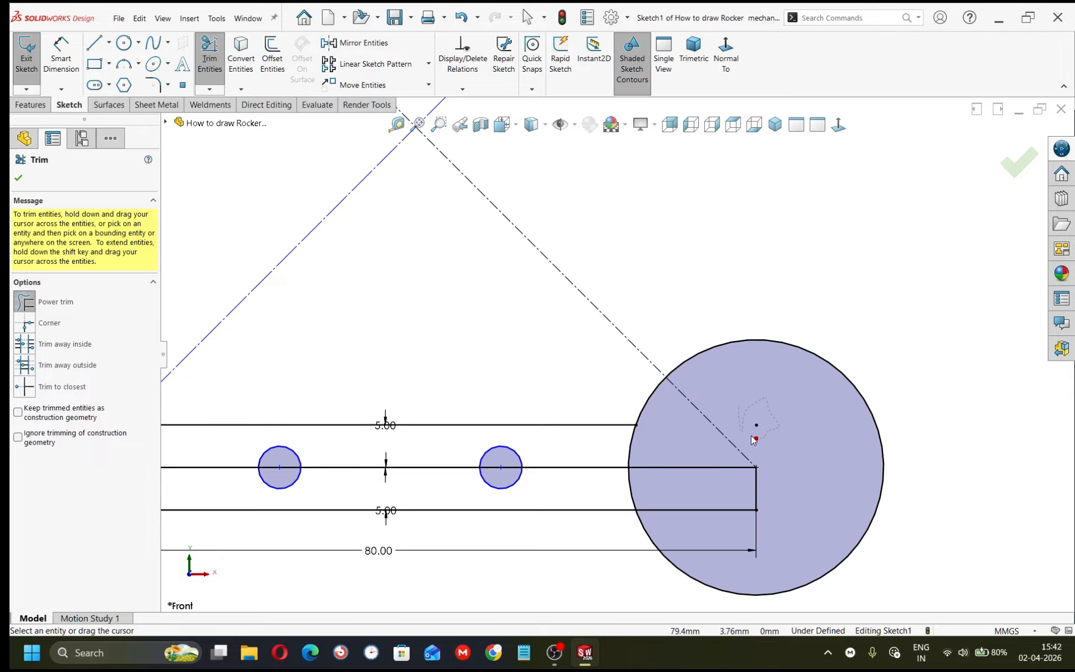
# Trim away the short end lines of the L-shaped arms inside the two large circles
pyautogui.scroll(-2, 757, 478)
pyautogui.scroll(4, 698, 424)
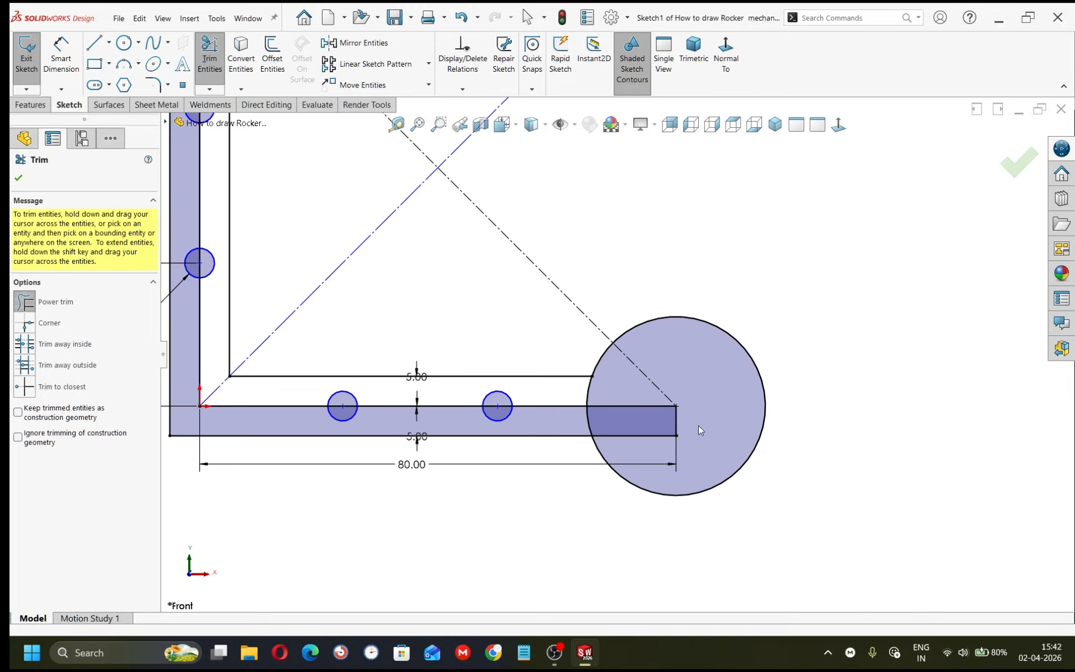
pyautogui.scroll(3, 627, 357)
pyautogui.scroll(1, 557, 288)
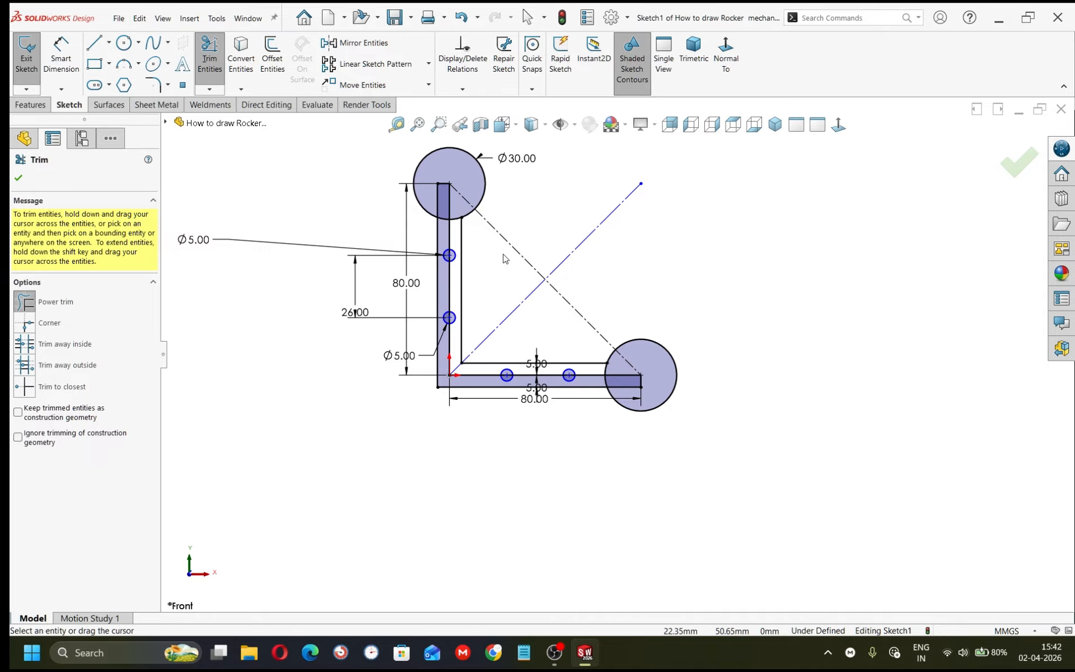
pyautogui.scroll(-5, 448, 187)
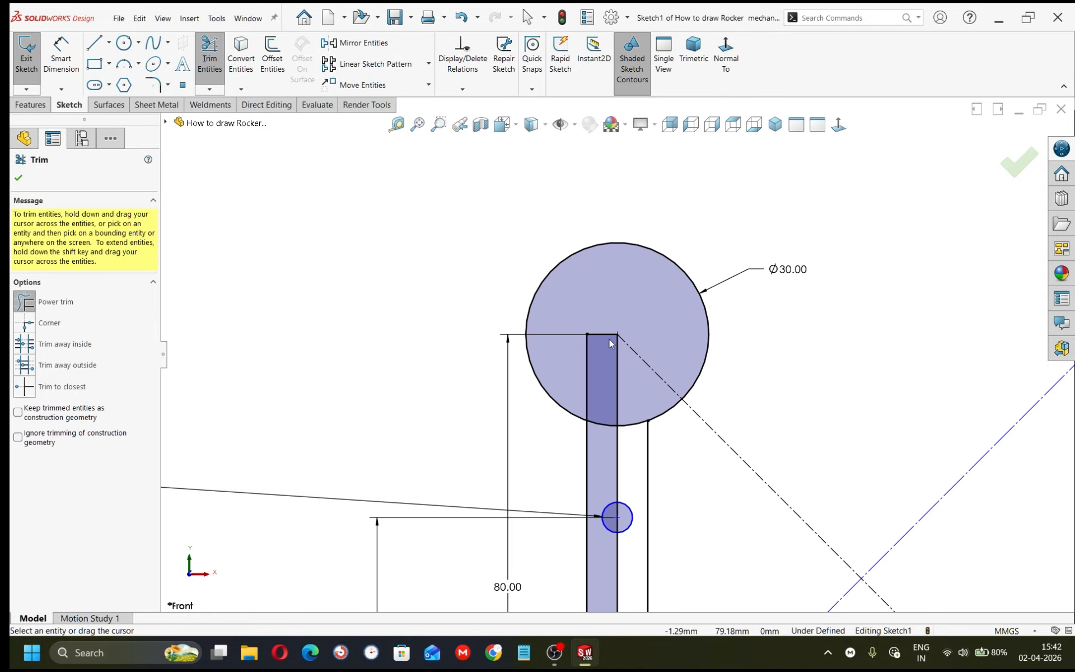
pyautogui.moveTo(608, 331); pyautogui.dragTo(606, 340)
pyautogui.scroll(7, 621, 361)
pyautogui.scroll(-5, 700, 454)
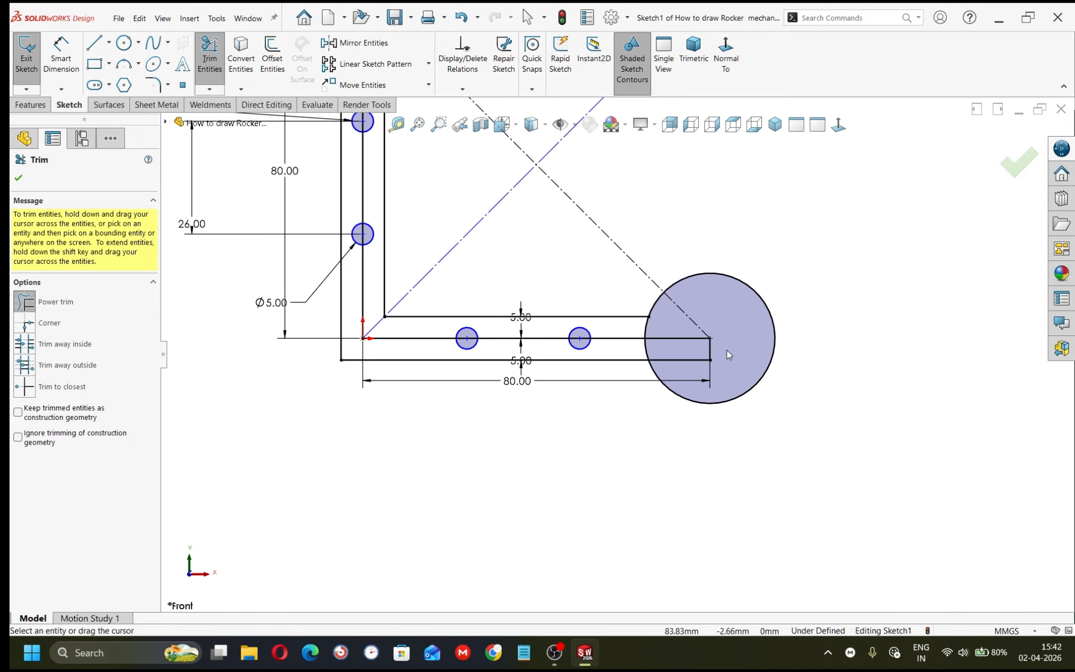
pyautogui.scroll(5, 693, 348)
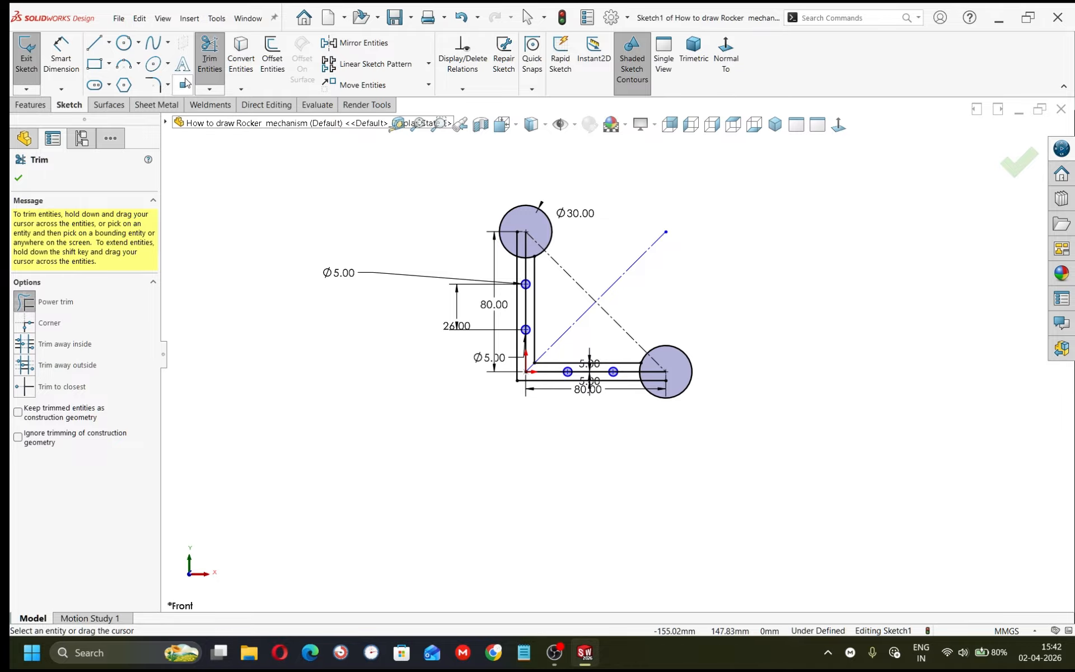
# Sketch two circles centred on the diagonal construction line joining the large circles, about 16 mm and 11 mm in diameter
pyautogui.click(124, 43)
pyautogui.click(564, 271)
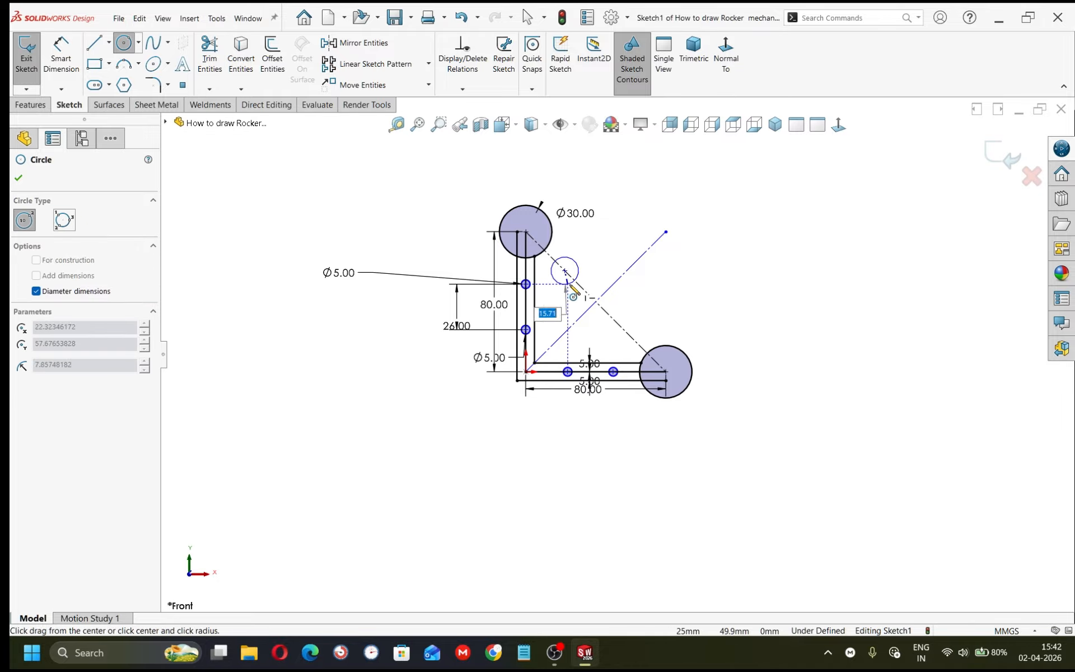
pyautogui.click(570, 283)
pyautogui.click(620, 327)
pyautogui.click(628, 334)
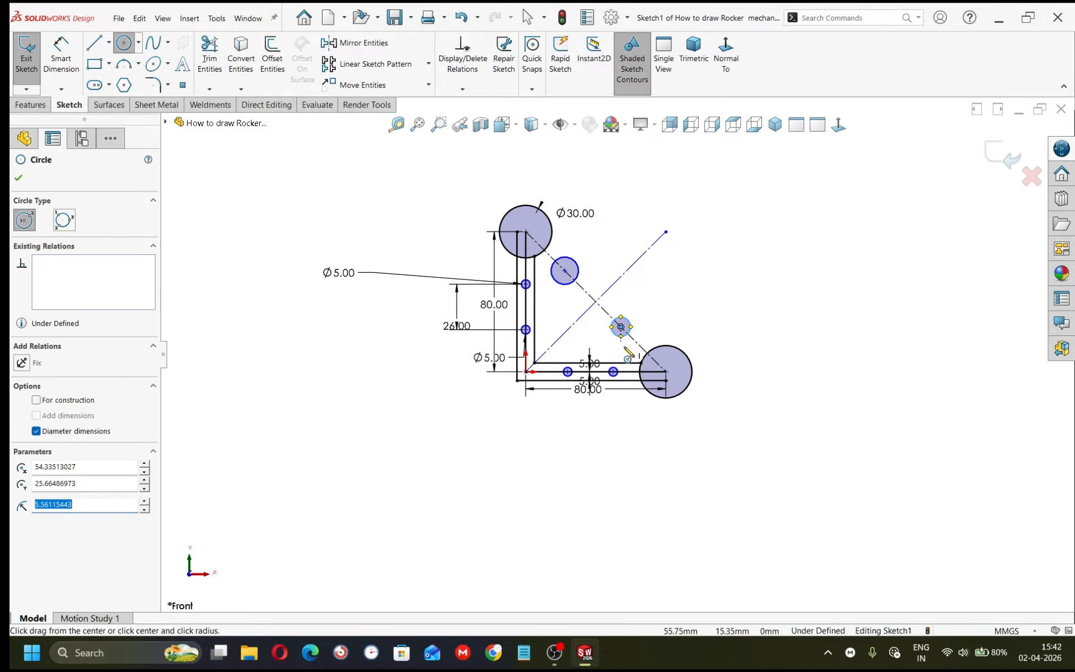
pyautogui.press('Escape')
# Dimension both circles on the diagonal construction line to a diameter of 5 mm
pyautogui.moveTo(656, 530); pyautogui.dragTo(650, 258, button='right')
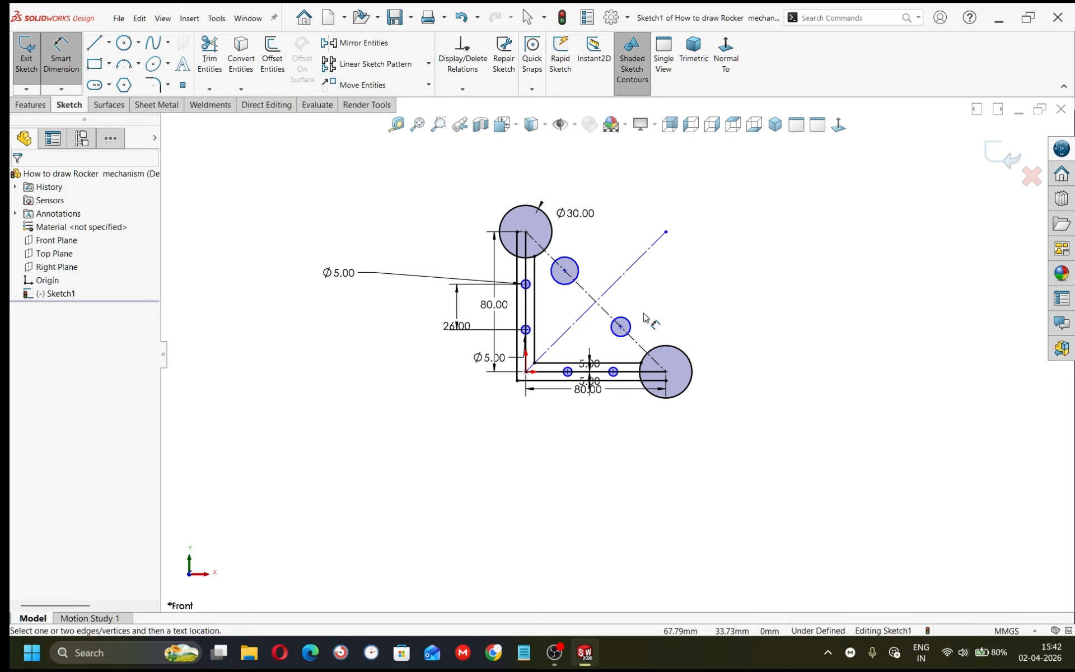
pyautogui.click(620, 316)
pyautogui.click(661, 291)
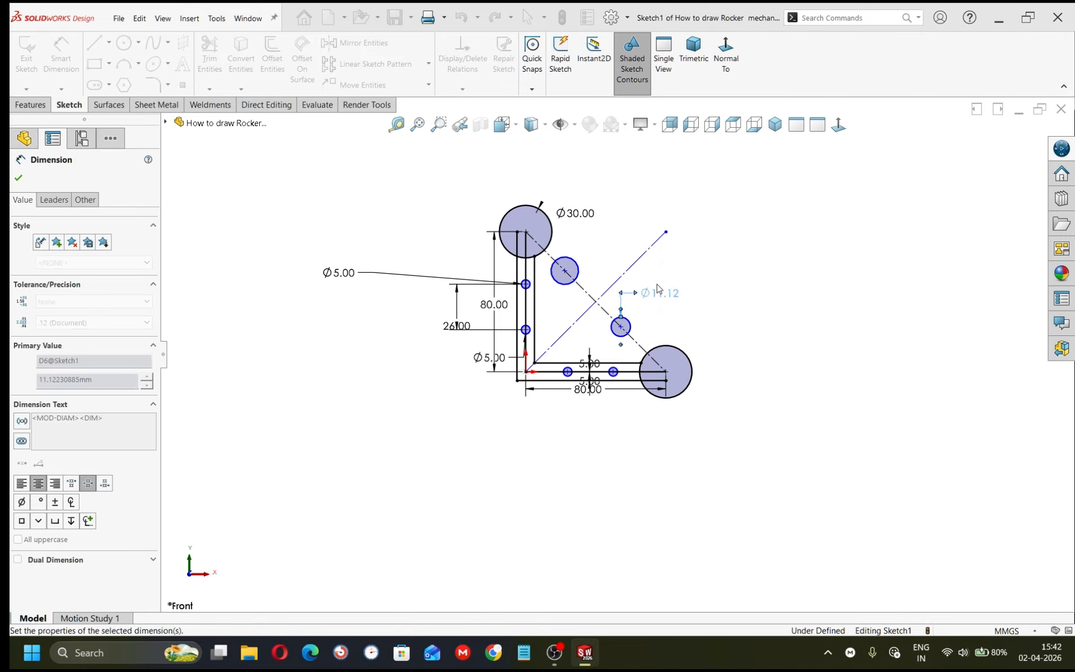
pyautogui.write('5')
pyautogui.press('Return')
pyautogui.click(577, 266)
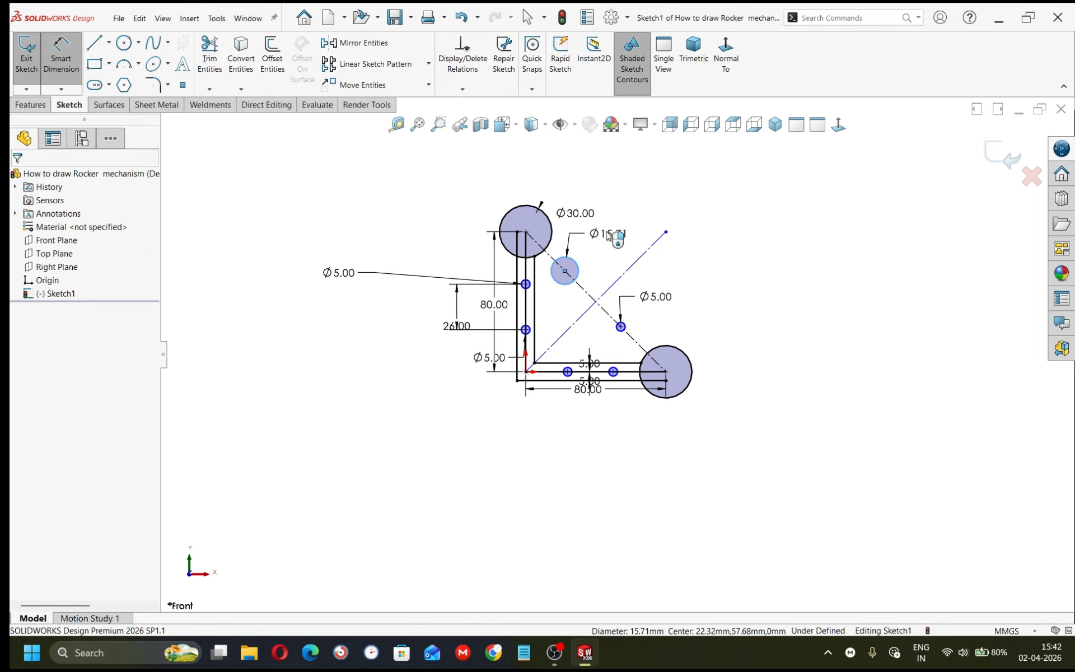
pyautogui.click(608, 235)
pyautogui.write('5.00mm')
pyautogui.press('Return')
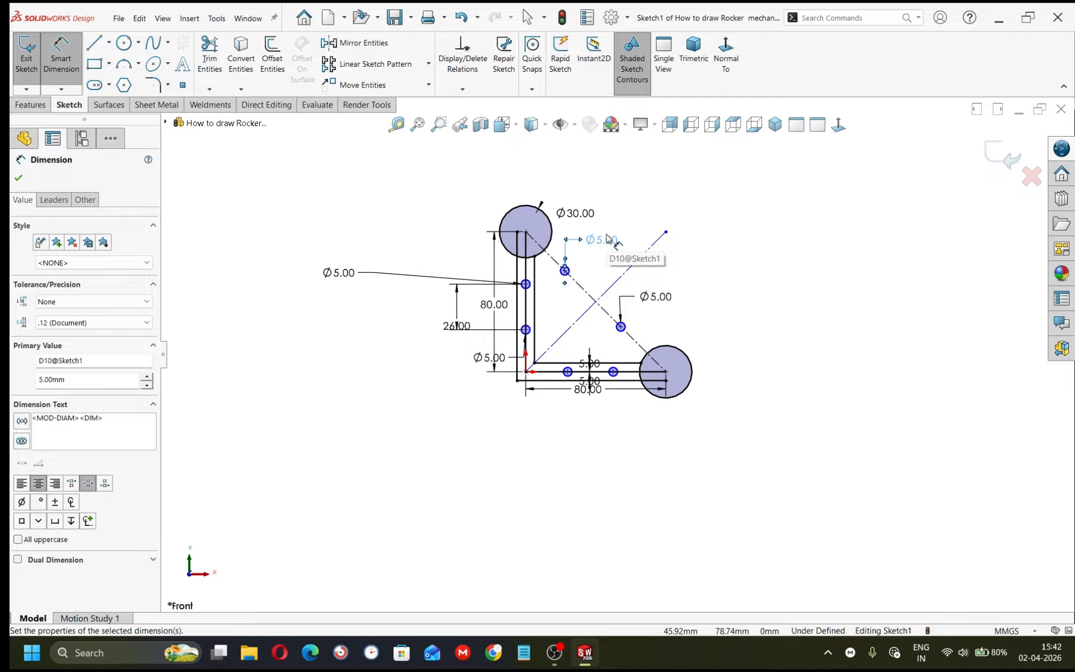
# Dimension the distance from the lower-right large circle's centre to the nearer small diagonal circle as 40 mm
pyautogui.click(665, 373)
pyautogui.click(620, 327)
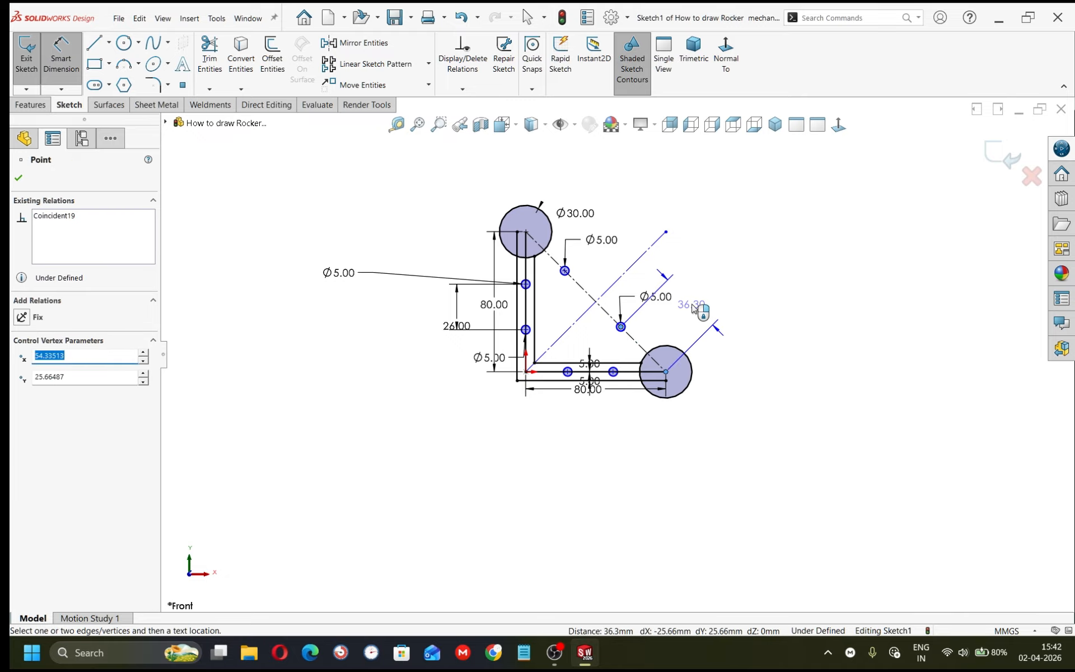
pyautogui.click(693, 306)
pyautogui.write('40')
pyautogui.press('Return')
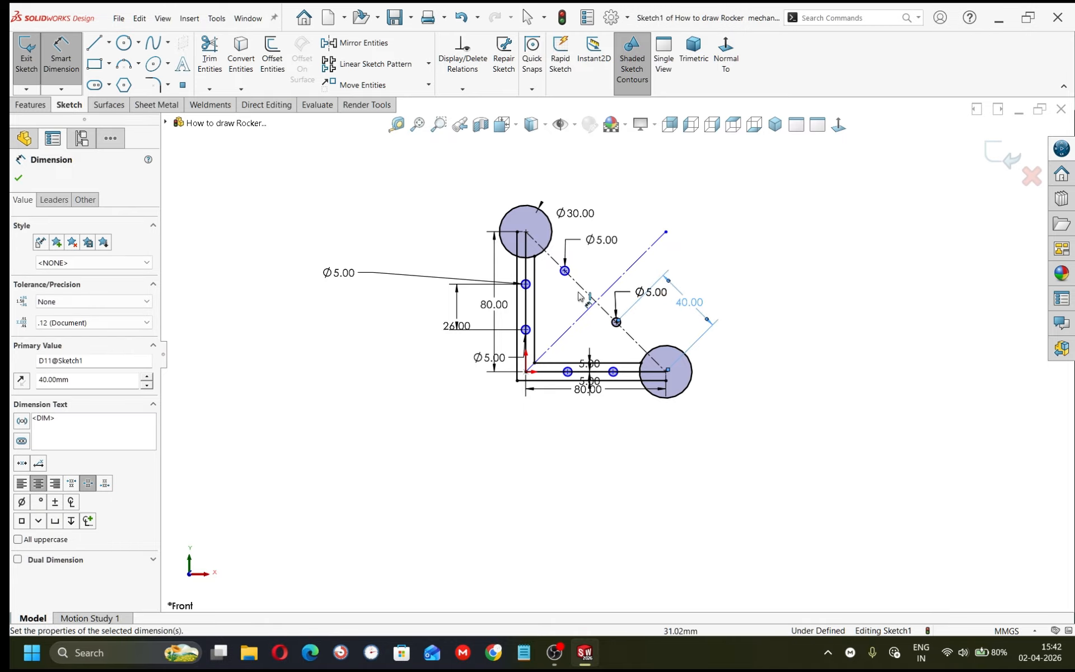
# Dimension the distance from the upper large circle's centre to the nearer small diagonal circle as 40 mm
pyautogui.scroll(-6, 549, 241)
pyautogui.click(502, 307)
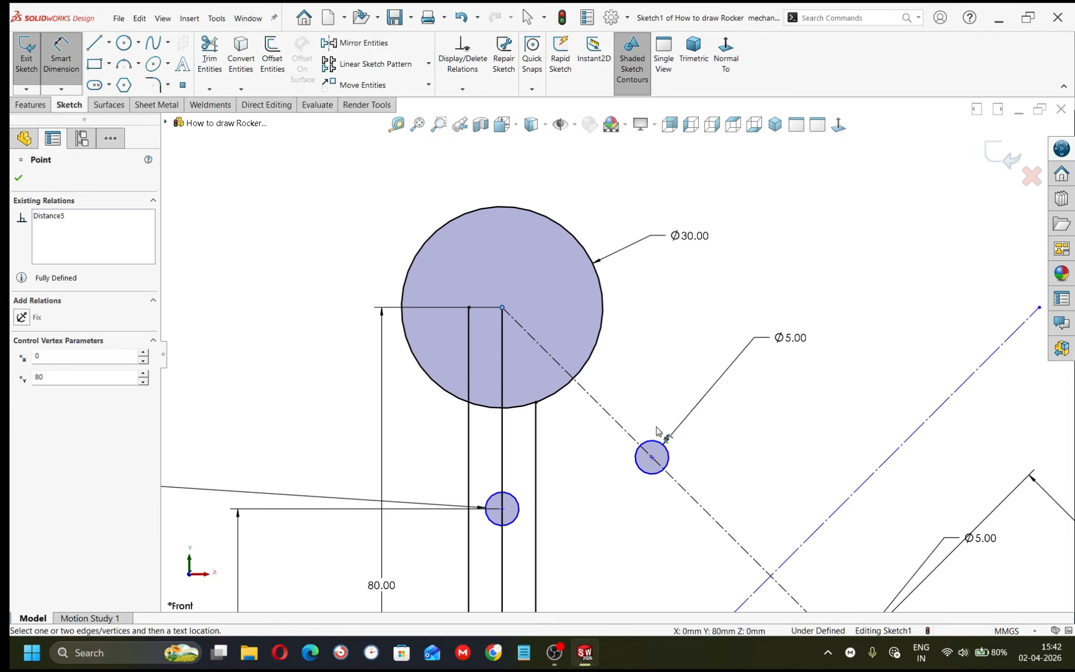
pyautogui.click(652, 458)
pyautogui.click(644, 340)
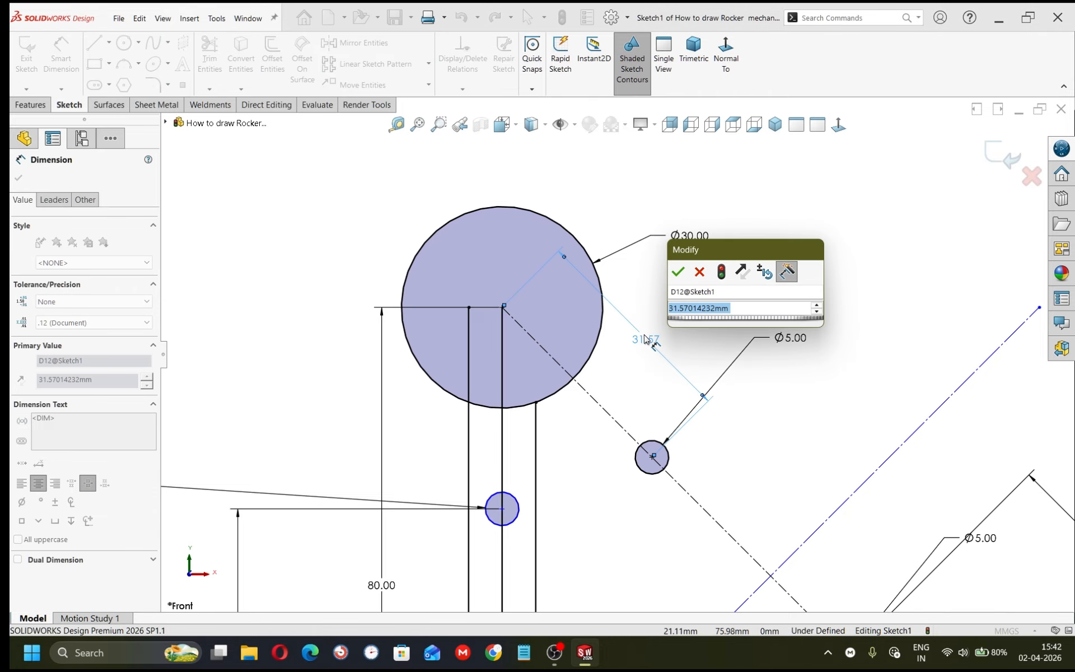
pyautogui.write('40')
pyautogui.press('Return')
pyautogui.scroll(3, 653, 343)
pyautogui.scroll(-5, 690, 463)
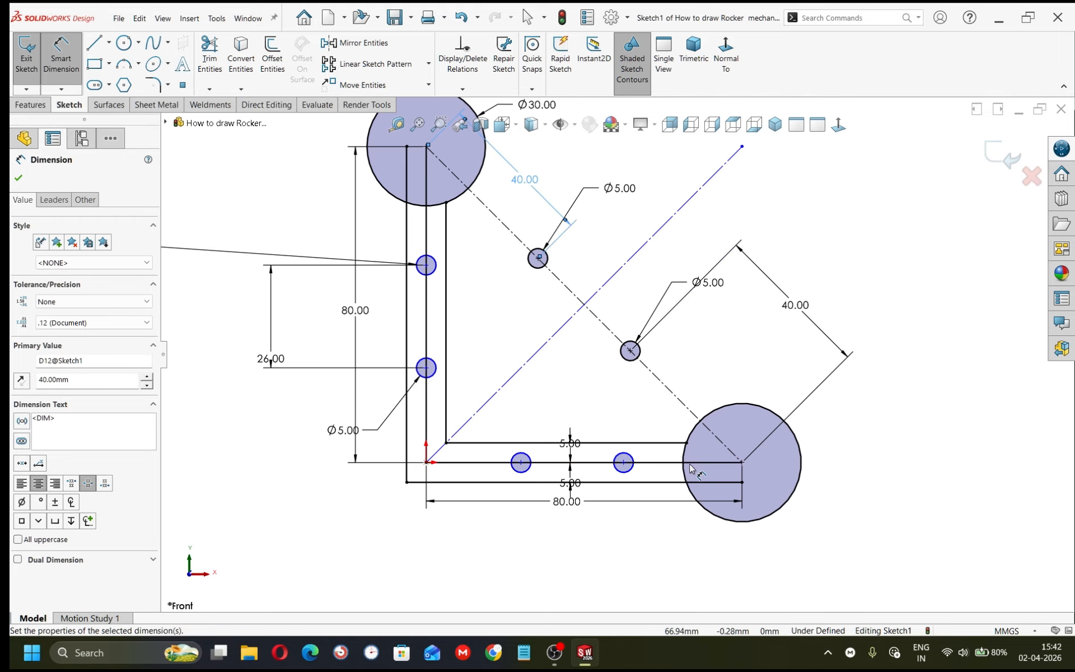
pyautogui.scroll(-1, 613, 449)
pyautogui.press('Escape')
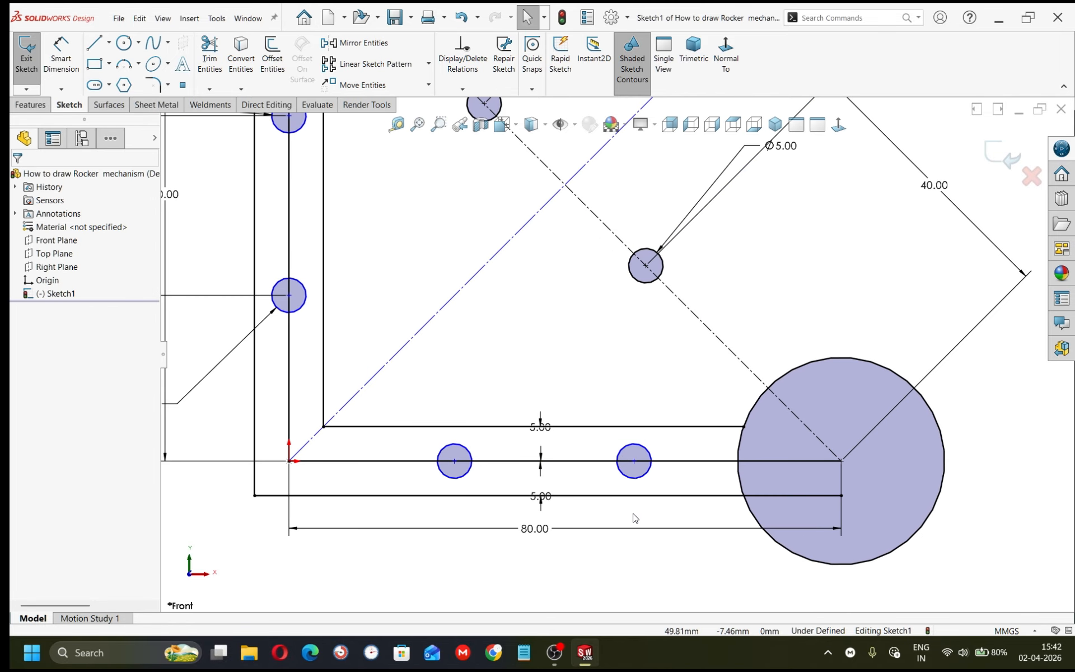
pyautogui.click(643, 473)
pyautogui.press('Escape')
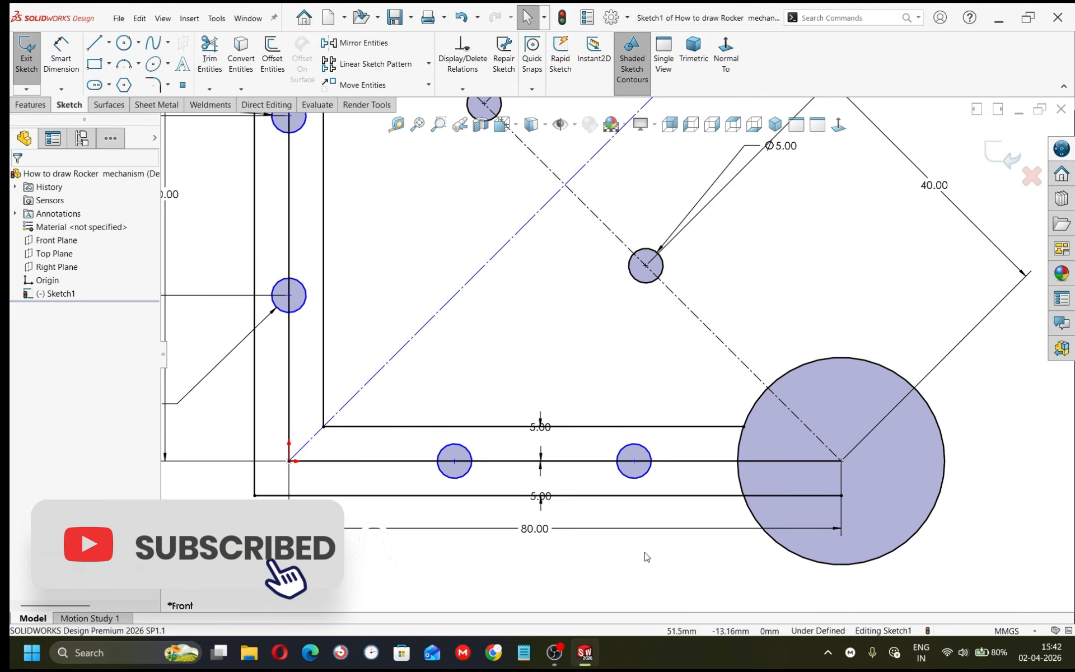
pyautogui.scroll(3, 618, 354)
pyautogui.scroll(3, 493, 313)
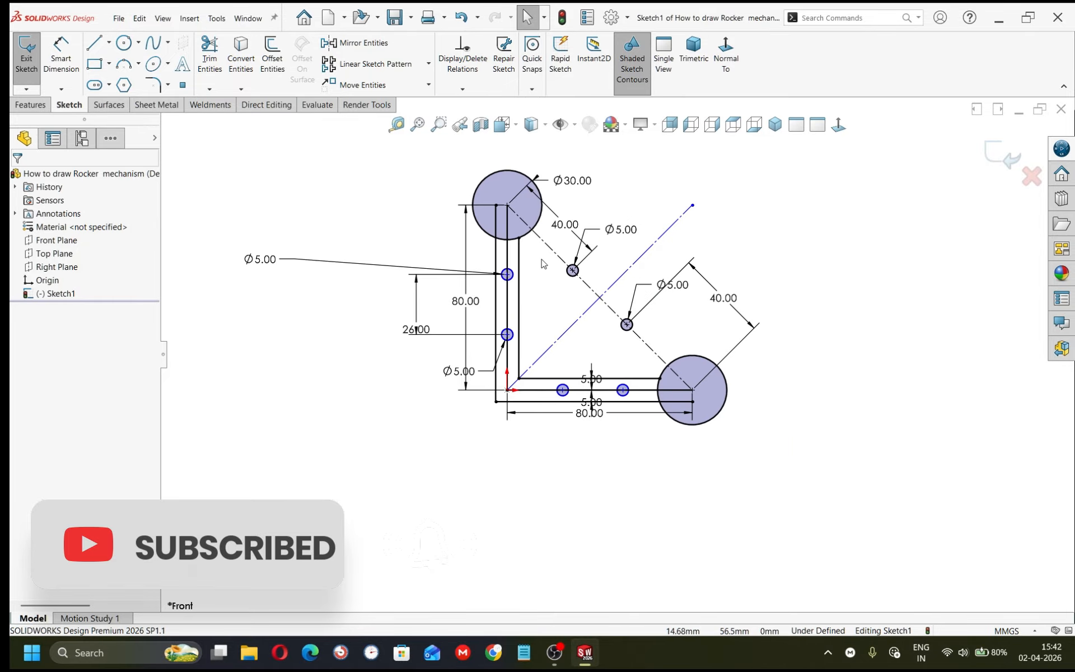
pyautogui.scroll(-1, 547, 303)
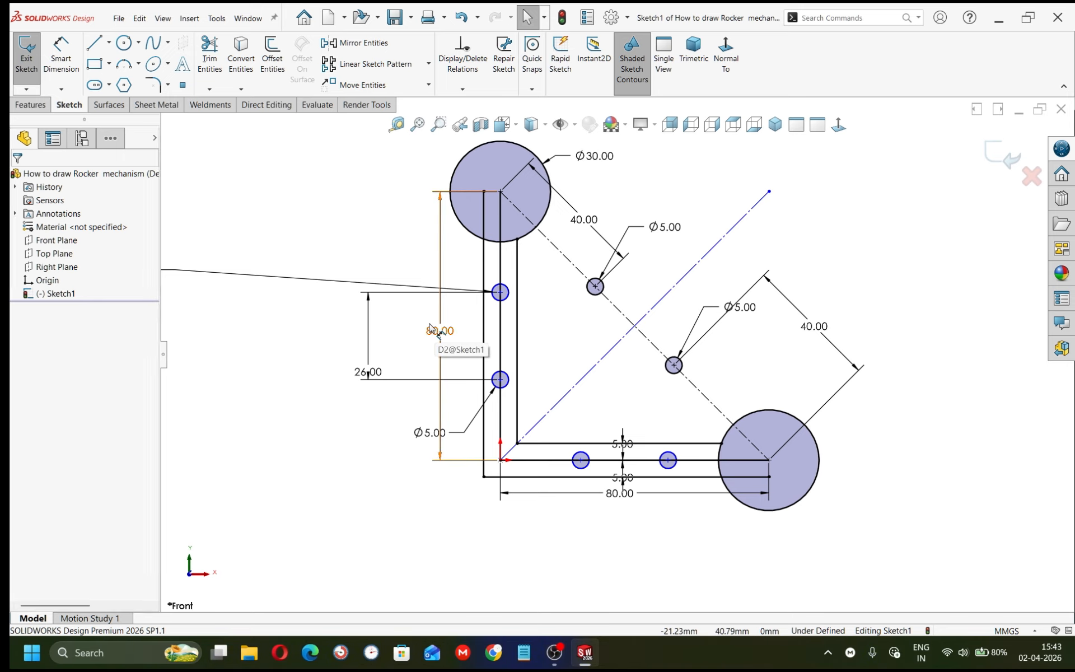
pyautogui.scroll(1, 470, 362)
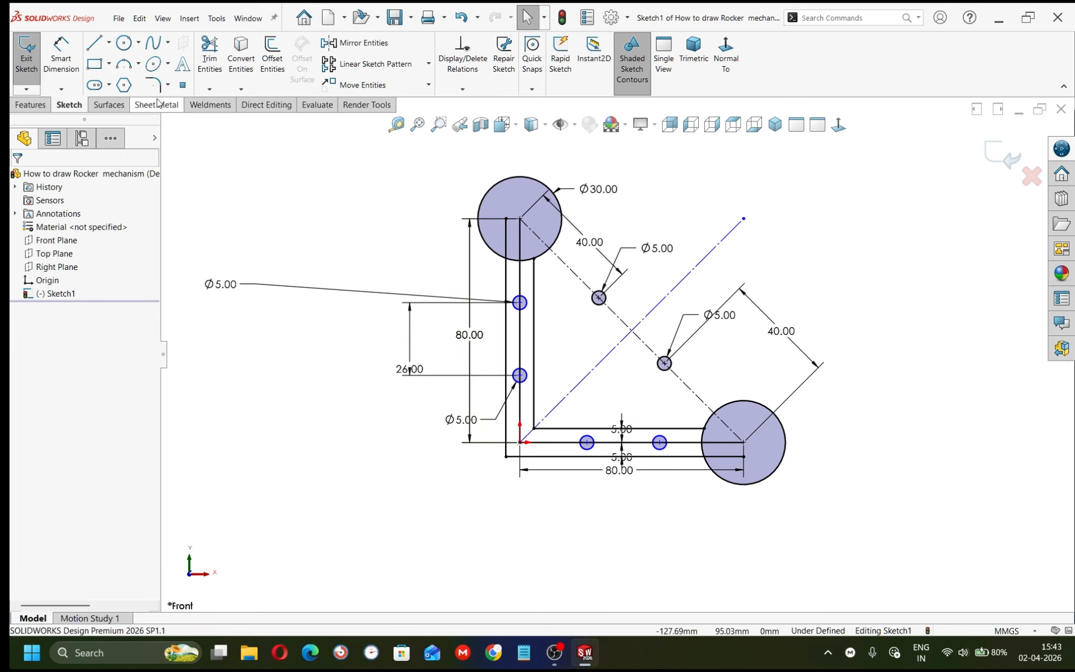
# Offset the diagonal construction line between the large circles by 5 mm in both directions, capping the ends with lines
pyautogui.click(272, 56)
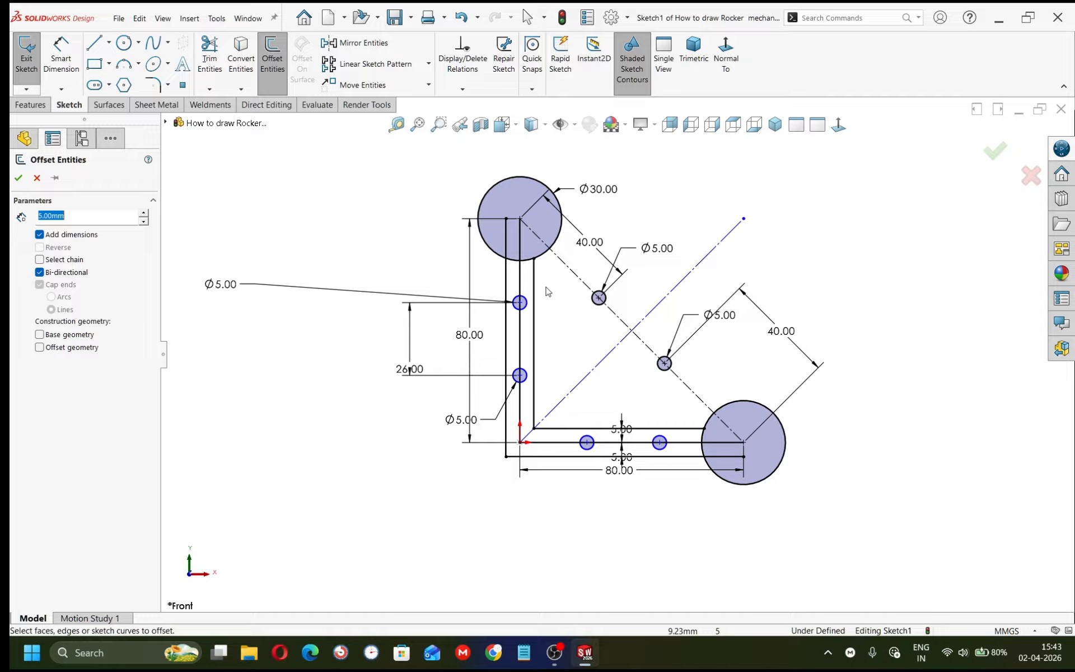
pyautogui.click(623, 322)
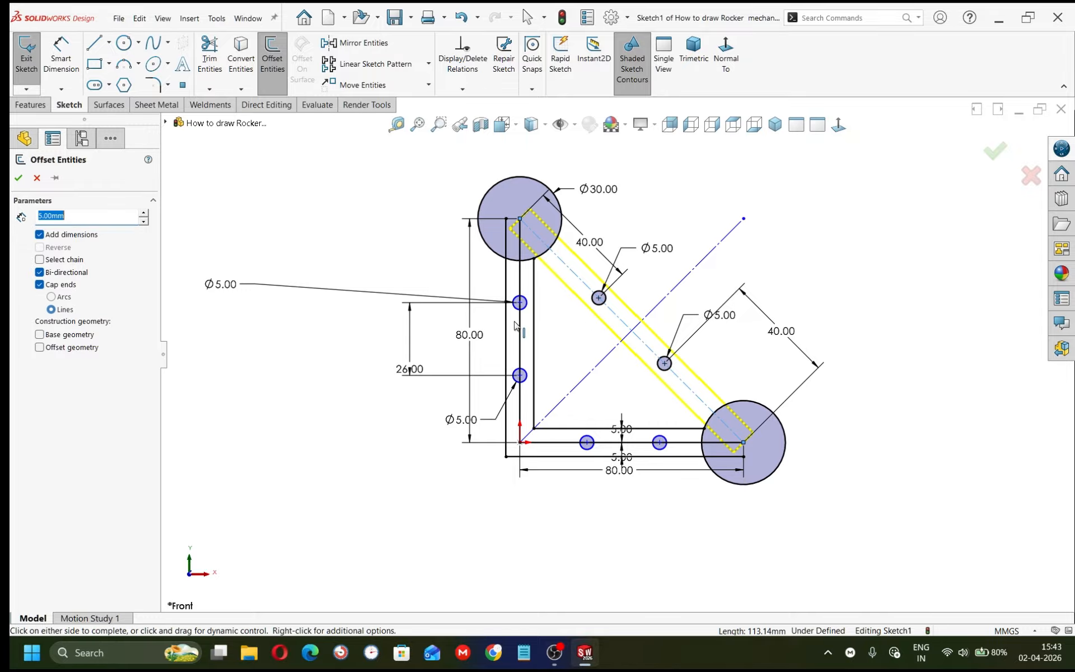
pyautogui.click(18, 180)
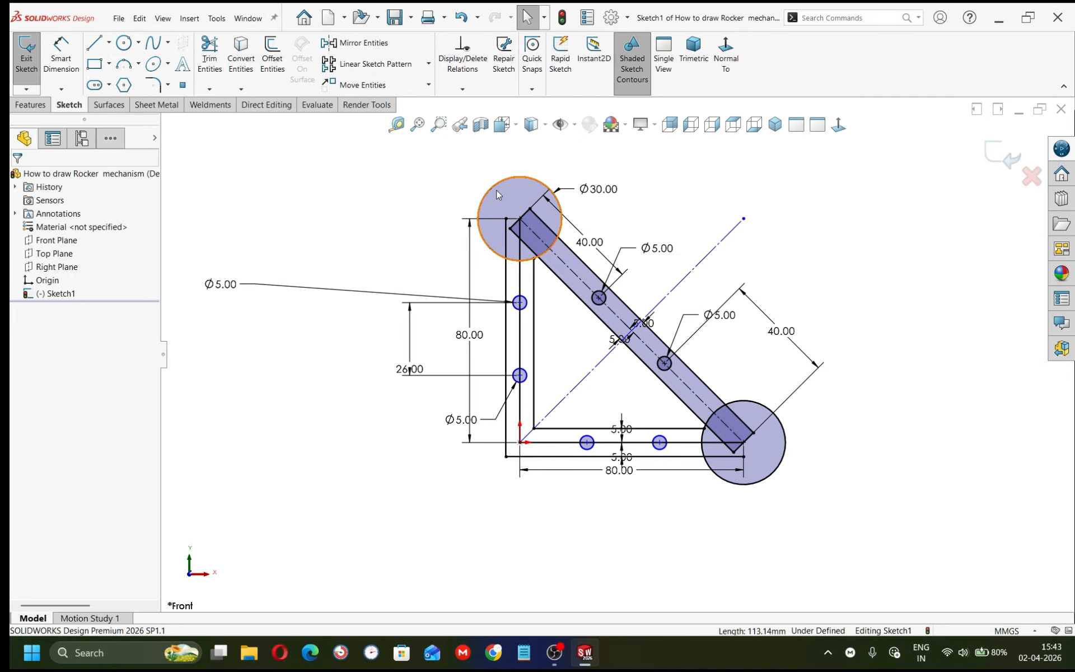
# Draw a vertical line about 12 mm long up from the outer vertical edge's upper end, continuing diagonally to the bar's upper corner
pyautogui.scroll(-2, 496, 190)
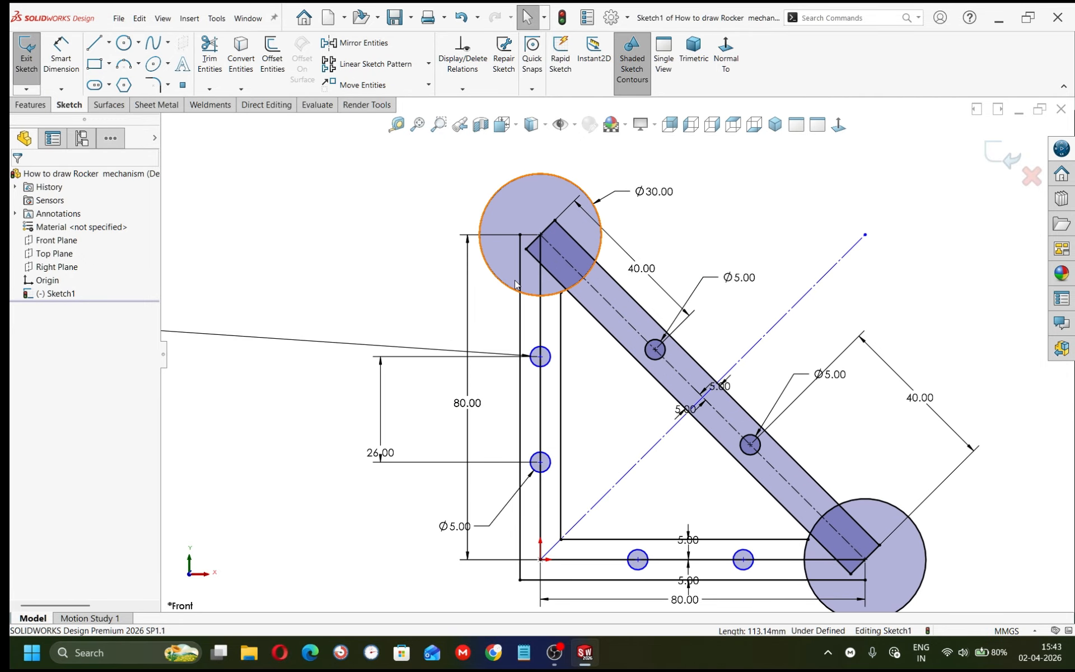
pyautogui.press('l')
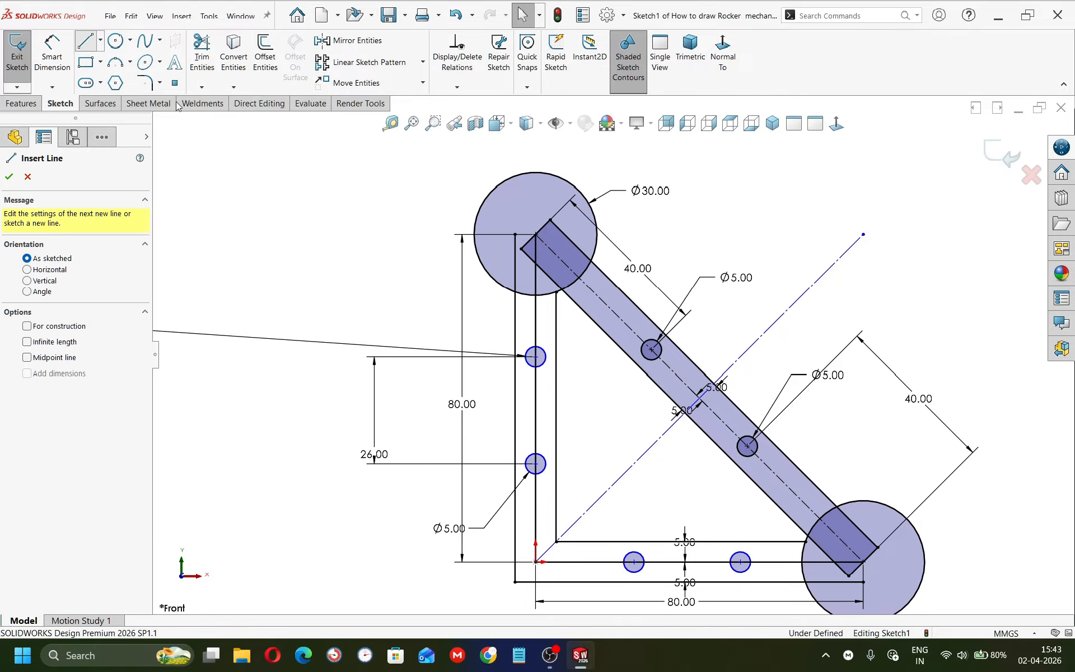
pyautogui.click(515, 234)
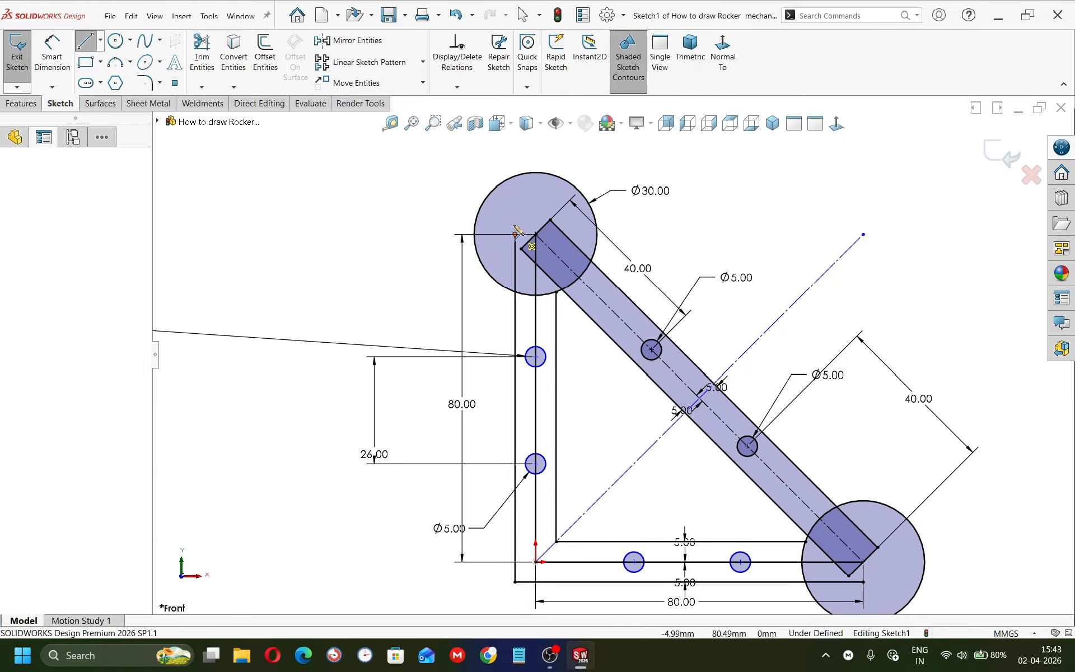
pyautogui.click(514, 187)
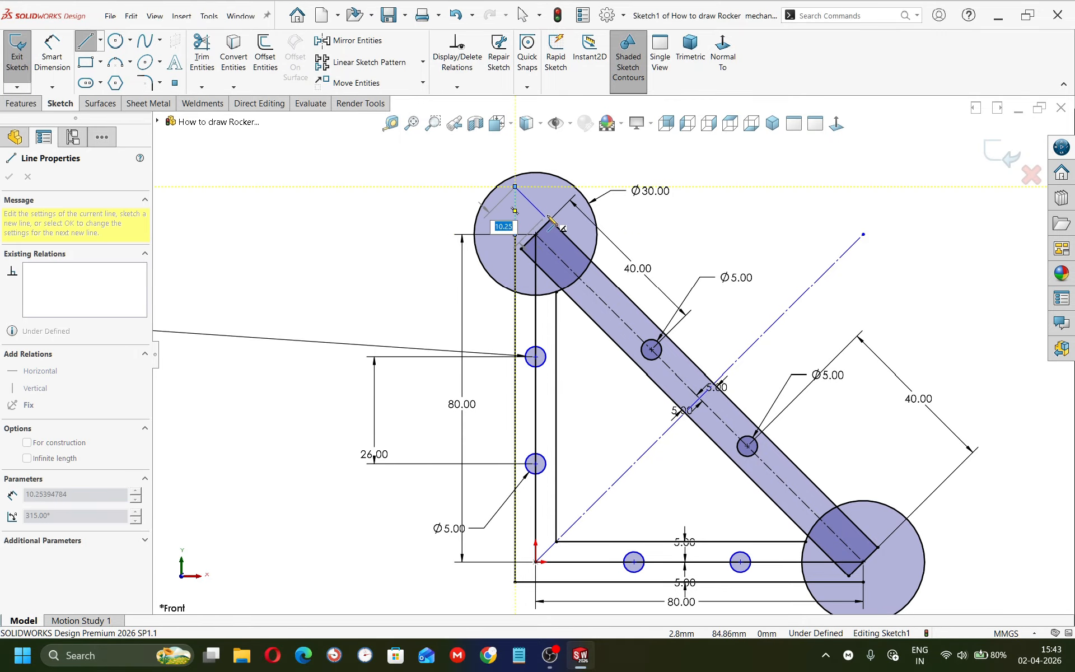
pyautogui.press('Escape')
# Make the short diagonal line collinear with the upper edge of the diagonal bar
pyautogui.click(536, 207)
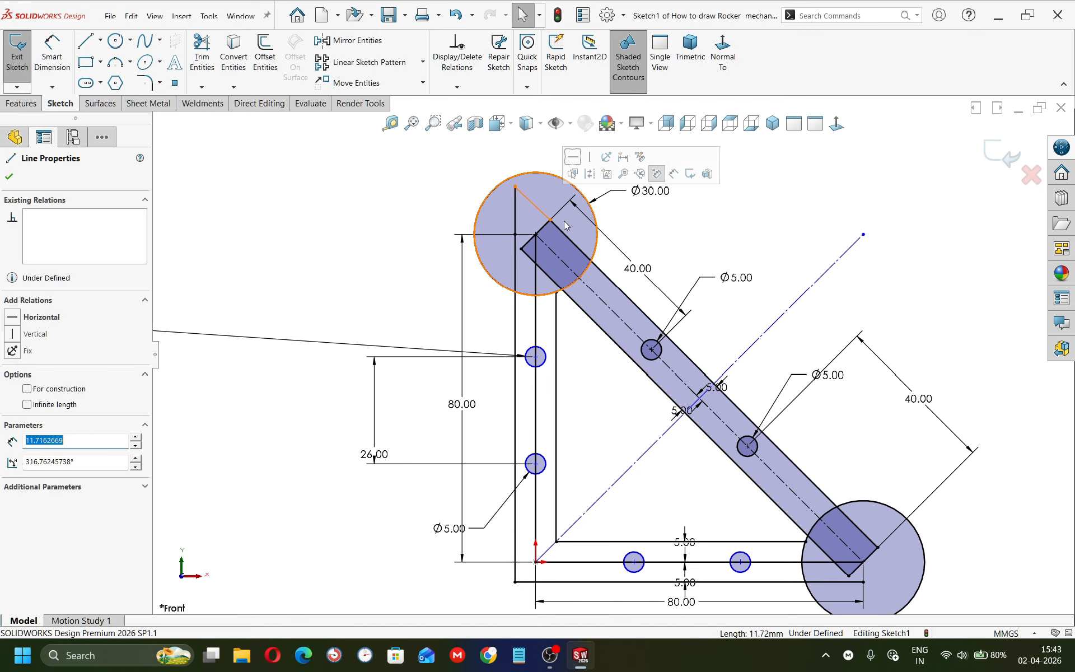
pyautogui.keyDown('ctrl'); pyautogui.click(565, 235); pyautogui.keyUp('ctrl')
pyautogui.click(632, 180)
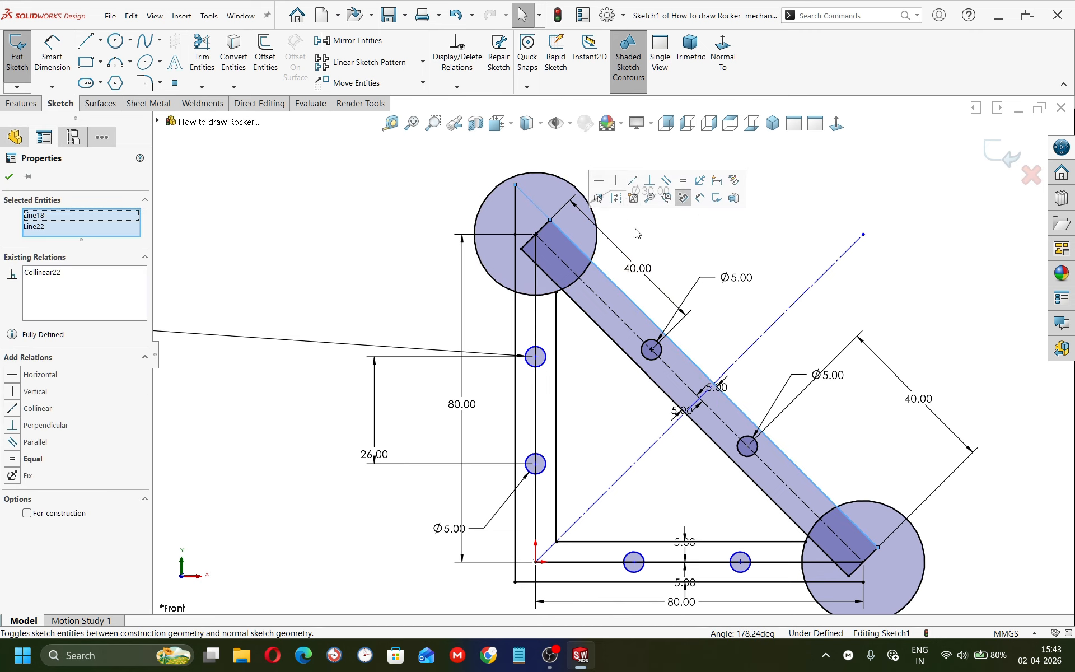
pyautogui.press('Escape')
pyautogui.scroll(1, 796, 502)
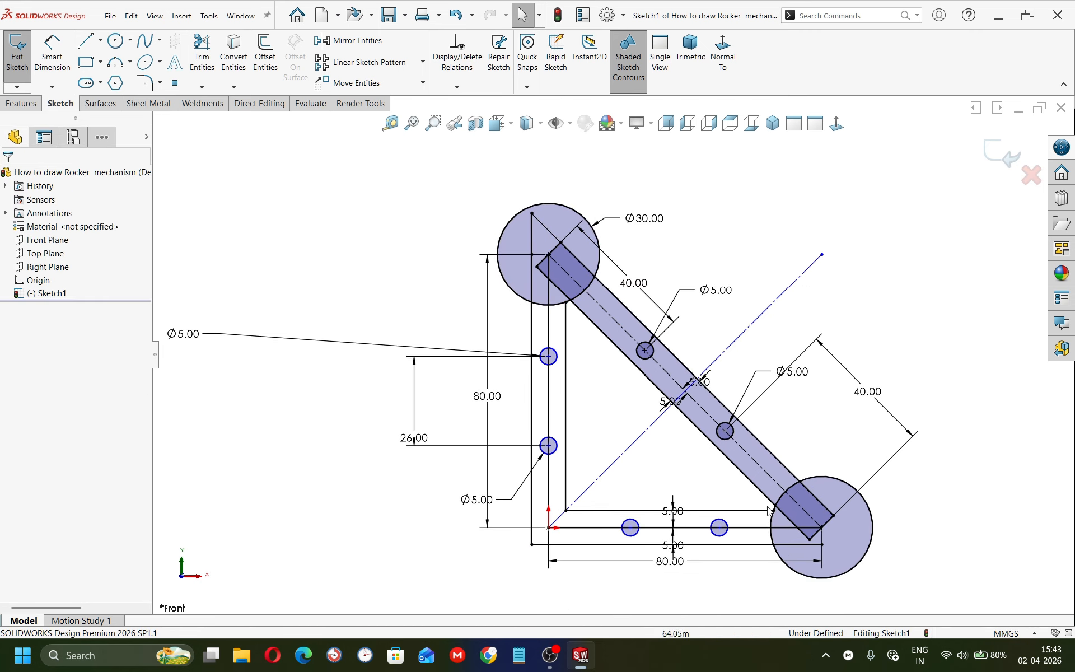
pyautogui.scroll(2, 783, 492)
pyautogui.scroll(-2, 750, 476)
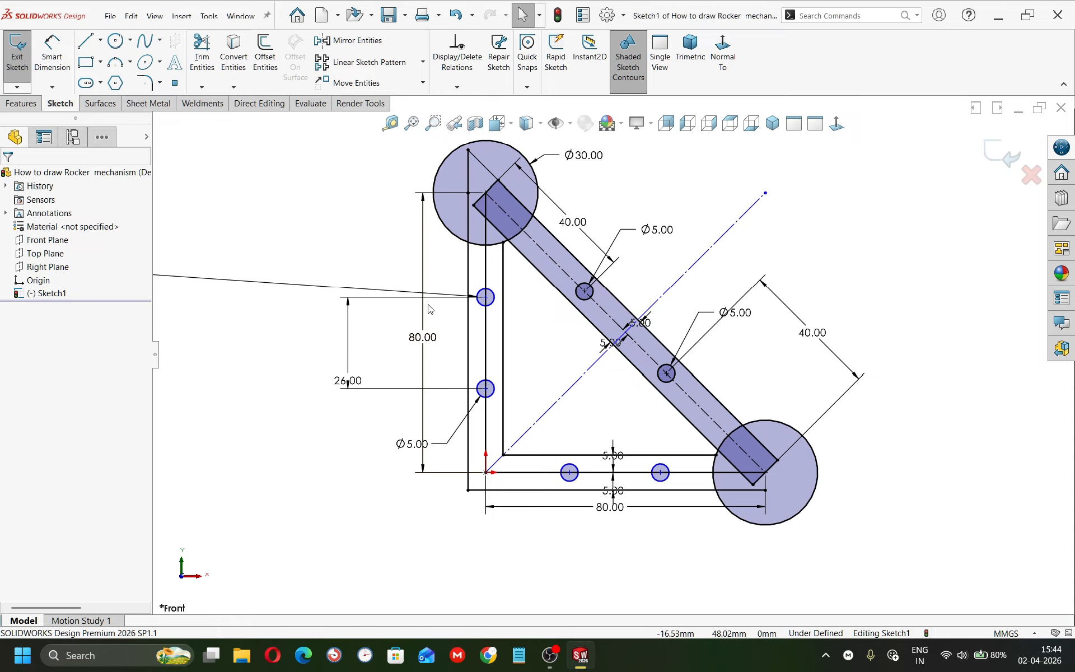
# Undo the collinear relation and the two added lines inside the upper large circle
pyautogui.hotkey('ctrl', 'z')
pyautogui.hotkey('ctrl', 'z')
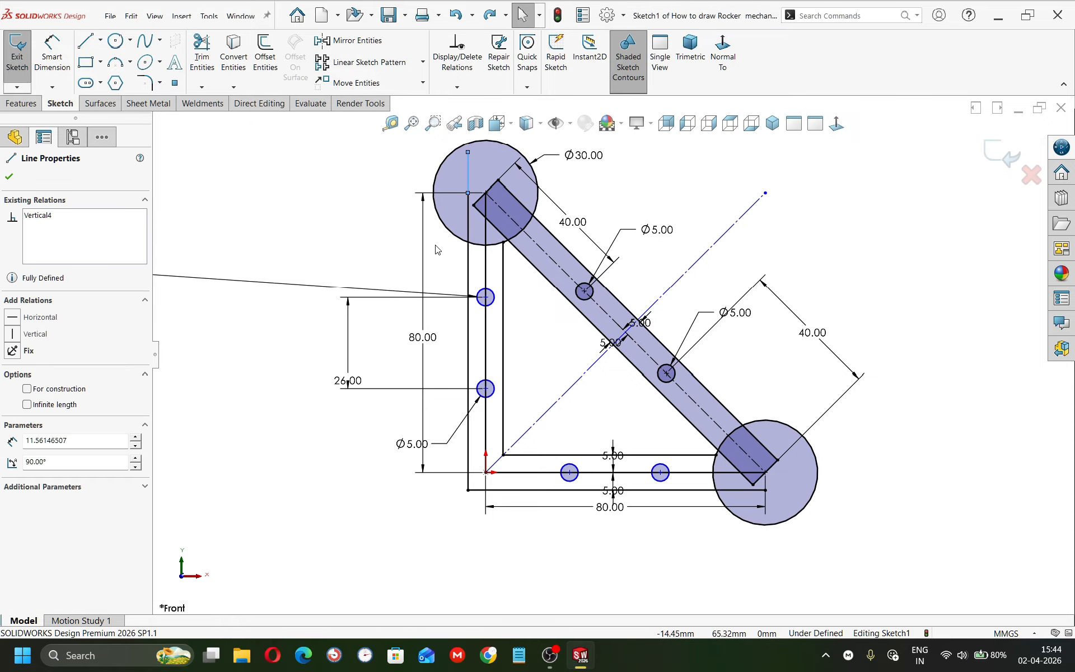
pyautogui.hotkey('ctrl', 'z')
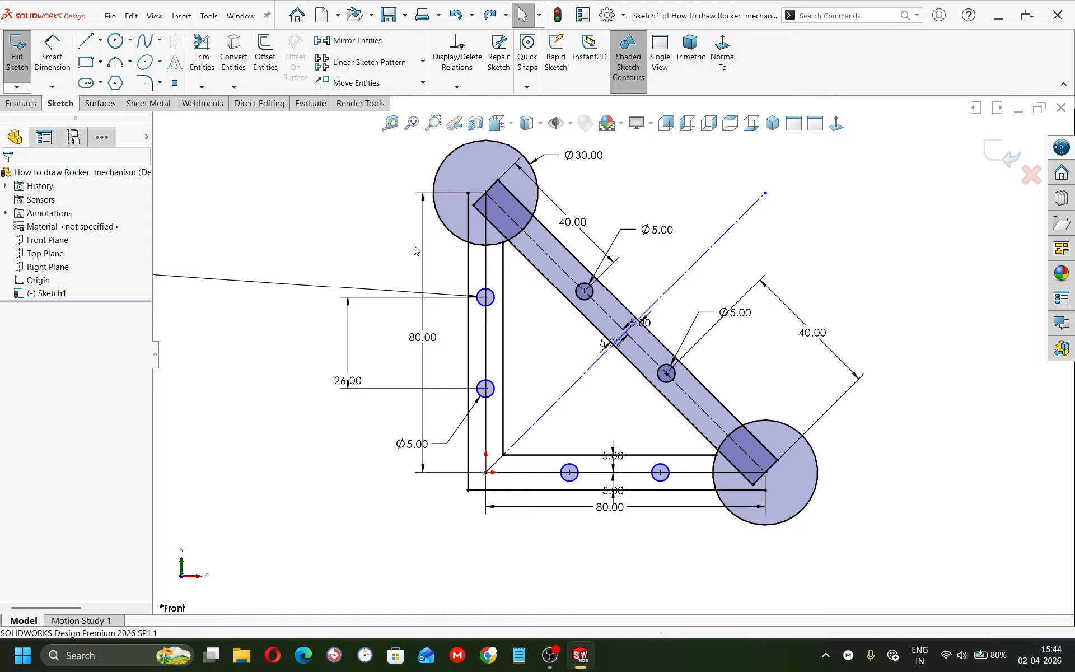
# Trim the diagonal bar's edges and end caps where they lie inside the two large circles
pyautogui.click(202, 56)
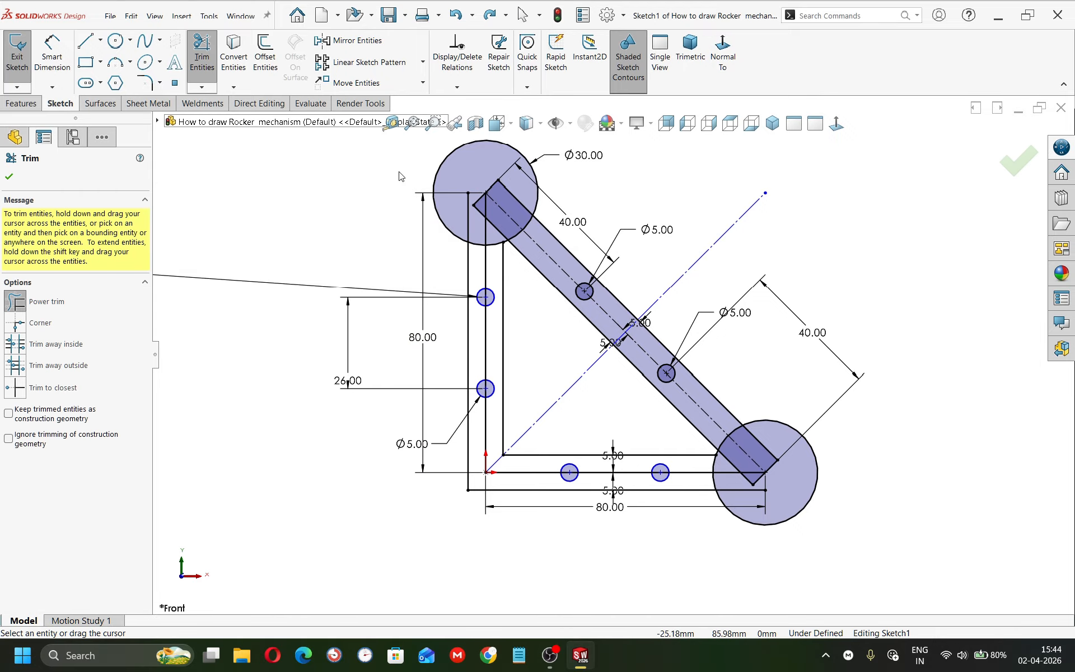
pyautogui.moveTo(493, 177)
pyautogui.mouseDown()
pyautogui.moveTo(513, 187)
pyautogui.moveTo(493, 233)
pyautogui.moveTo(500, 228)
pyautogui.mouseUp()
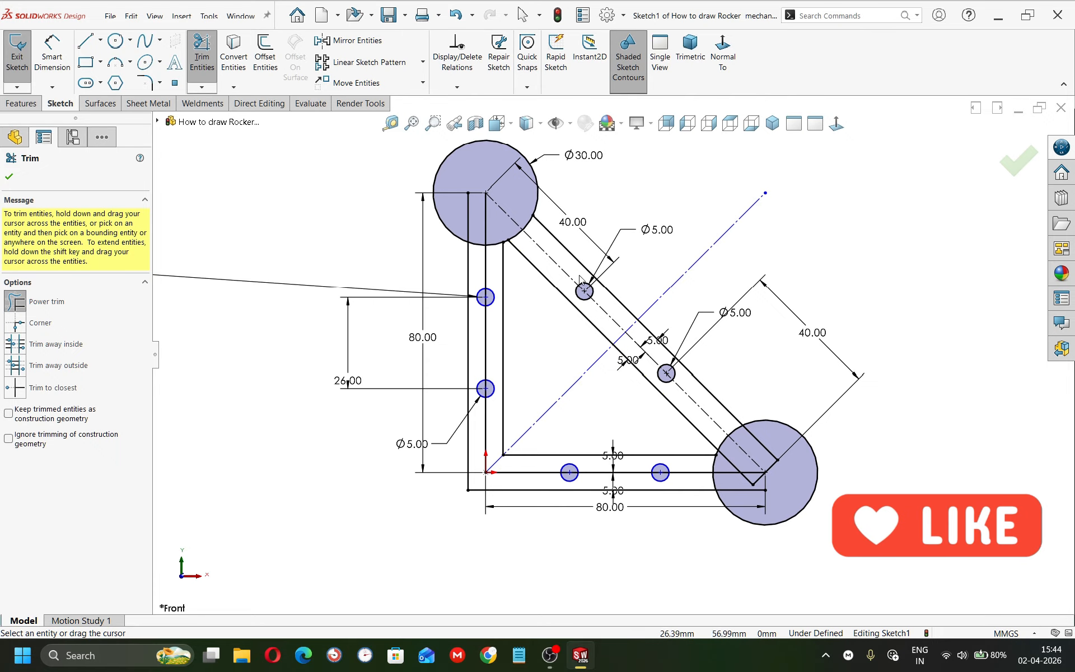
pyautogui.moveTo(769, 448); pyautogui.dragTo(778, 473)
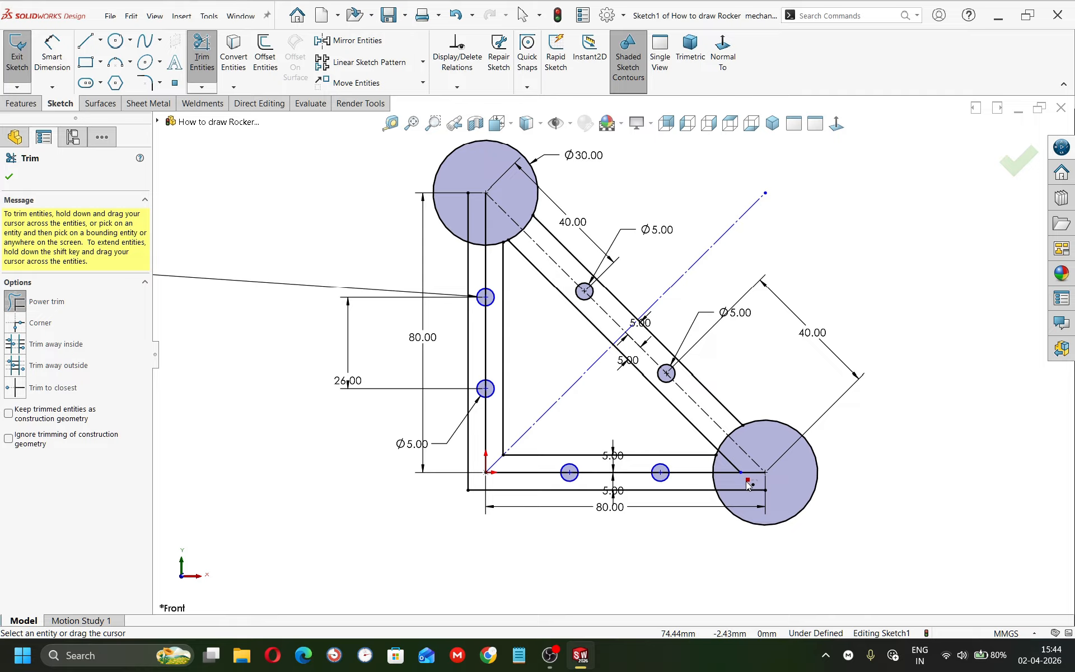
pyautogui.moveTo(728, 462); pyautogui.dragTo(731, 466)
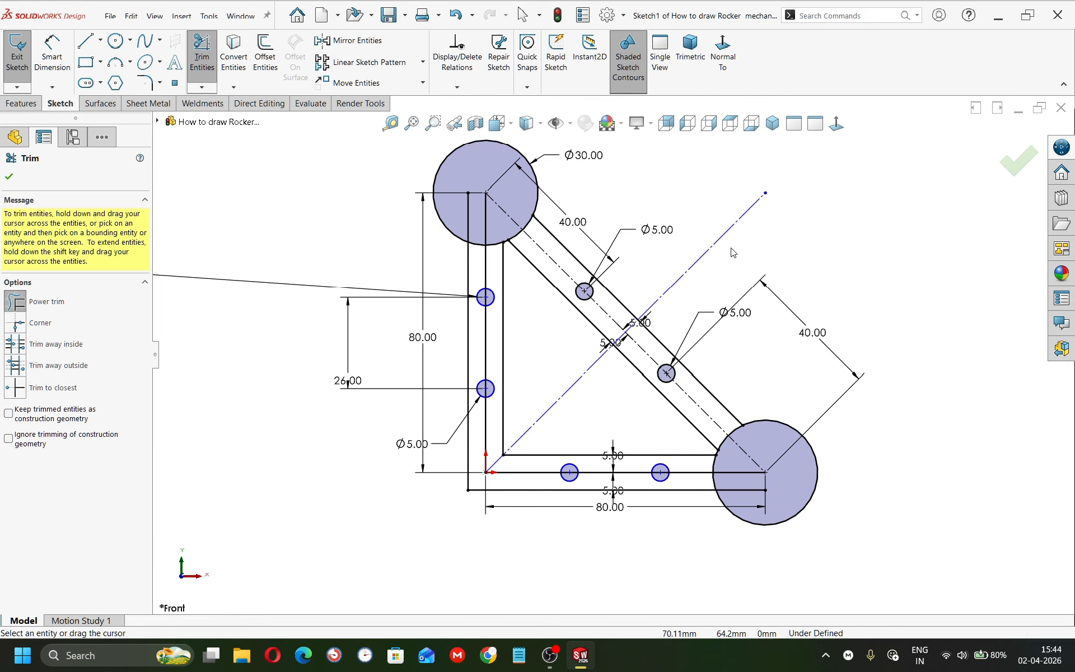
# Trim the arcs of both large circles that cross the ends of the vertical and horizontal arms
pyautogui.scroll(-3, 499, 240)
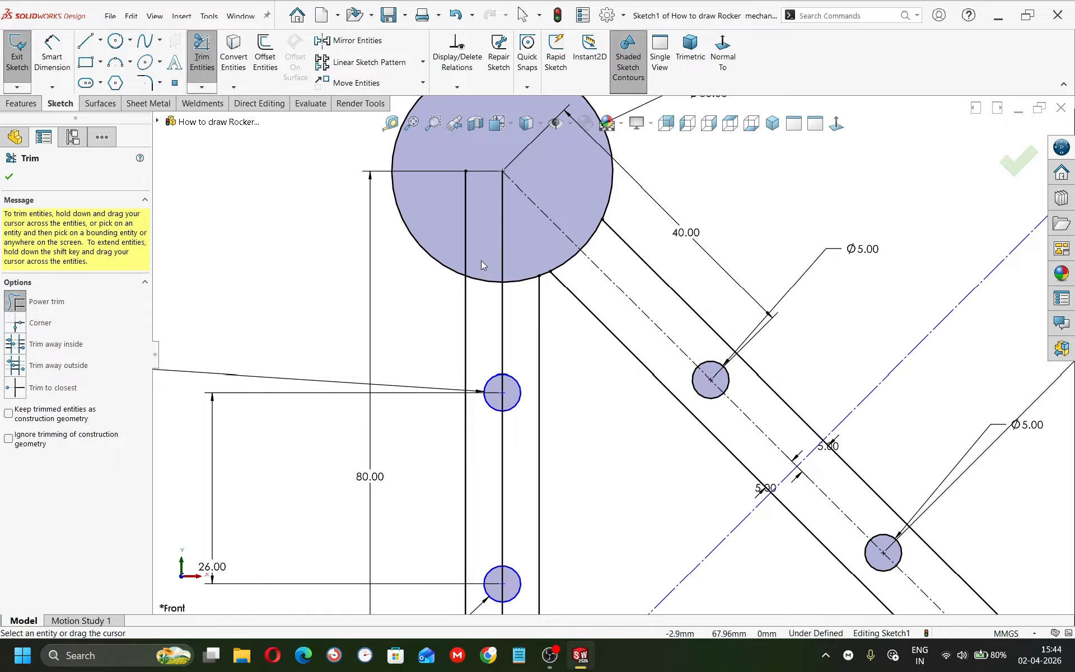
pyautogui.moveTo(481, 260)
pyautogui.mouseDown()
pyautogui.moveTo(487, 292)
pyautogui.moveTo(519, 299)
pyautogui.mouseUp()
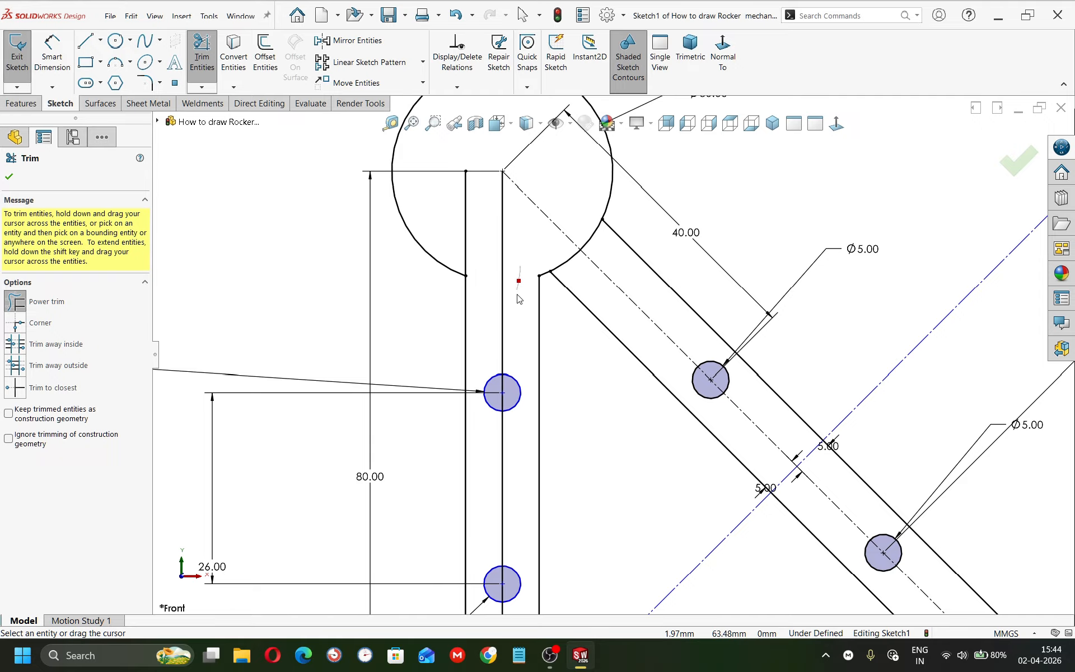
pyautogui.scroll(3, 520, 347)
pyautogui.scroll(-3, 728, 515)
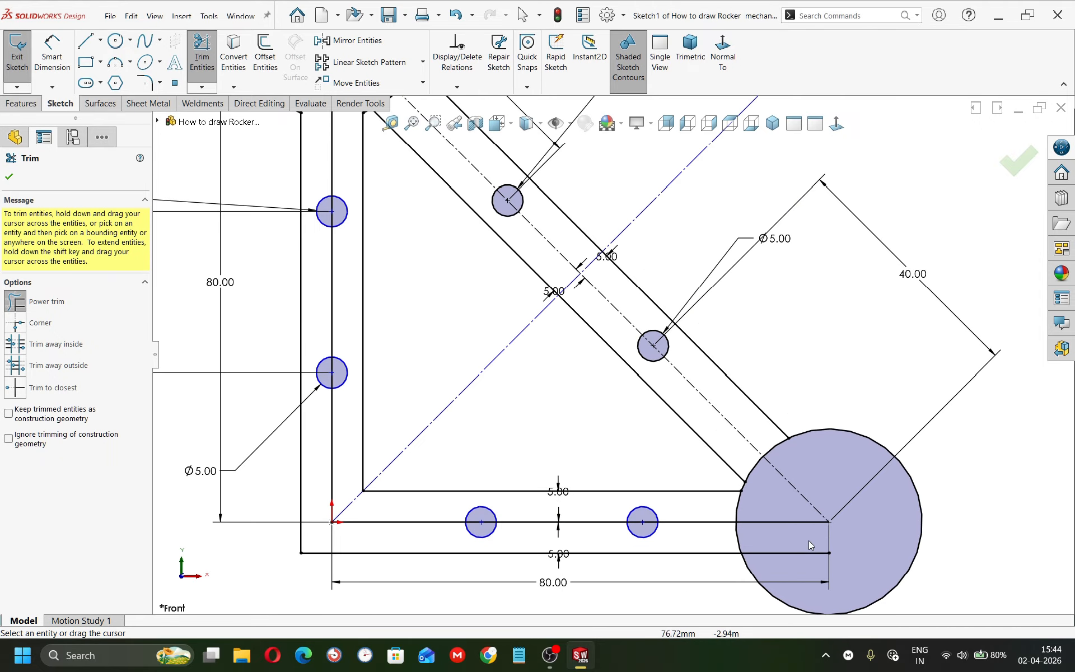
pyautogui.moveTo(727, 515)
pyautogui.mouseDown()
pyautogui.moveTo(749, 511)
pyautogui.moveTo(753, 535)
pyautogui.mouseUp()
pyautogui.scroll(3, 641, 395)
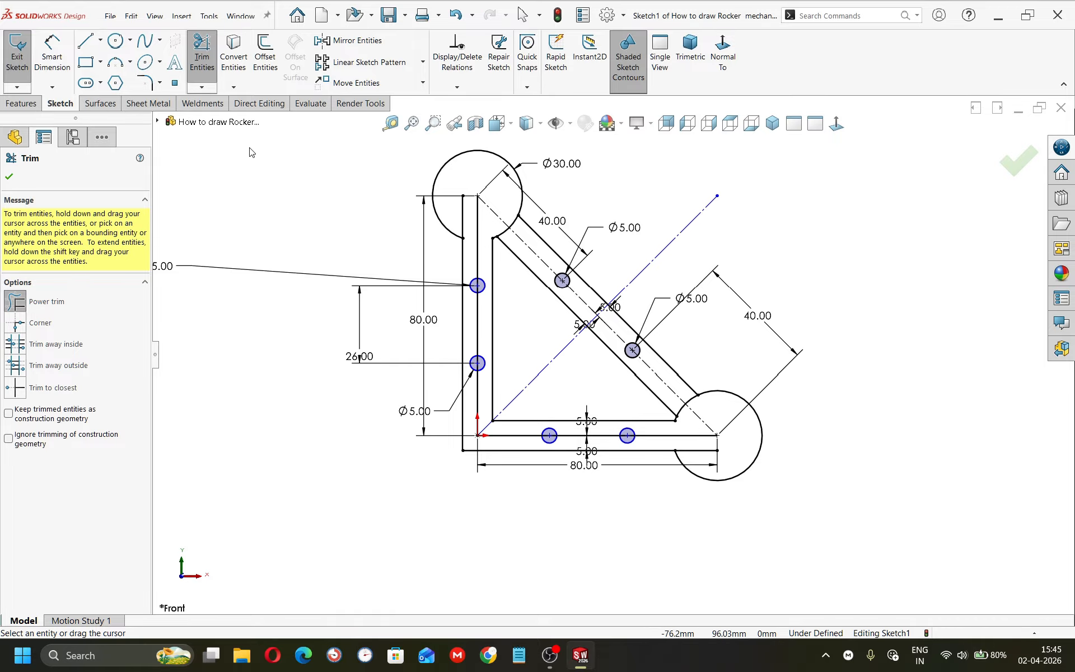
# Add 3 mm sketch fillets at the inner triangle's two acute corners, accepting removal of the corner relations
pyautogui.click(144, 82)
pyautogui.scroll(-2, 479, 242)
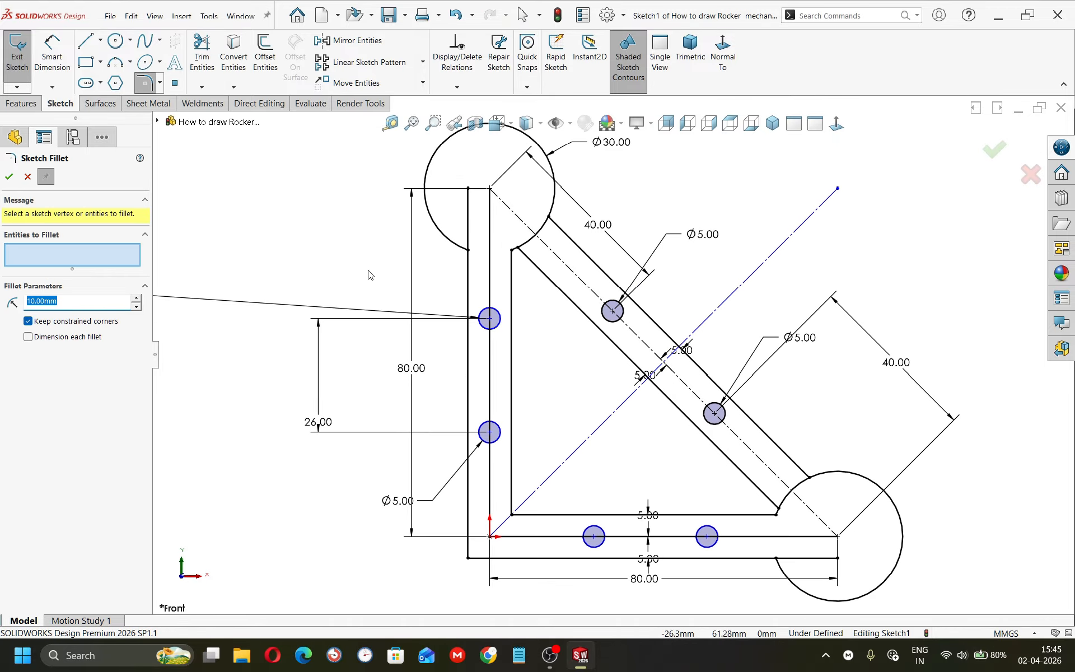
pyautogui.write('3')
pyautogui.click(511, 277)
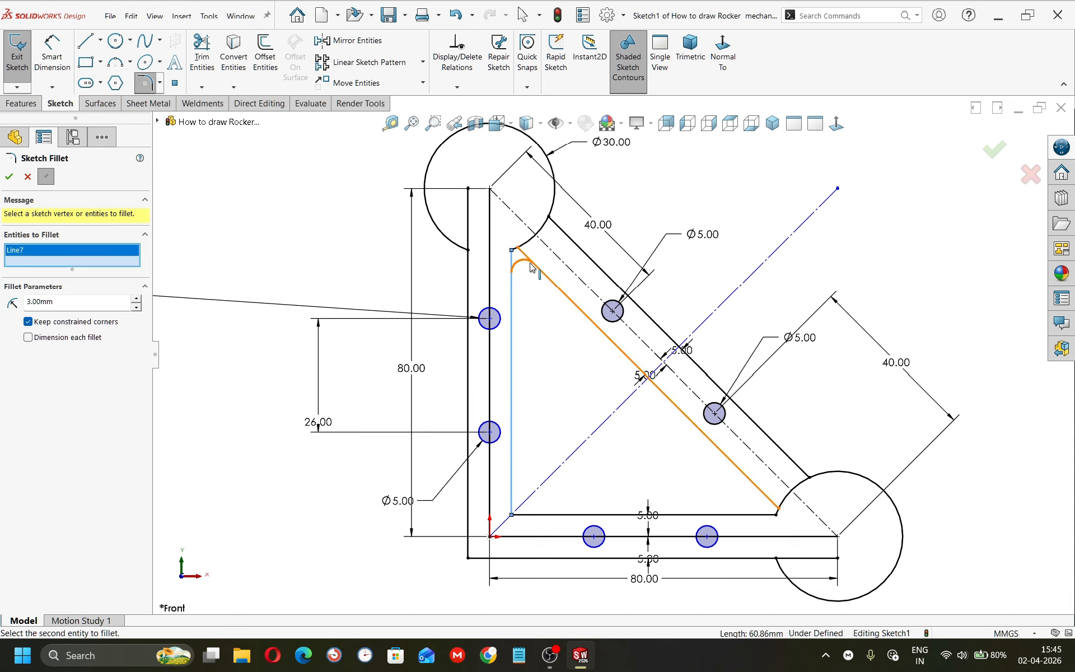
pyautogui.click(529, 264)
pyautogui.click(567, 332)
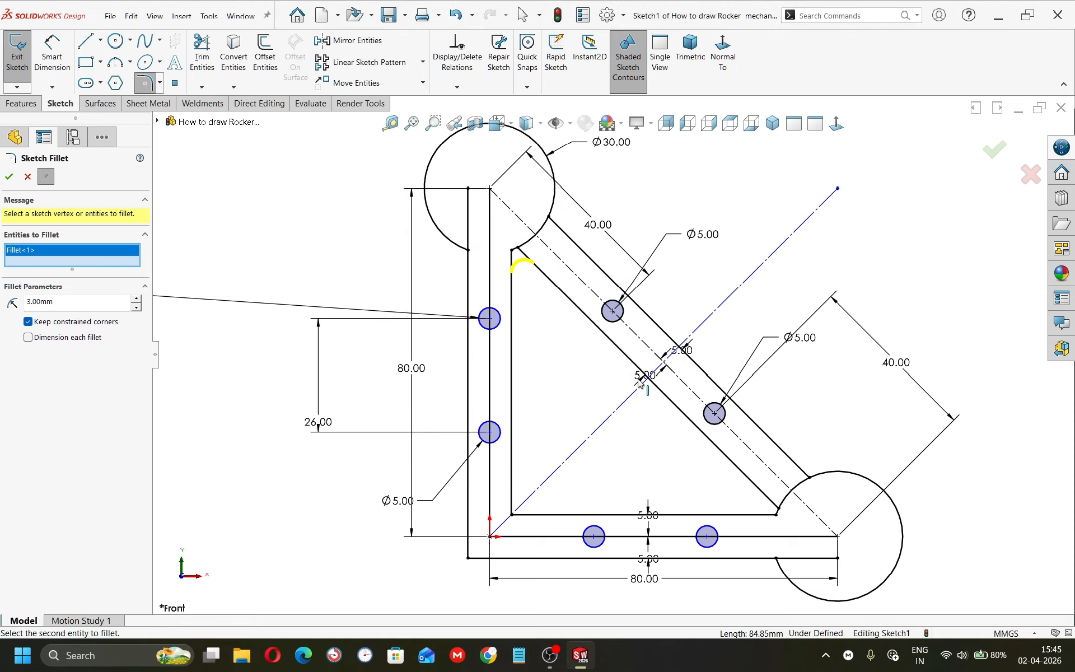
pyautogui.click(769, 501)
pyautogui.click(763, 514)
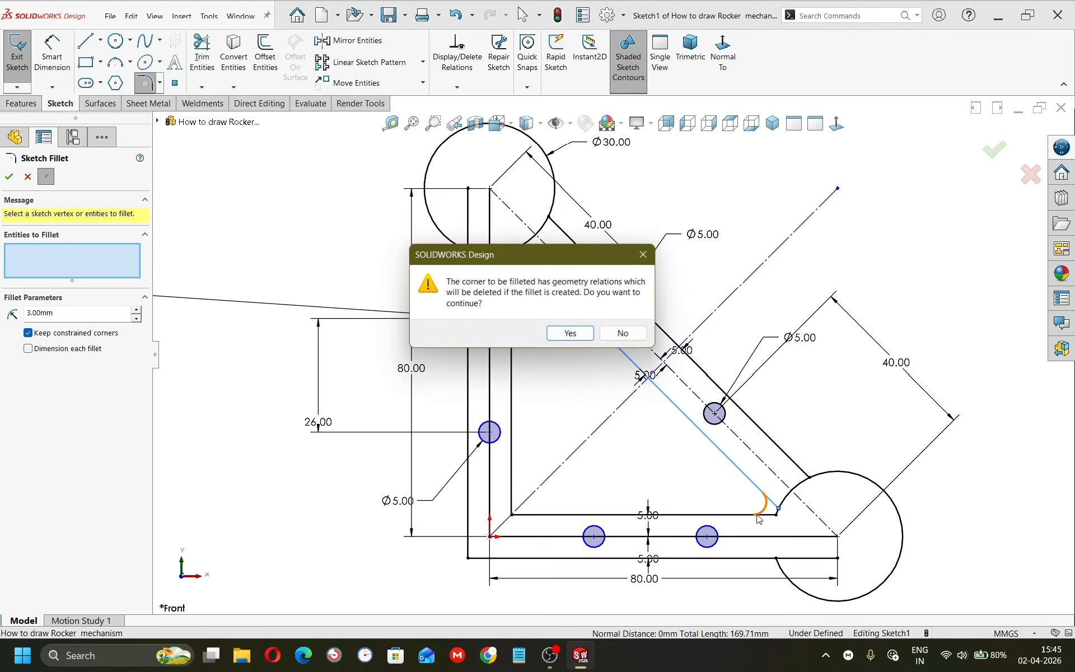
pyautogui.click(567, 334)
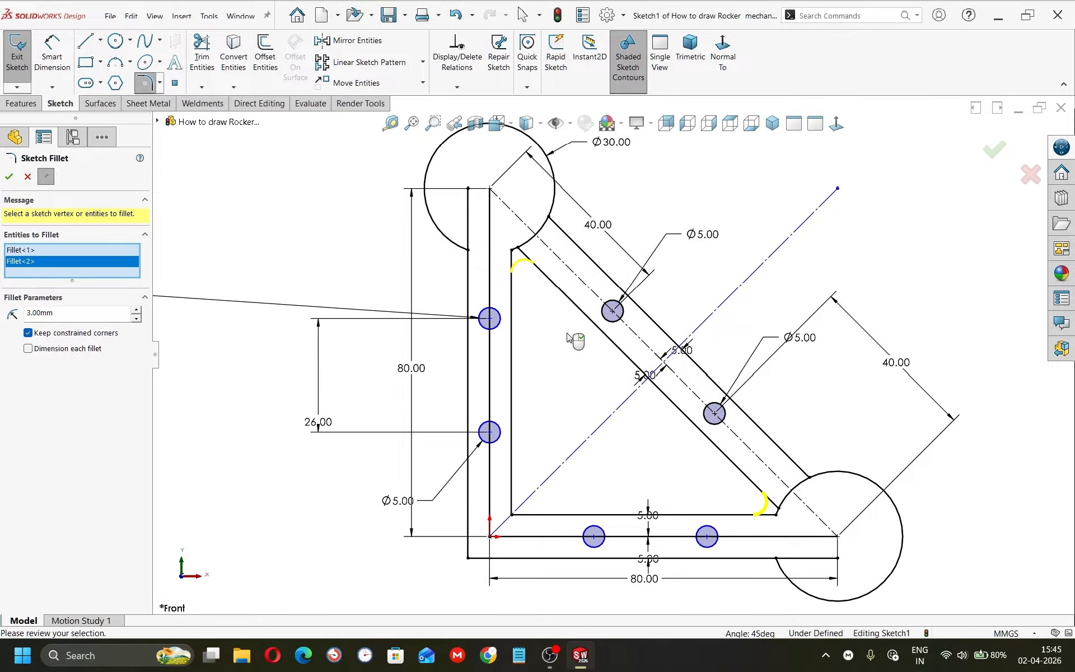
# Add 3 mm fillets where the outer diagonal edge and the lower horizontal edge meet the lower-right large circle
pyautogui.click(768, 434)
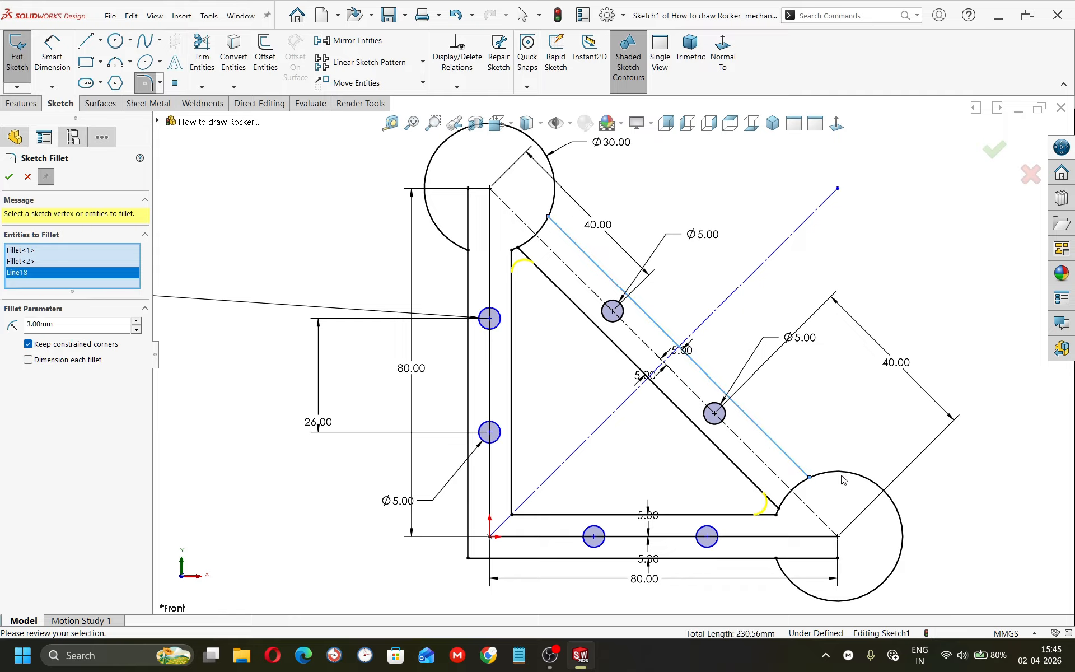
pyautogui.click(837, 473)
pyautogui.click(571, 340)
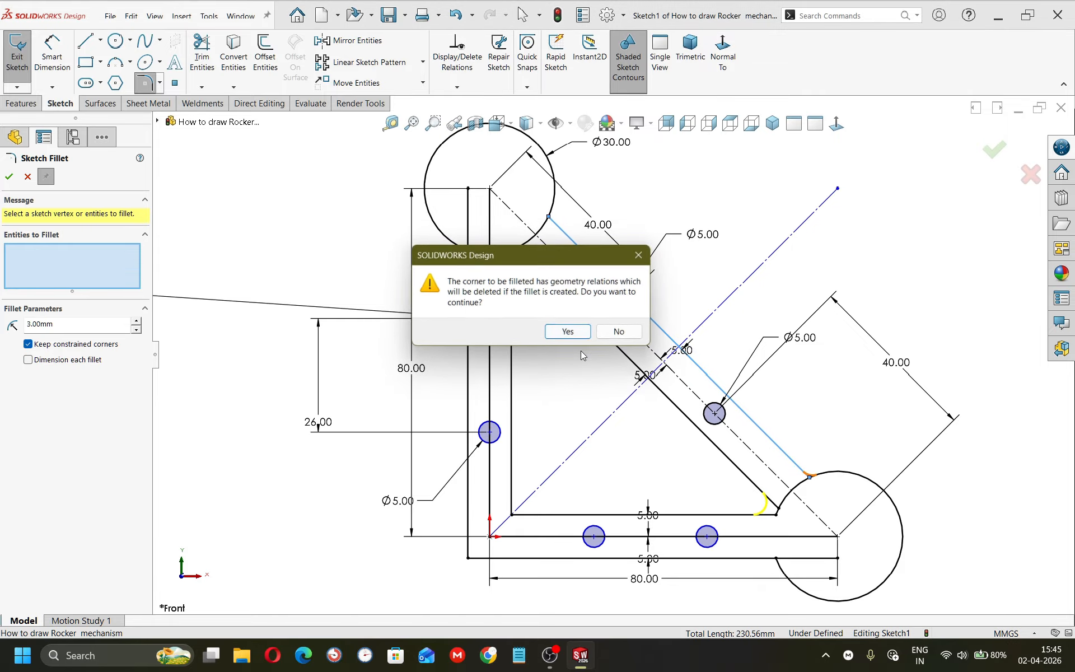
pyautogui.click(568, 336)
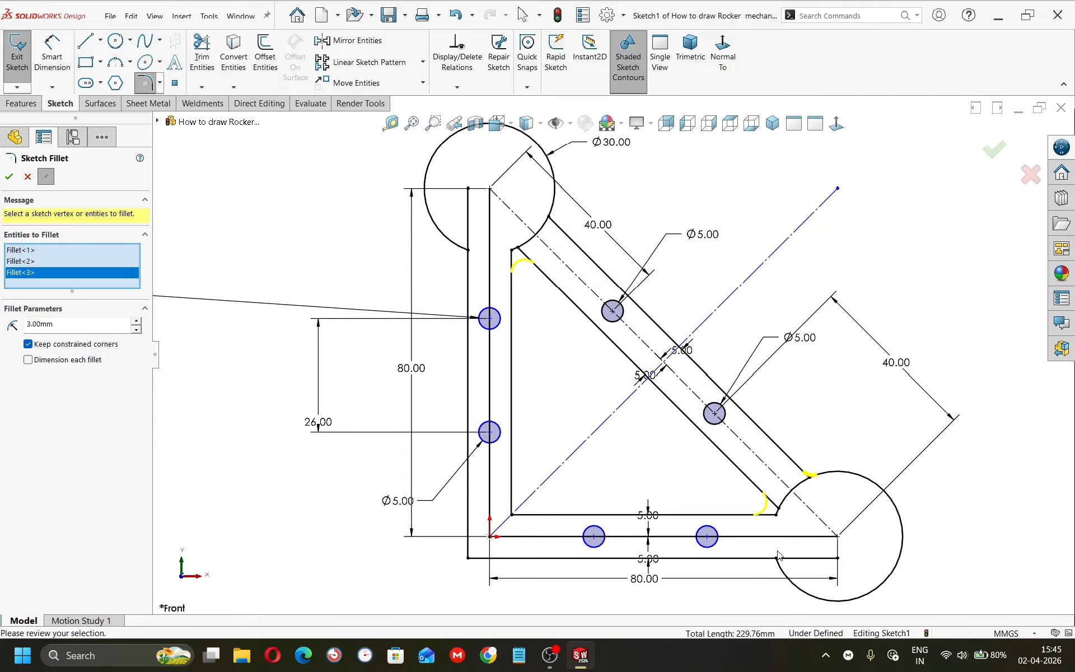
pyautogui.click(741, 558)
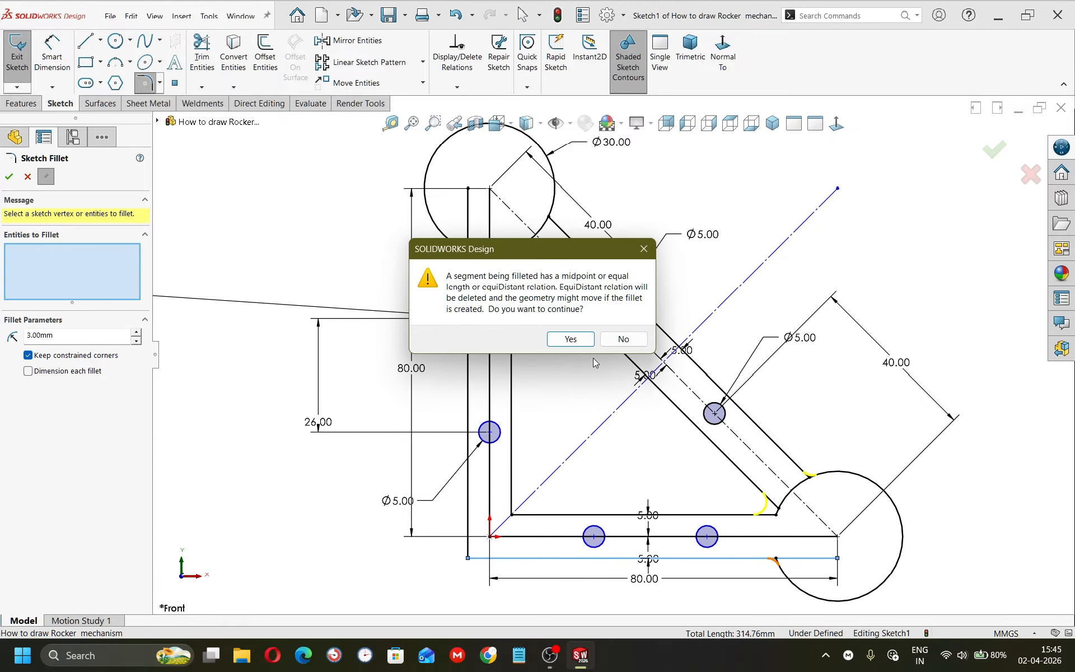
pyautogui.click(569, 338)
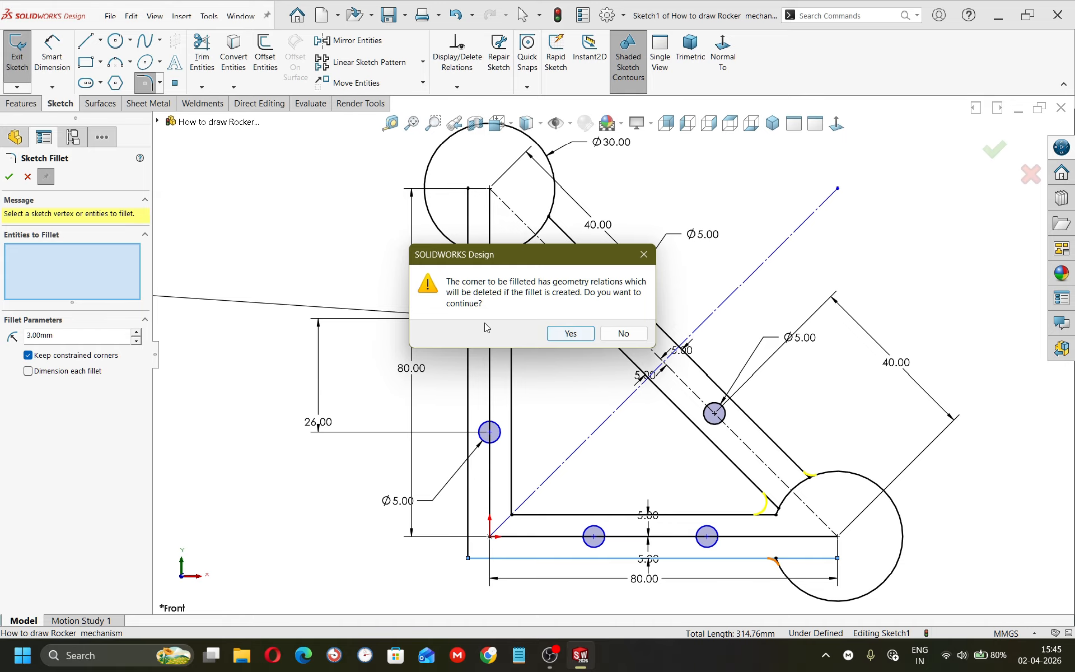
pyautogui.click(564, 334)
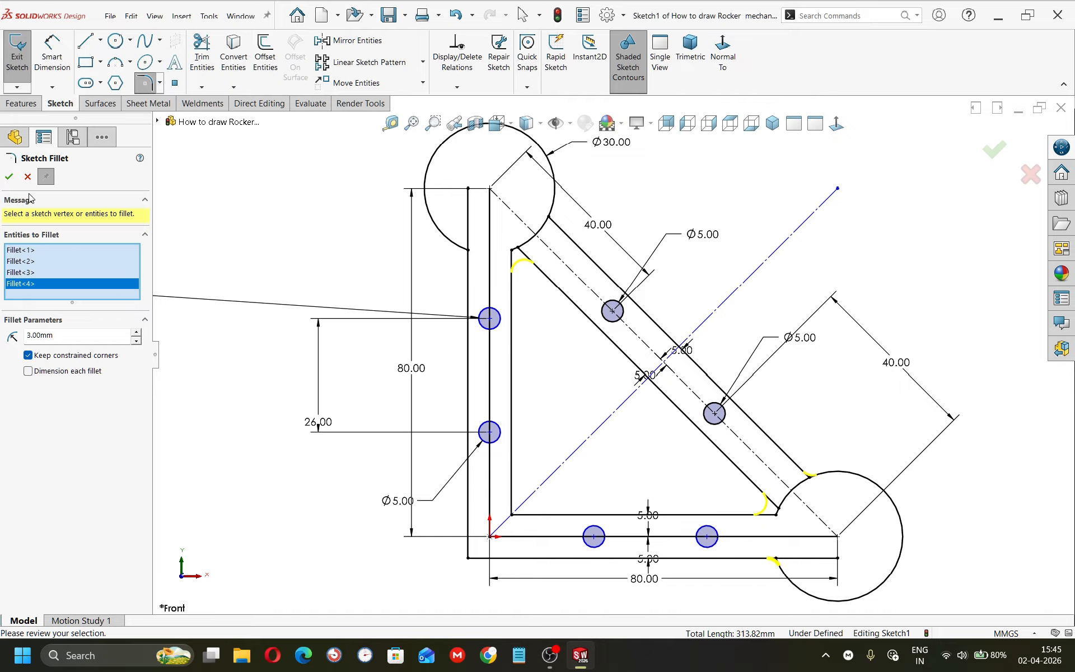
pyautogui.click(9, 177)
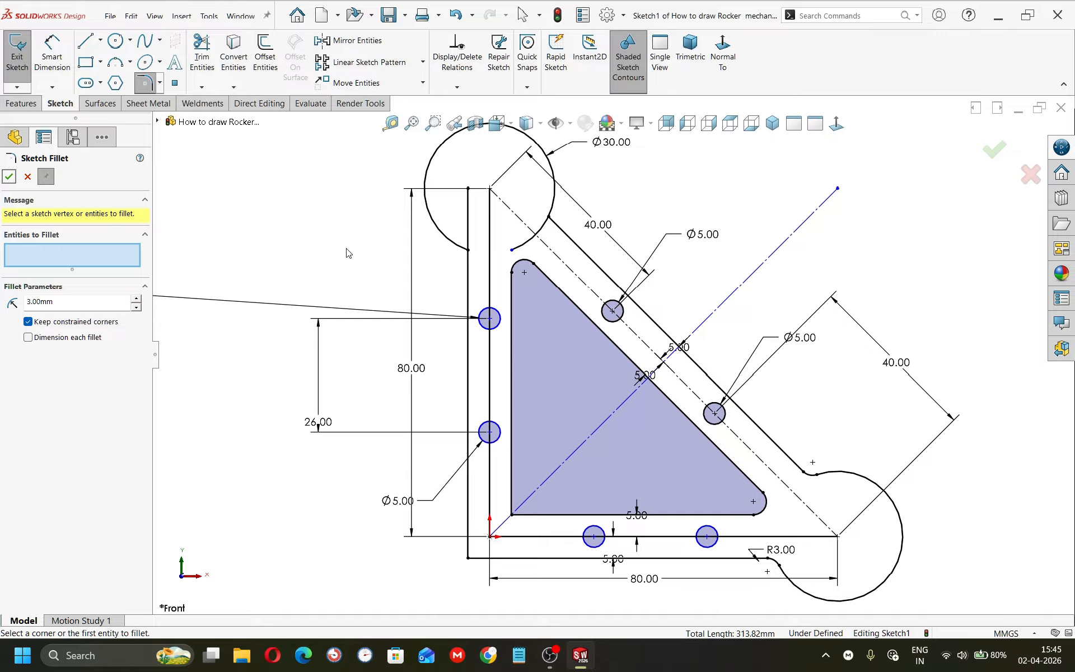
# Trim the leftover arc across the diagonal bar at the upper large circle and the outer vertical edge's portion inside that circle
pyautogui.click(202, 55)
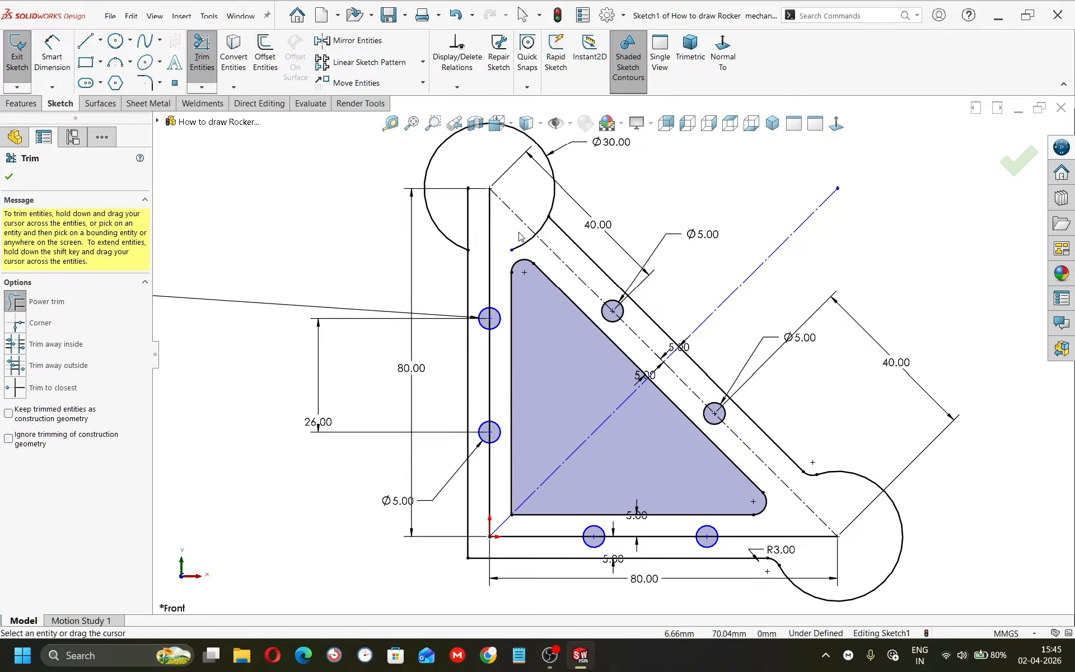
pyautogui.moveTo(520, 236)
pyautogui.mouseDown()
pyautogui.moveTo(536, 219)
pyautogui.moveTo(544, 229)
pyautogui.mouseUp()
pyautogui.scroll(2, 570, 418)
pyautogui.press('Escape')
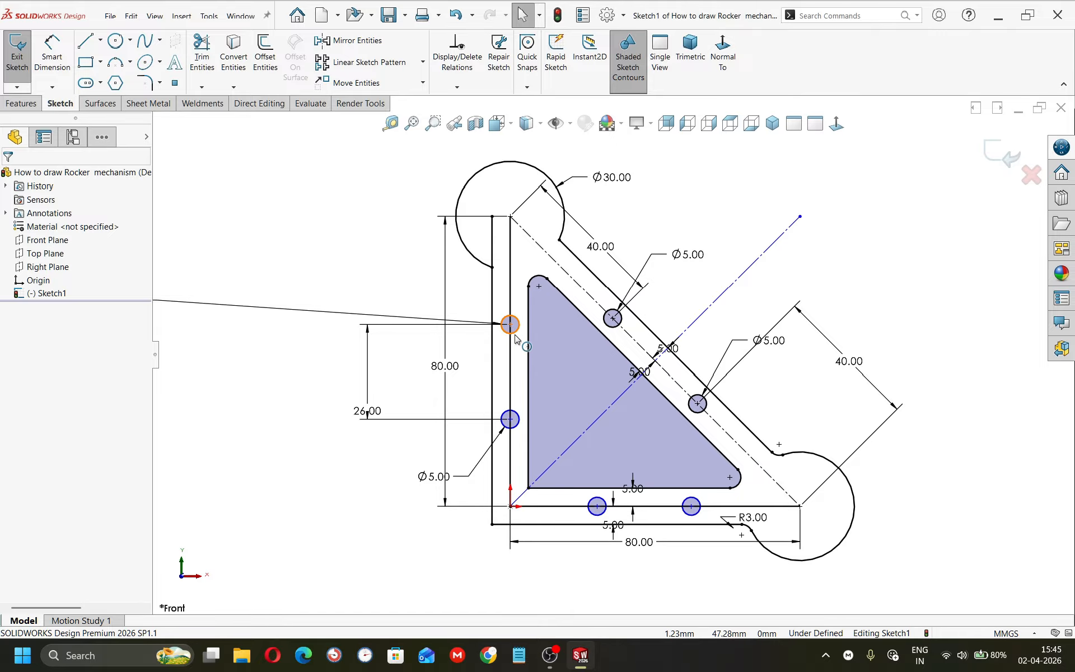
pyautogui.click(510, 325)
pyautogui.click(386, 445)
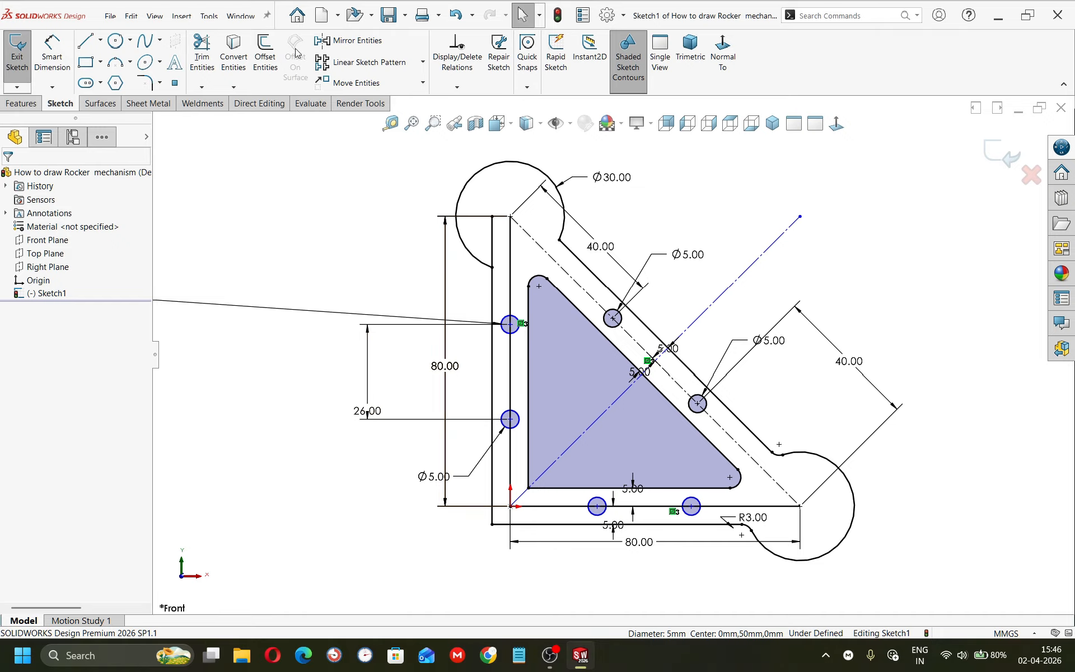
pyautogui.click(202, 54)
pyautogui.click(493, 247)
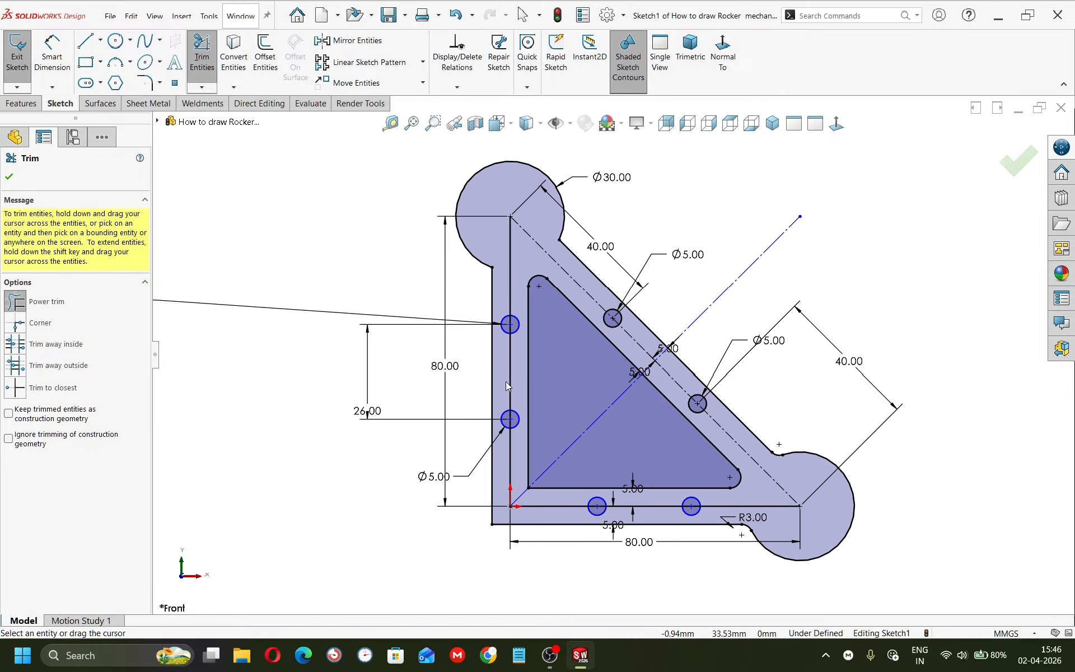
# Draw a 30 mm diameter circle centred on the profile's outer lower-left corner
pyautogui.click(116, 40)
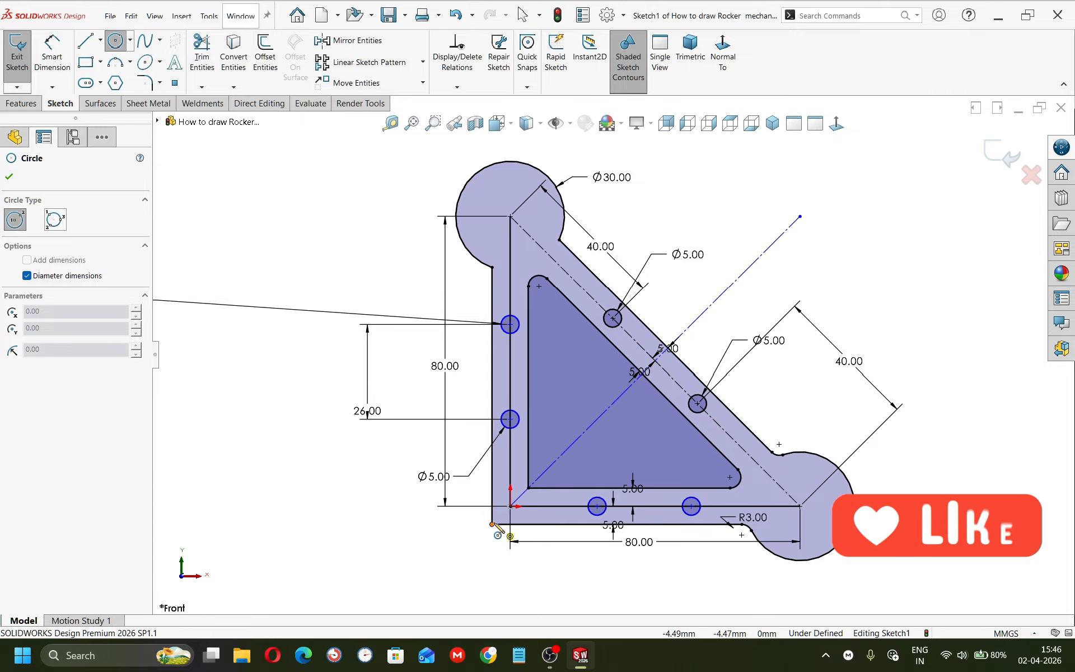
pyautogui.write('30')
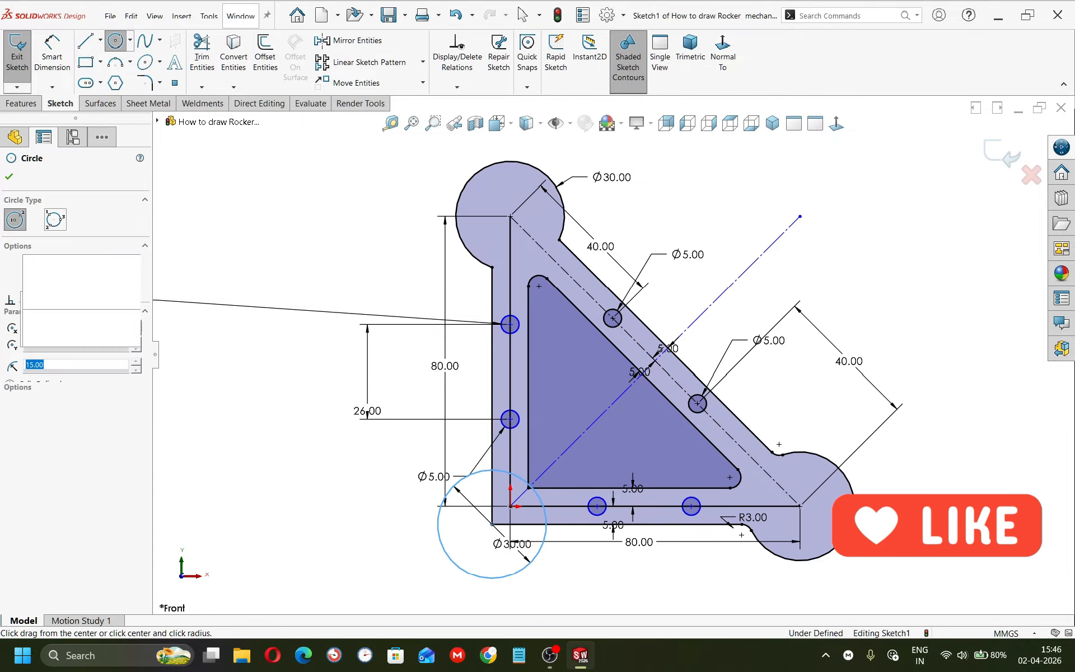
pyautogui.press('Return')
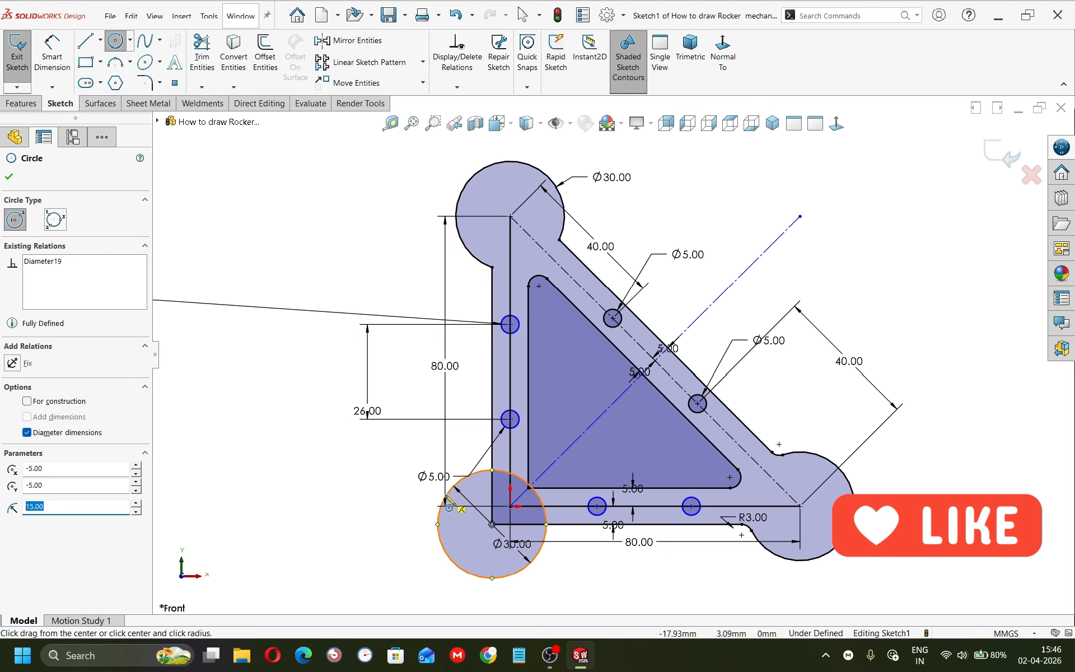
pyautogui.press('Escape')
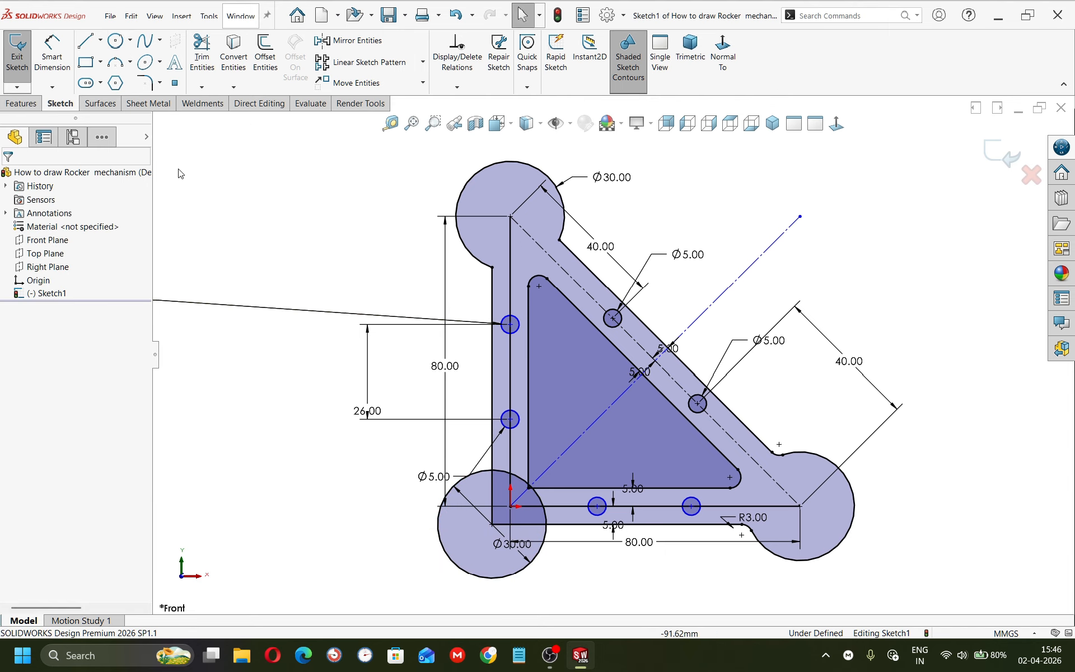
# Try trimming the corner circle's part outside the profile, and undo both the trim and the circle
pyautogui.click(204, 56)
pyautogui.moveTo(426, 542); pyautogui.dragTo(464, 551)
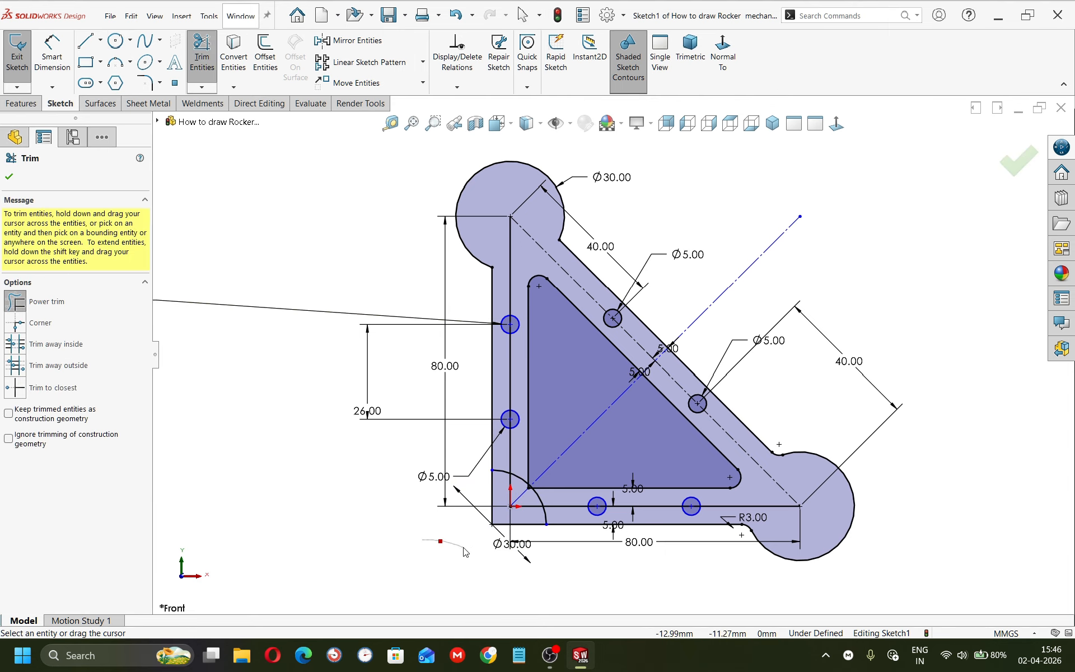
pyautogui.scroll(-2, 527, 502)
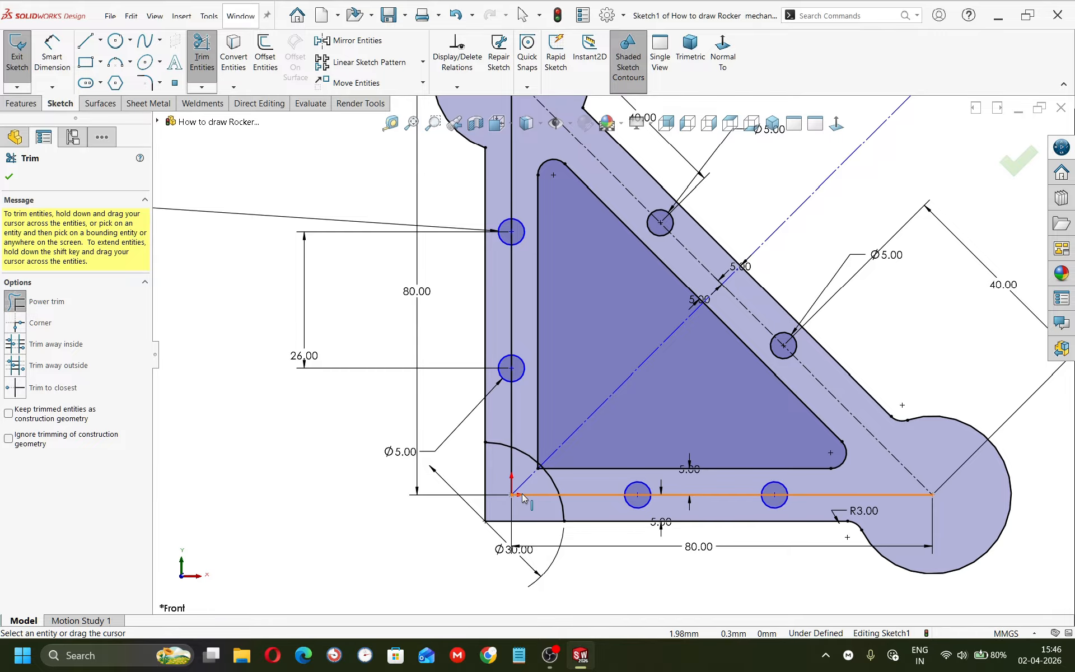
pyautogui.hotkey('ctrl', 'z')
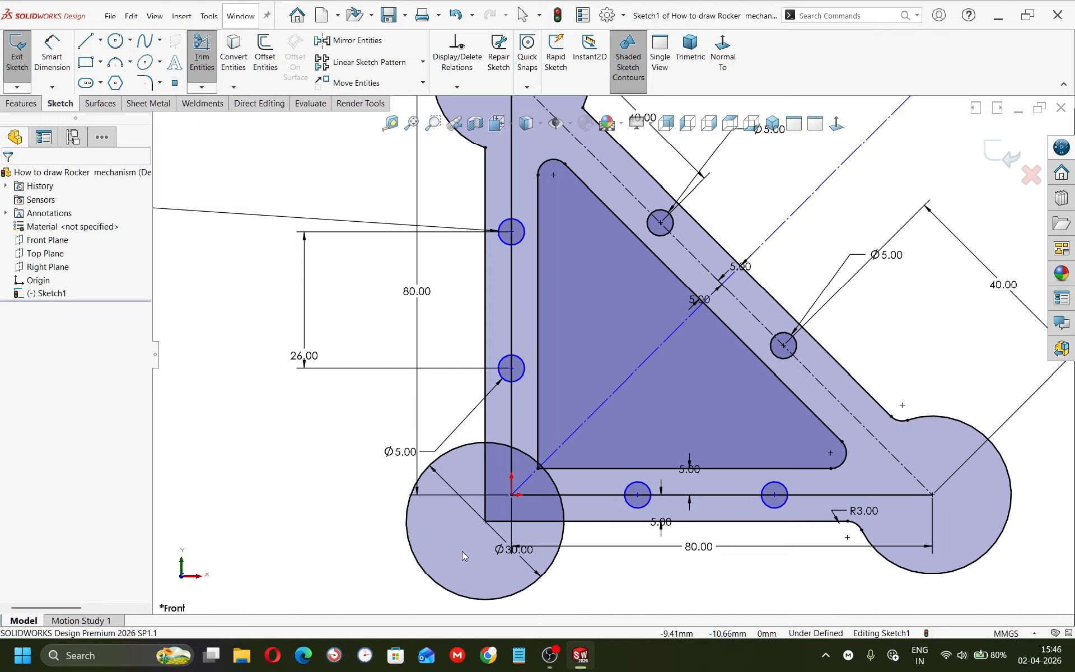
pyautogui.hotkey('ctrl', 'z')
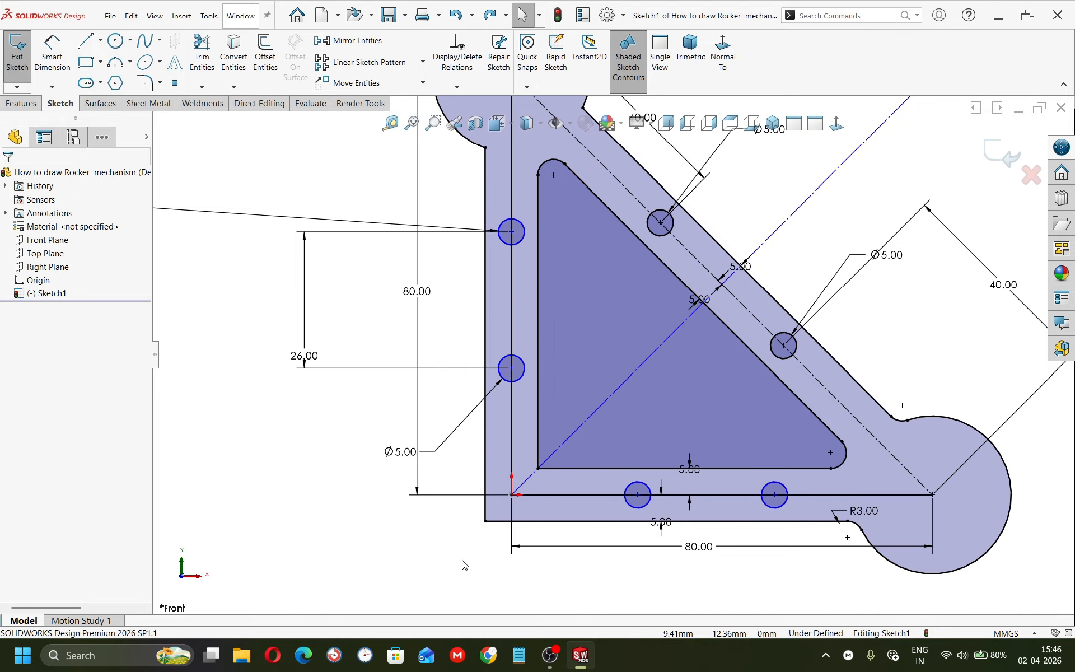
# Draw a 30 mm diameter circle centred on the origin
pyautogui.click(115, 44)
pyautogui.click(512, 495)
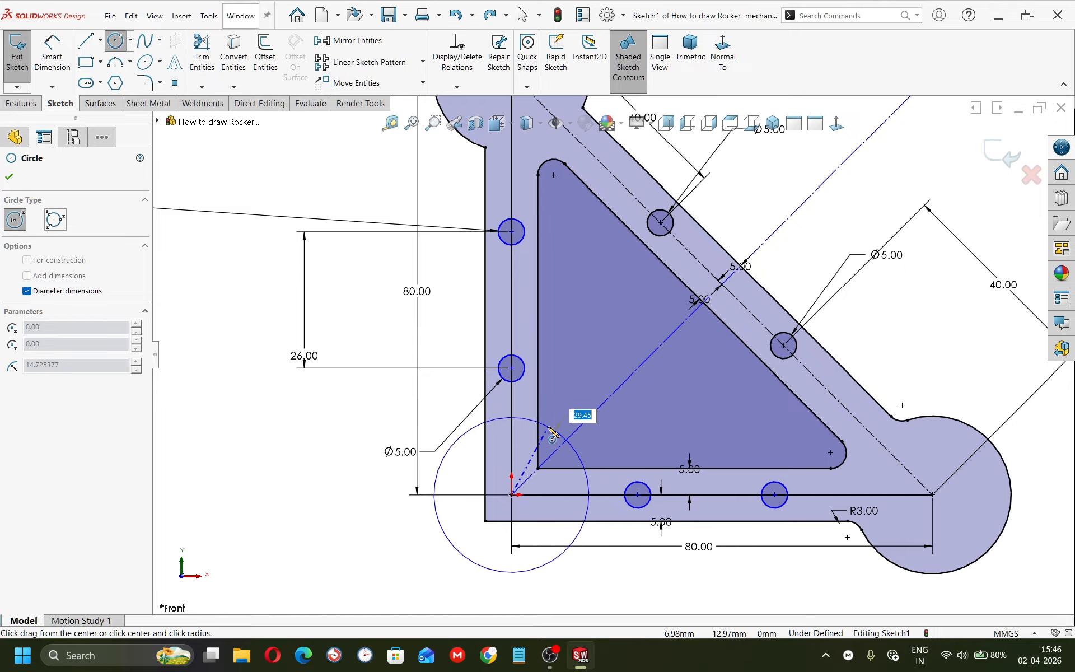
pyautogui.write('30')
pyautogui.press('Return')
pyautogui.press('Escape')
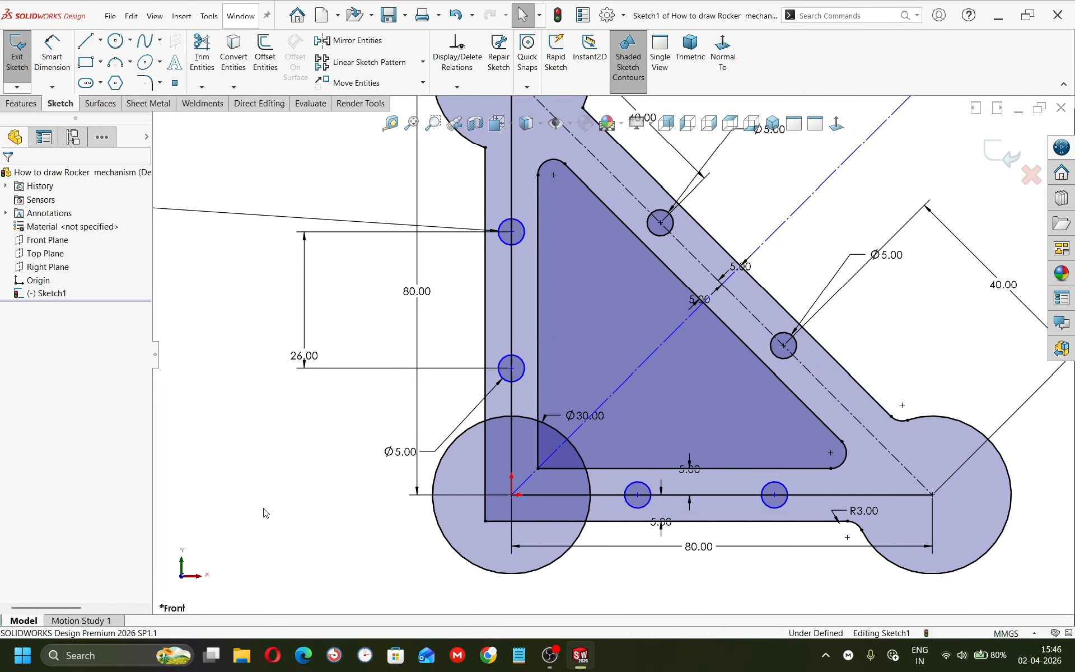
# Trim the 30 mm origin circle down to the arc across the inner triangle's lower-left corner, removing the inner edges beyond it
pyautogui.click(201, 55)
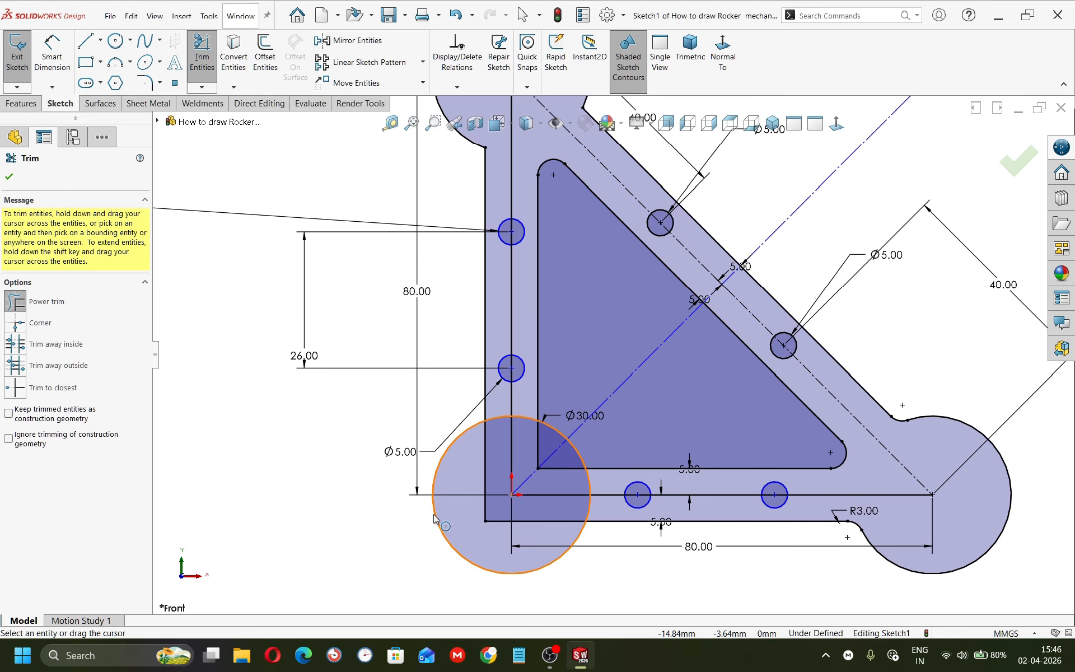
pyautogui.moveTo(568, 587); pyautogui.dragTo(544, 564)
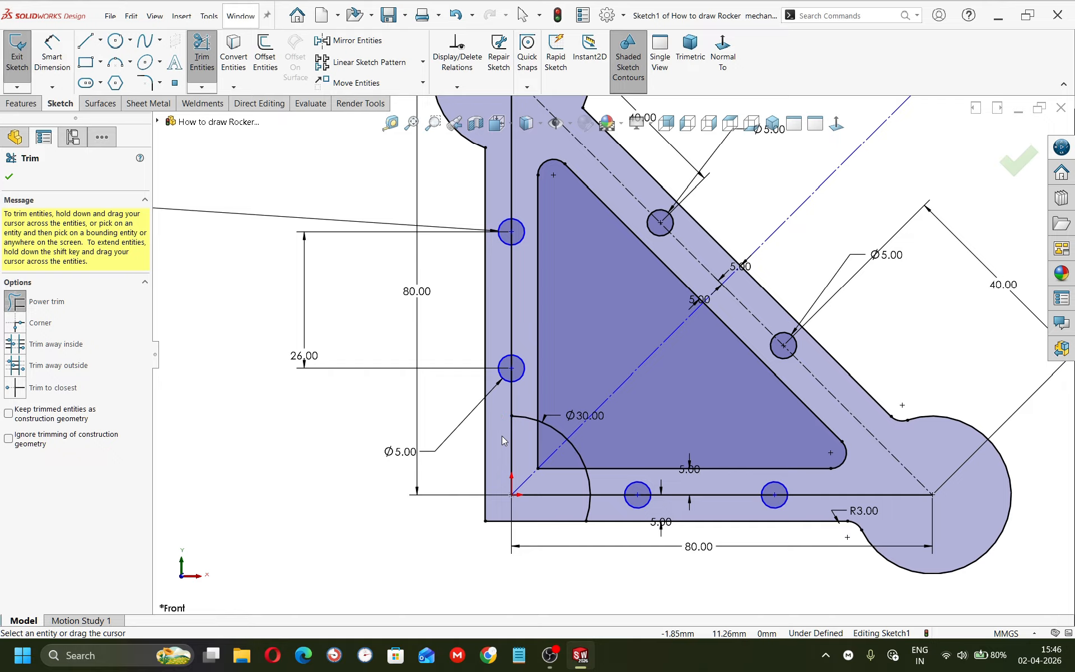
pyautogui.moveTo(514, 435)
pyautogui.mouseDown()
pyautogui.moveTo(501, 412)
pyautogui.moveTo(568, 482)
pyautogui.moveTo(595, 479)
pyautogui.moveTo(597, 506)
pyautogui.mouseUp()
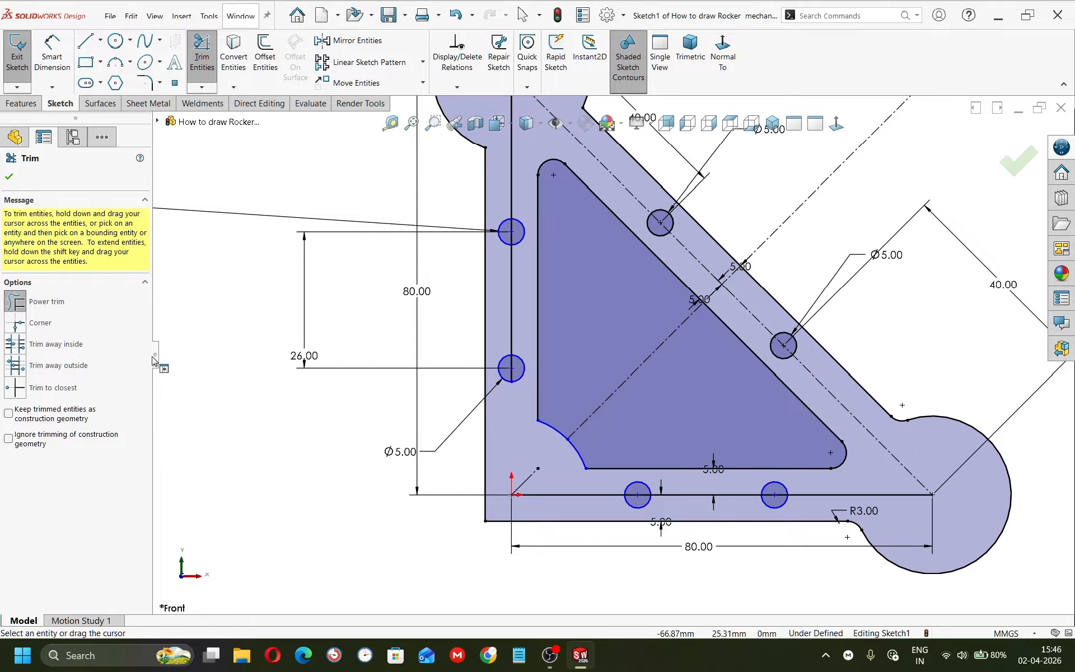
# Fillet the profile's outer lower-left corner and set the fillet radius to 10 mm
pyautogui.click(144, 83)
pyautogui.click(485, 508)
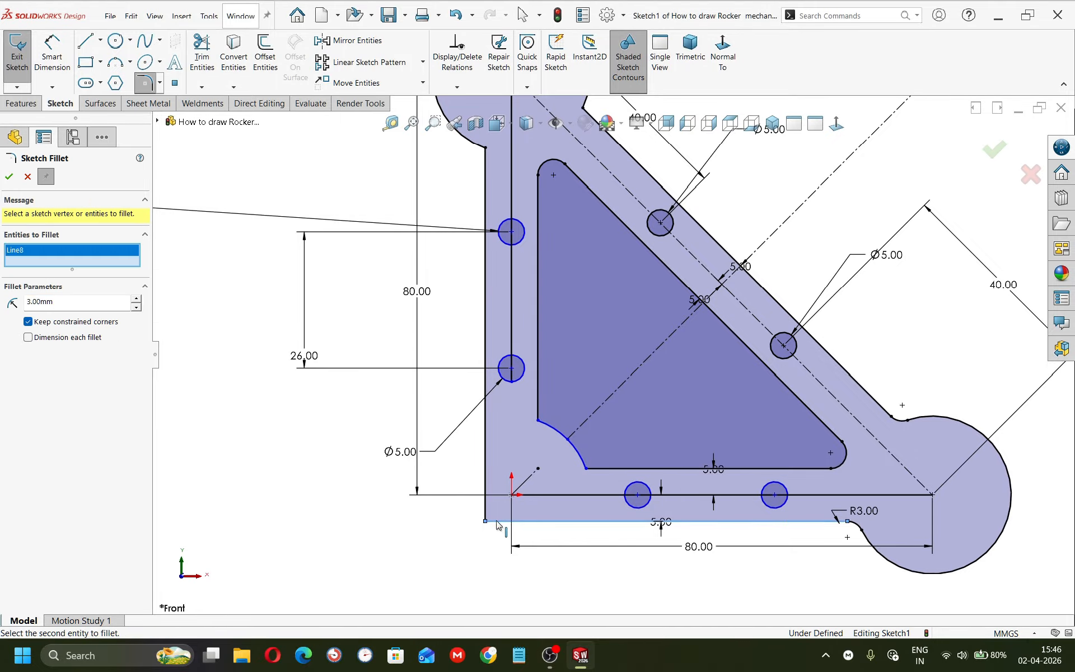
pyautogui.click(9, 177)
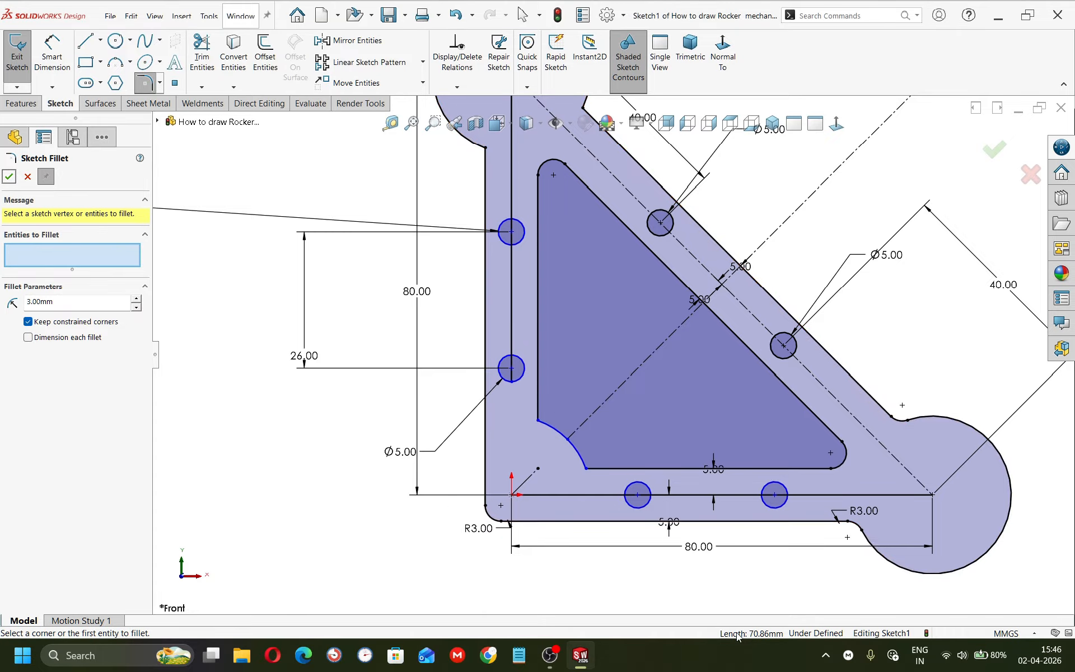
pyautogui.click(28, 178)
pyautogui.doubleClick(479, 529)
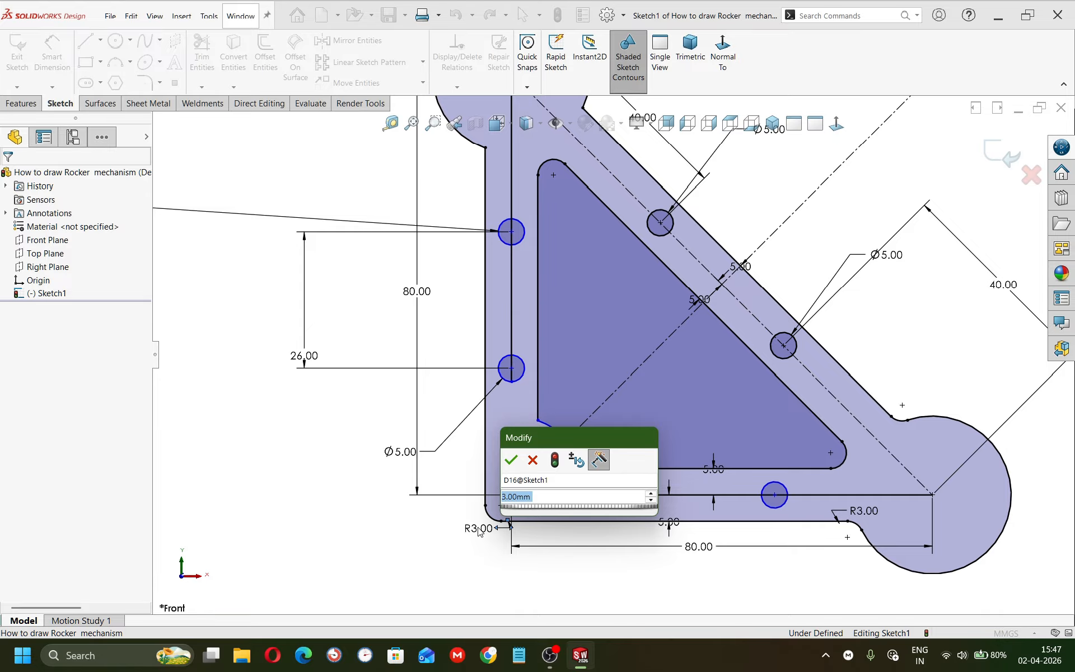
pyautogui.write('10')
pyautogui.press('Return')
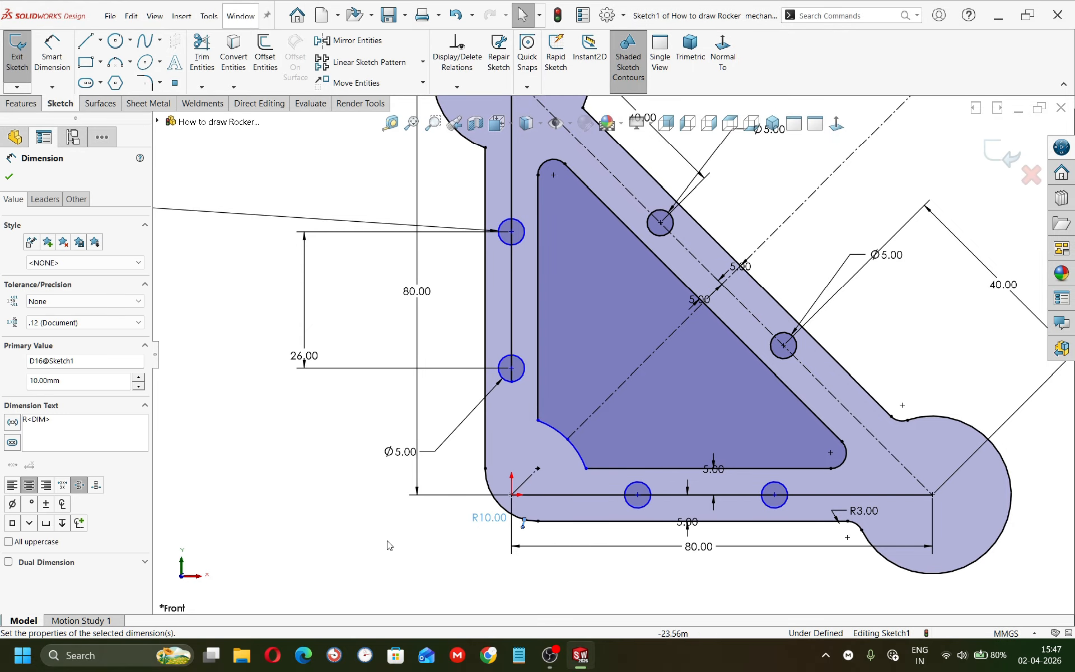
# Add 3 mm fillets where both ends of the inner corner arc meet the triangle's horizontal and vertical edges
pyautogui.click(144, 83)
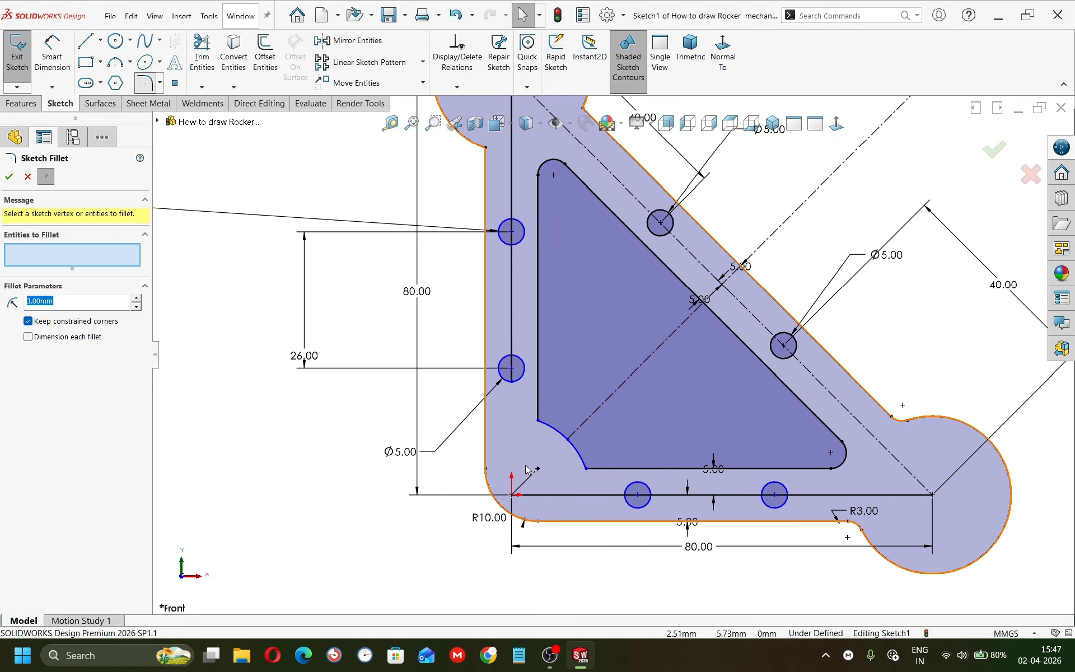
pyautogui.click(582, 461)
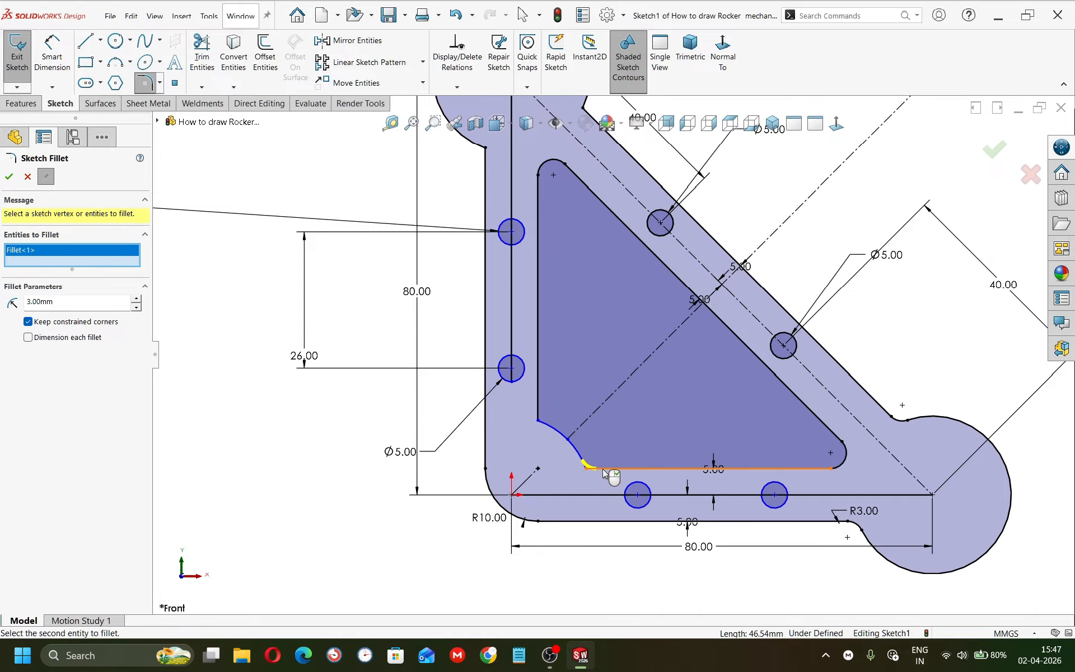
pyautogui.click(537, 406)
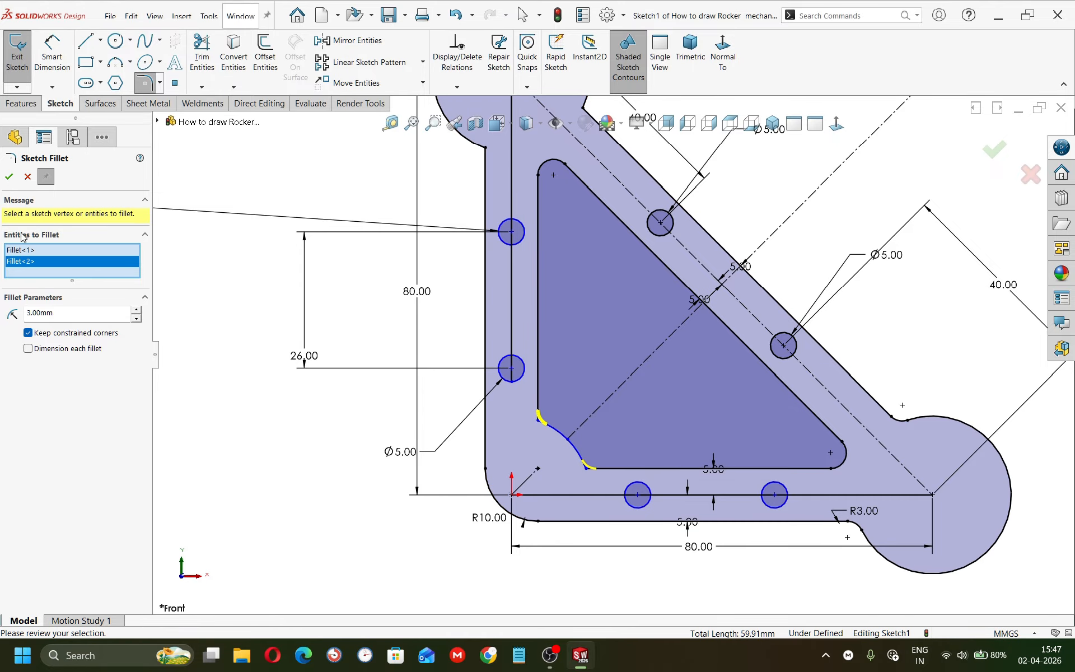
pyautogui.click(9, 178)
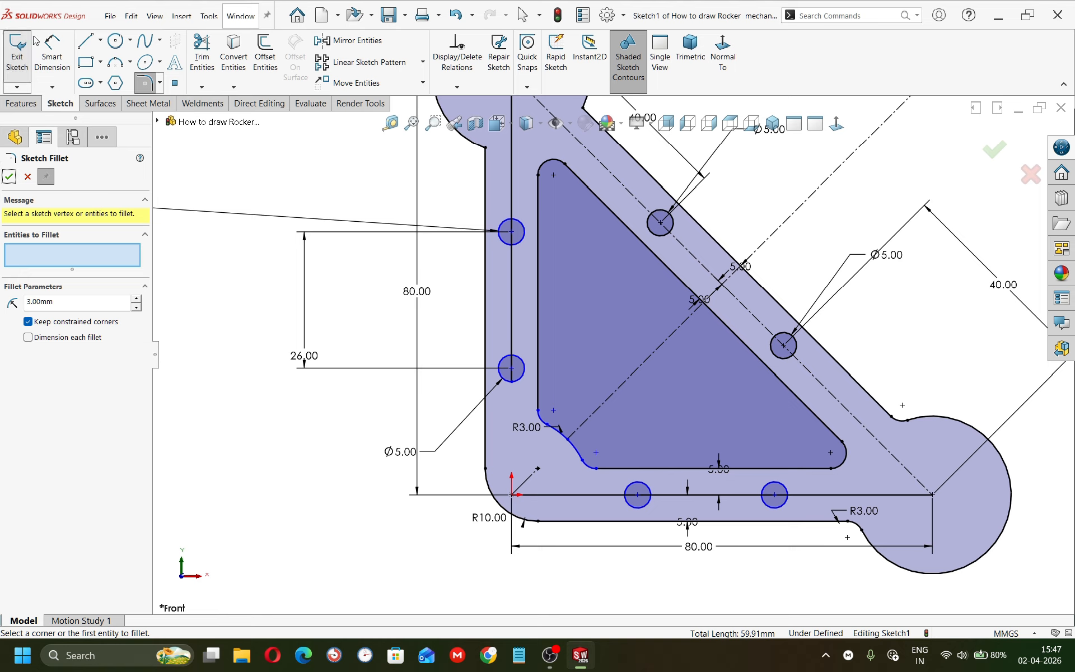
# Draw a 5 mm diameter circle centred on the point 5 mm right and 5 mm above the origin
pyautogui.click(116, 40)
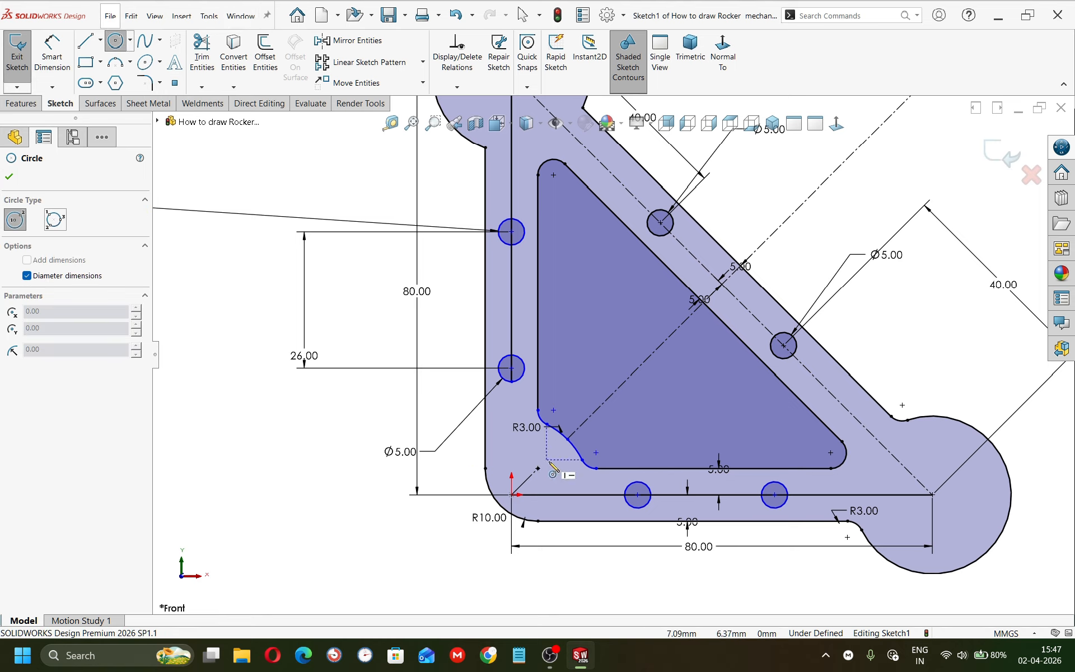
pyautogui.click(544, 463)
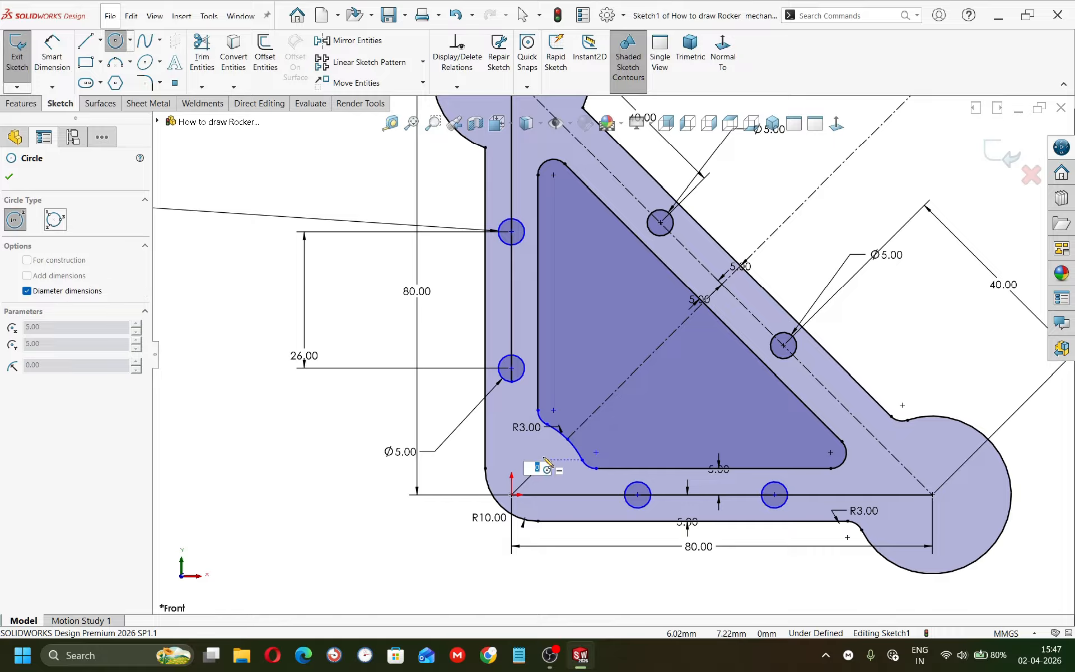
pyautogui.write('5')
pyautogui.press('Return')
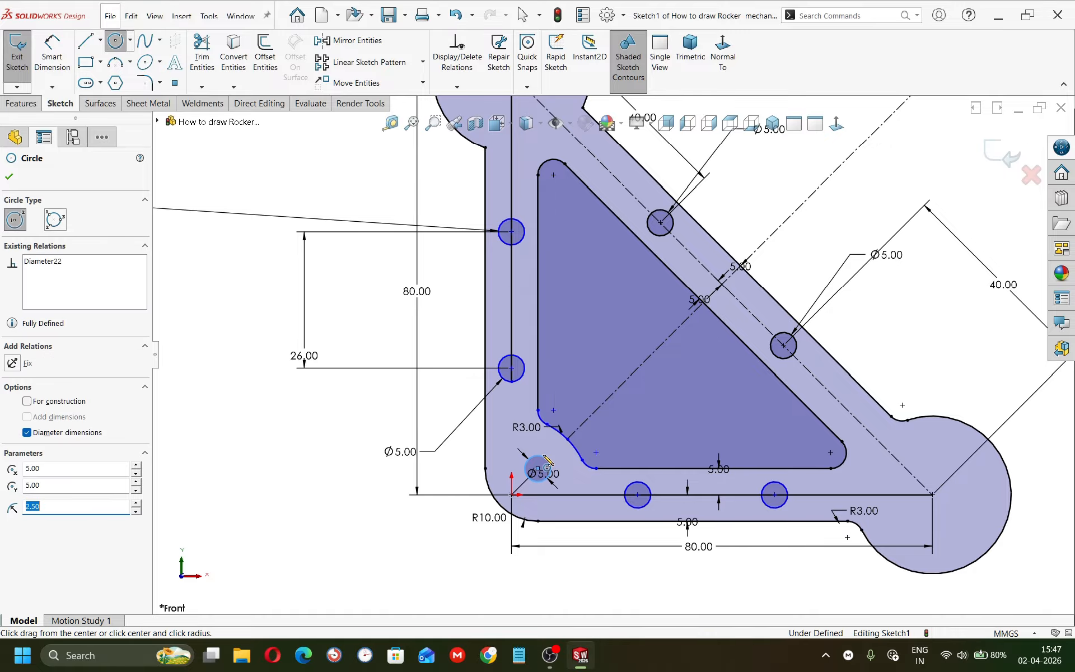
pyautogui.press('Escape')
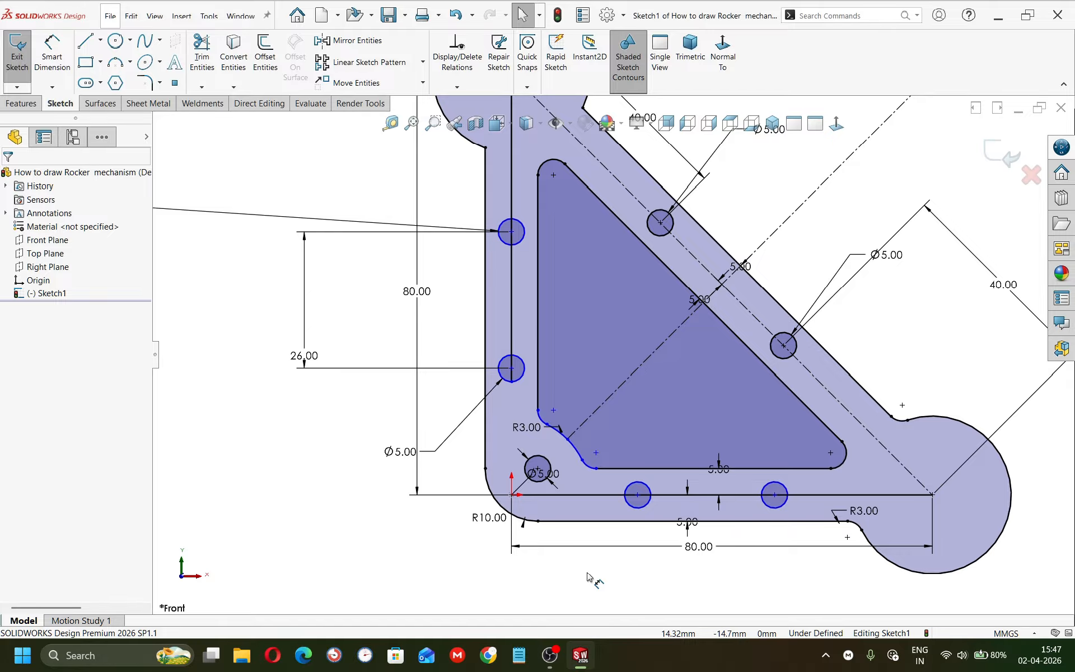
# Extrude the finished link profile 10 mm with the Mid Plane end condition
pyautogui.press('f')
pyautogui.click(21, 103)
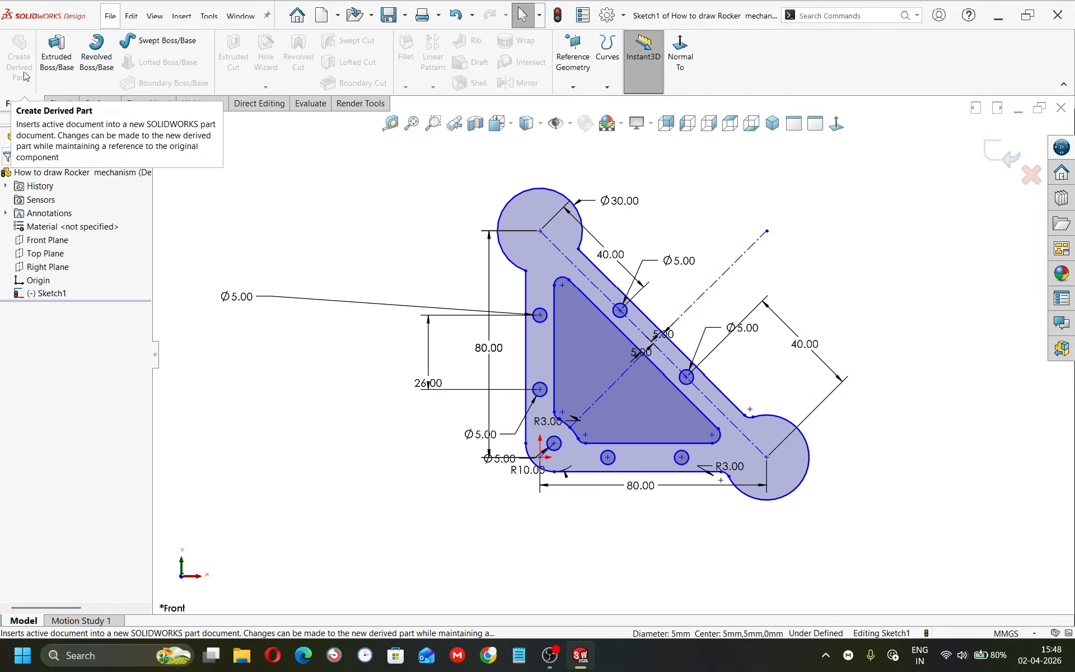
pyautogui.click(54, 60)
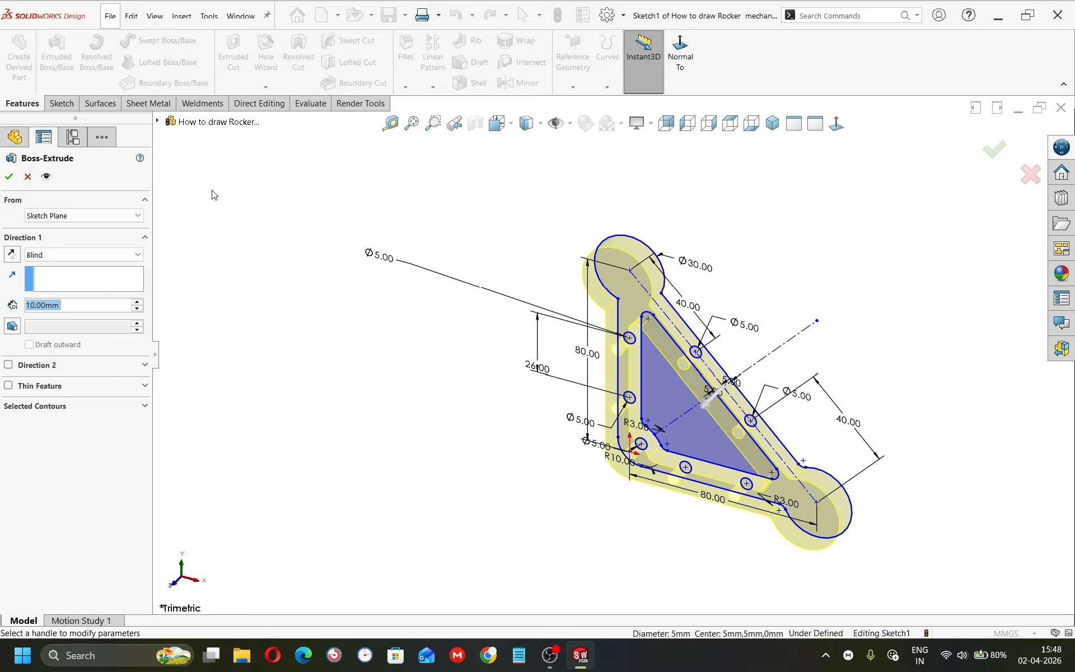
pyautogui.click(84, 254)
pyautogui.click(71, 310)
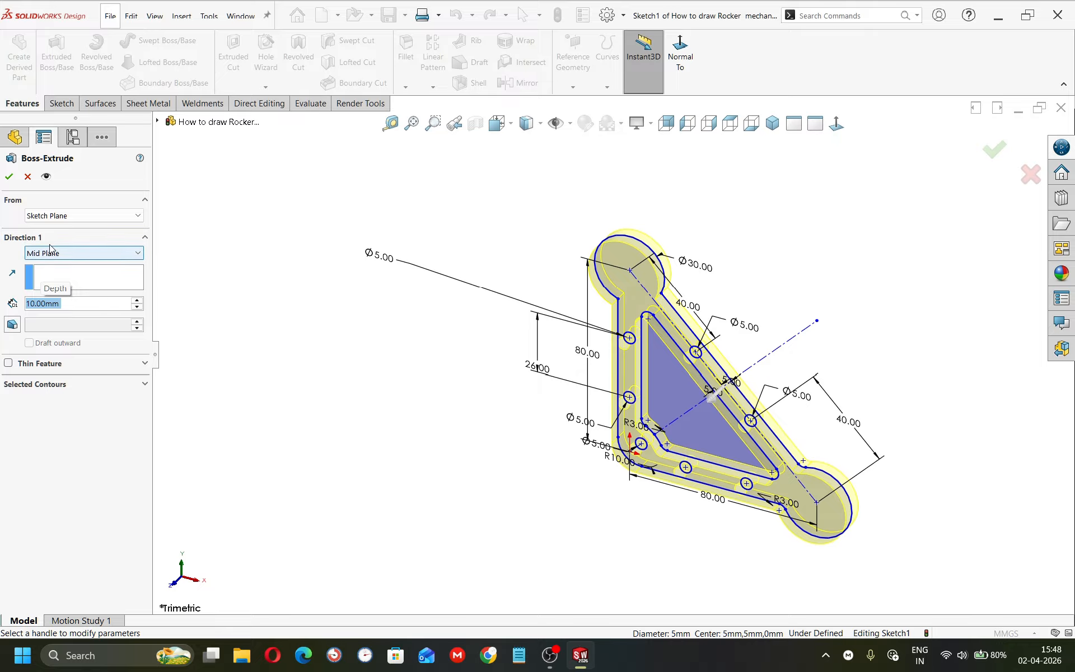
pyautogui.click(9, 175)
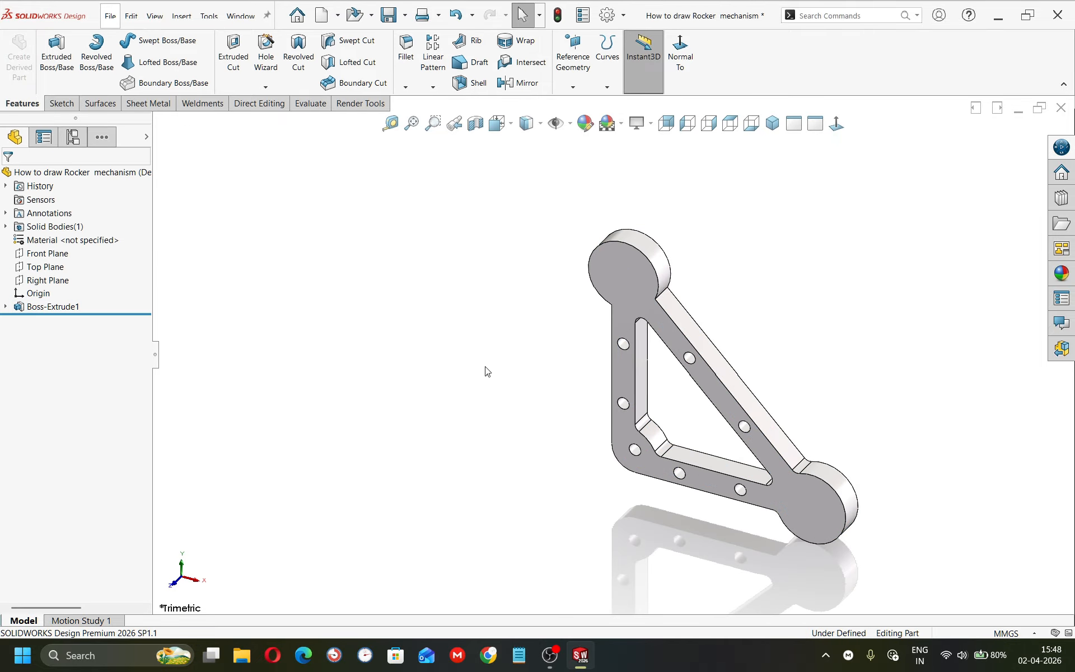
# On the link's front face, sketch concentric circles about 10.6 mm in diameter on the upper round end and 16.4 mm on the lower-right one
pyautogui.moveTo(707, 412); pyautogui.dragTo(715, 345, button='middle')
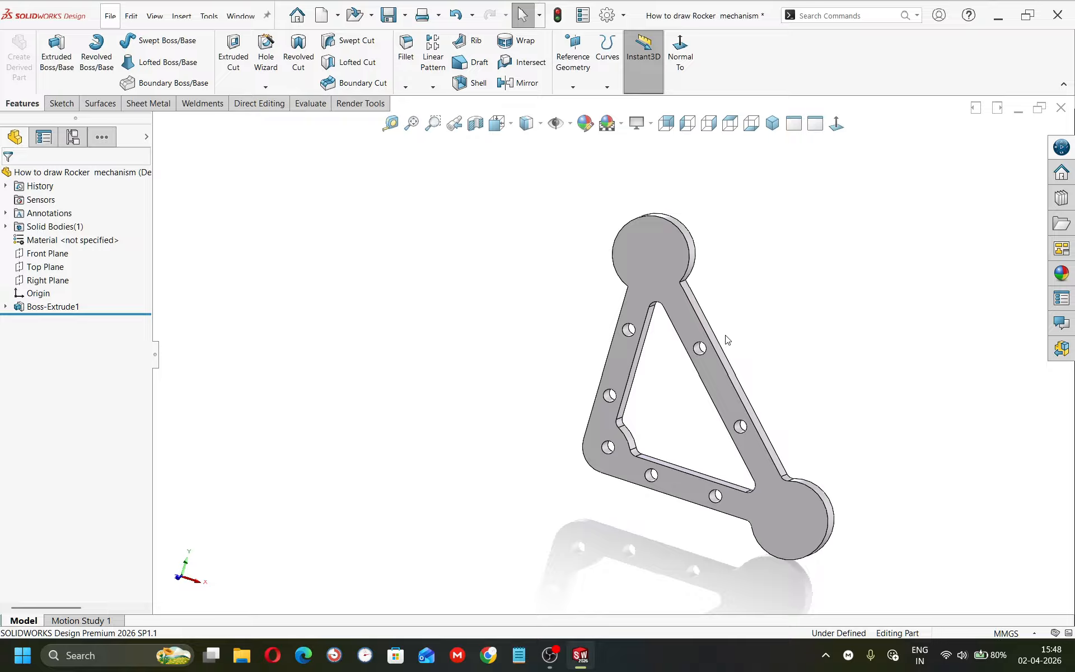
pyautogui.click(689, 251)
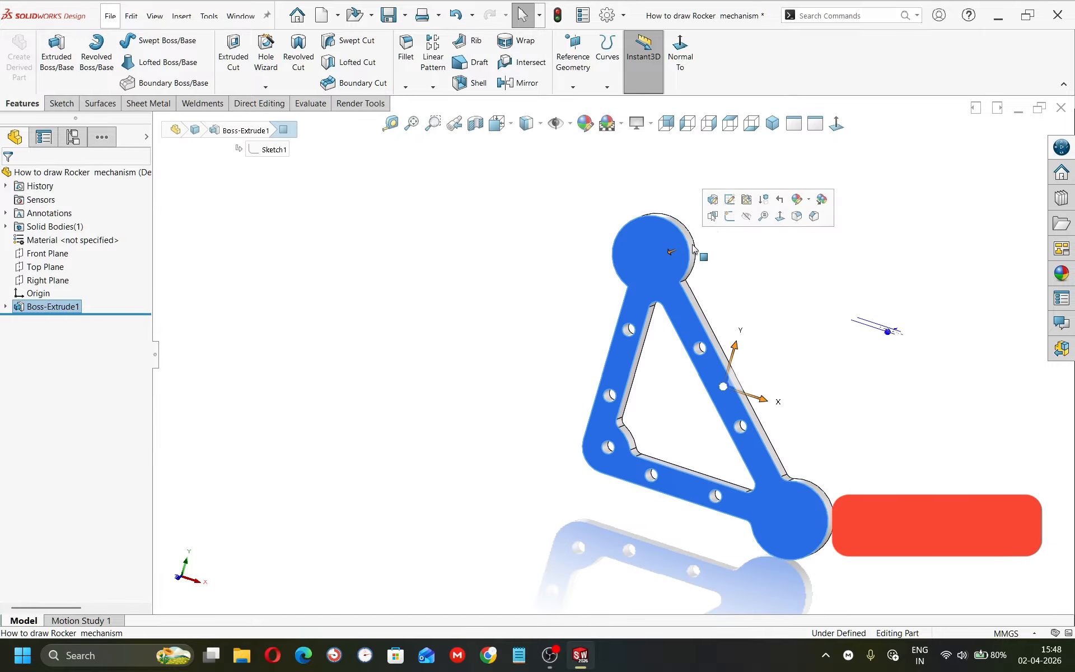
pyautogui.click(730, 217)
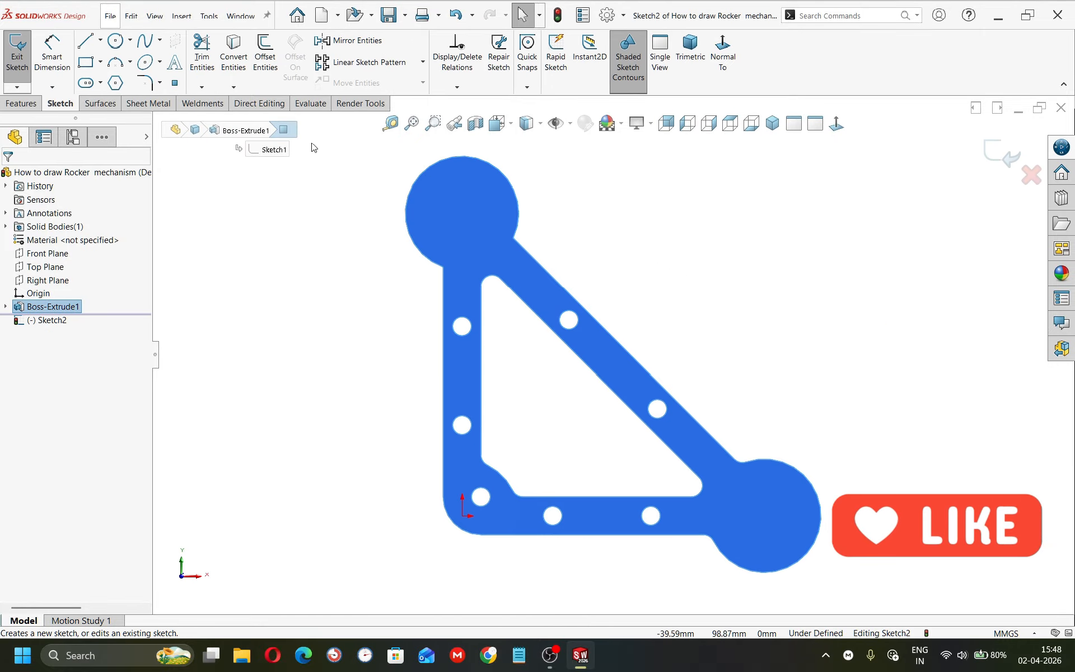
pyautogui.click(115, 41)
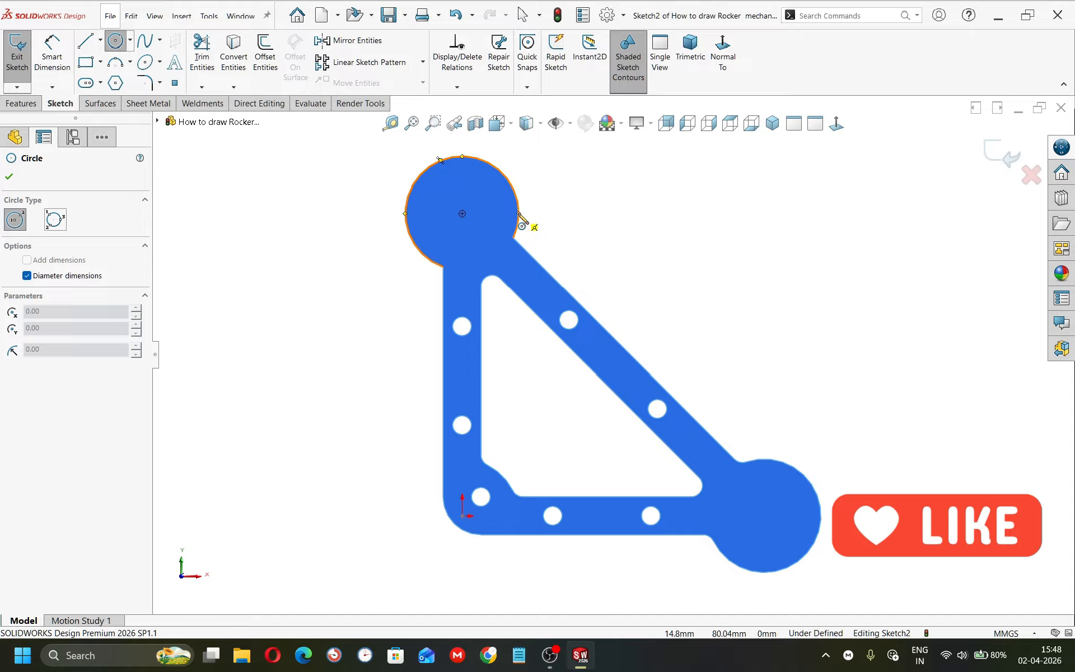
pyautogui.click(462, 213)
pyautogui.click(448, 227)
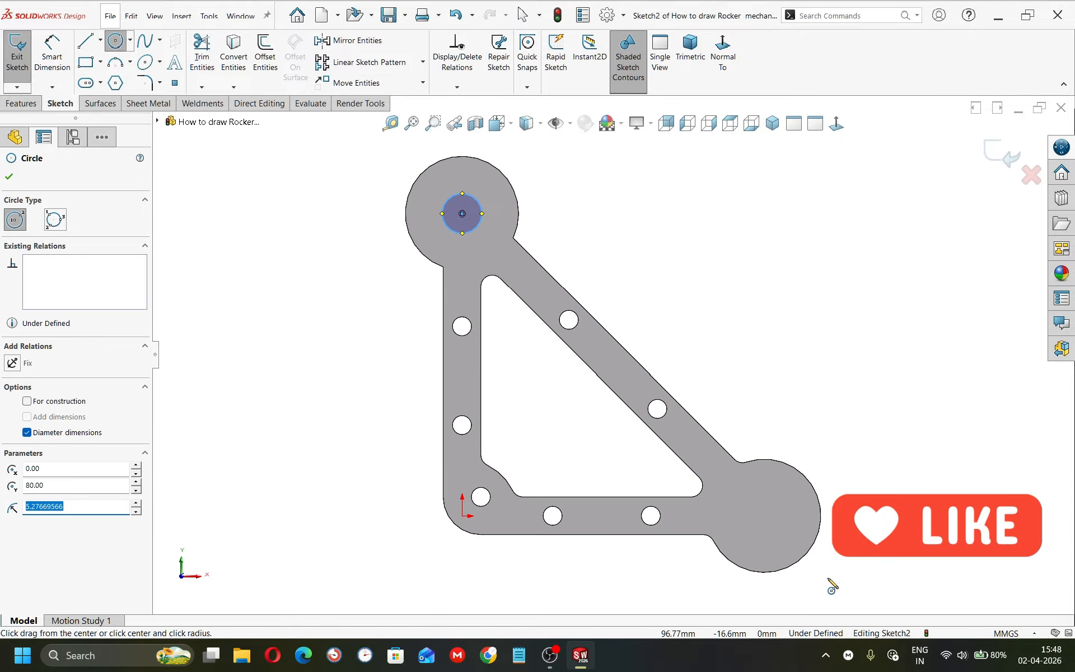
pyautogui.click(764, 515)
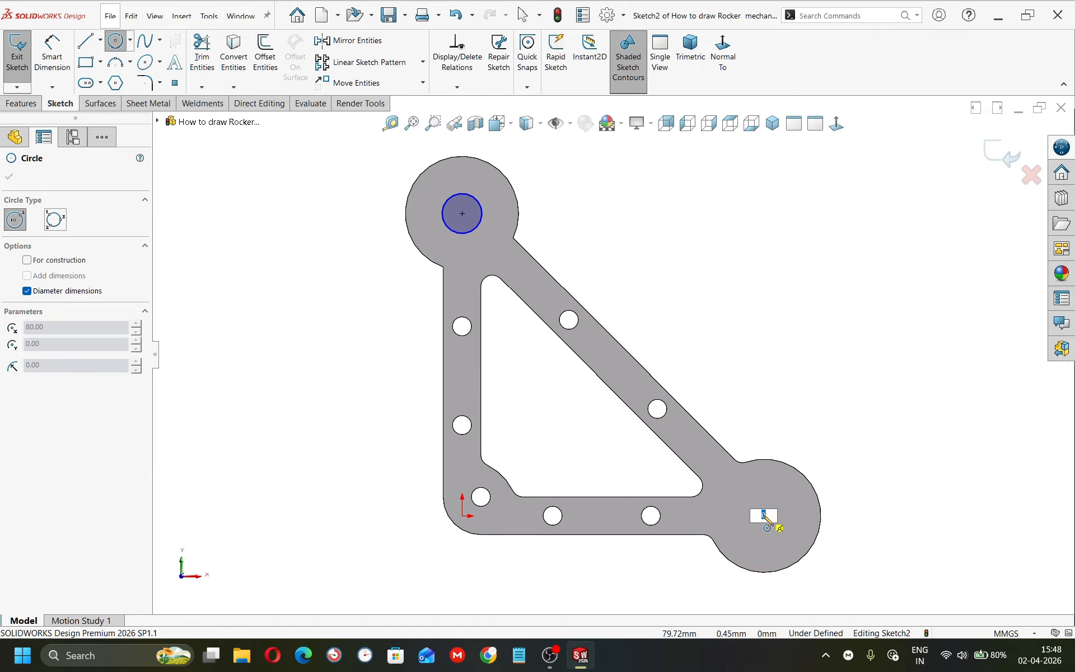
pyautogui.click(778, 543)
pyautogui.press('Escape')
# Dimension the lower-right round end's circle to a 10 mm diameter
pyautogui.moveTo(821, 588); pyautogui.dragTo(815, 538, button='right')
pyautogui.click(794, 507)
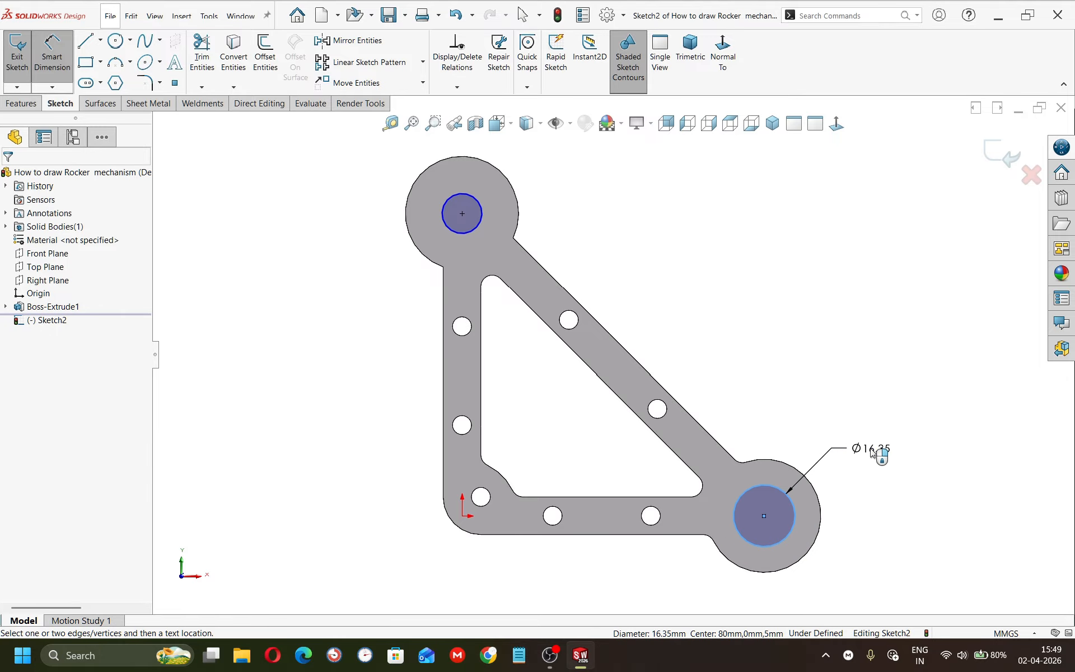
pyautogui.click(871, 454)
pyautogui.write('10')
pyautogui.press('Return')
pyautogui.press('Escape')
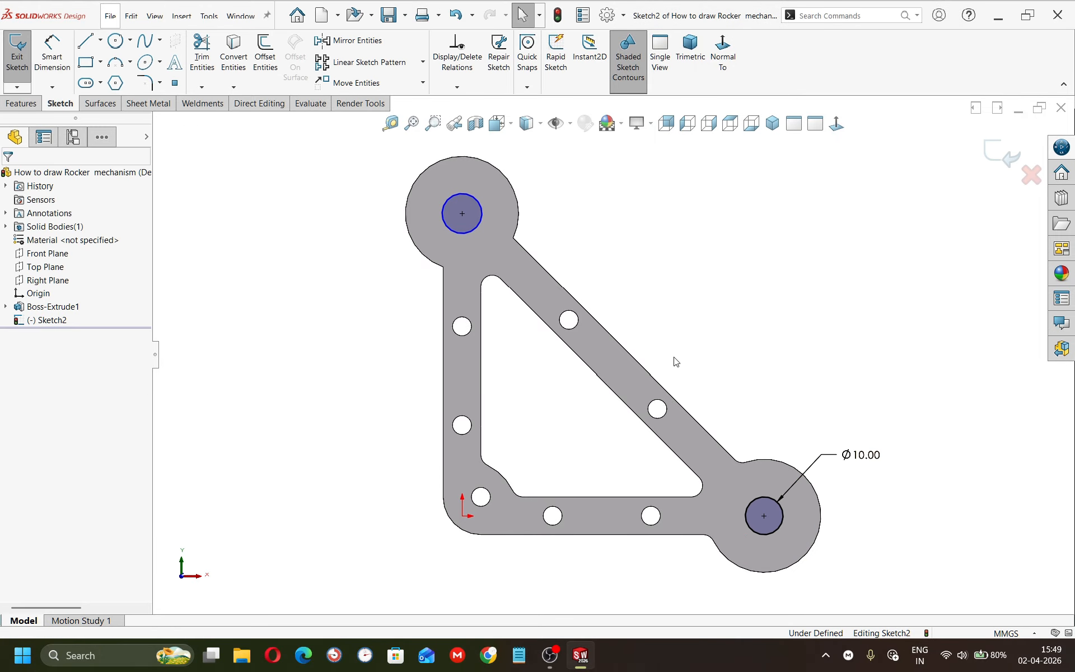
# Try to make the two round-end circles equal in size with an equal relation
pyautogui.click(479, 213)
pyautogui.keyDown('ctrl'); pyautogui.click(772, 507); pyautogui.keyUp('ctrl')
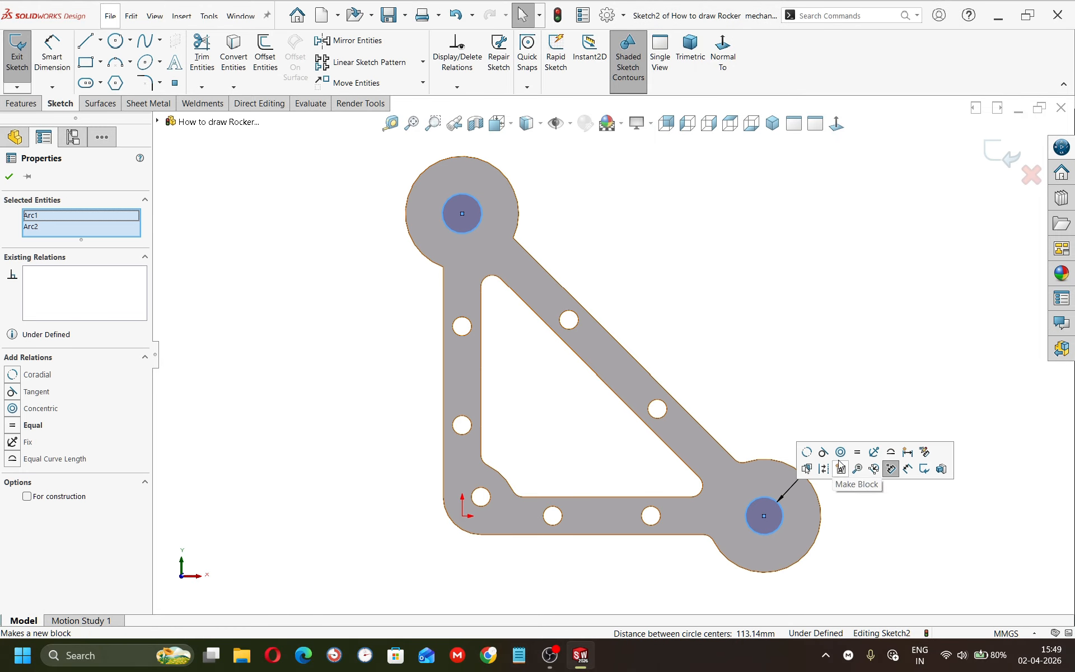
pyautogui.click(858, 451)
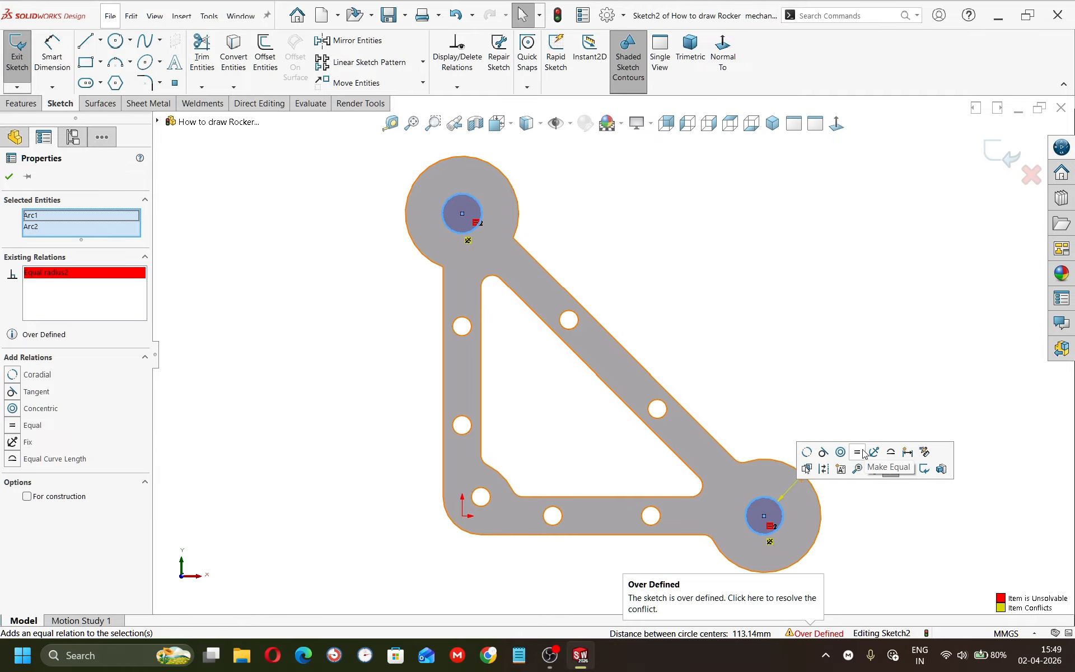
# Delete the conflicting equal relation between the two circles and the lower-right circle's 10 mm diameter dimension
pyautogui.click(60, 273)
pyautogui.rightClick(70, 276)
pyautogui.click(83, 295)
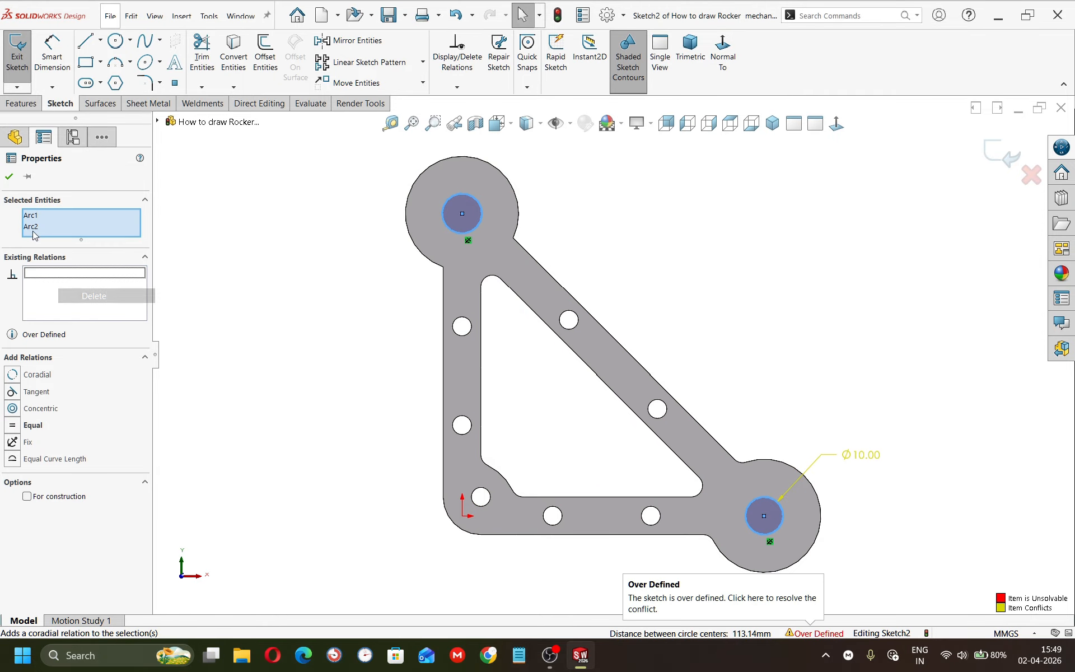
pyautogui.click(9, 178)
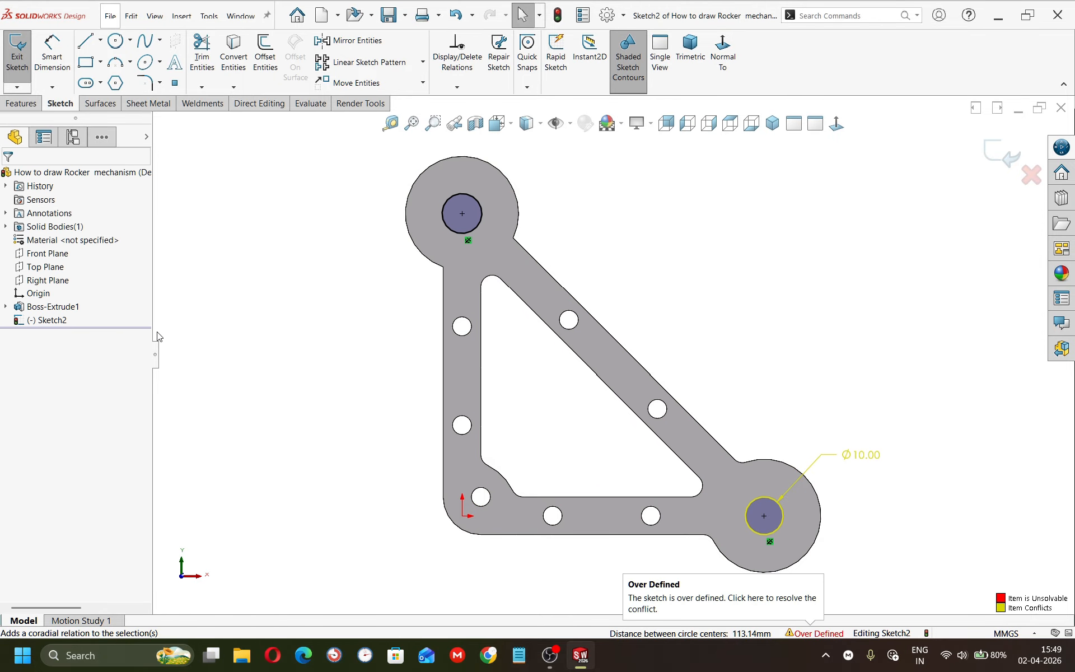
pyautogui.click(864, 455)
pyautogui.press('Delete')
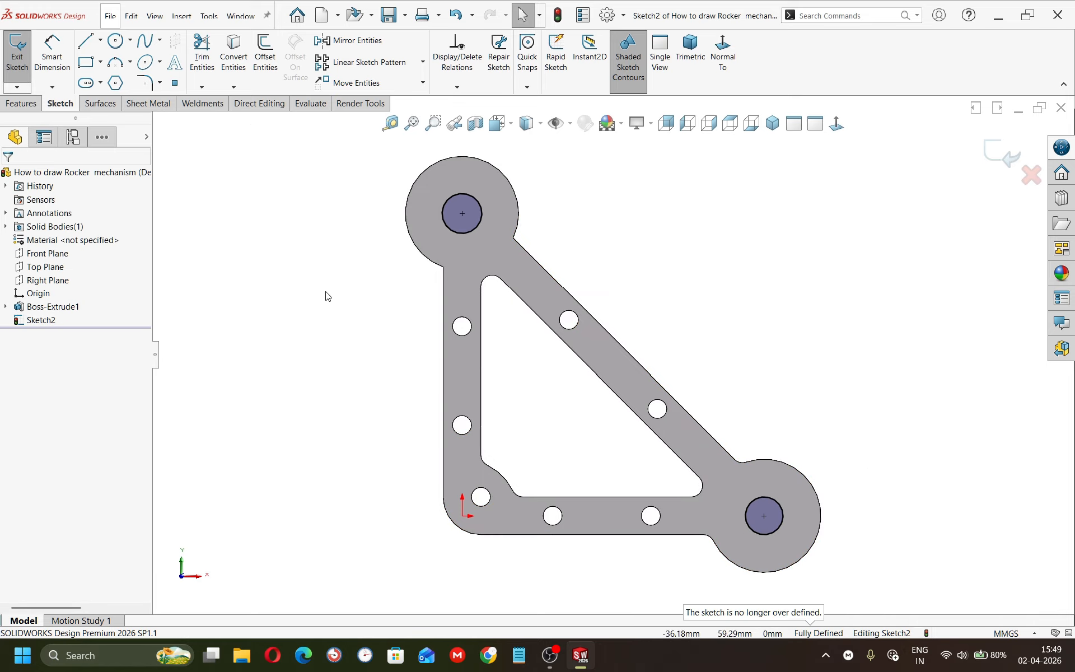
# Cut-extrude the two circles as 10 mm deep blind holes through the link's round ends
pyautogui.press('s')
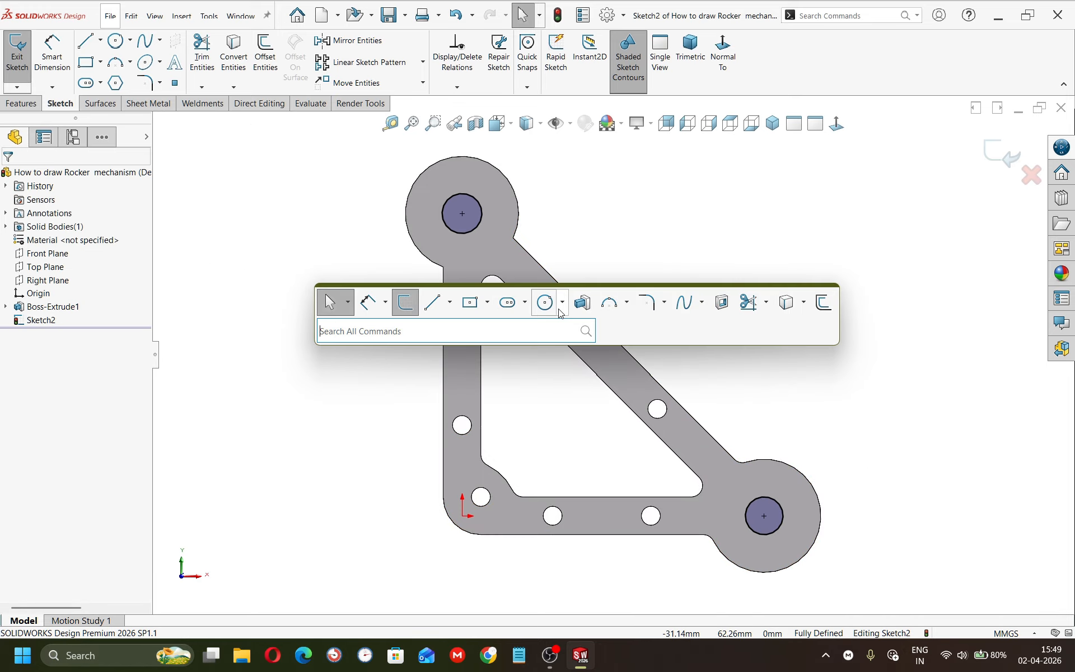
pyautogui.click(713, 298)
pyautogui.click(9, 176)
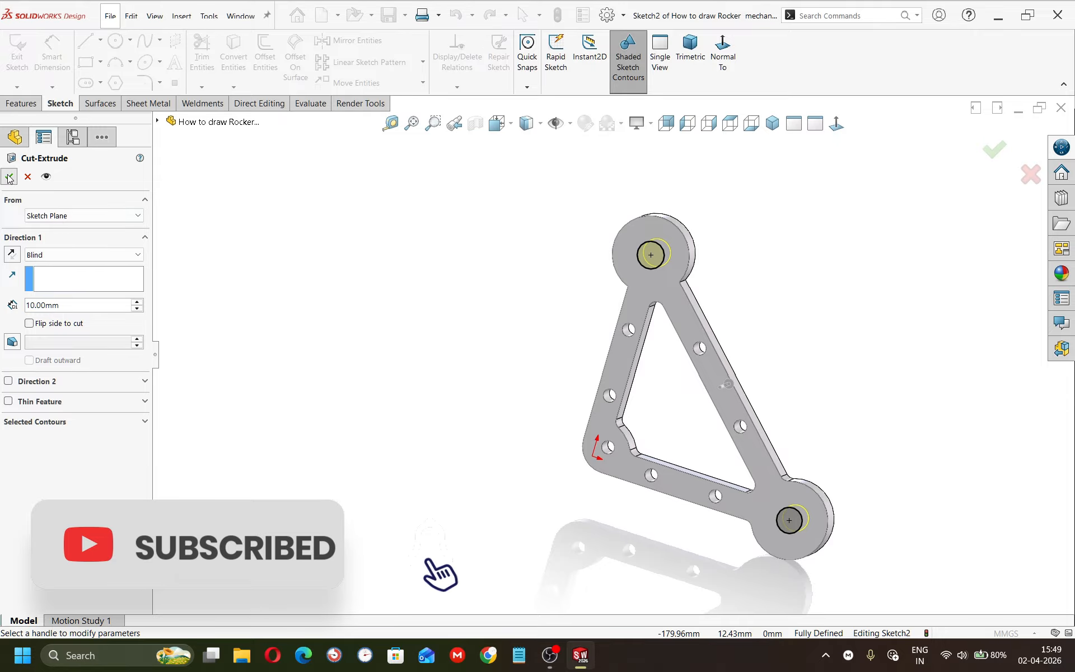
pyautogui.moveTo(491, 420); pyautogui.dragTo(506, 394, button='middle')
pyautogui.click(510, 398)
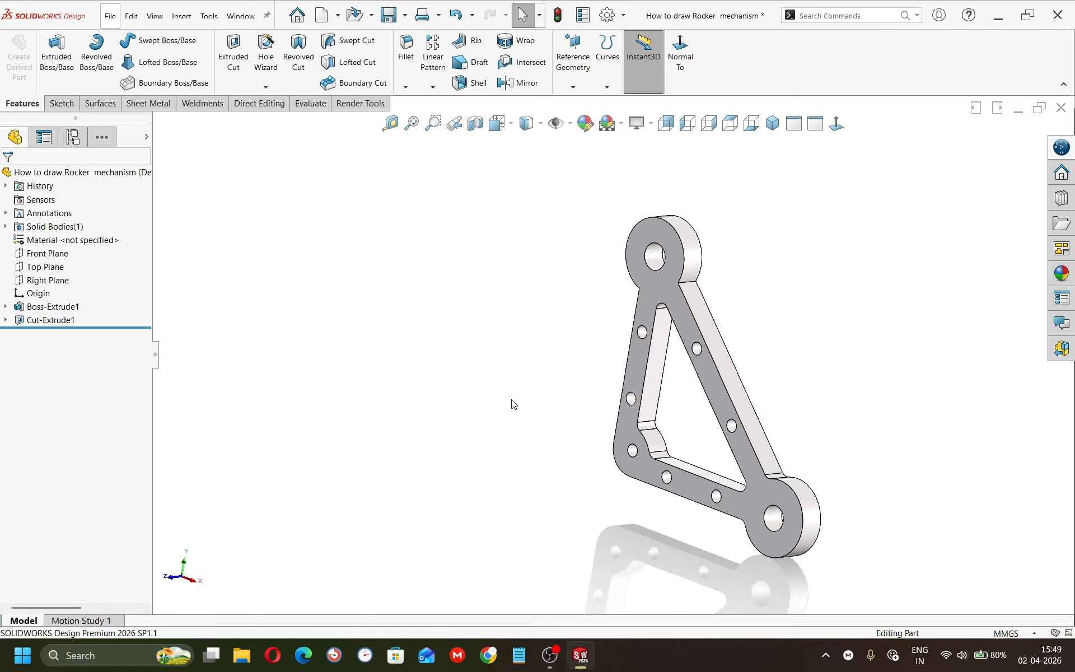
# Save and close the triangular link part, and create a new blank part document
pyautogui.hotkey('ctrl', 's')
pyautogui.click(772, 124)
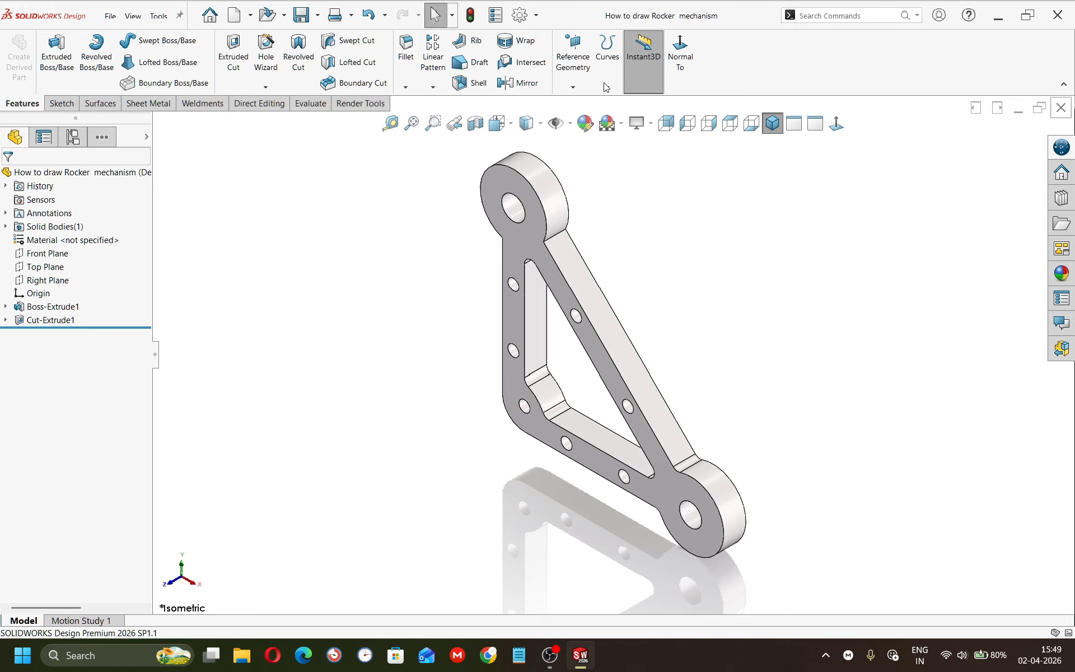
pyautogui.click(1061, 108)
pyautogui.click(238, 17)
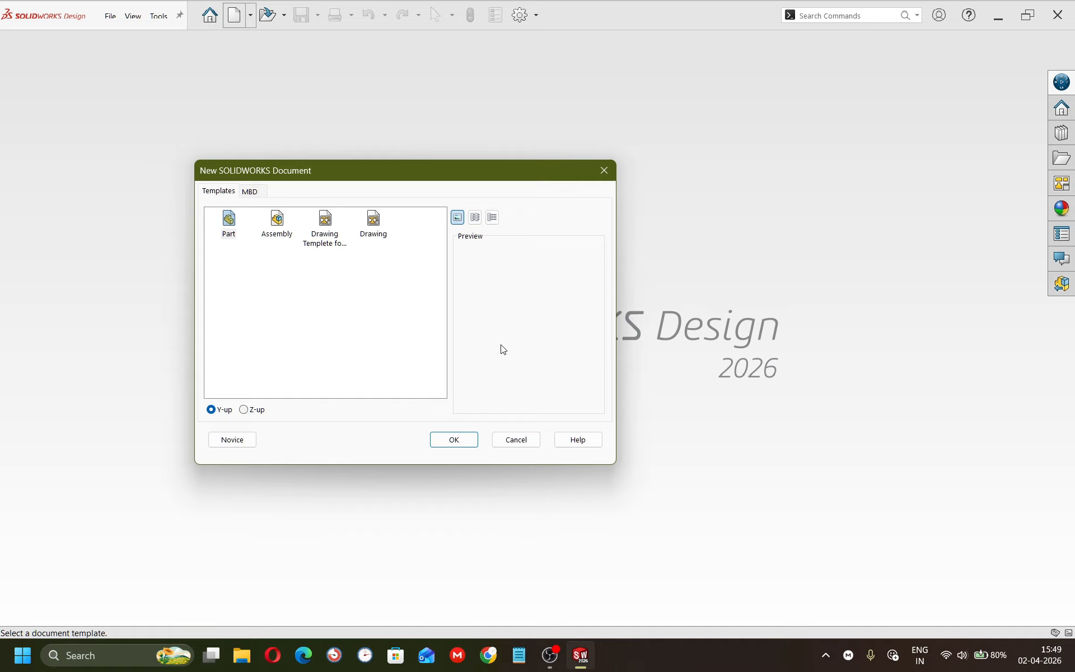
pyautogui.click(433, 442)
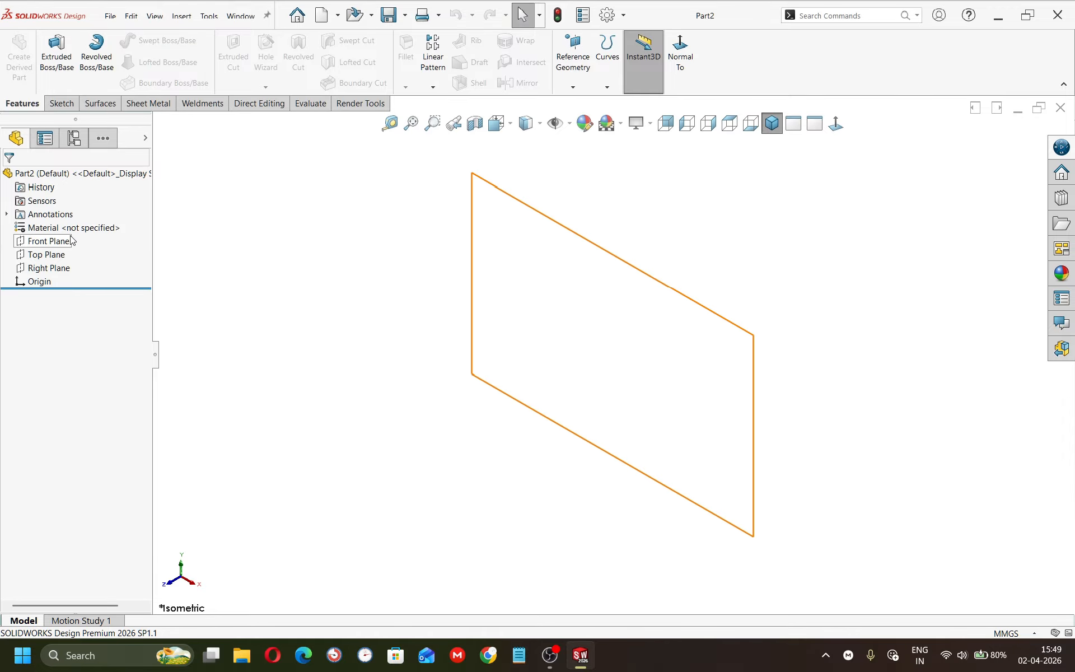
# Sketch a horizontal centerpoint straight slot on the Front Plane, centred on the origin, about 127 mm between arc centres
pyautogui.click(61, 241)
pyautogui.click(65, 220)
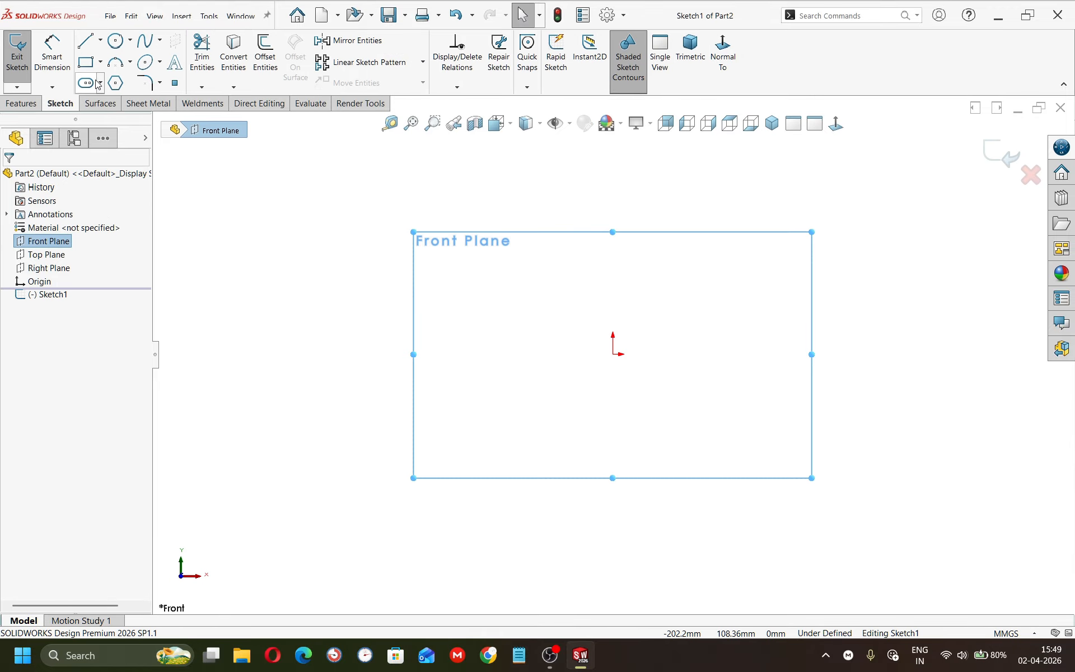
pyautogui.click(86, 83)
pyautogui.click(100, 83)
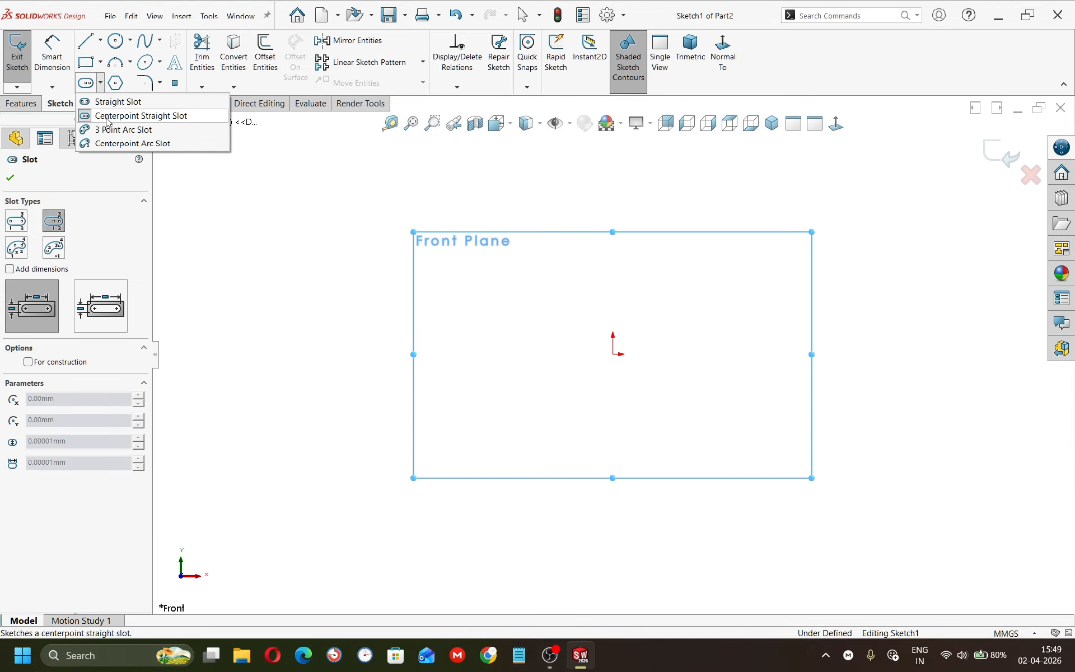
pyautogui.click(612, 353)
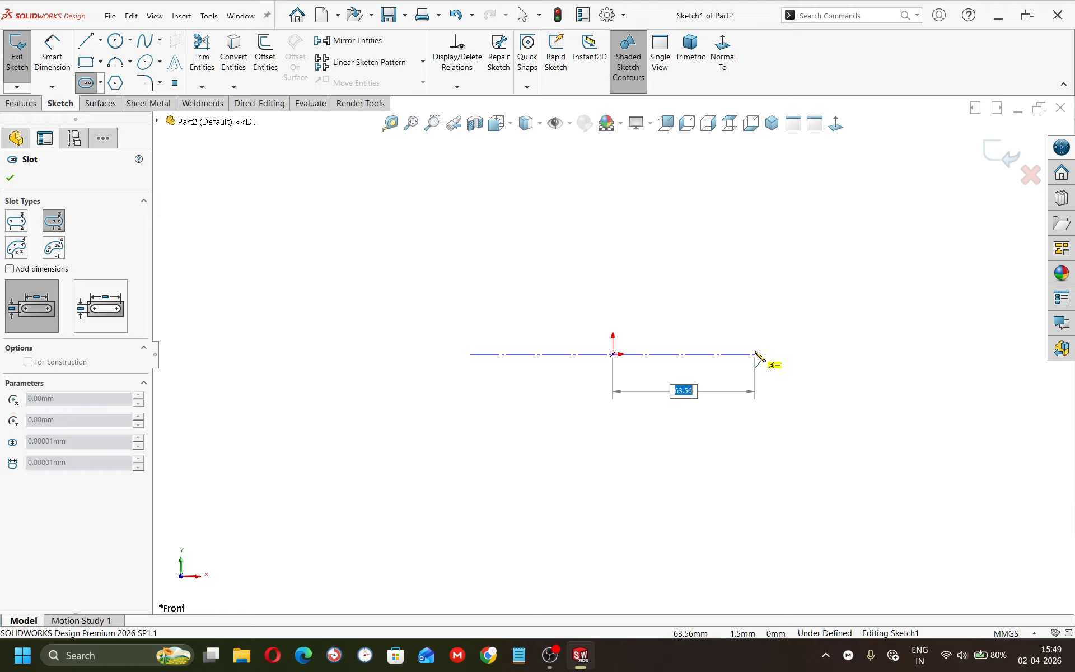
pyautogui.click(755, 356)
pyautogui.click(754, 393)
pyautogui.press('Escape')
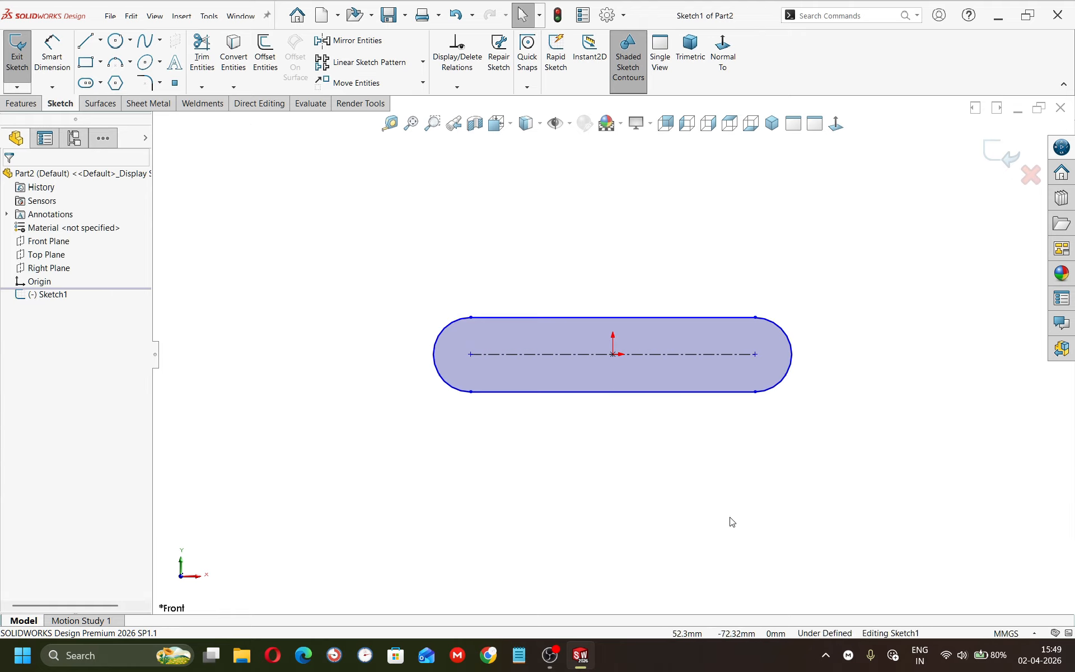
# Dimension the distance between the slot's arc centres to 30 mm
pyautogui.moveTo(723, 529); pyautogui.dragTo(737, 254, button='right')
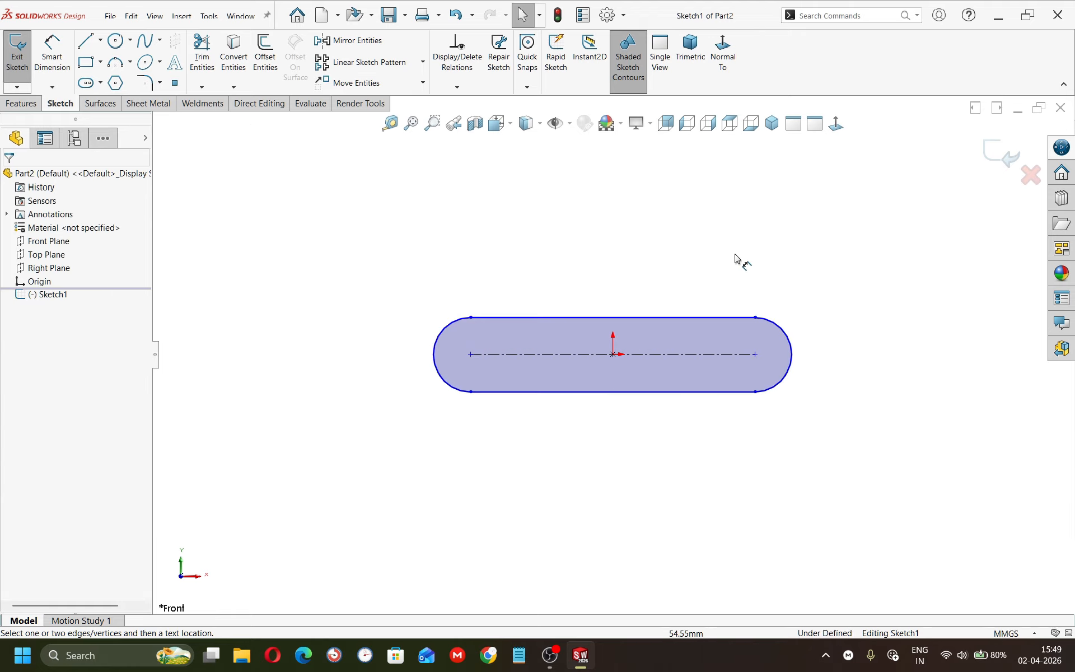
pyautogui.click(638, 356)
pyautogui.click(630, 448)
pyautogui.write('30')
pyautogui.press('Return')
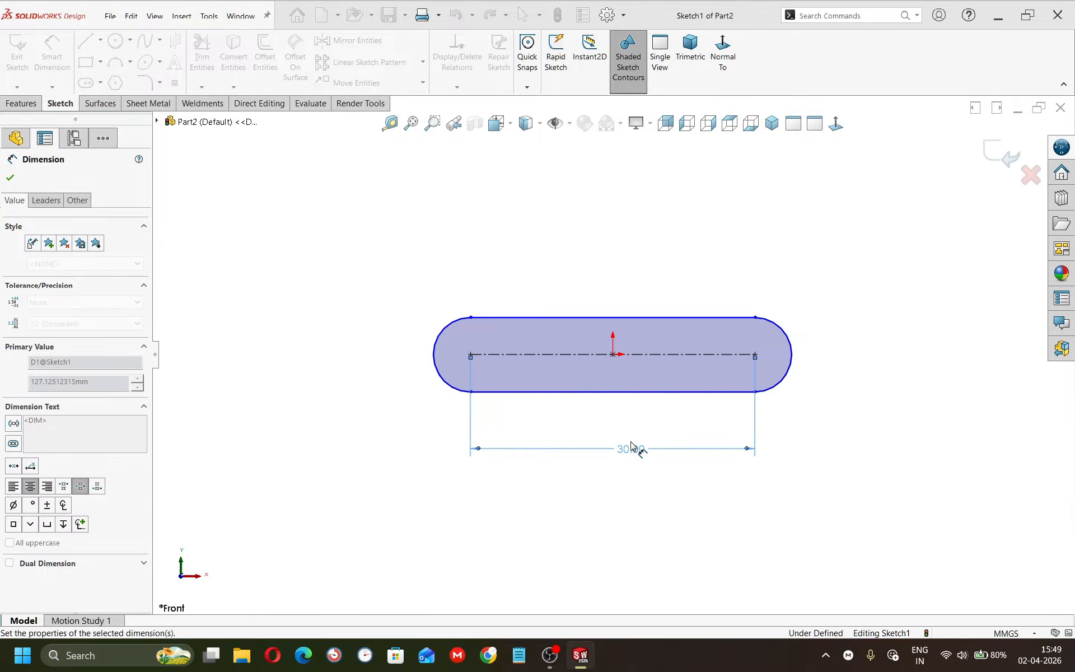
# Dimension the radius of the slot's right end arc and set it to 10 mm
pyautogui.click(786, 335)
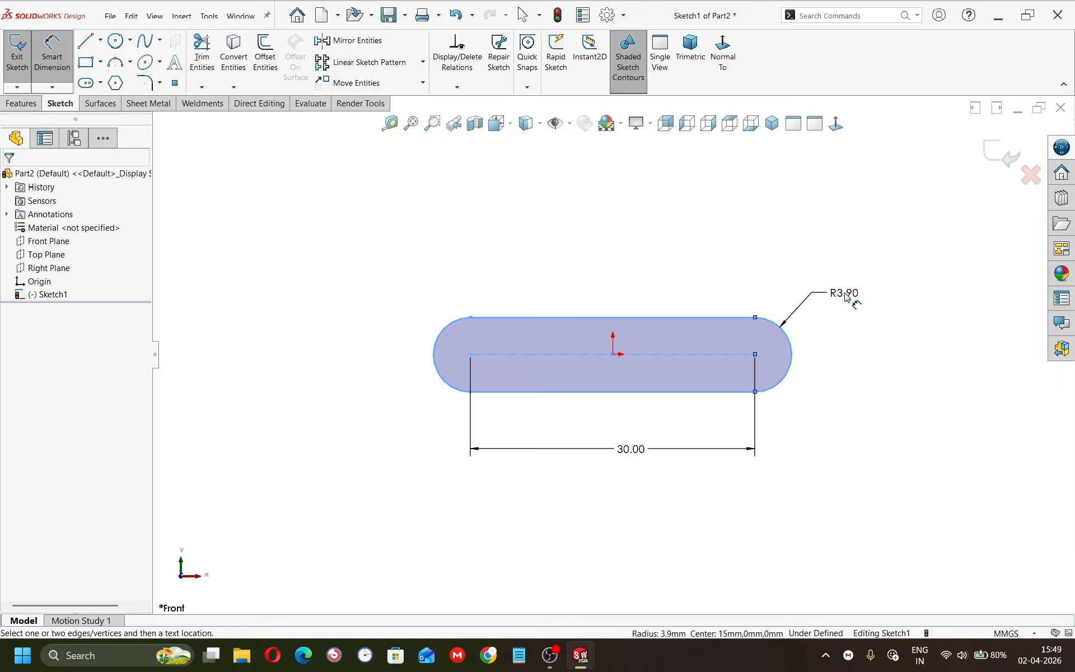
pyautogui.click(846, 297)
pyautogui.write('20')
pyautogui.press('Return')
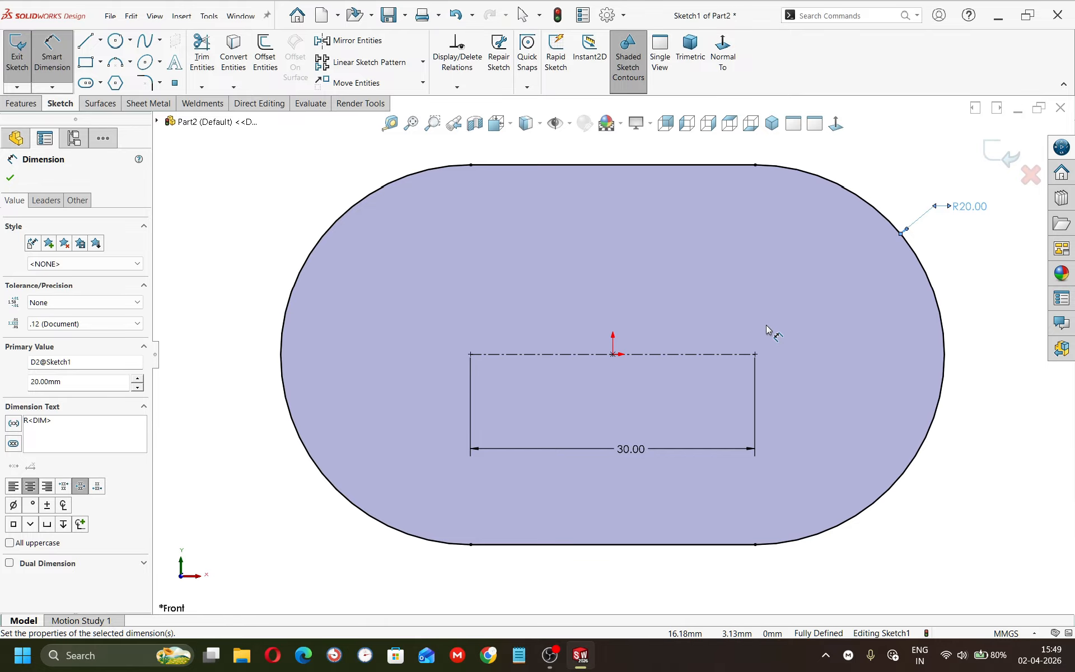
pyautogui.doubleClick(970, 208)
pyautogui.write('10')
pyautogui.press('Return')
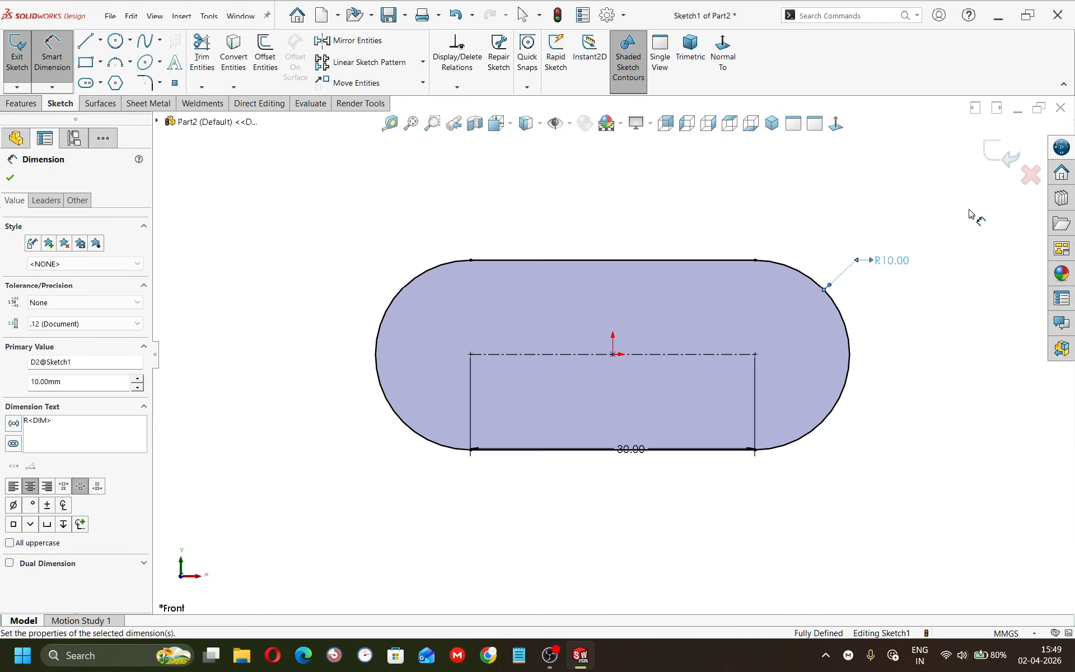
pyautogui.press('Escape')
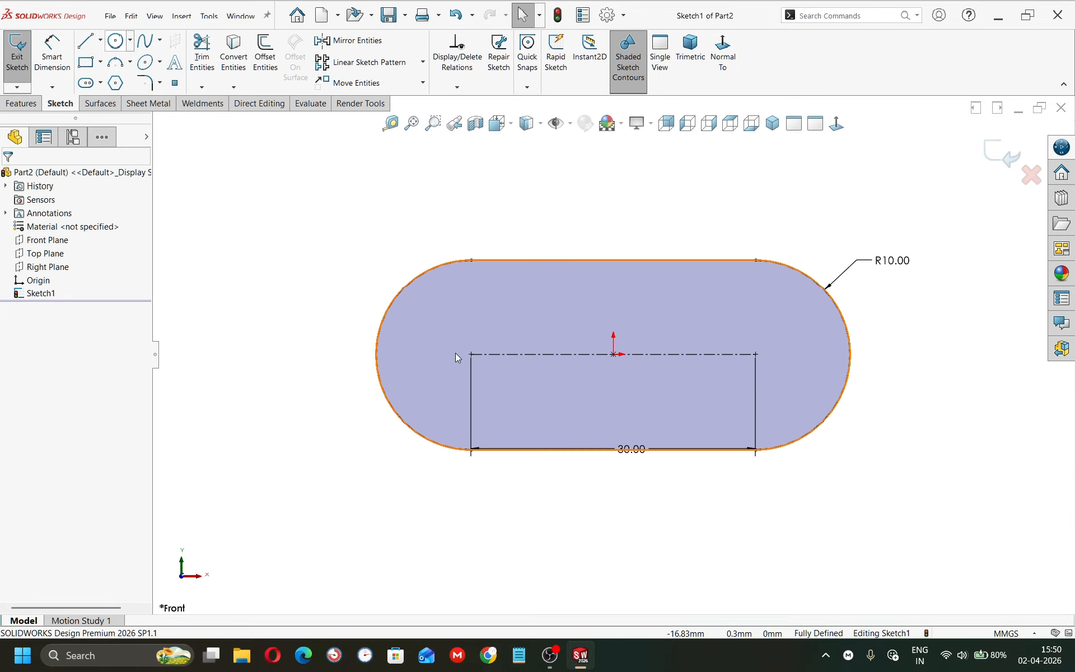
# Sketch a circle centred on each of the slot's two arc centres, the right one about 9 mm in diameter
pyautogui.click(117, 42)
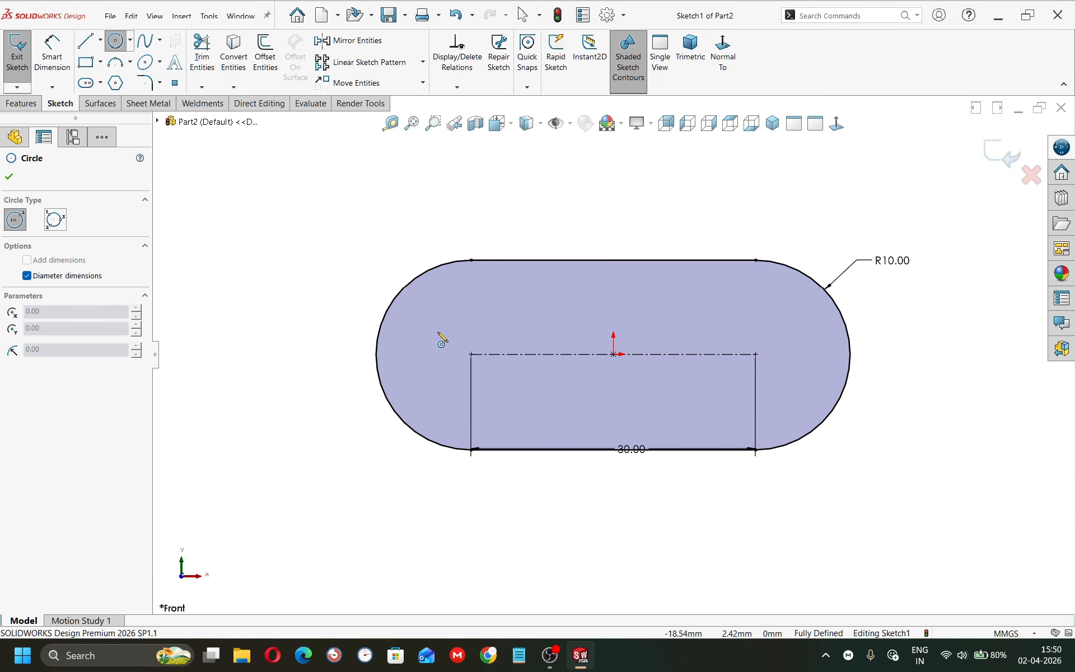
pyautogui.click(471, 353)
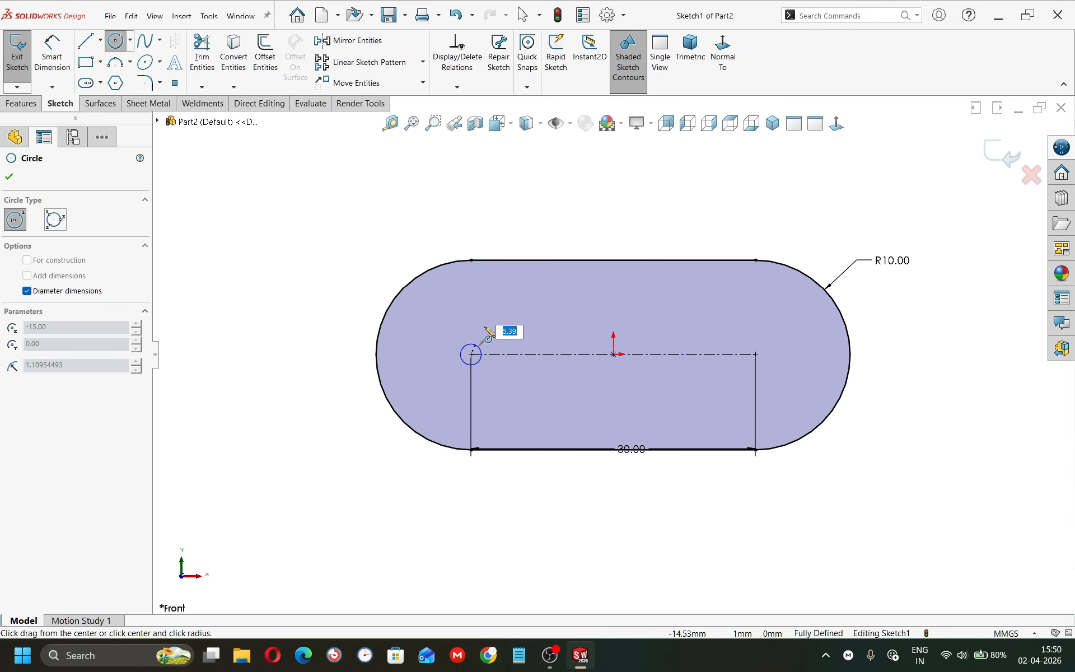
pyautogui.click(756, 354)
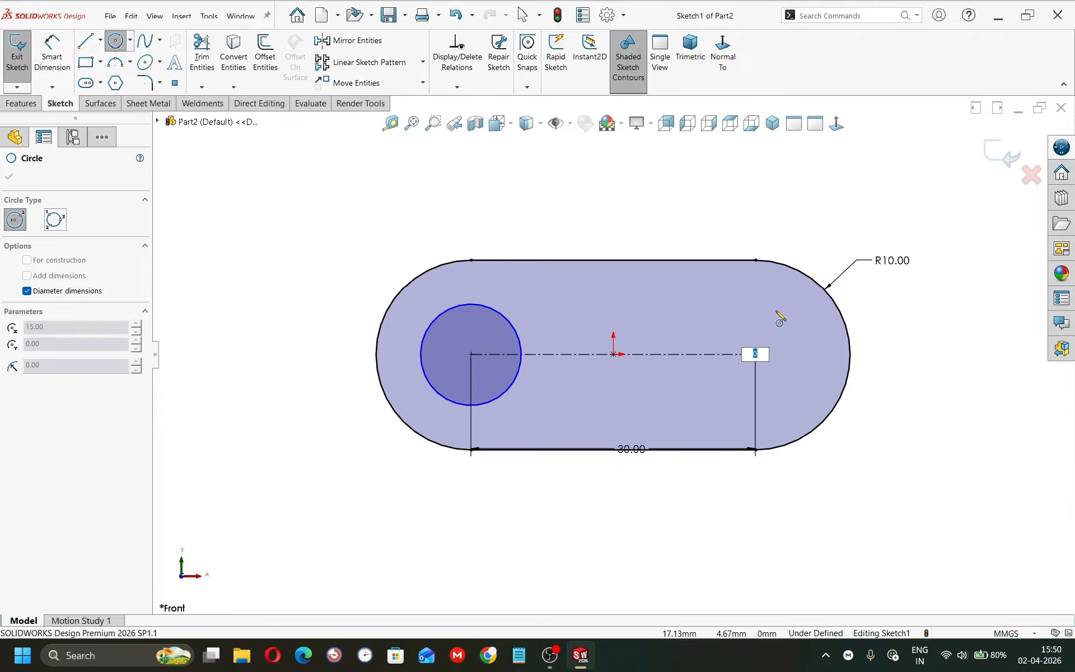
pyautogui.press('Escape')
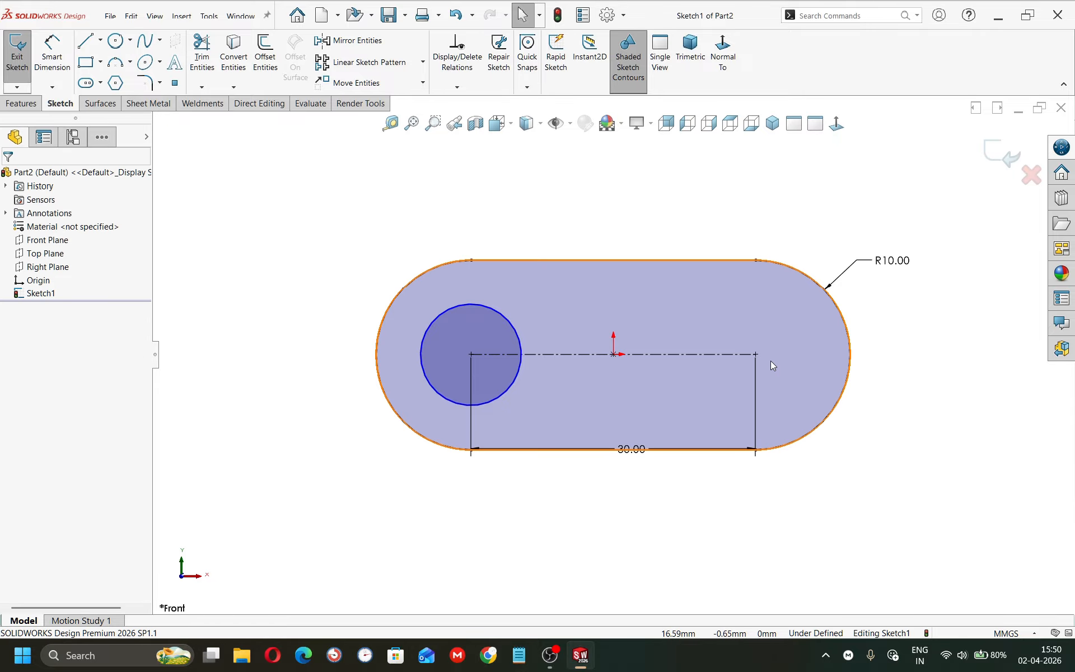
pyautogui.click(114, 41)
pyautogui.click(755, 353)
pyautogui.click(772, 316)
pyautogui.press('Escape')
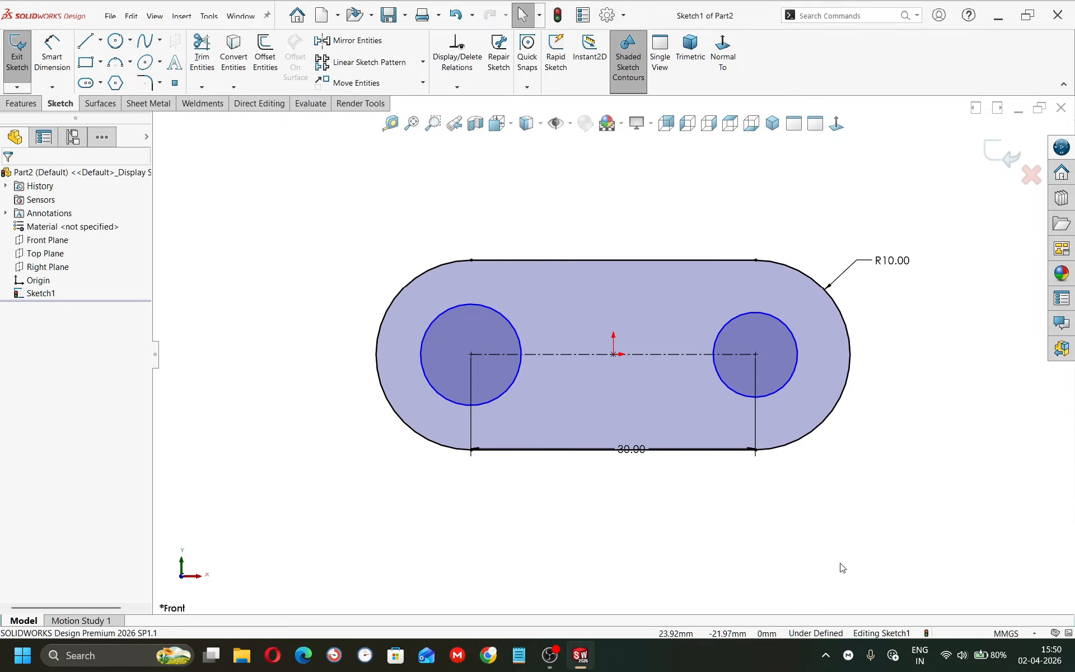
# Dimension the right circle to a 10 mm diameter
pyautogui.moveTo(841, 565); pyautogui.dragTo(844, 498, button='right')
pyautogui.click(797, 348)
pyautogui.click(833, 354)
pyautogui.write('10')
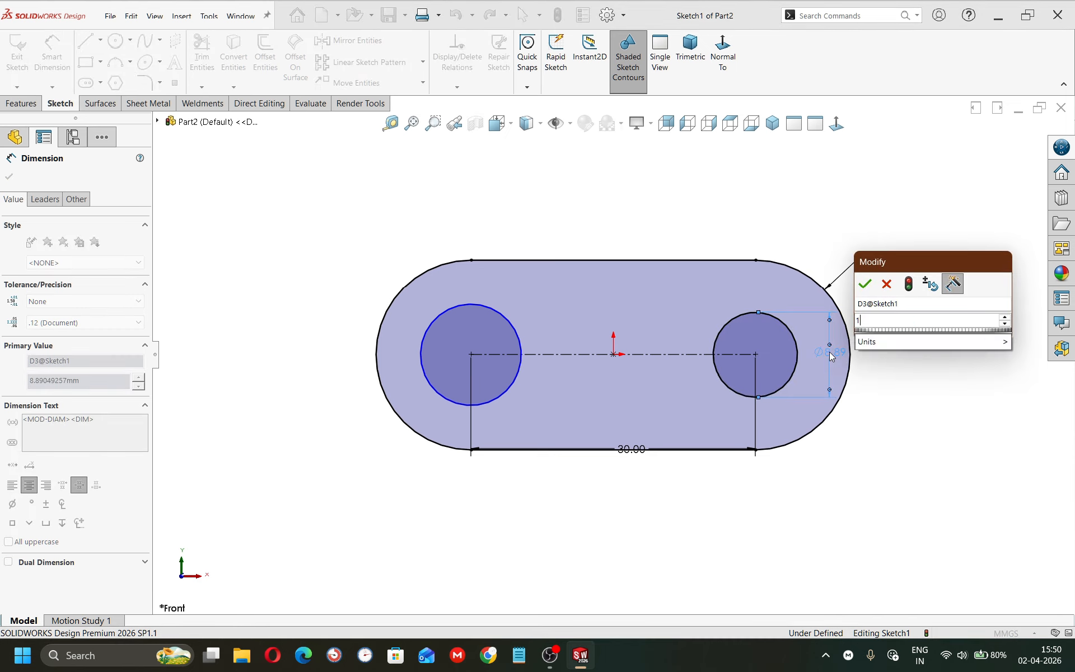
pyautogui.press('Return')
pyautogui.press('Escape')
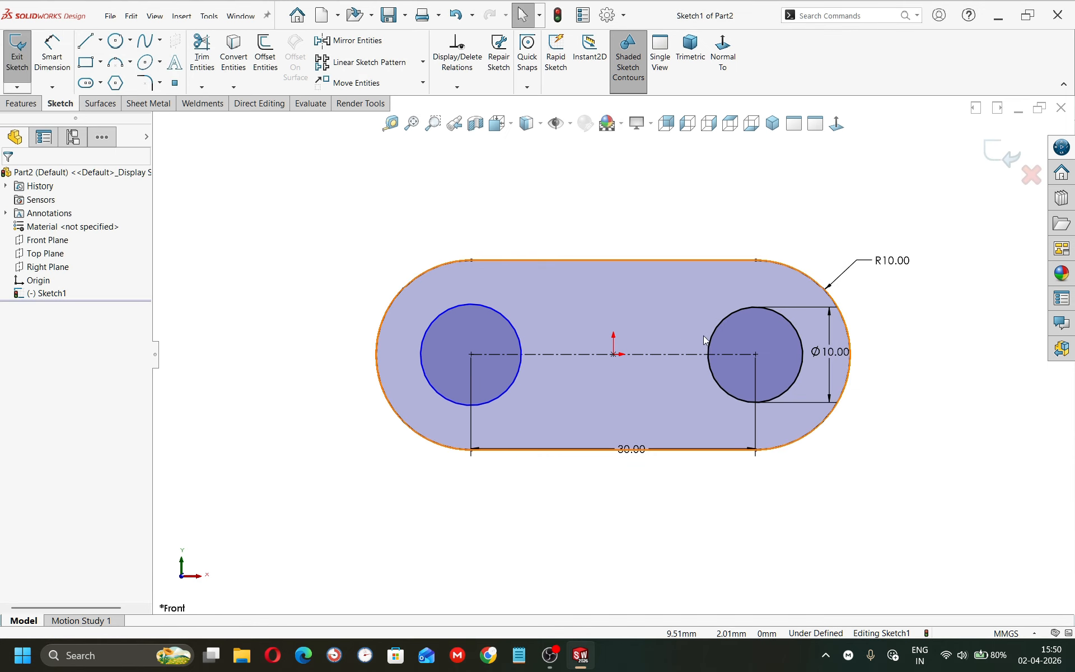
# Make the left and right circles equal in size with an equal relation
pyautogui.click(710, 383)
pyautogui.keyDown('ctrl'); pyautogui.click(519, 361); pyautogui.keyUp('ctrl')
pyautogui.click(613, 320)
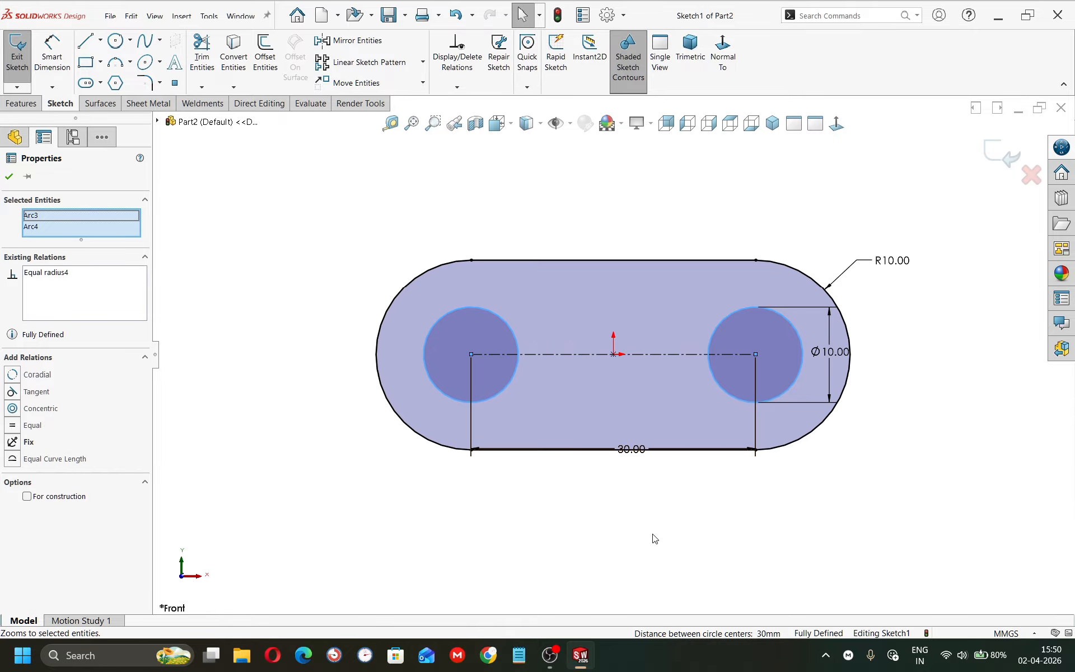
pyautogui.click(655, 537)
pyautogui.press('s')
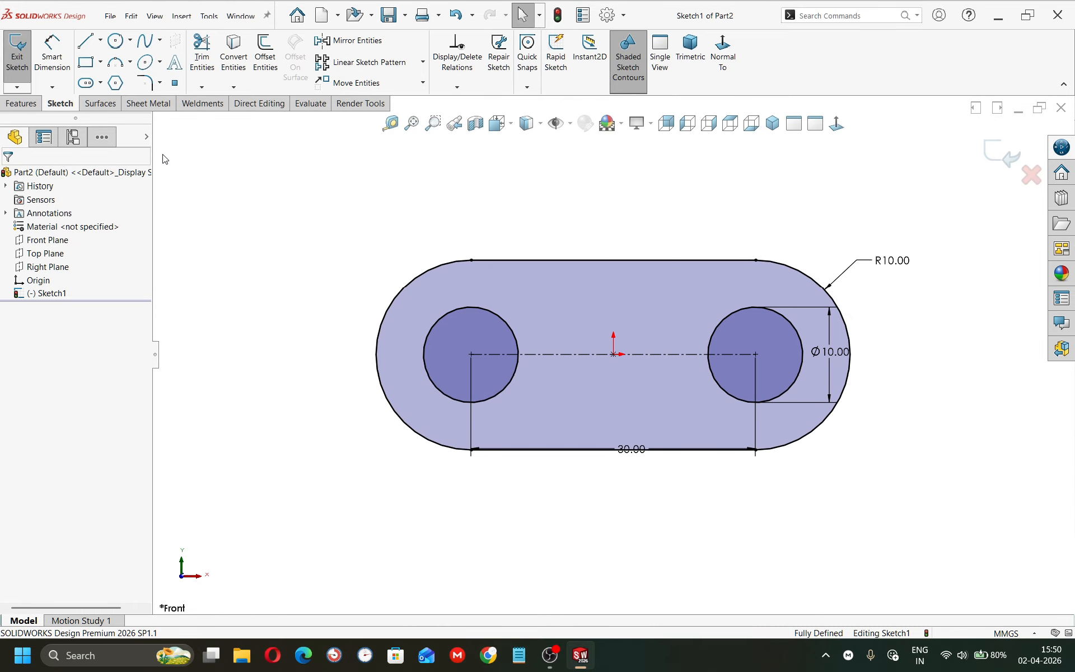
# Extrude the slot profile with its two holes to a depth of 5 mm using the Mid Plane end condition
pyautogui.click(29, 104)
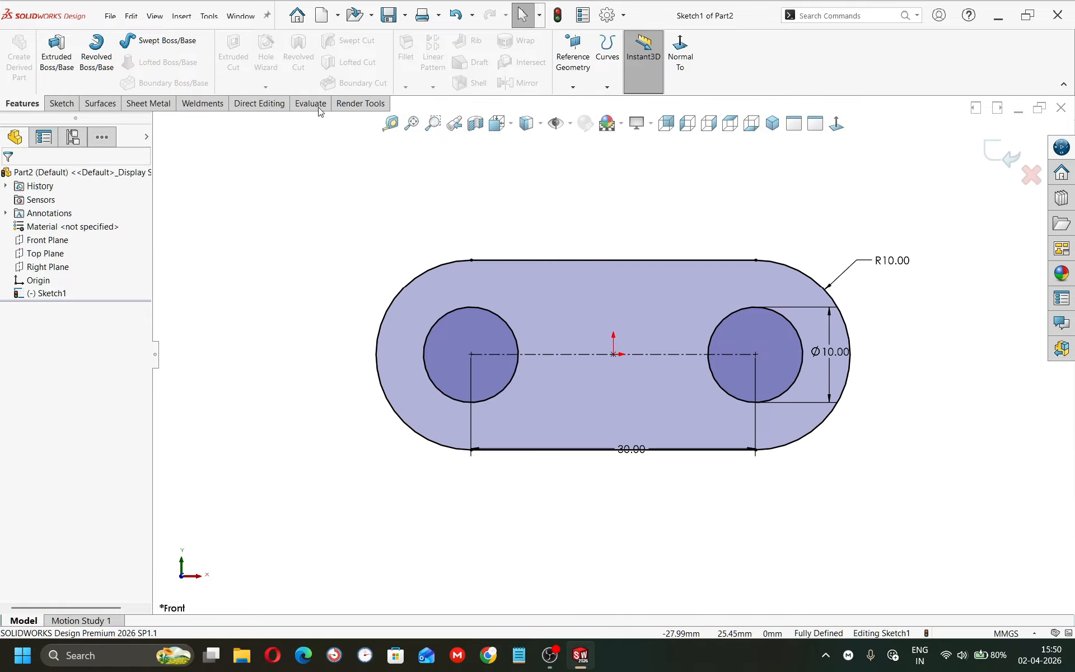
pyautogui.click(62, 58)
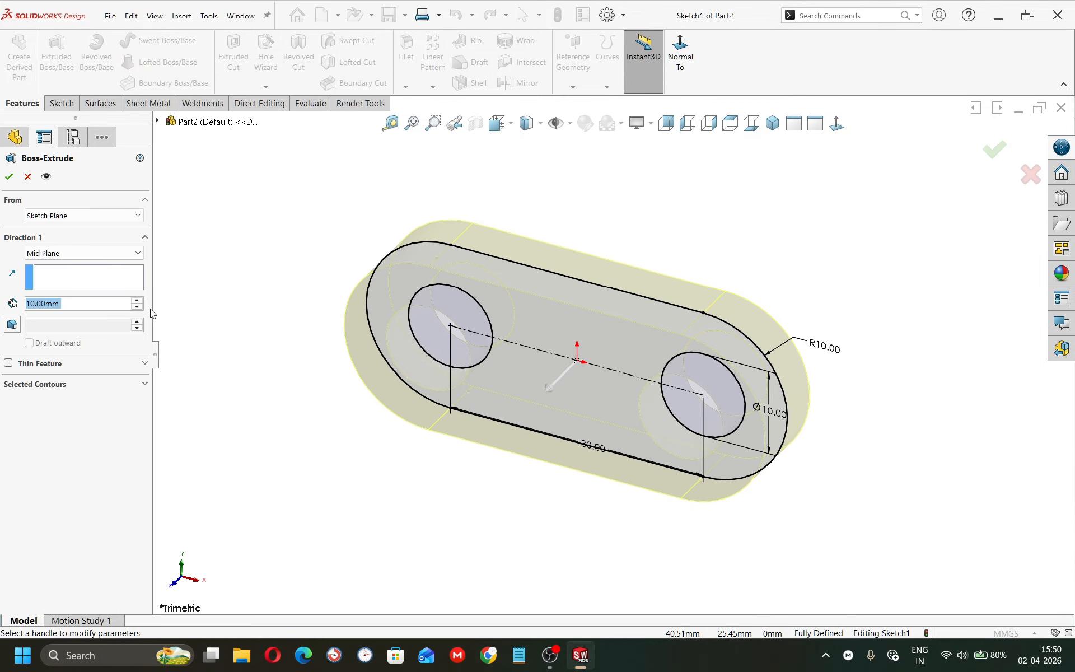
pyautogui.write('65')
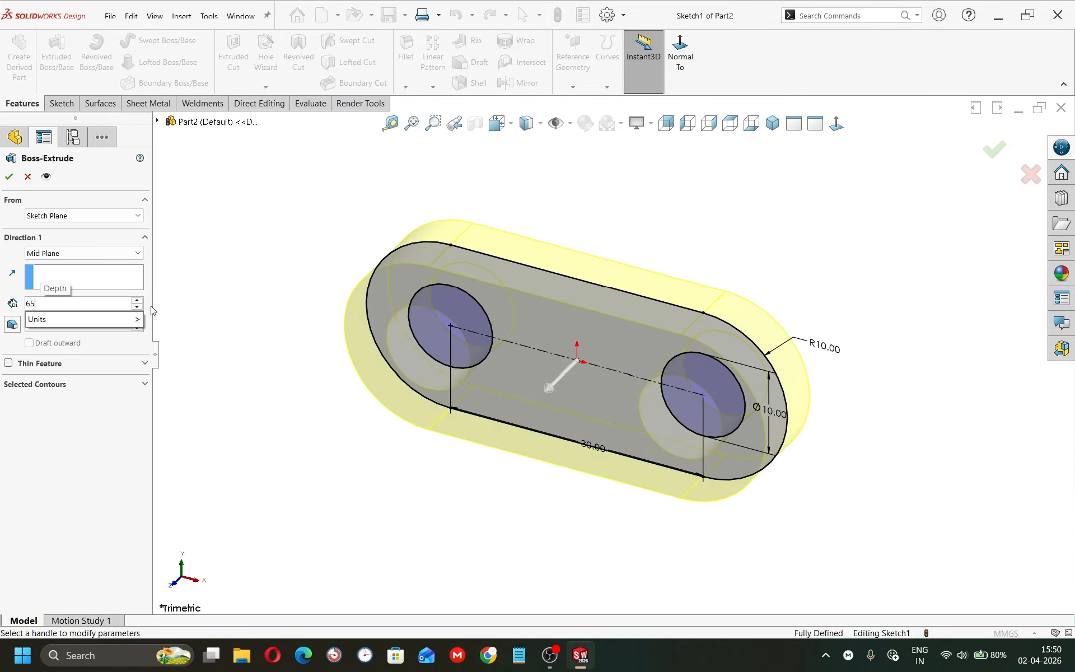
pyautogui.press('BackSpace')
pyautogui.press('BackSpace')
pyautogui.write('5')
pyautogui.press('Return')
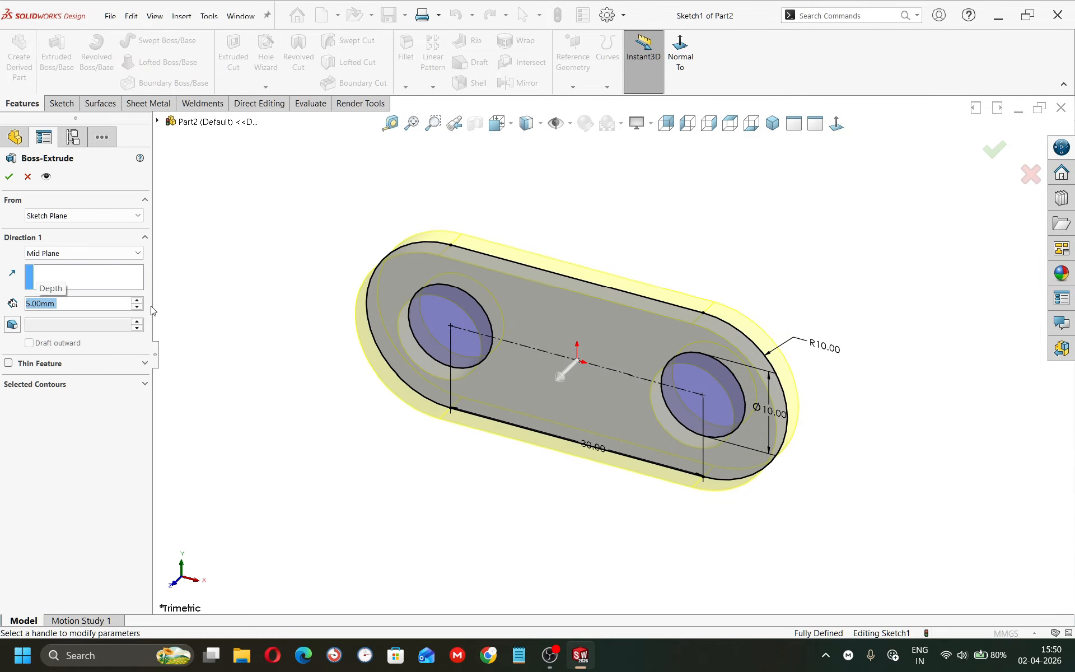
pyautogui.click(9, 176)
pyautogui.moveTo(355, 435); pyautogui.dragTo(428, 383, button='middle')
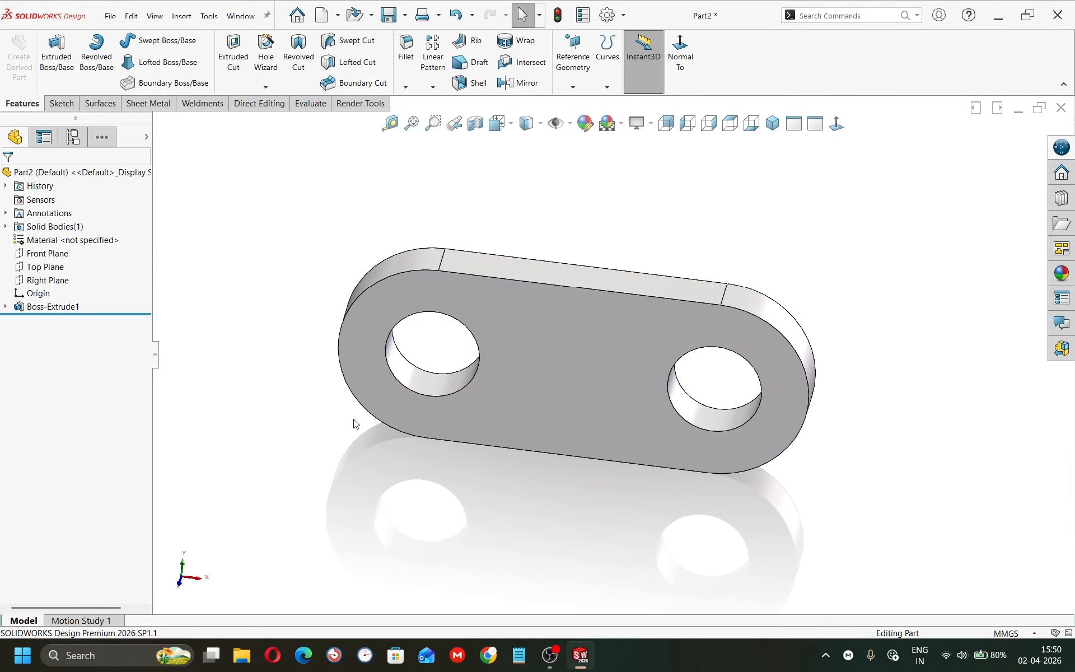
pyautogui.click(772, 124)
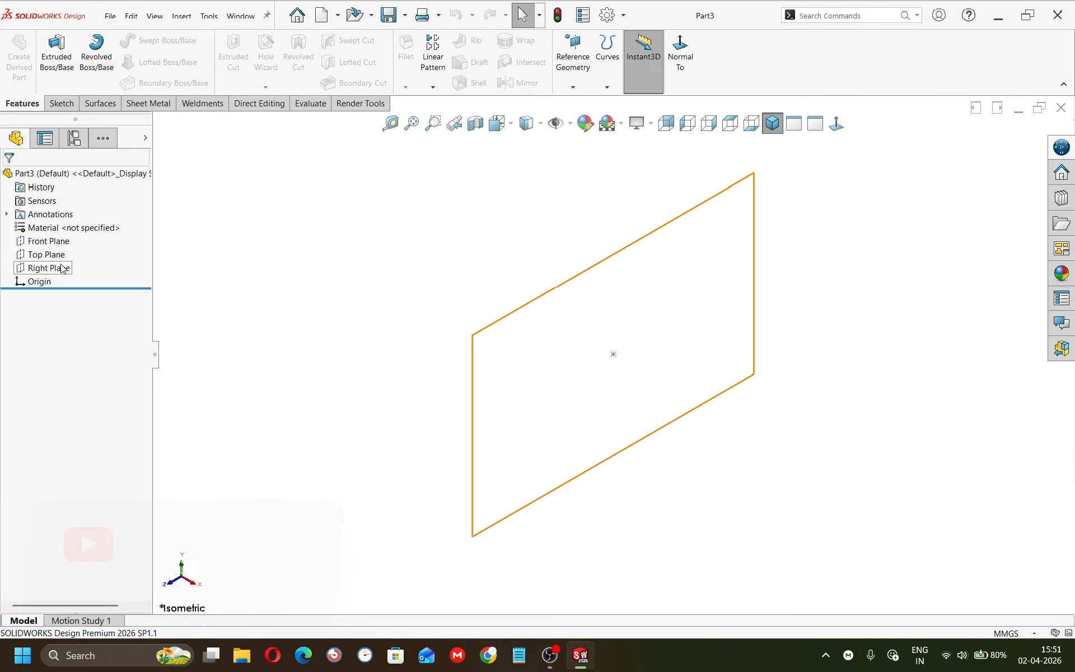
# Start a sketch on the Front Plane of the new part
pyautogui.click(48, 240)
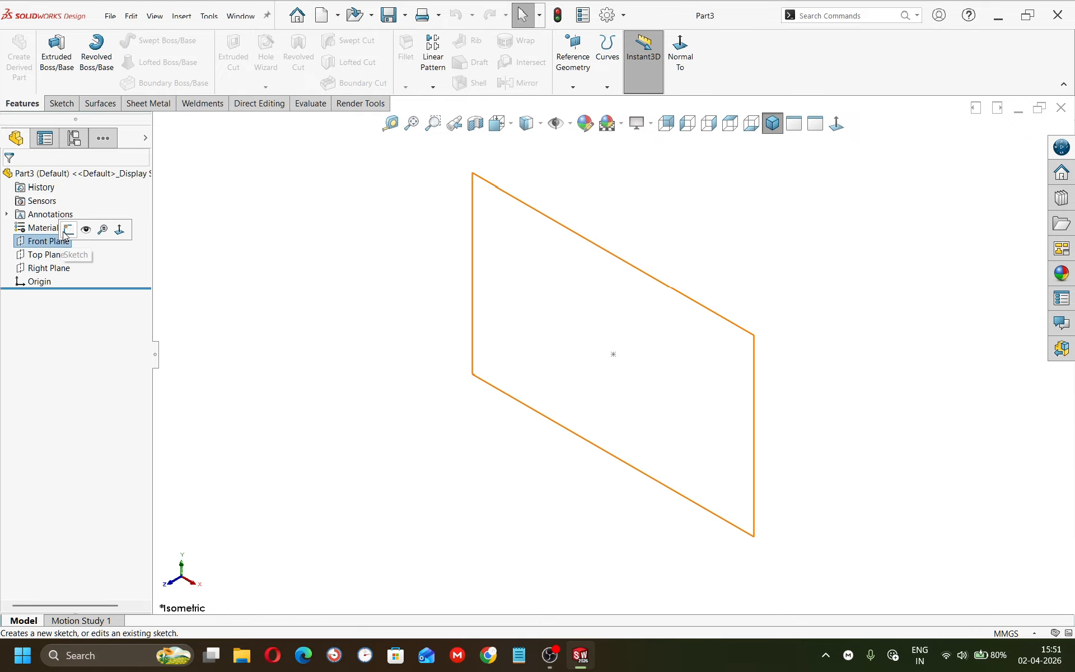
pyautogui.click(68, 231)
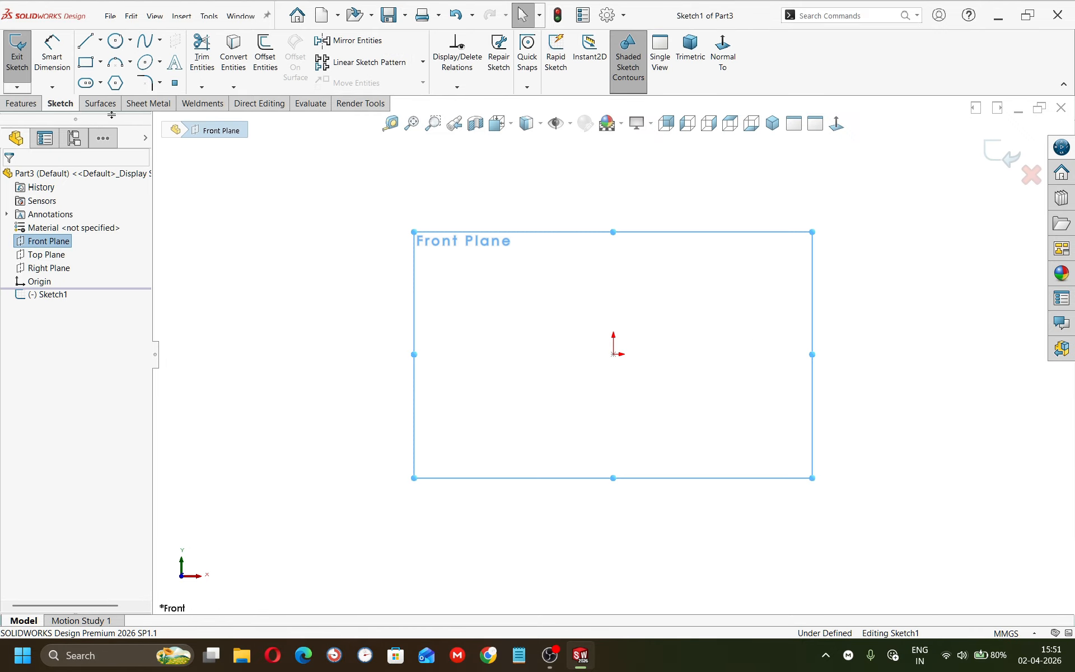
pyautogui.click(100, 83)
pyautogui.click(112, 114)
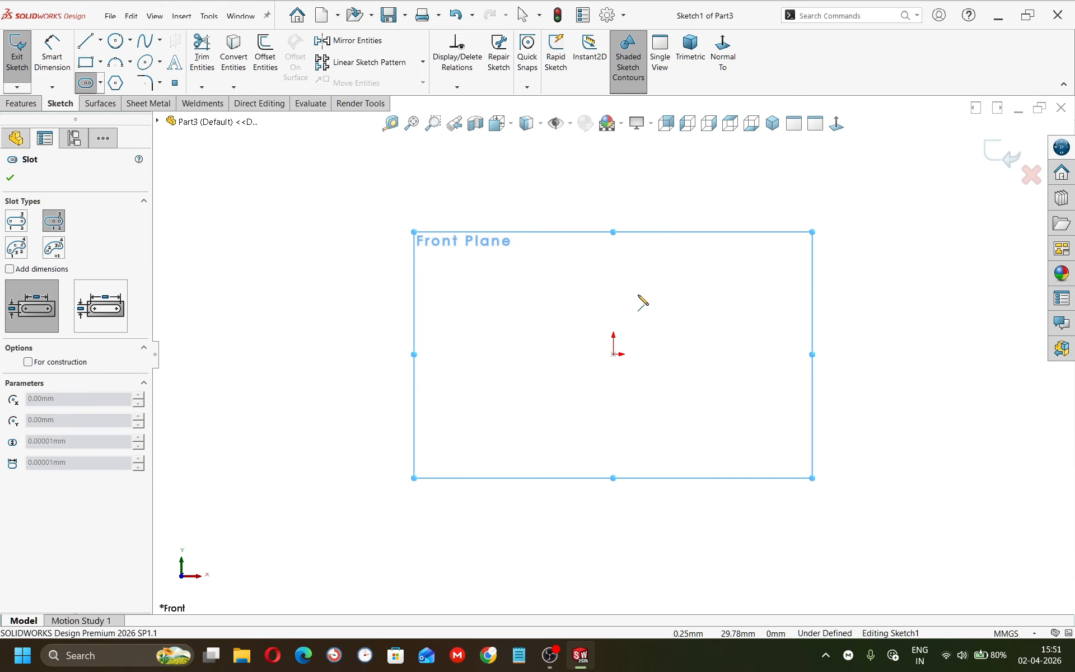
pyautogui.click(615, 355)
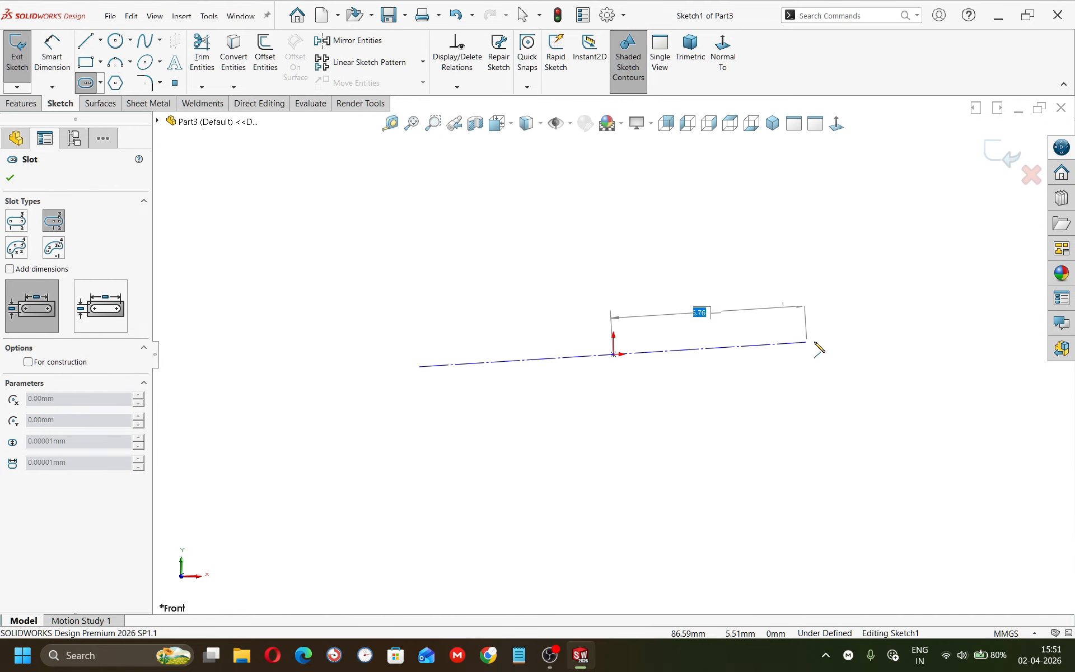
pyautogui.click(817, 353)
pyautogui.moveTo(810, 519); pyautogui.dragTo(829, 251, button='right')
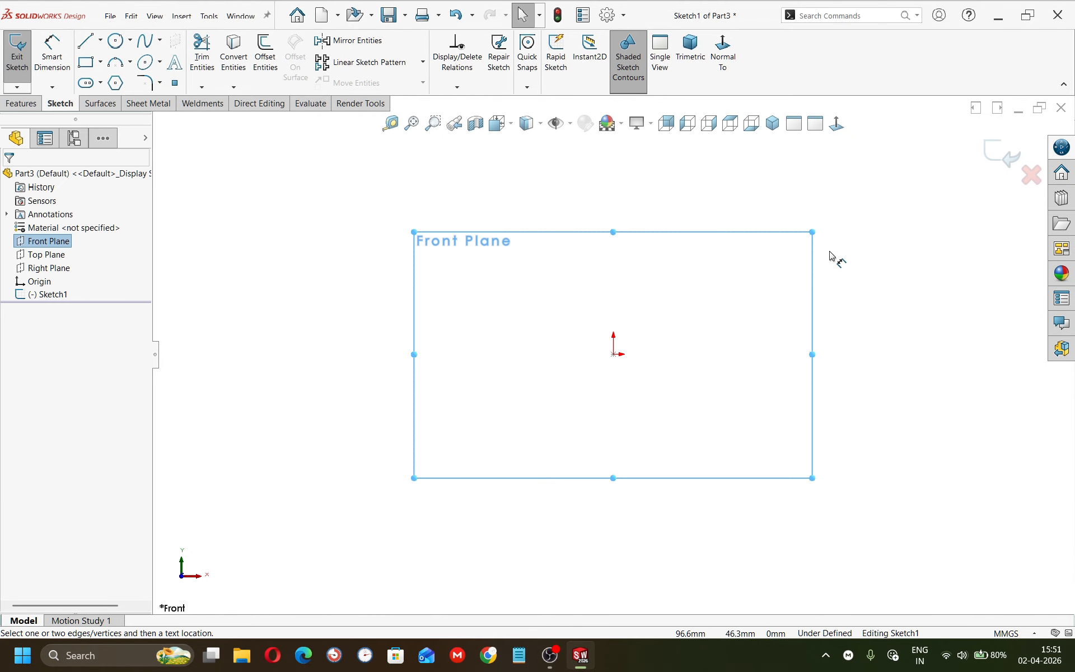
# Sketch a horizontal centerpoint straight slot centred on the origin, about 150 mm between arc centres and 44 mm wide
pyautogui.click(86, 82)
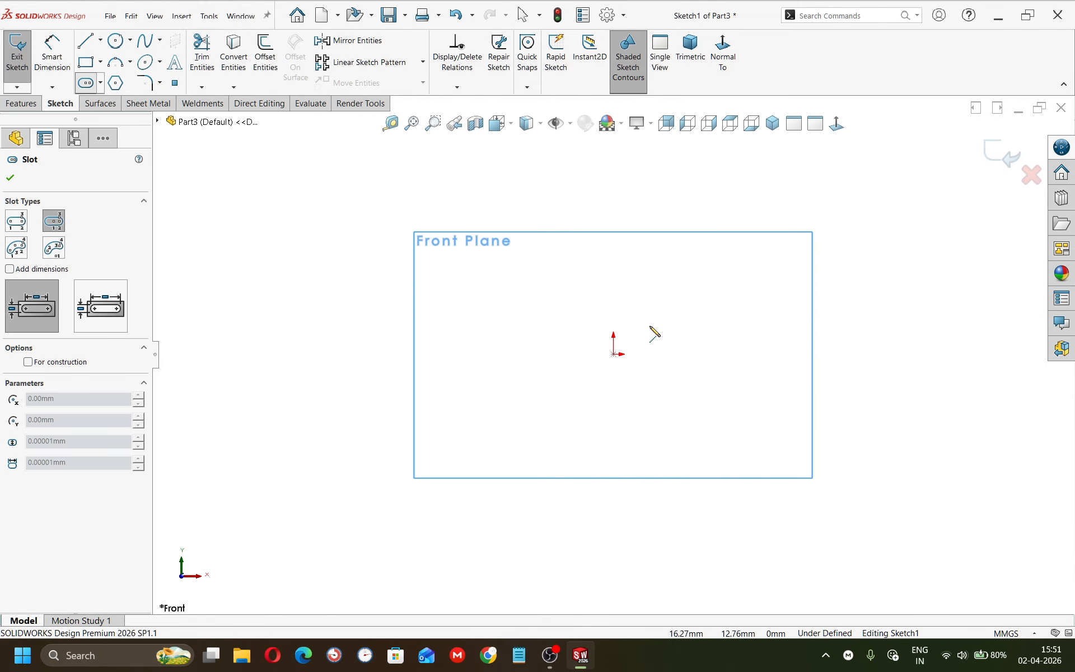
pyautogui.click(614, 355)
pyautogui.click(782, 354)
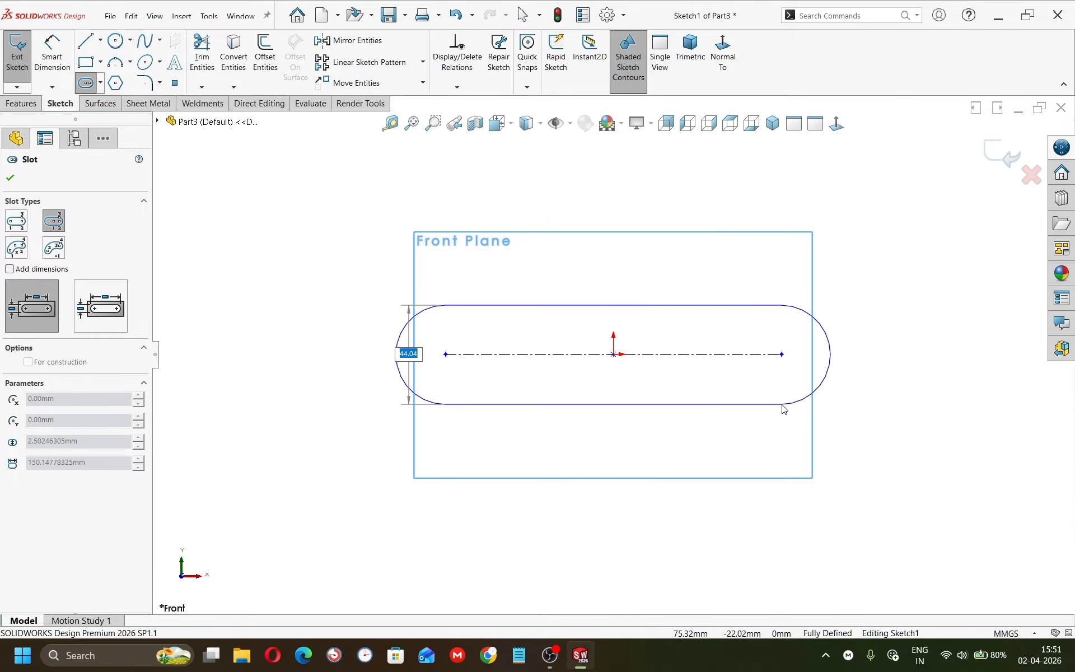
pyautogui.click(778, 404)
pyautogui.press('Escape')
# Dimension the slot to 90 mm between its arc centres and 10 mm end radius
pyautogui.moveTo(757, 523); pyautogui.dragTo(727, 317, button='right')
pyautogui.click(715, 357)
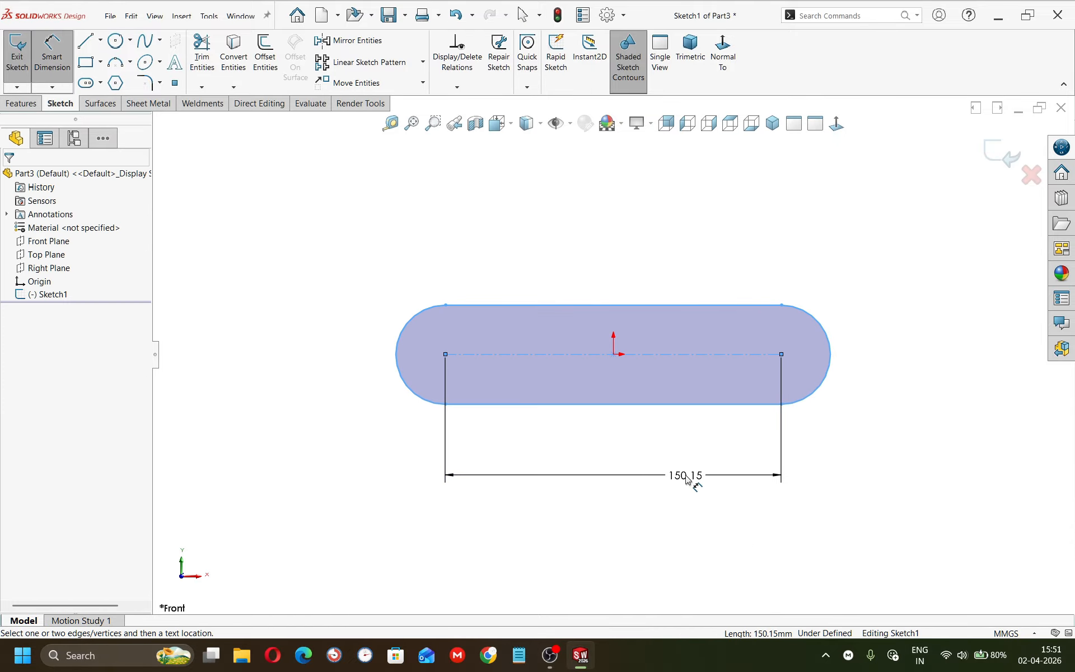
pyautogui.click(706, 476)
pyautogui.write('90')
pyautogui.press('Return')
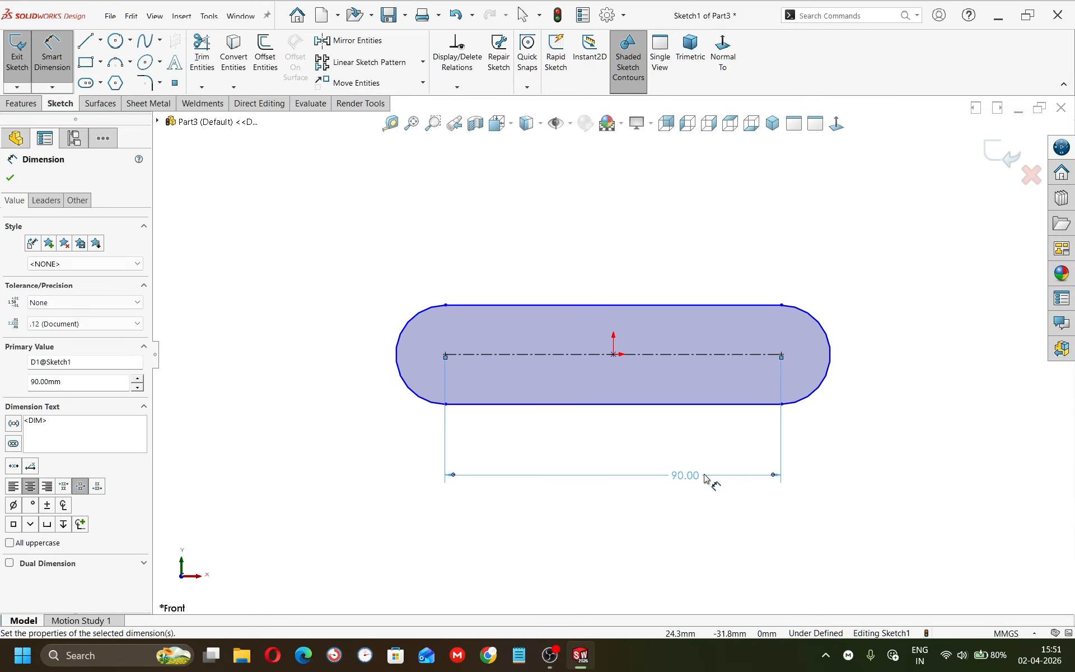
pyautogui.click(822, 323)
pyautogui.click(870, 286)
pyautogui.press('Return')
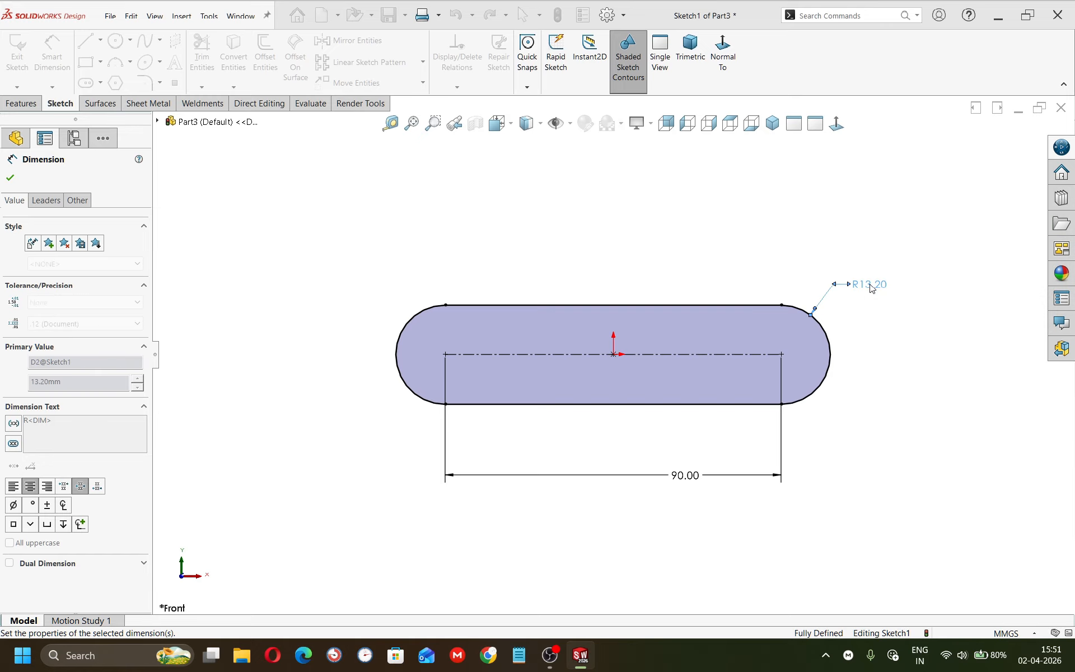
# Draw a circle centred on the slot's left arc centre, slightly larger than the slot end
pyautogui.click(115, 40)
pyautogui.click(446, 354)
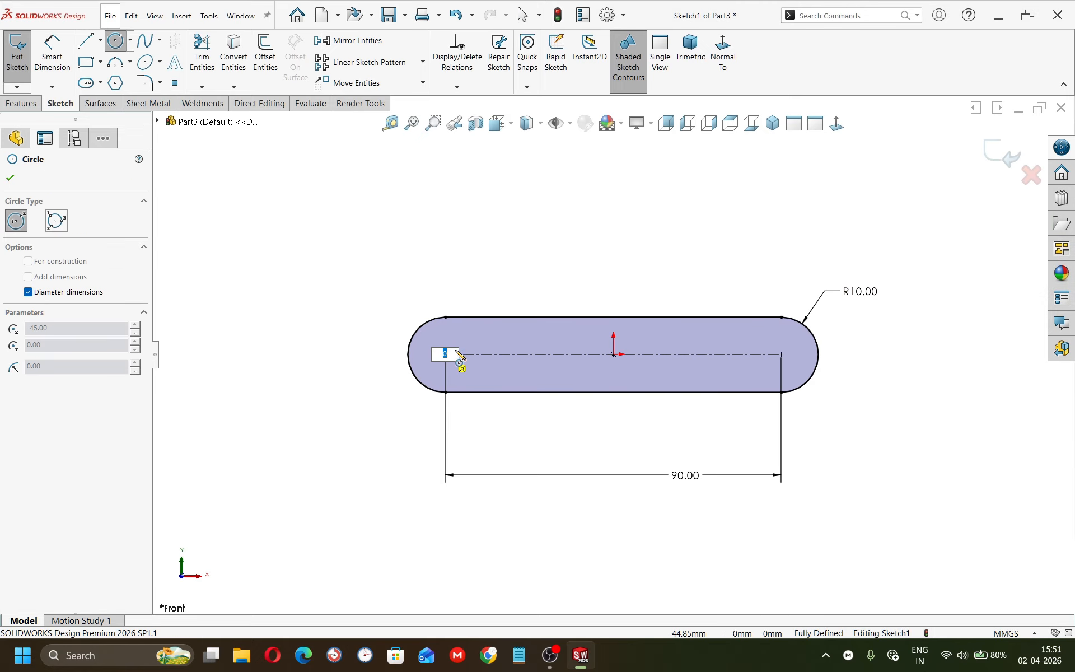
pyautogui.click(457, 386)
pyautogui.click(10, 177)
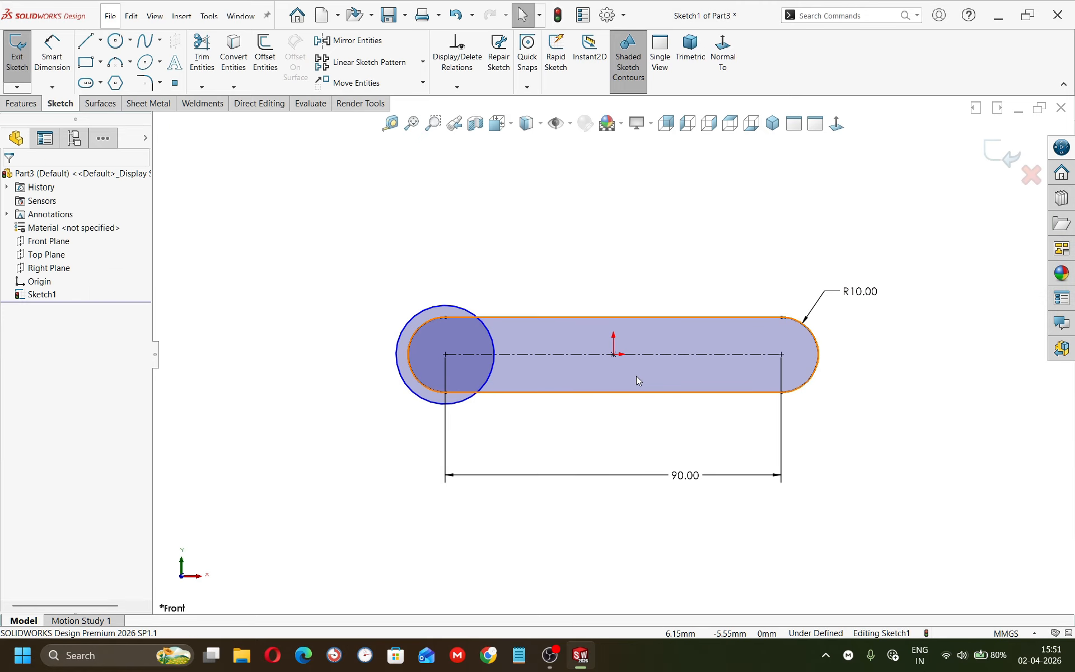
# Draw a 10 mm diameter circle centred on the slot's right arc centre
pyautogui.click(115, 40)
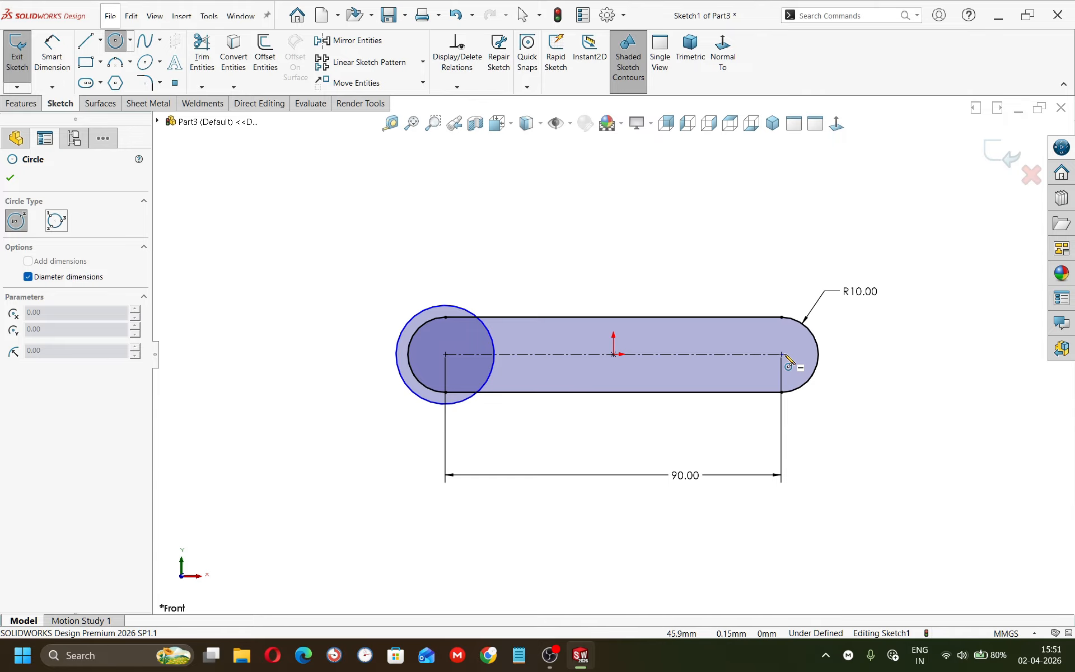
pyautogui.click(783, 354)
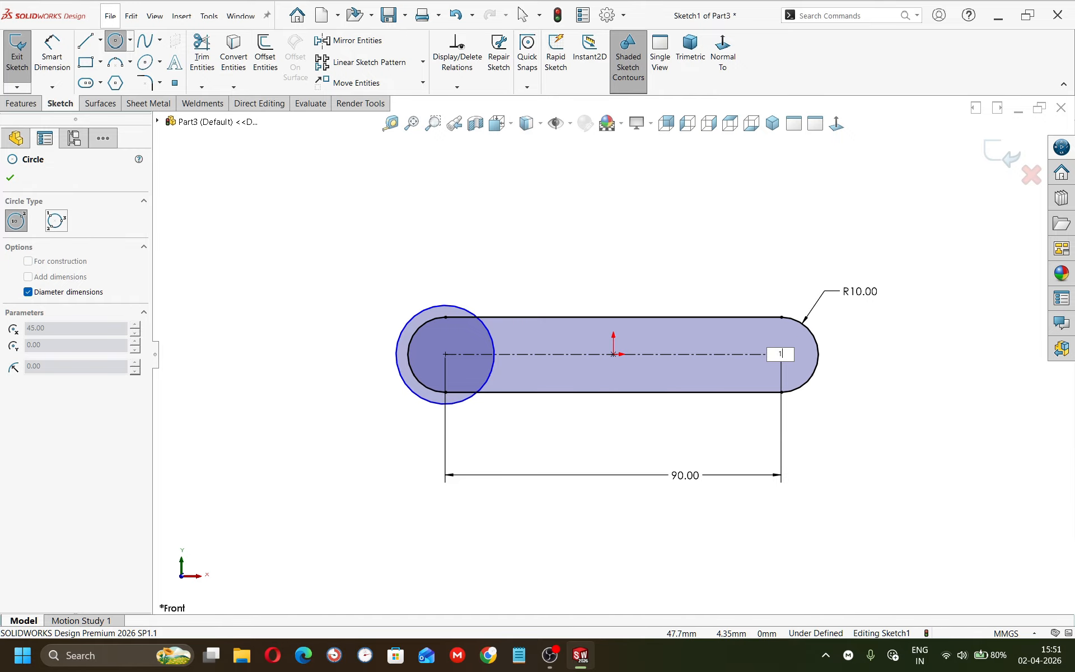
pyautogui.press('Return')
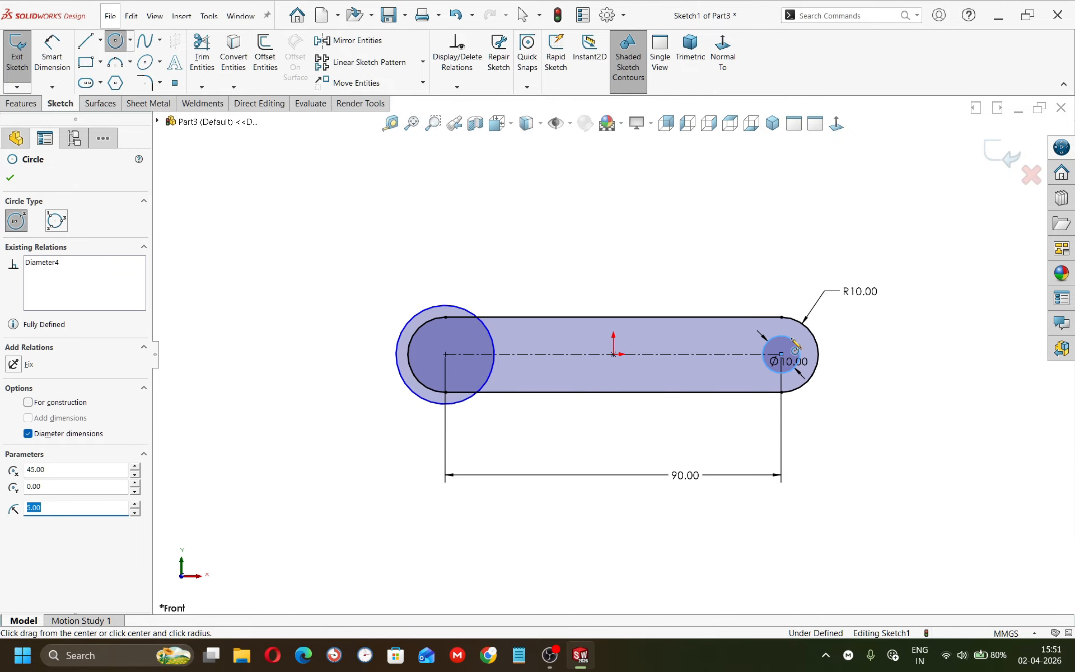
pyautogui.press('Escape')
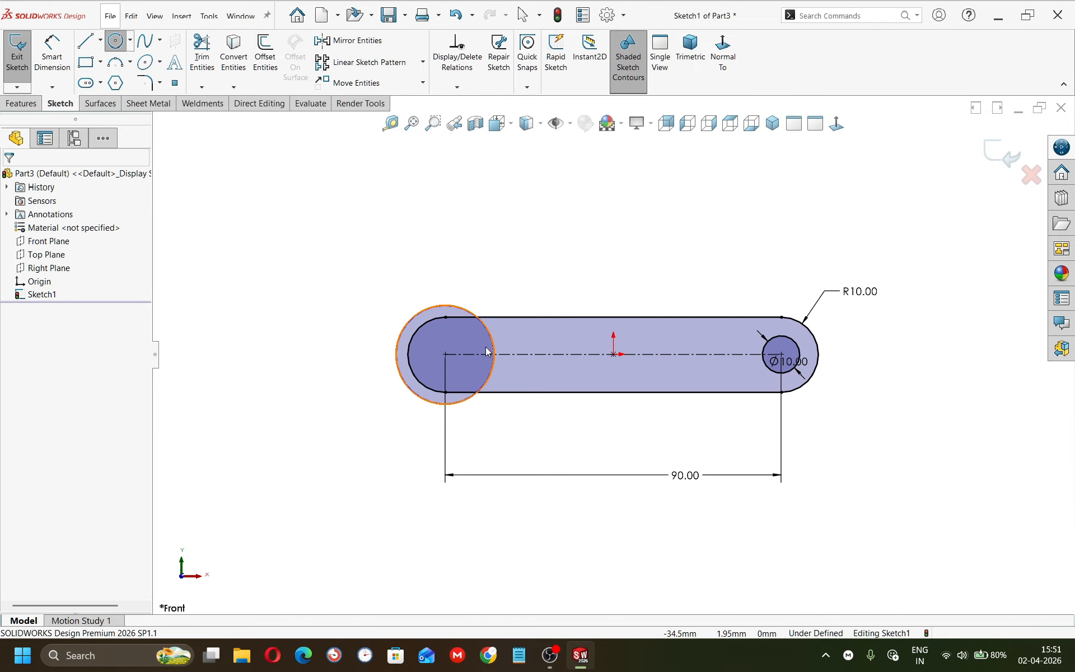
# Make the left circle the same size as the 10 mm right circle with an equal relation
pyautogui.click(492, 340)
pyautogui.click(787, 371)
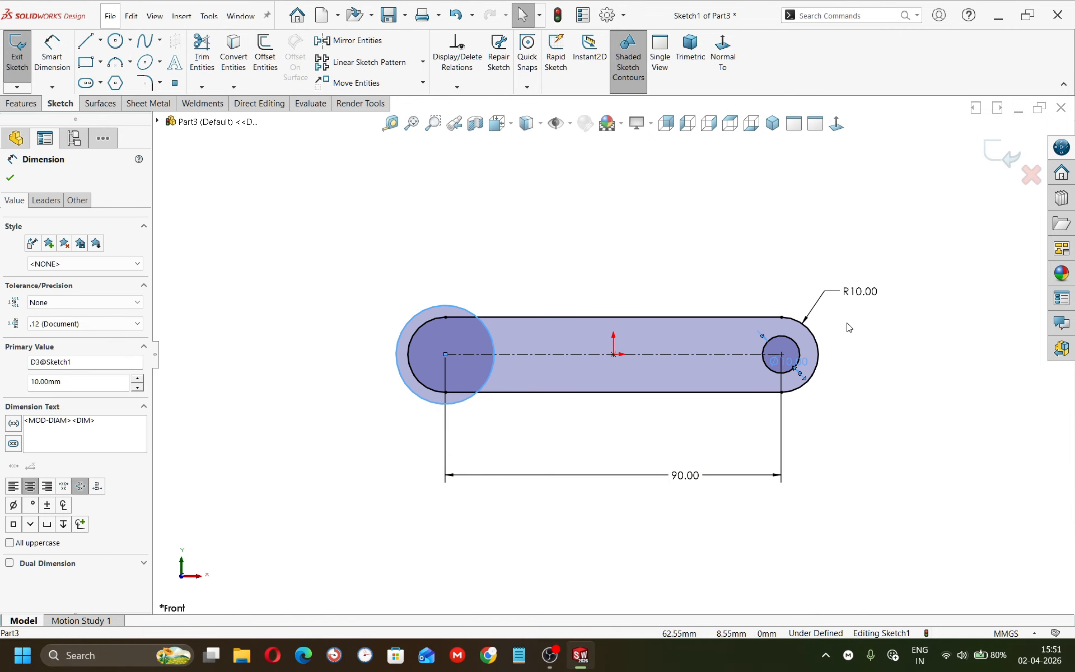
pyautogui.click(845, 327)
pyautogui.click(799, 353)
pyautogui.keyDown('ctrl'); pyautogui.click(482, 320); pyautogui.keyUp('ctrl')
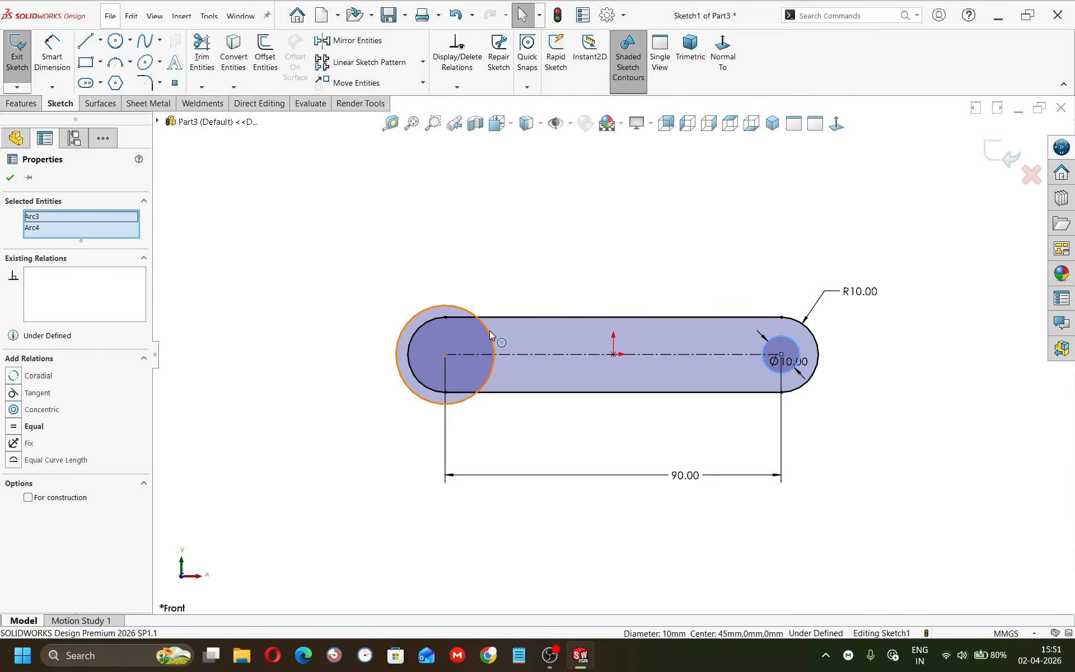
pyautogui.click(582, 292)
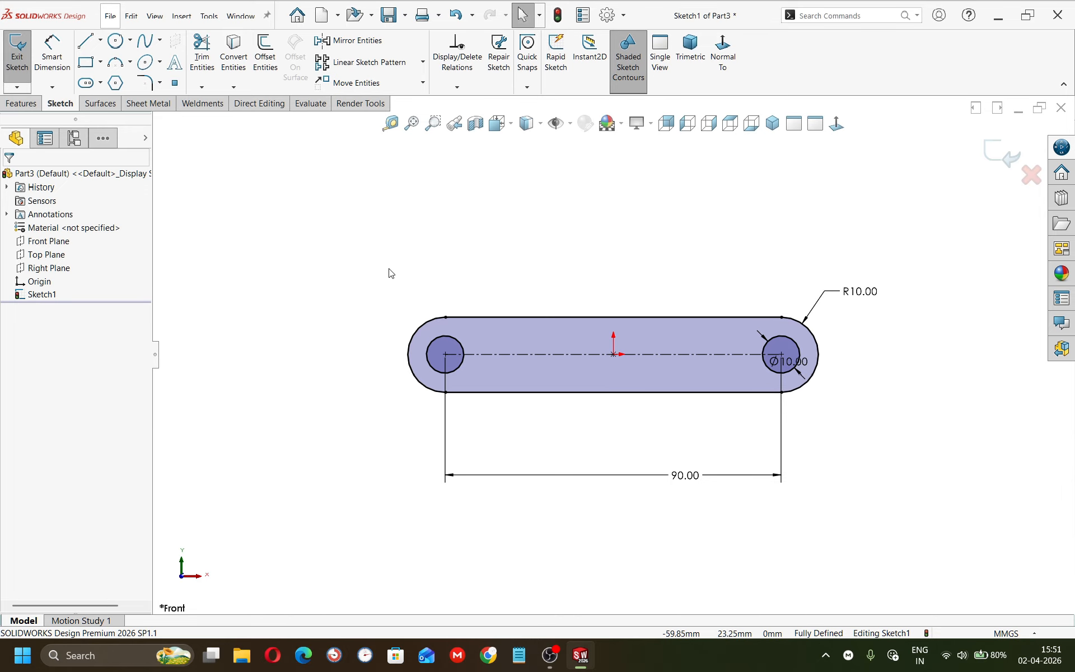
# Sketch an inner centerpoint straight slot on the origin between the two circles, about 56 mm between arc centres and 12 mm wide
pyautogui.click(100, 83)
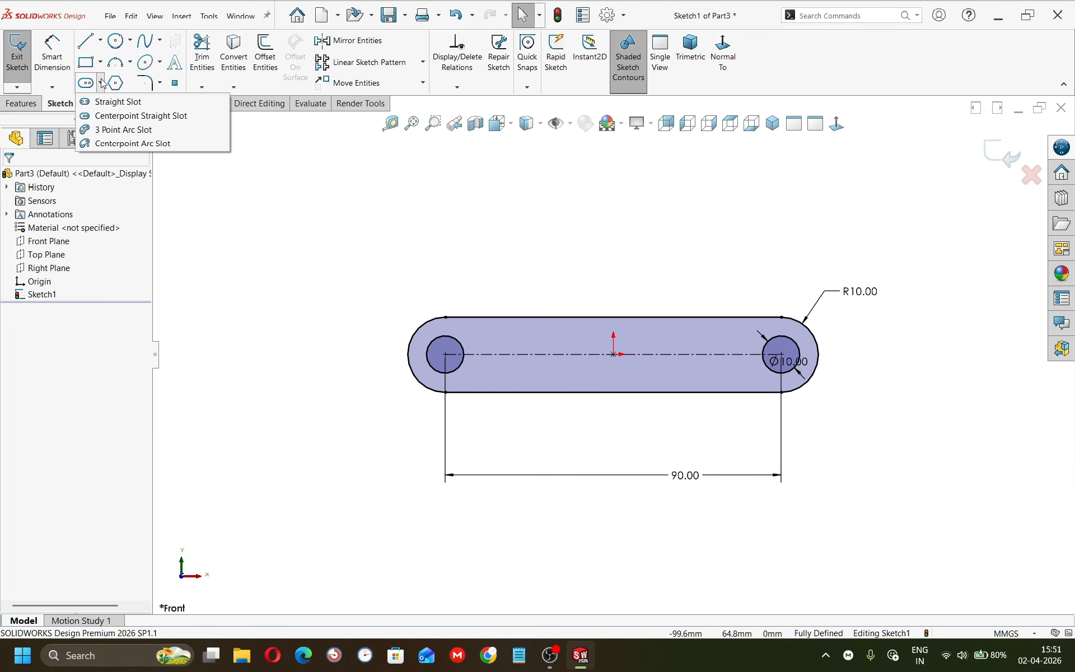
pyautogui.click(109, 117)
pyautogui.click(613, 353)
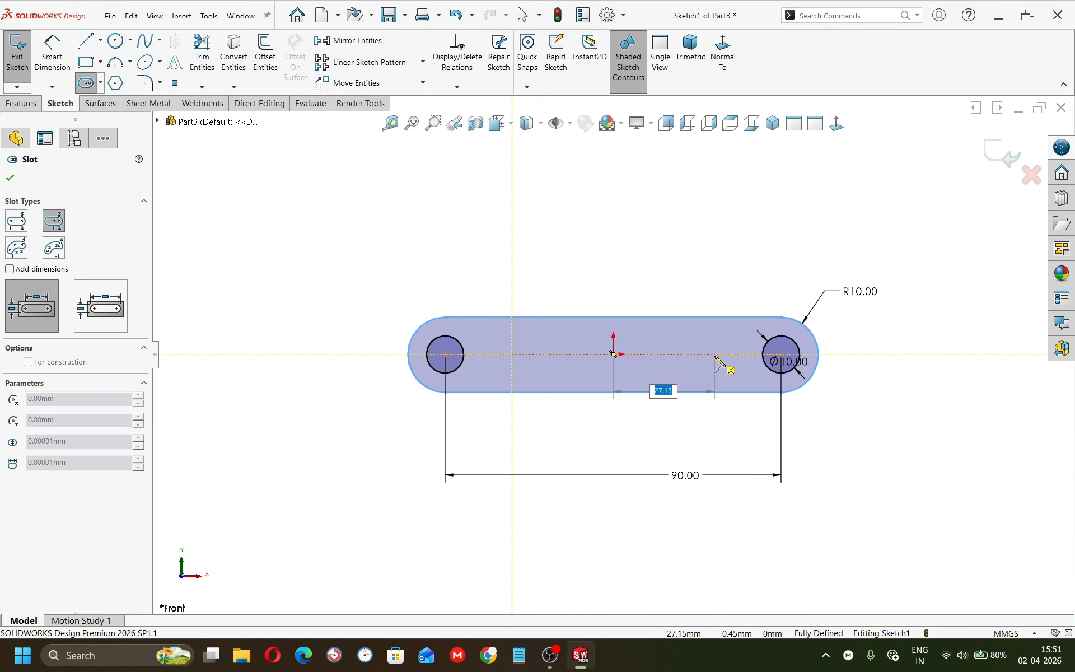
pyautogui.click(719, 354)
pyautogui.click(718, 379)
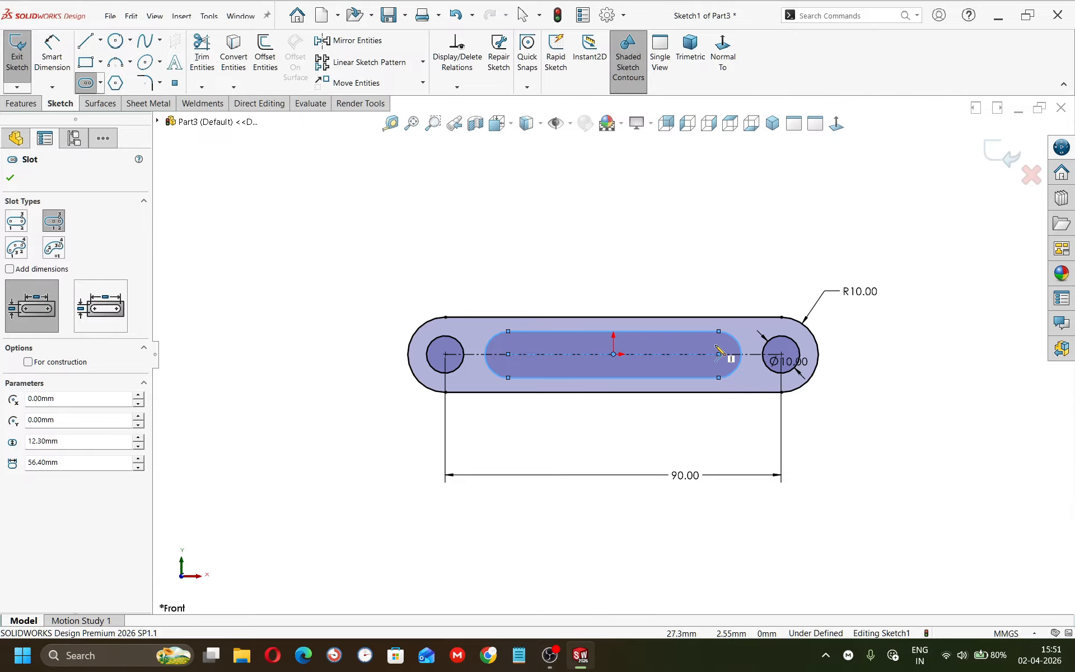
pyautogui.press('Escape')
# Dimension the distance from the left circle's centre to the inner slot's left arc centre as 20 mm
pyautogui.moveTo(707, 490); pyautogui.dragTo(696, 158, button='right')
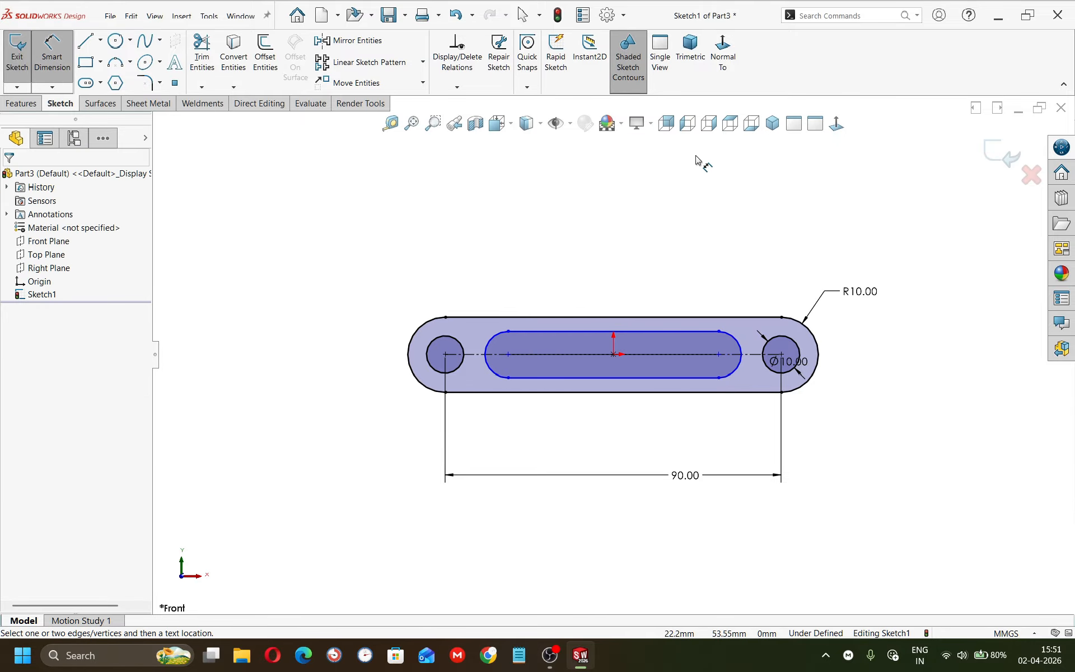
pyautogui.click(446, 354)
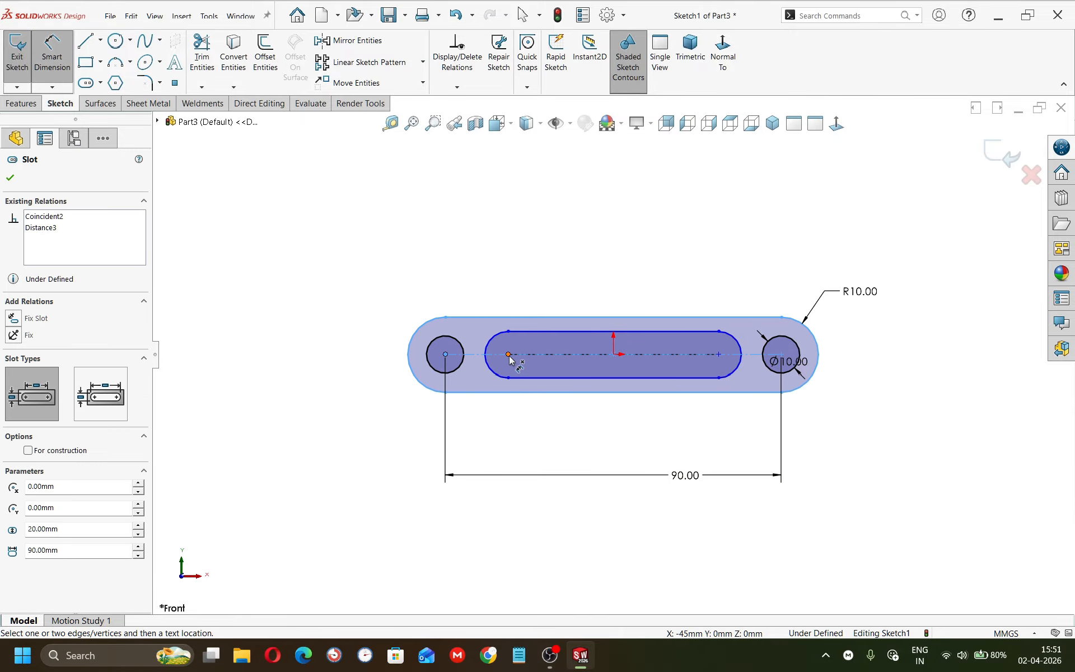
pyautogui.click(504, 473)
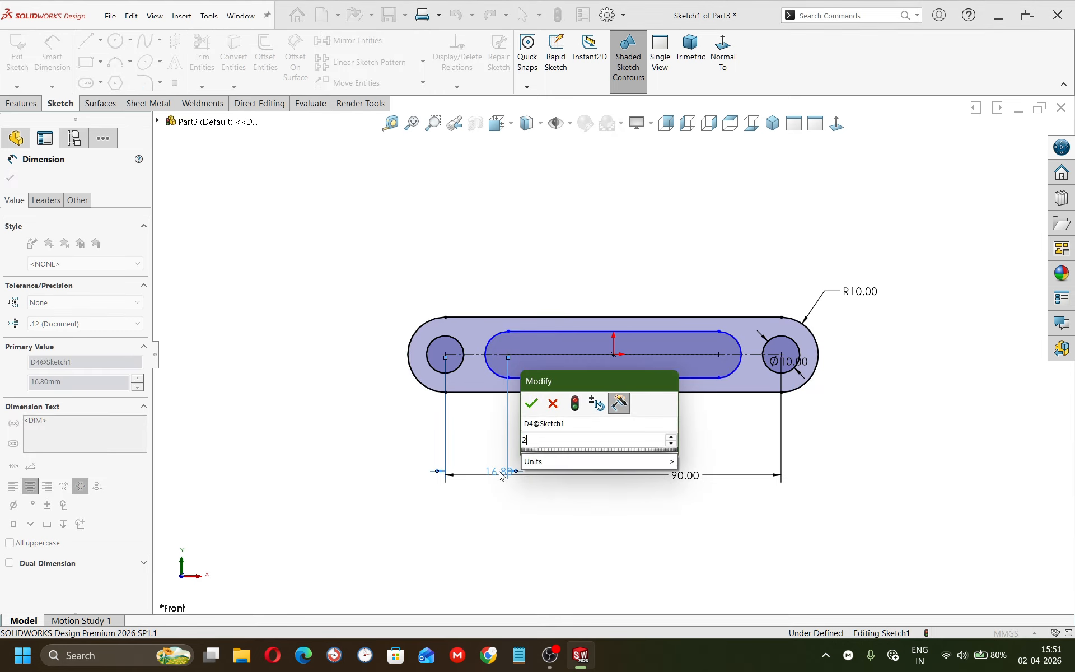
pyautogui.write('20')
pyautogui.press('Return')
# Dimension the inner slot's end radius to 5 mm and reposition the 20 mm dimension clear of the 90 mm one
pyautogui.click(512, 335)
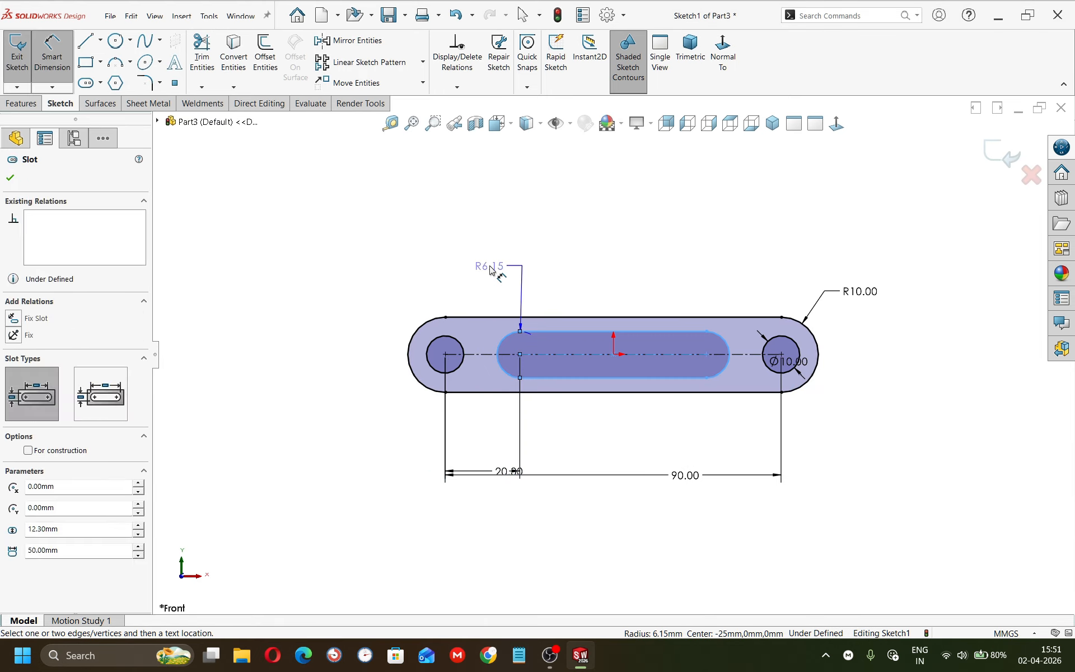
pyautogui.click(491, 270)
pyautogui.write('5')
pyautogui.press('Return')
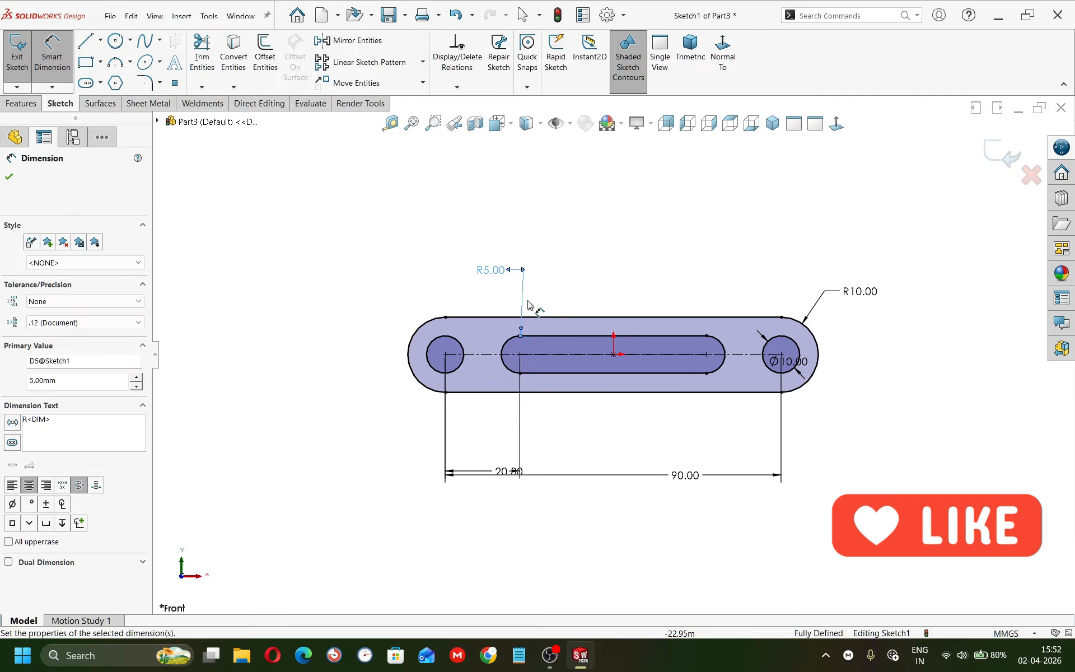
pyautogui.press('Escape')
pyautogui.click(494, 458)
pyautogui.click(585, 444)
# Extrude the slotted link profile to a depth of 5 mm using the Mid Plane end condition
pyautogui.press('s')
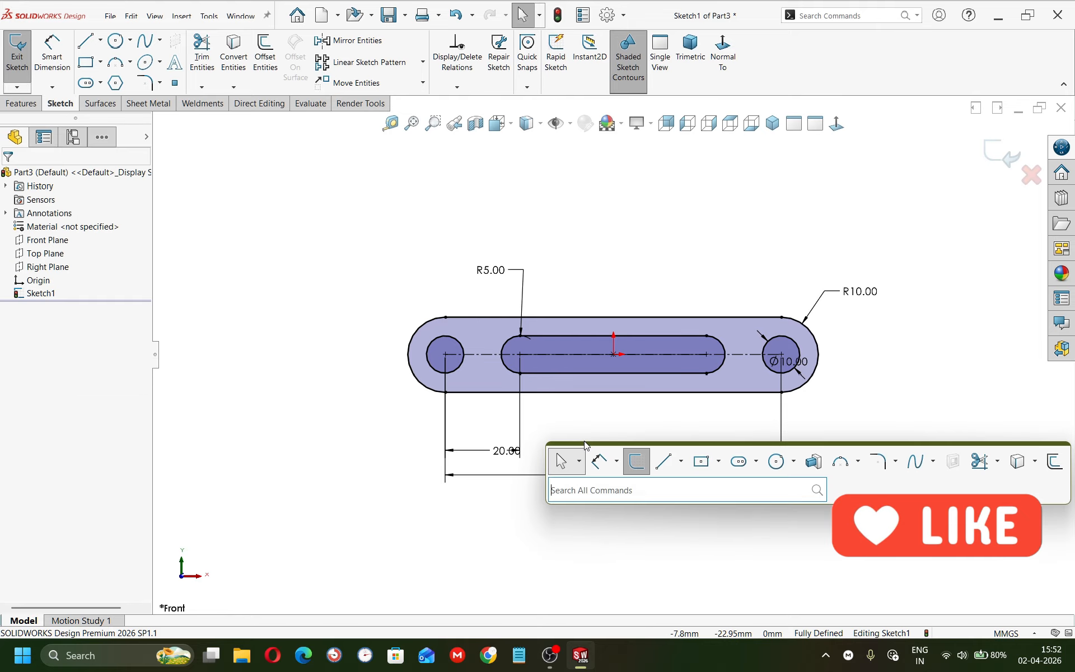
pyautogui.click(813, 460)
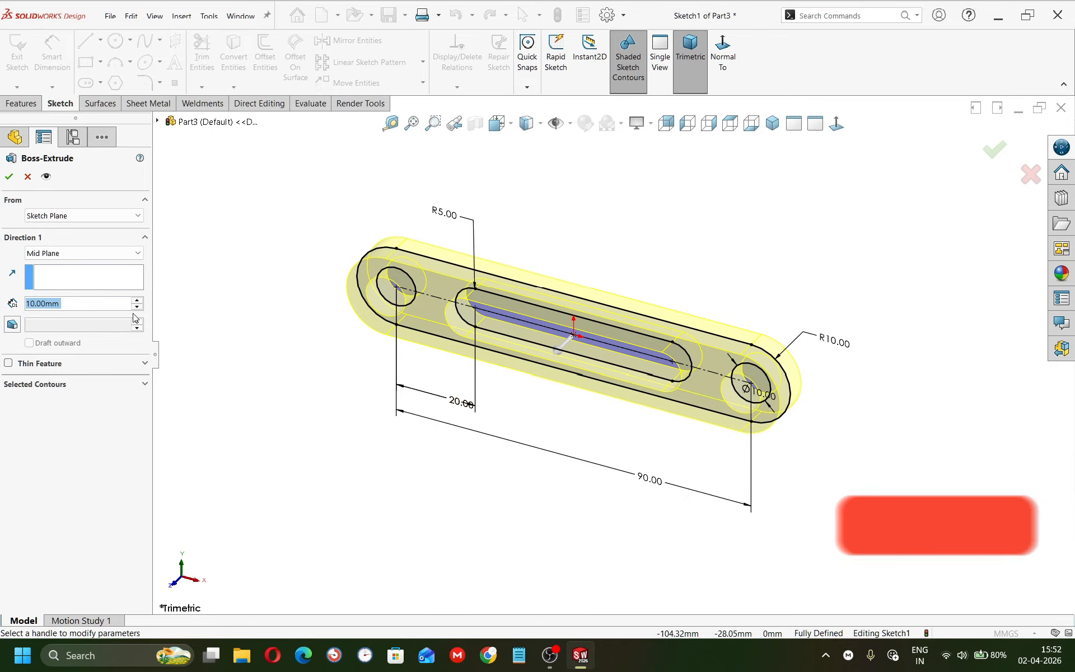
pyautogui.write('5')
pyautogui.press('Return')
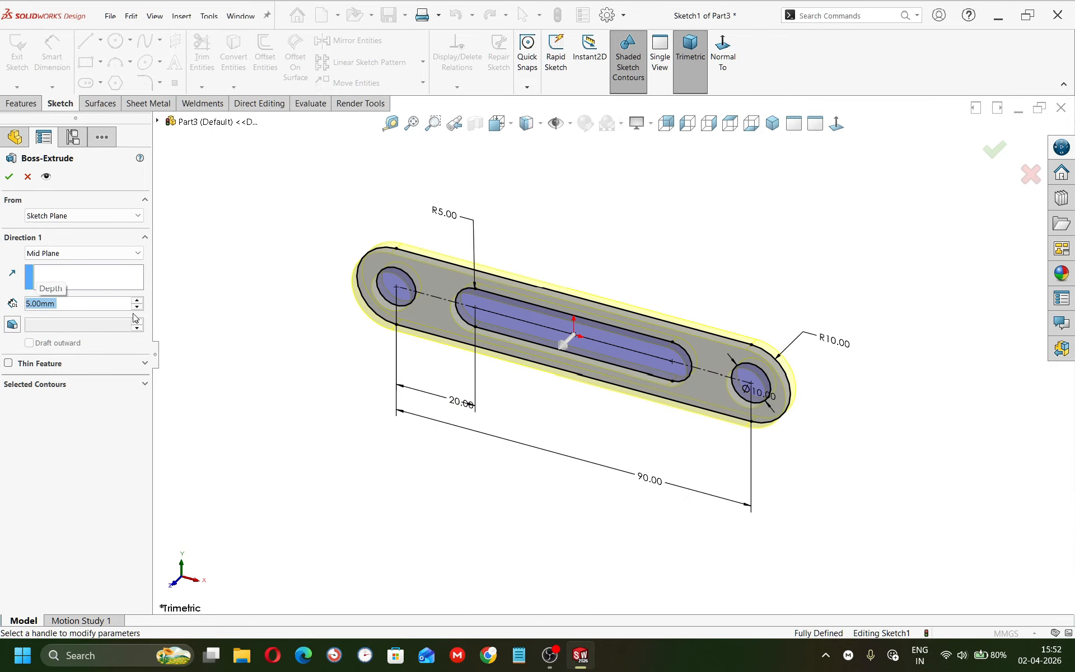
pyautogui.click(10, 177)
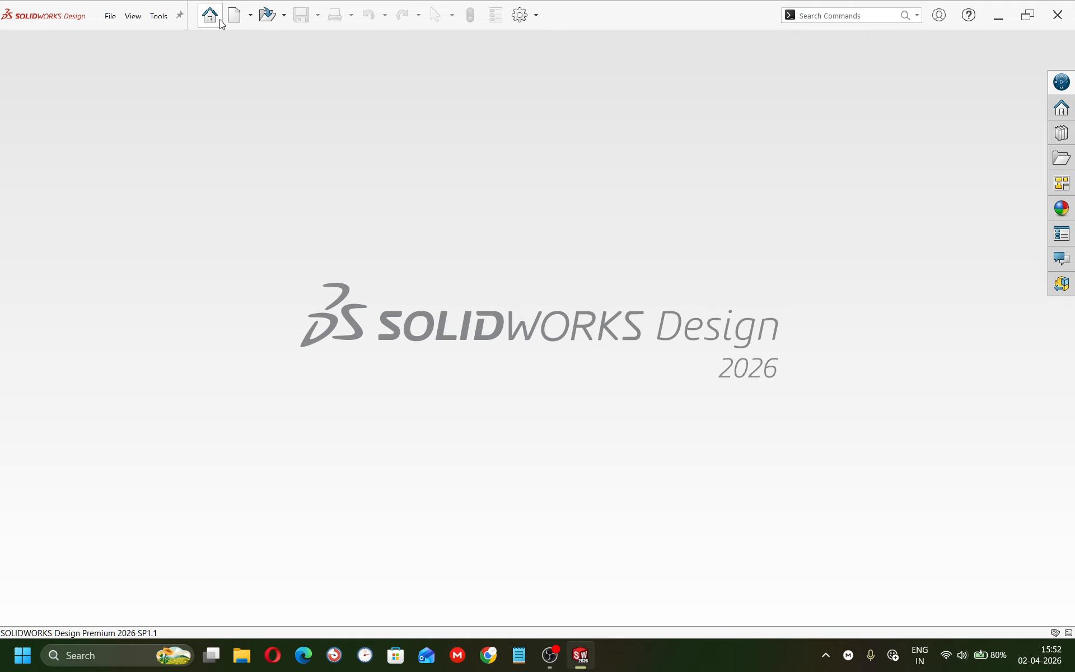
# Create a new part and start a sketch on its Front Plane
pyautogui.hotkey('ctrl', 'n')
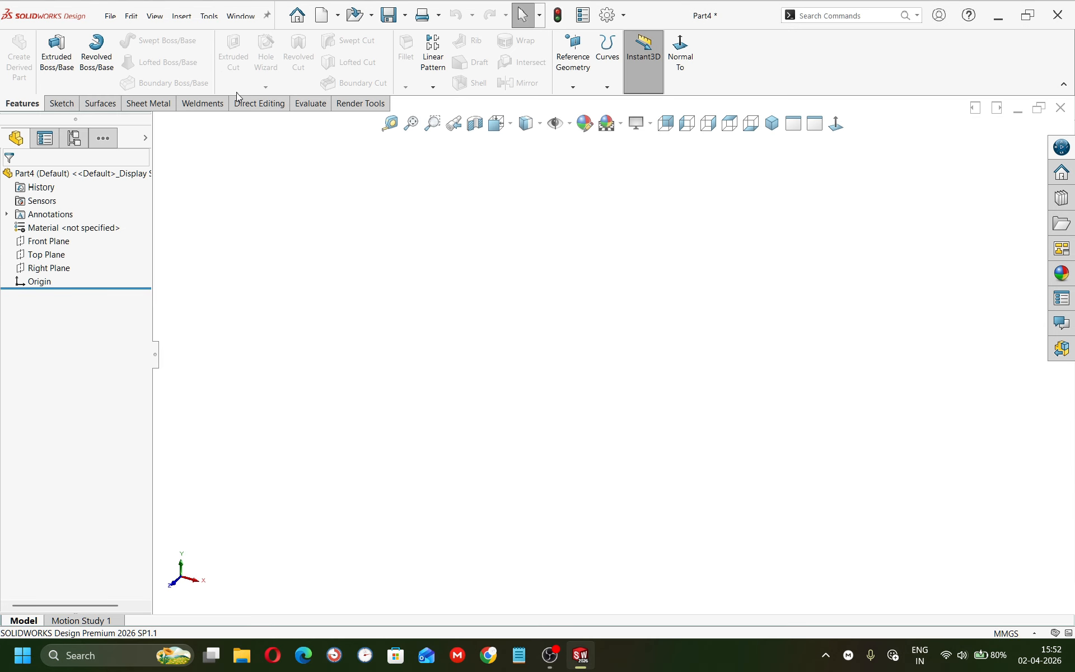
pyautogui.click(58, 245)
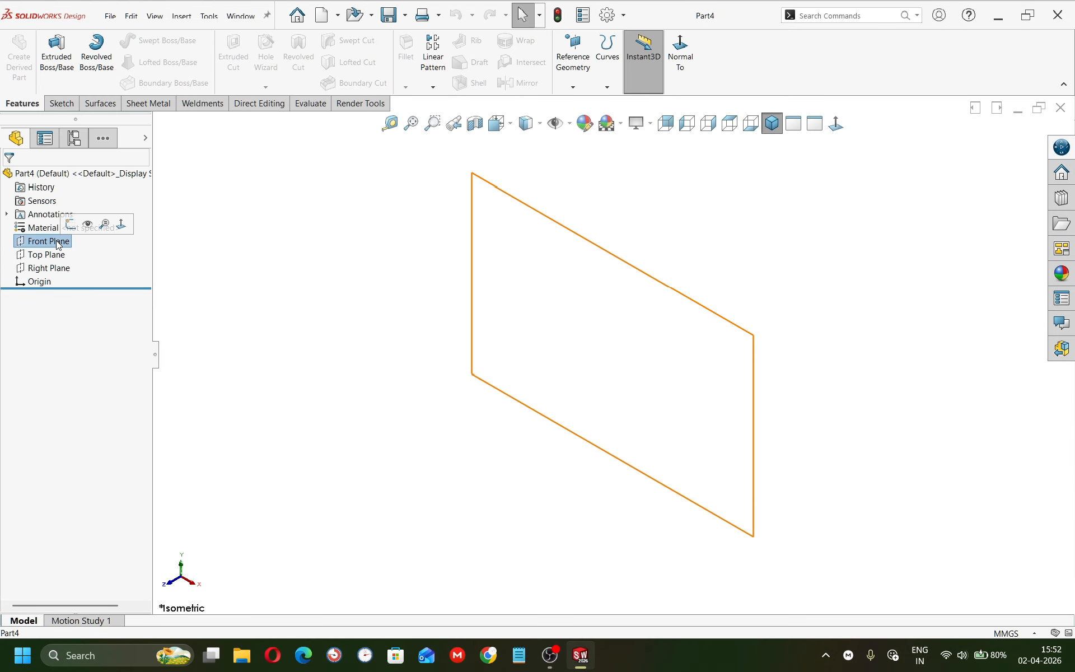
pyautogui.click(69, 223)
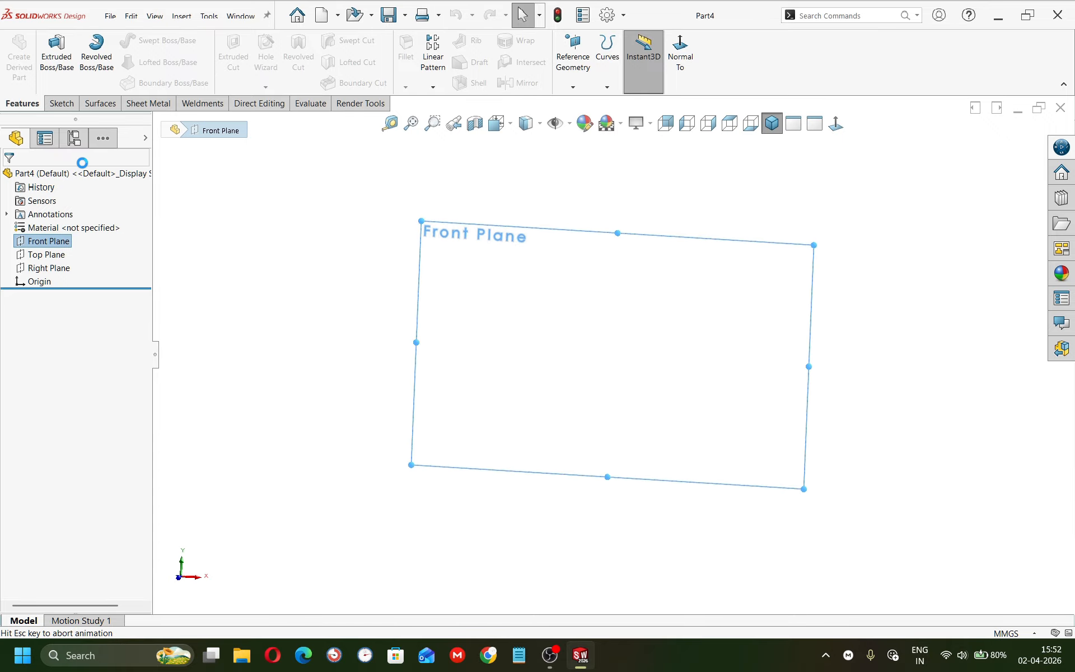
# Sketch a horizontal centerpoint straight slot on the origin, about 138 mm between arc centres and 42 mm wide
pyautogui.click(100, 82)
pyautogui.click(118, 116)
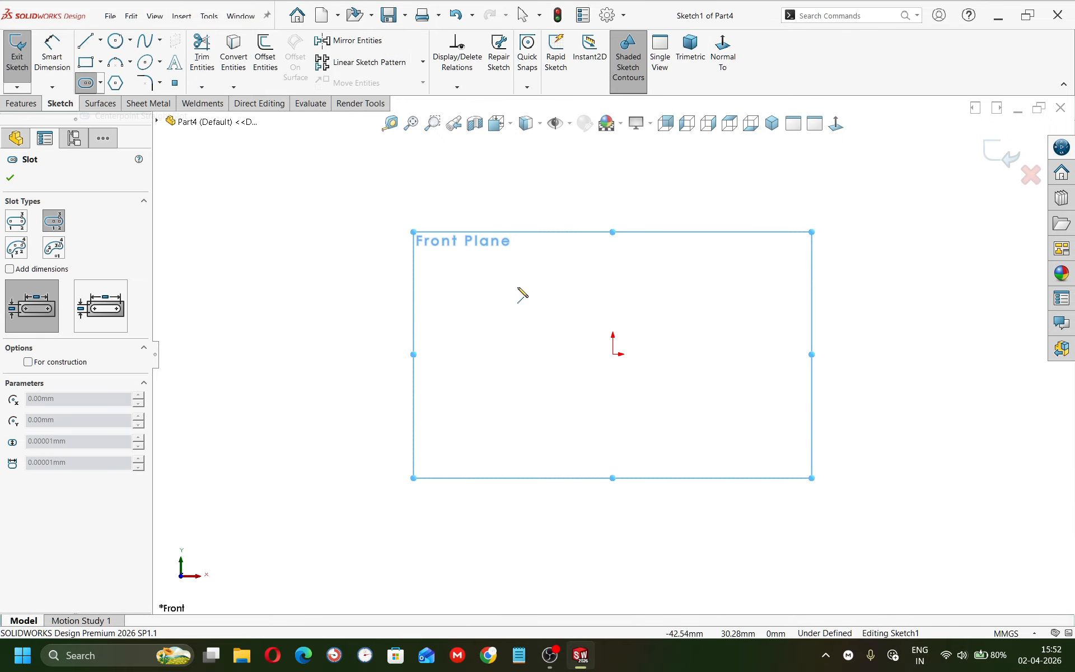
pyautogui.click(613, 354)
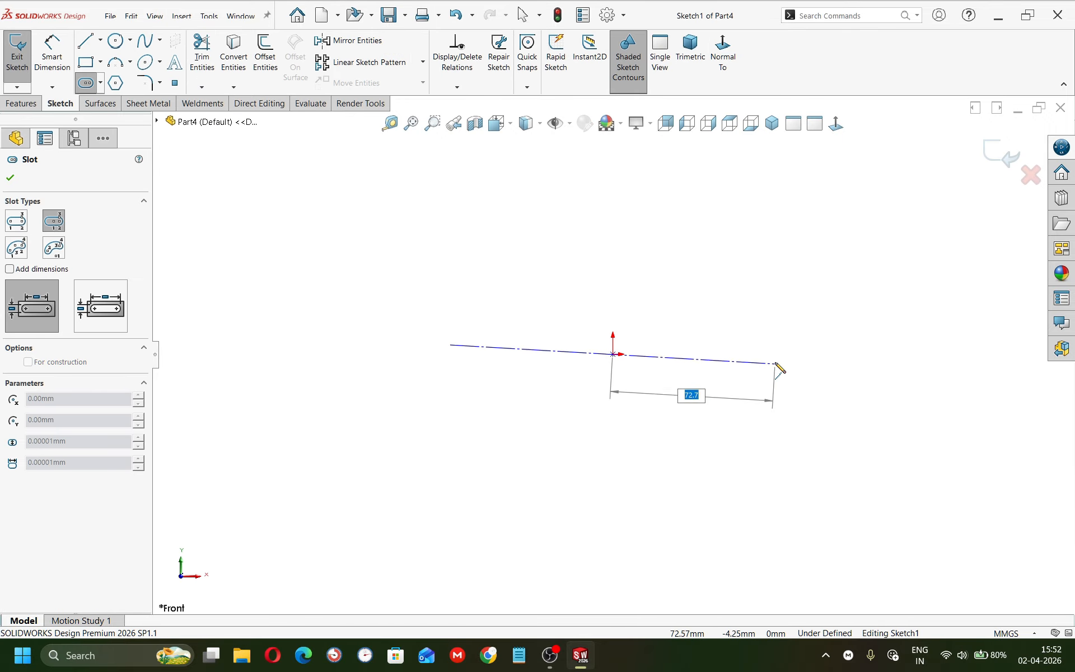
pyautogui.click(775, 354)
pyautogui.click(779, 387)
pyautogui.click(781, 401)
# Dimension the new slot's left end radius to 20 mm
pyautogui.moveTo(782, 481); pyautogui.dragTo(759, 195, button='right')
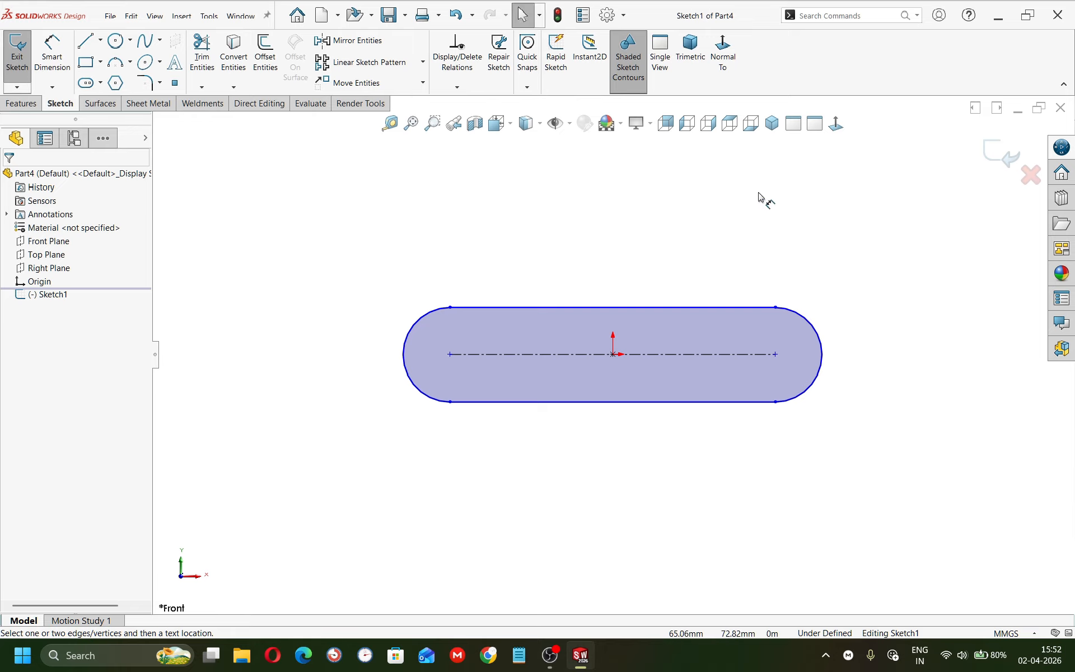
pyautogui.click(408, 333)
pyautogui.click(361, 285)
pyautogui.write('20')
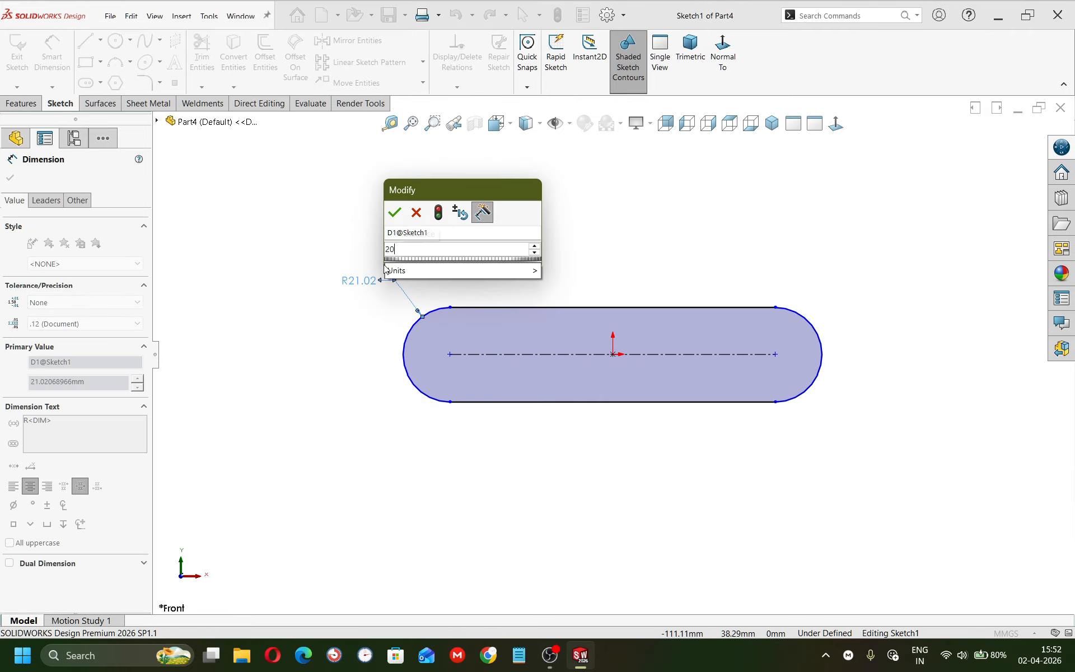
pyautogui.press('Return')
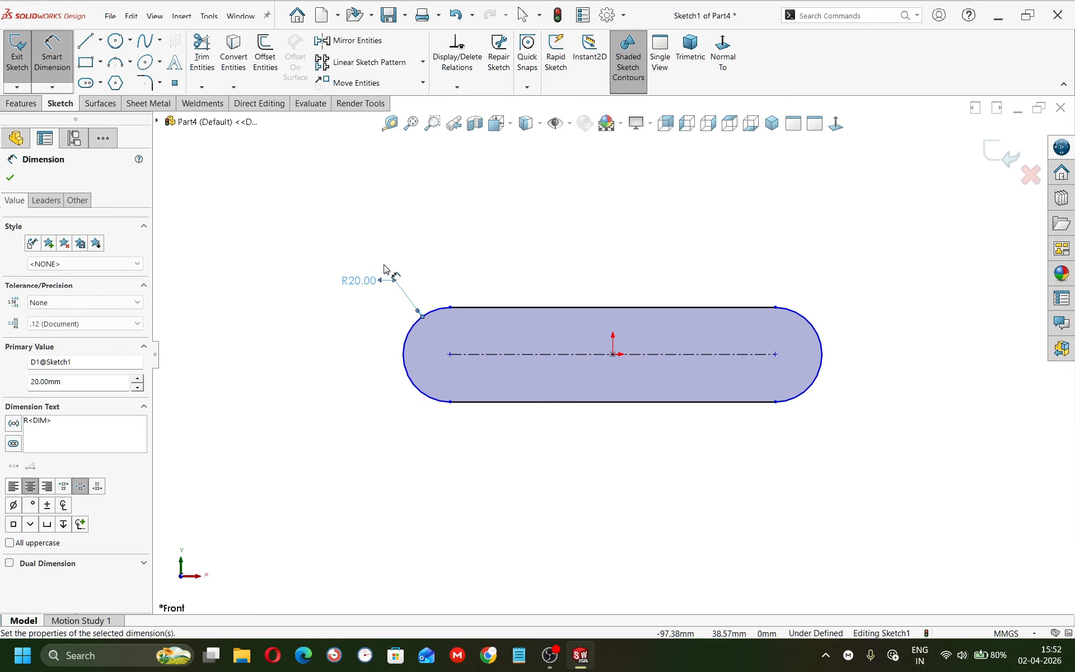
# Dimension the distance between the slot's arc centres to 100 mm
pyautogui.click(571, 354)
pyautogui.click(720, 458)
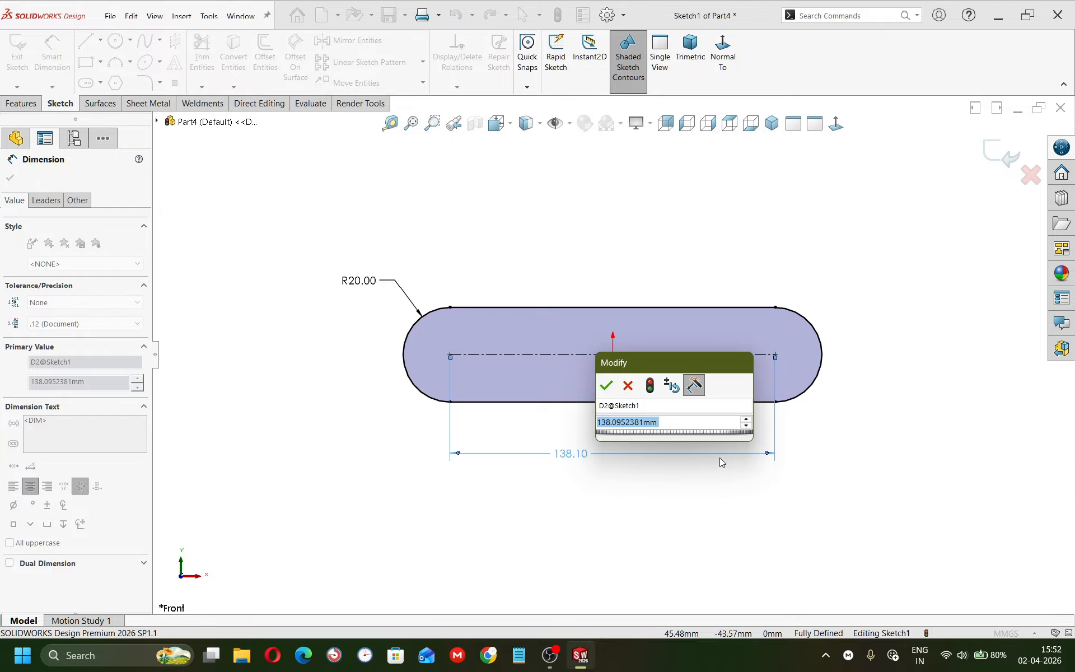
pyautogui.write('100')
pyautogui.press('Return')
pyautogui.press('Escape')
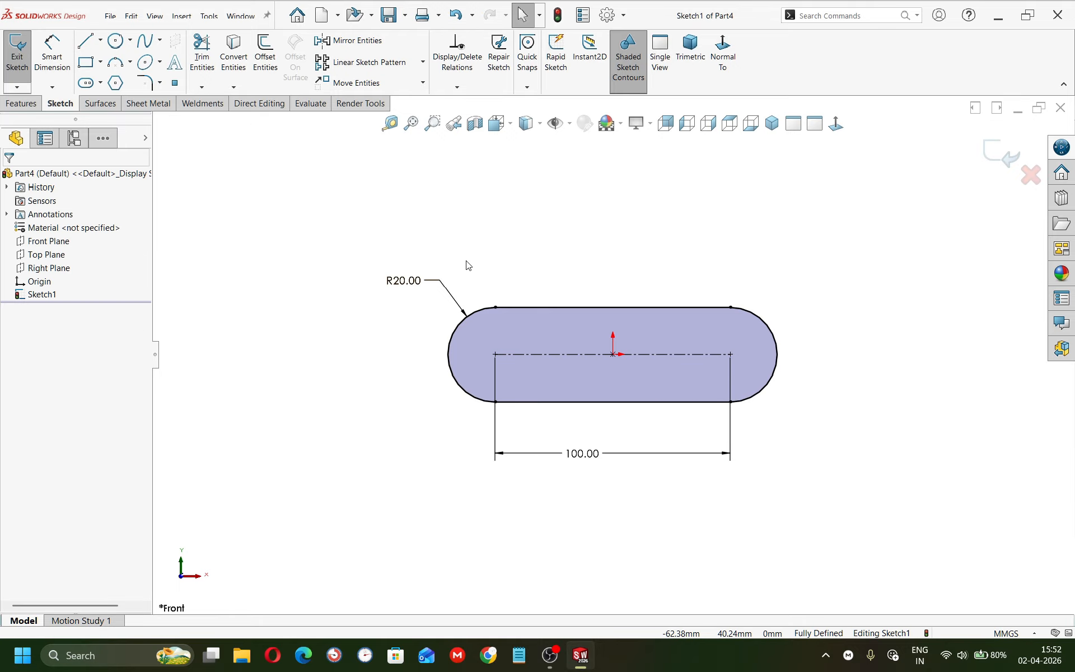
# Sketch a circle centred on the slot's left arc centre, inside the rounded end
pyautogui.click(116, 41)
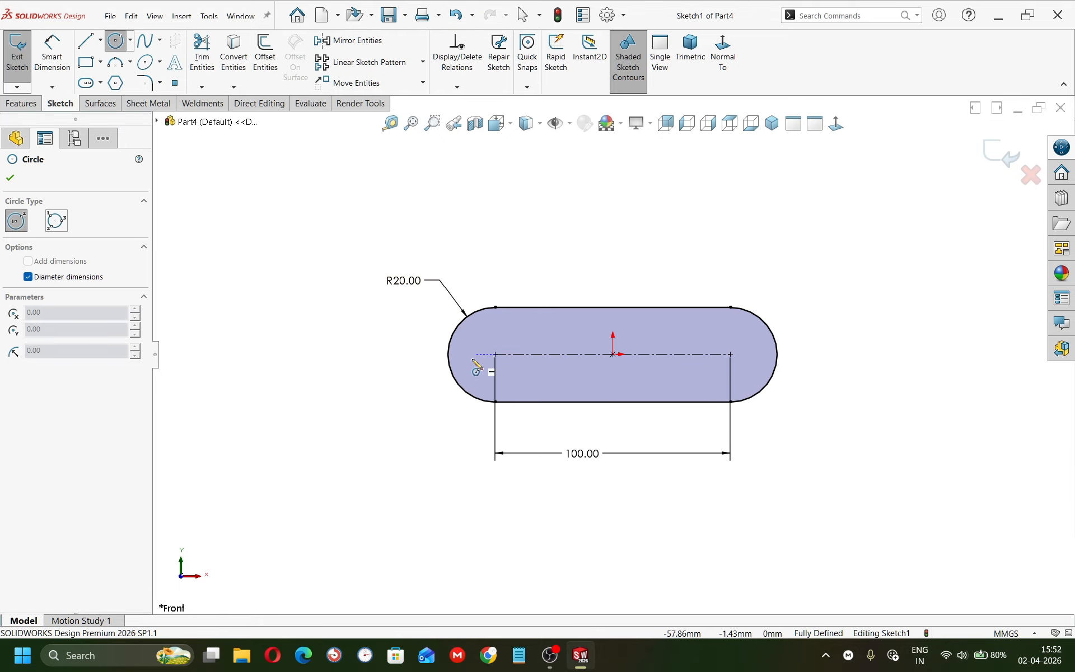
pyautogui.click(495, 355)
pyautogui.click(498, 331)
pyautogui.moveTo(541, 354); pyautogui.dragTo(669, 361)
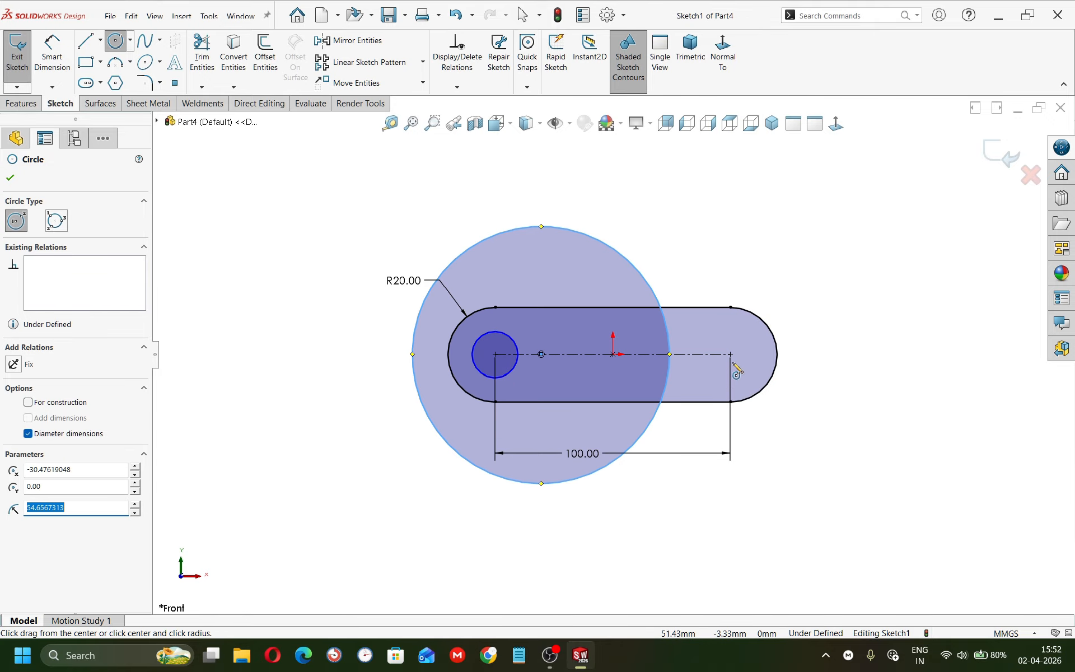
pyautogui.press('Escape')
pyautogui.click(670, 366)
pyautogui.press('Delete')
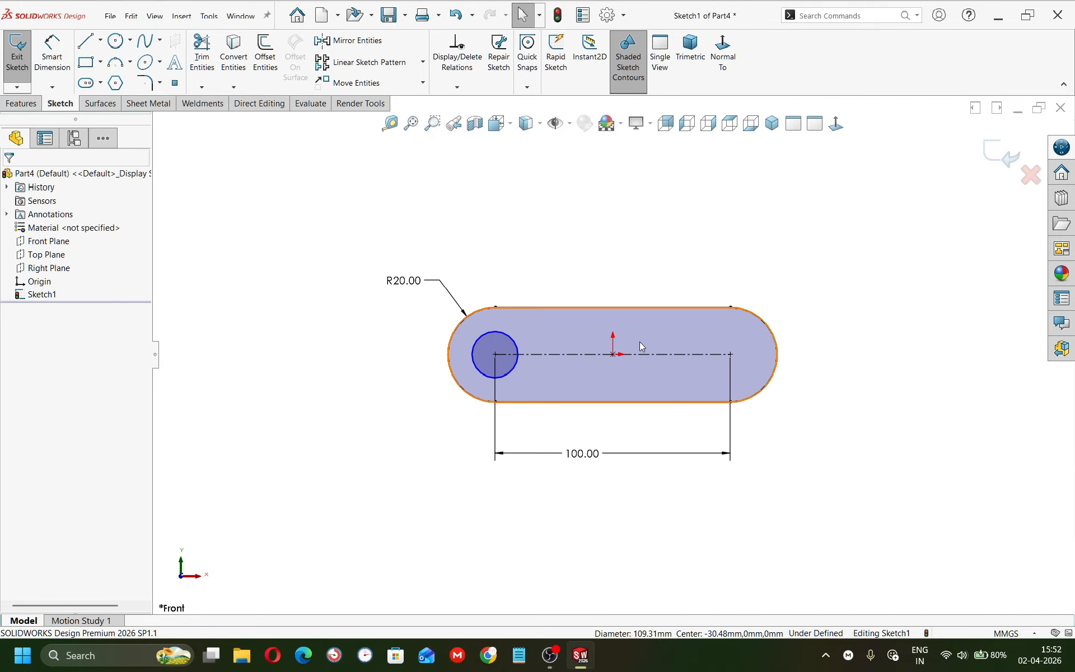
# Sketch a circle about 18.5 mm in diameter centred on the slot's right arc centre
pyautogui.click(119, 41)
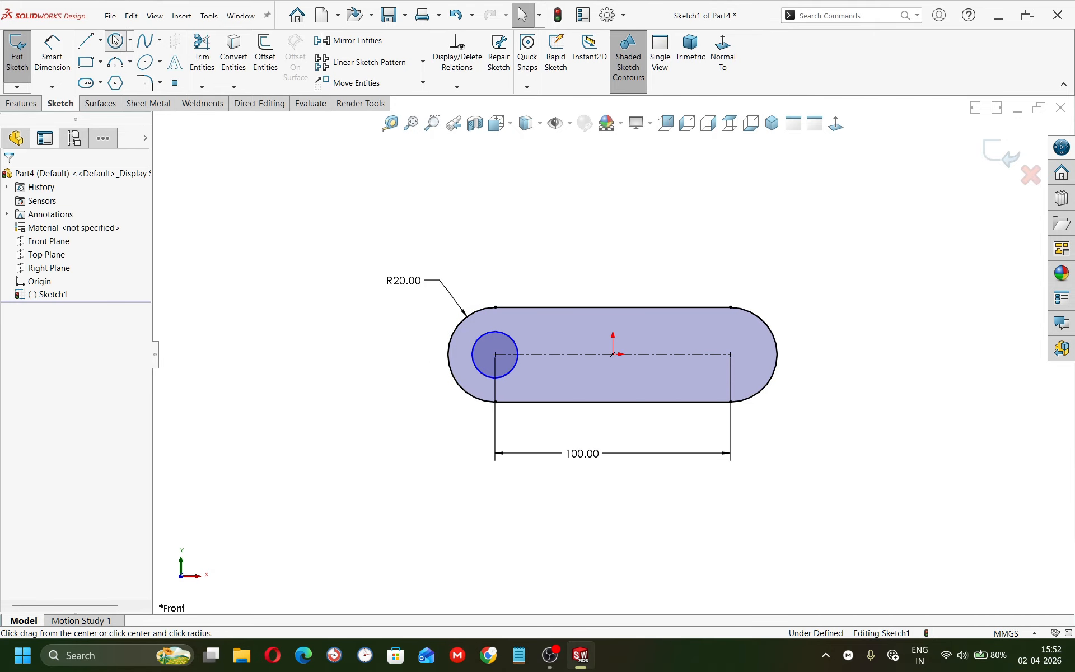
pyautogui.click(730, 354)
pyautogui.click(740, 335)
pyautogui.press('Escape')
# Dimension the right circle's diameter to 10 mm
pyautogui.moveTo(773, 580); pyautogui.dragTo(743, 277, button='right')
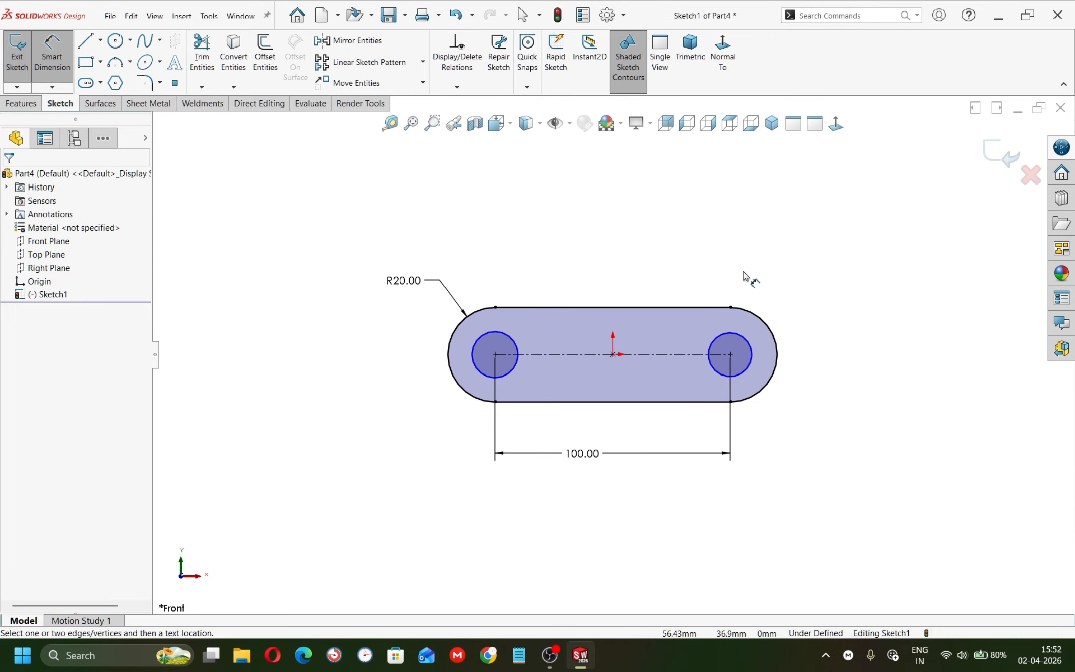
pyautogui.click(742, 342)
pyautogui.click(815, 291)
pyautogui.write('10')
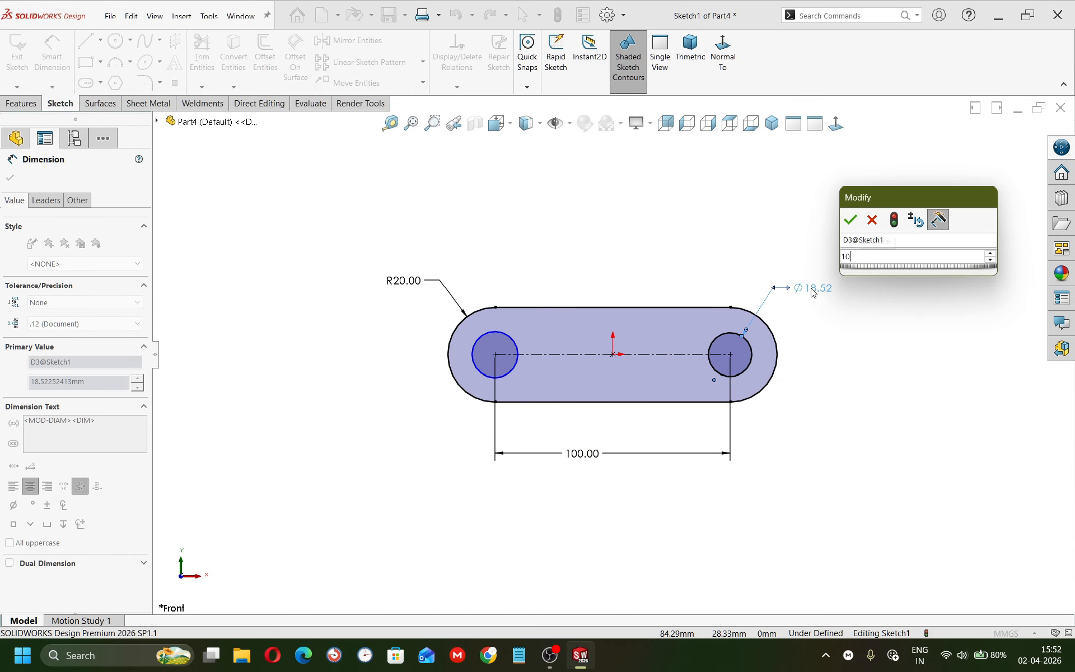
pyautogui.press('Return')
pyautogui.press('Escape')
pyautogui.press('Escape')
# Add an Equal relation between the left and right circles
pyautogui.click(740, 365)
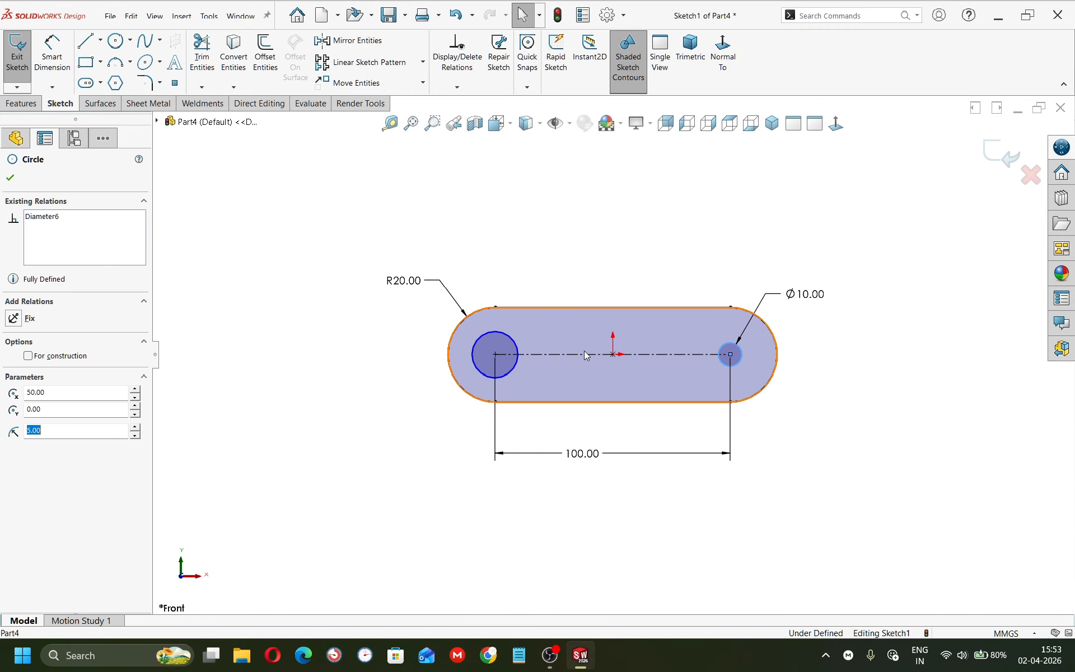
pyautogui.keyDown('ctrl'); pyautogui.click(516, 345); pyautogui.keyUp('ctrl')
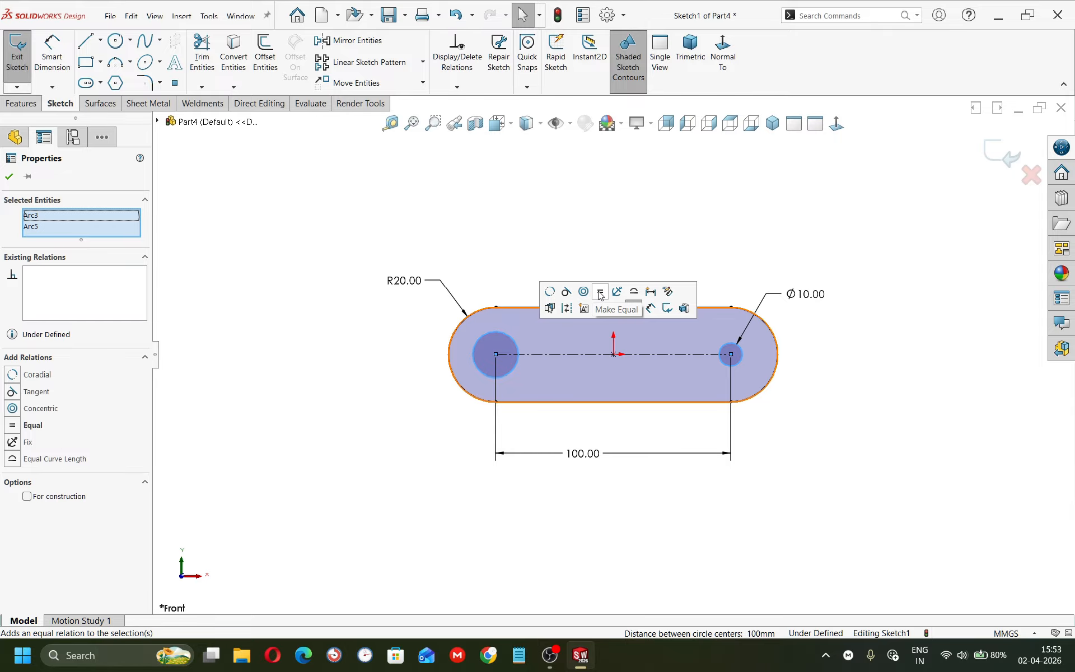
pyautogui.click(597, 296)
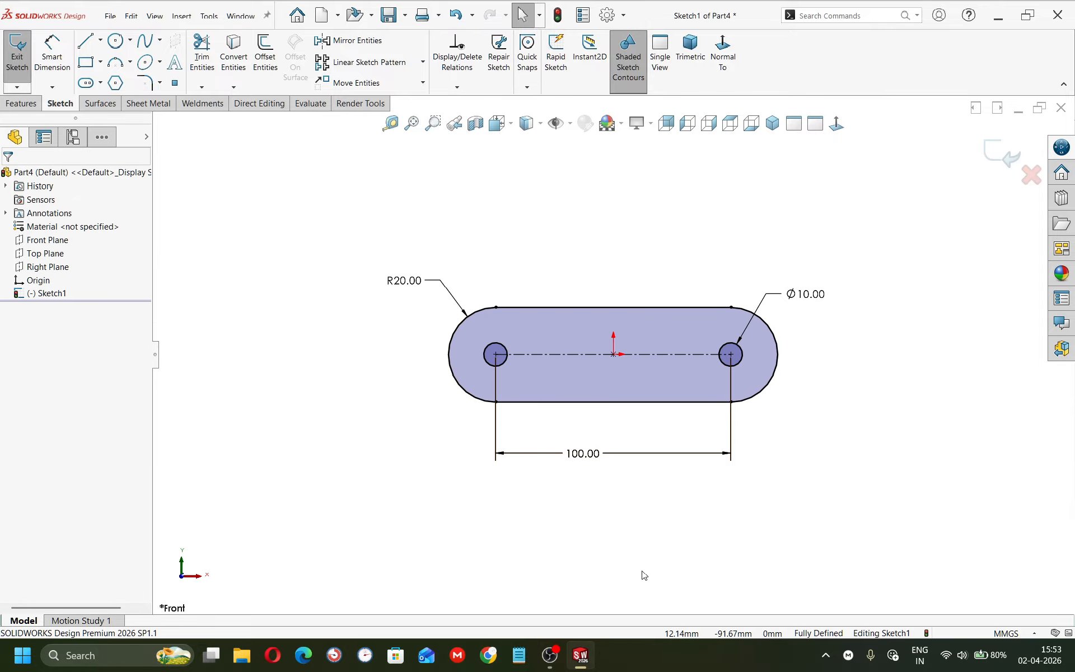
# Set the outer slot's end radius to 10 mm
pyautogui.moveTo(661, 597); pyautogui.dragTo(669, 367, button='right')
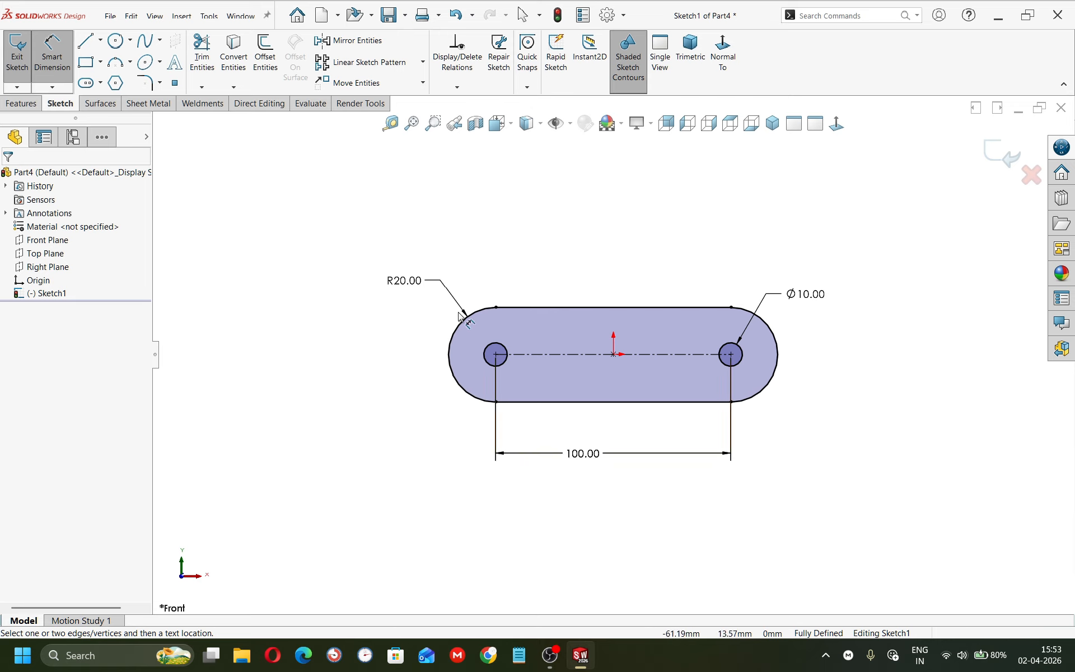
pyautogui.click(417, 282)
pyautogui.write('10')
pyautogui.press('Return')
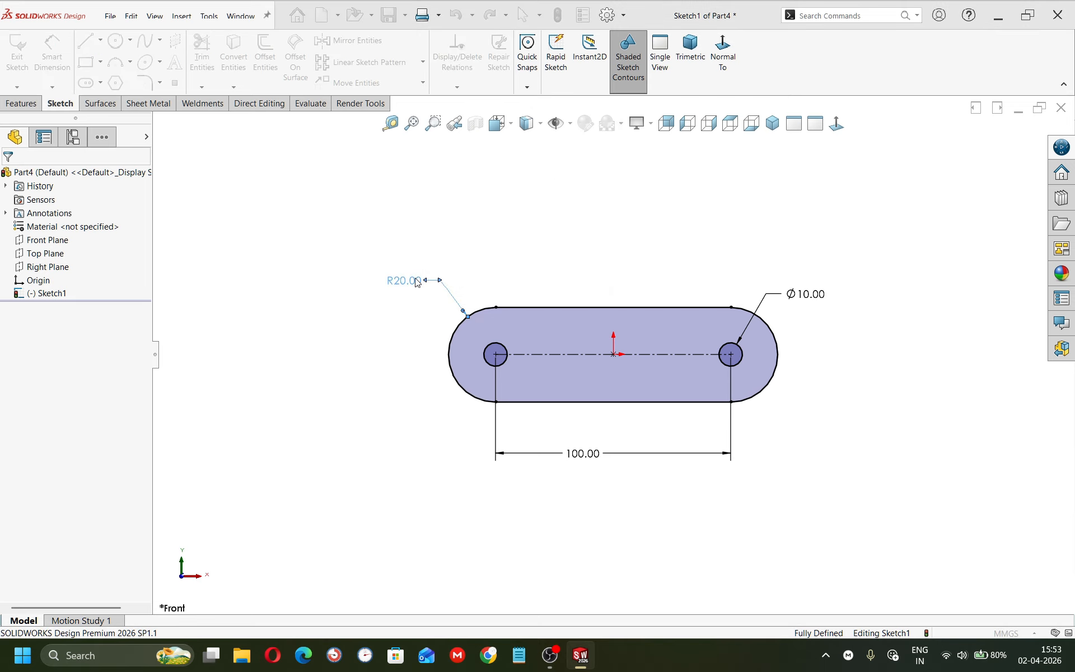
pyautogui.press('Escape')
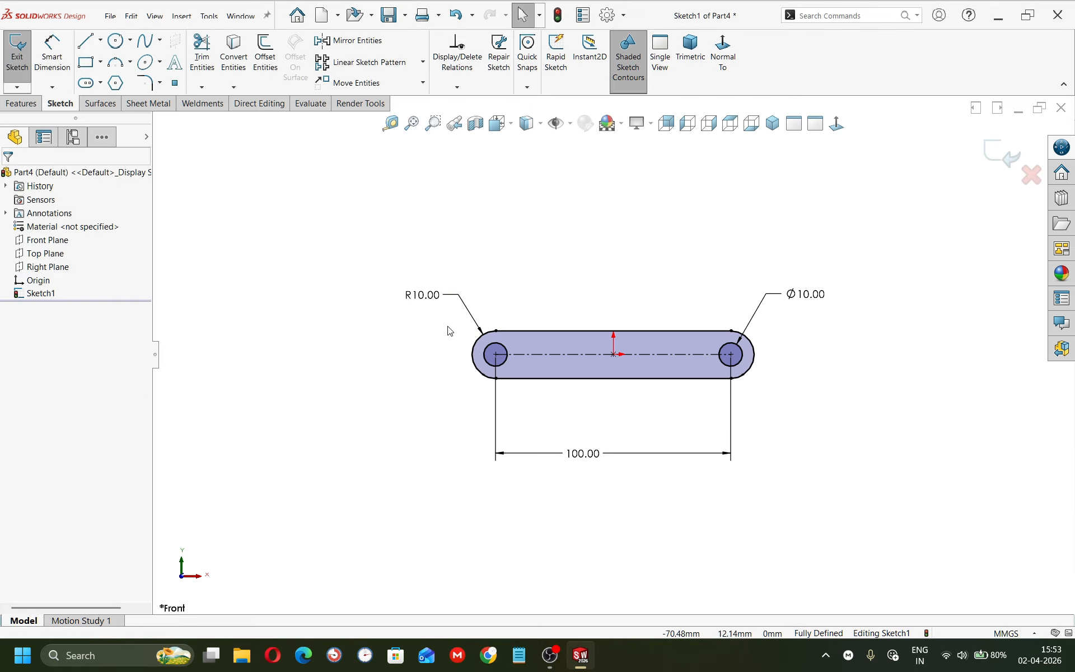
# Sketch a horizontal centerpoint straight slot on the origin between the circles, about 61 mm between arc centres and 13 mm wide
pyautogui.click(100, 82)
pyautogui.click(132, 116)
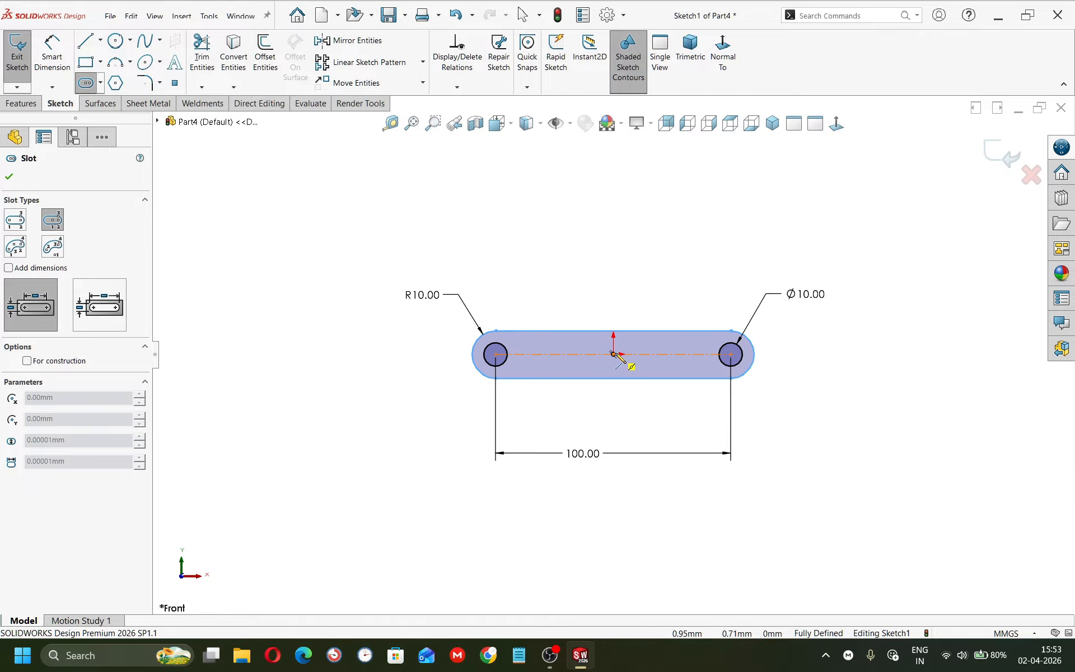
pyautogui.click(613, 354)
pyautogui.click(686, 354)
pyautogui.click(688, 369)
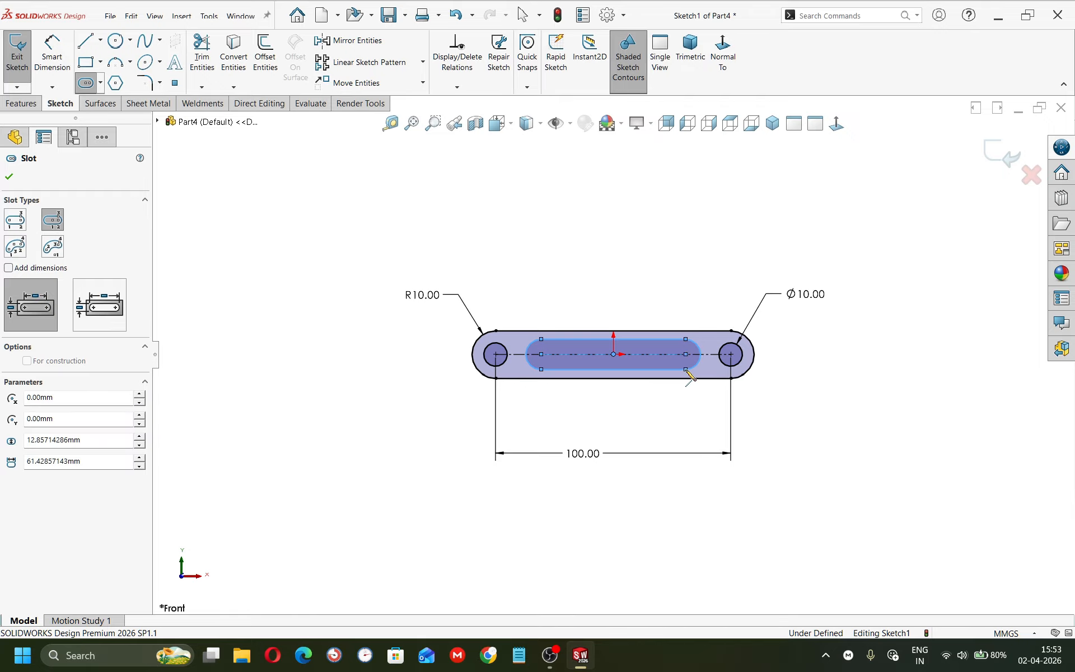
pyautogui.press('Escape')
# Dimension the inner slot's right end radius to 5 mm
pyautogui.moveTo(689, 556); pyautogui.dragTo(726, 316, button='right')
pyautogui.click(698, 351)
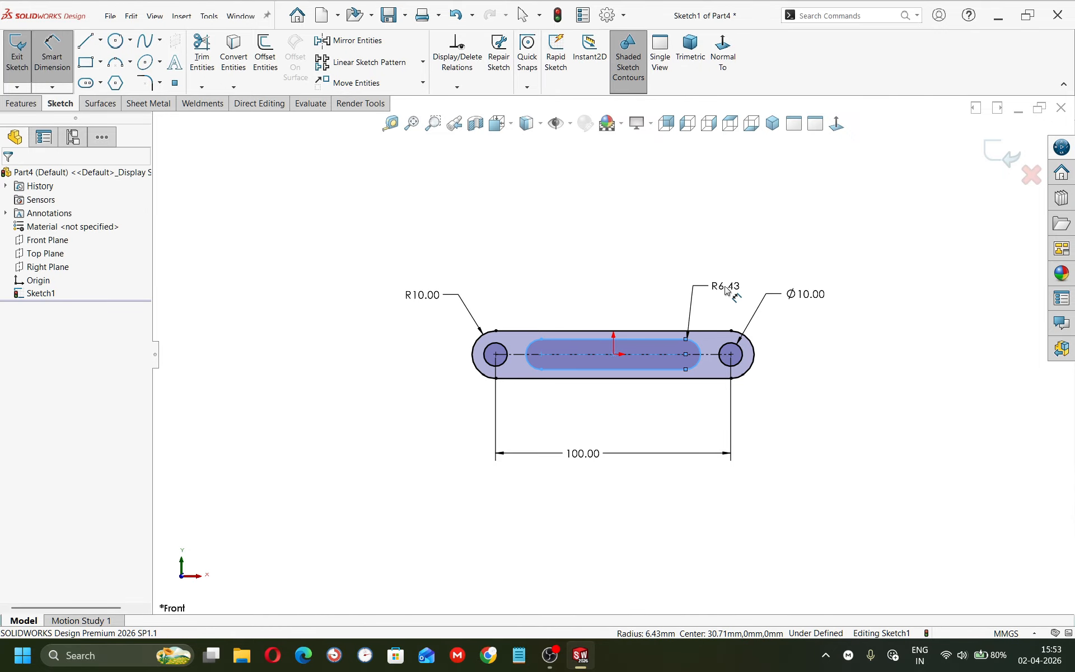
pyautogui.click(723, 288)
pyautogui.write('5')
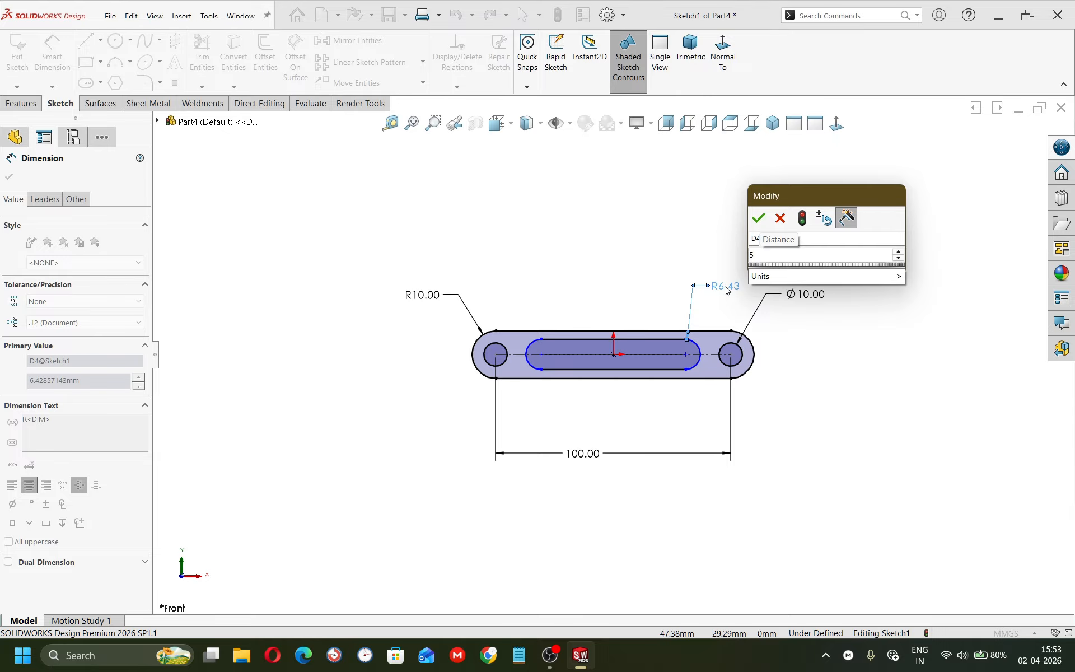
pyautogui.press('Return')
pyautogui.press('Escape')
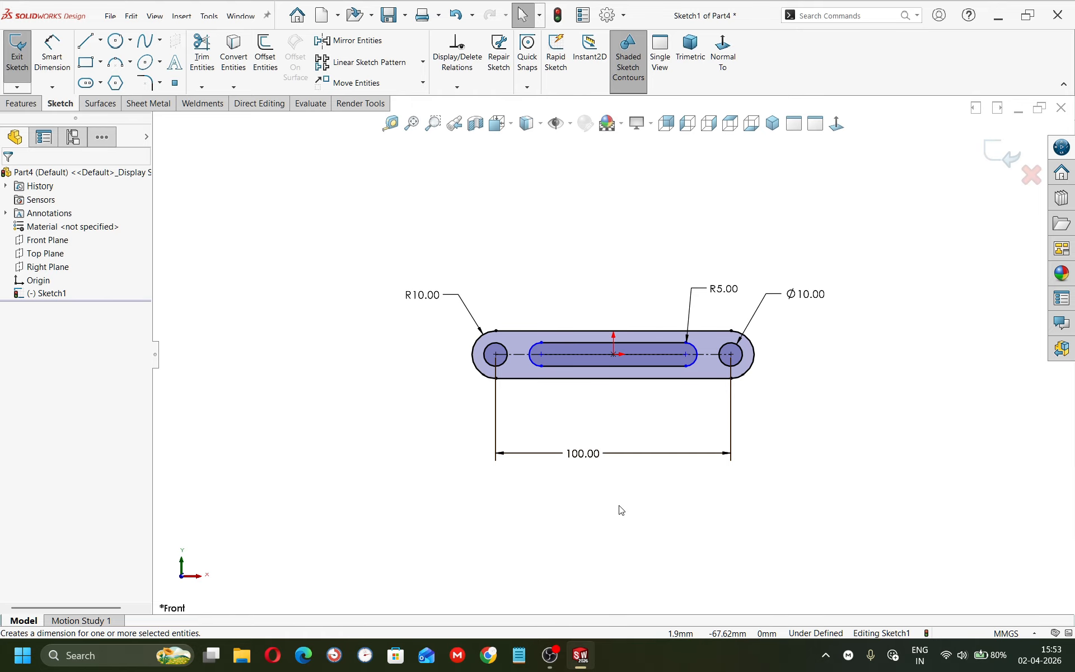
# Dimension the distance from the left hole's centre to the inner slot's left arc centre to 15 mm
pyautogui.moveTo(618, 506); pyautogui.dragTo(622, 280, button='right')
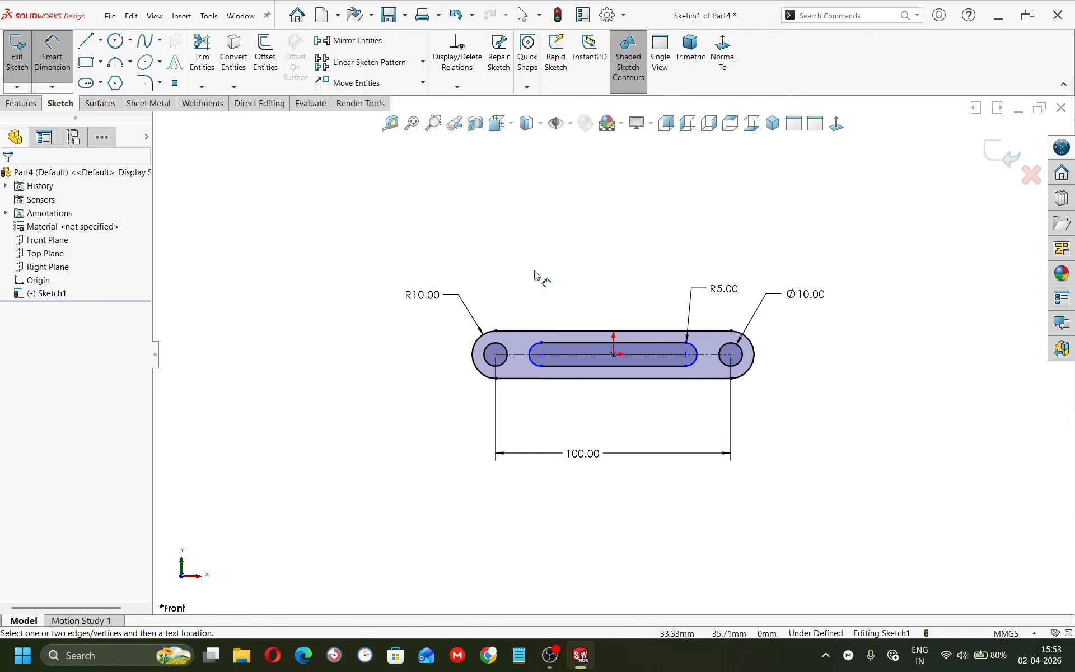
pyautogui.click(496, 355)
pyautogui.click(540, 354)
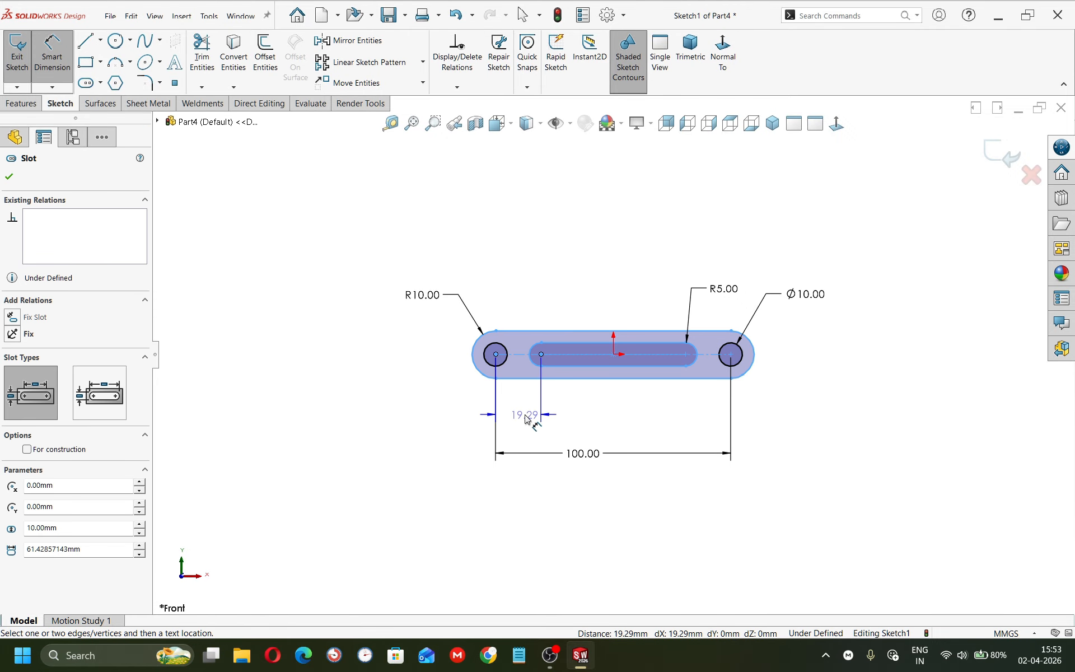
pyautogui.click(529, 416)
pyautogui.write('15')
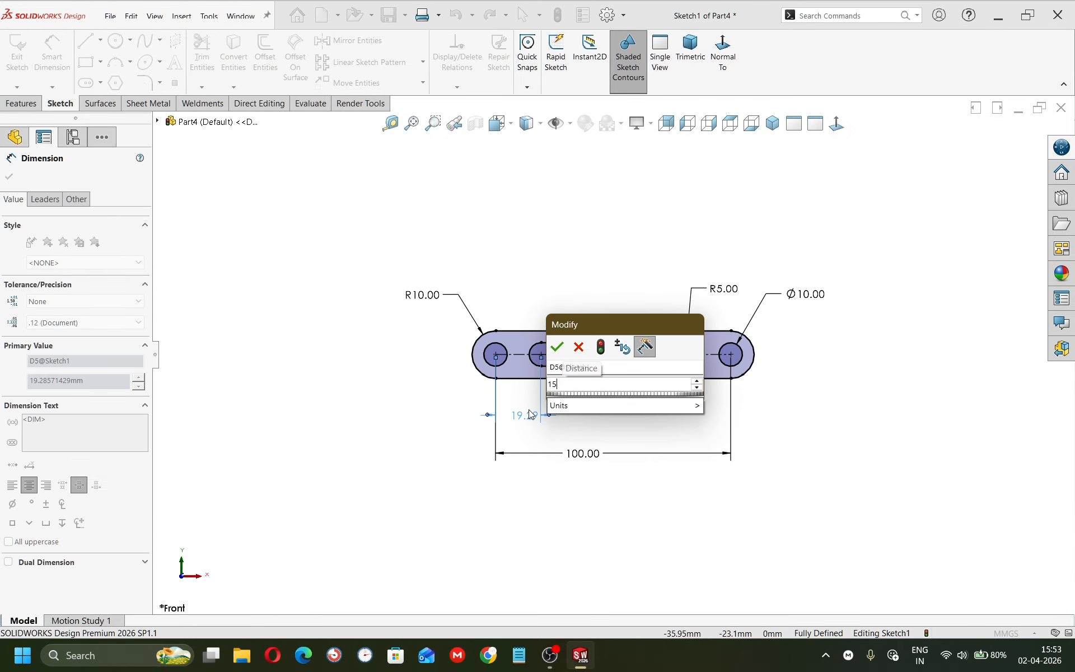
pyautogui.press('Return')
pyautogui.press('Escape')
pyautogui.click(569, 303)
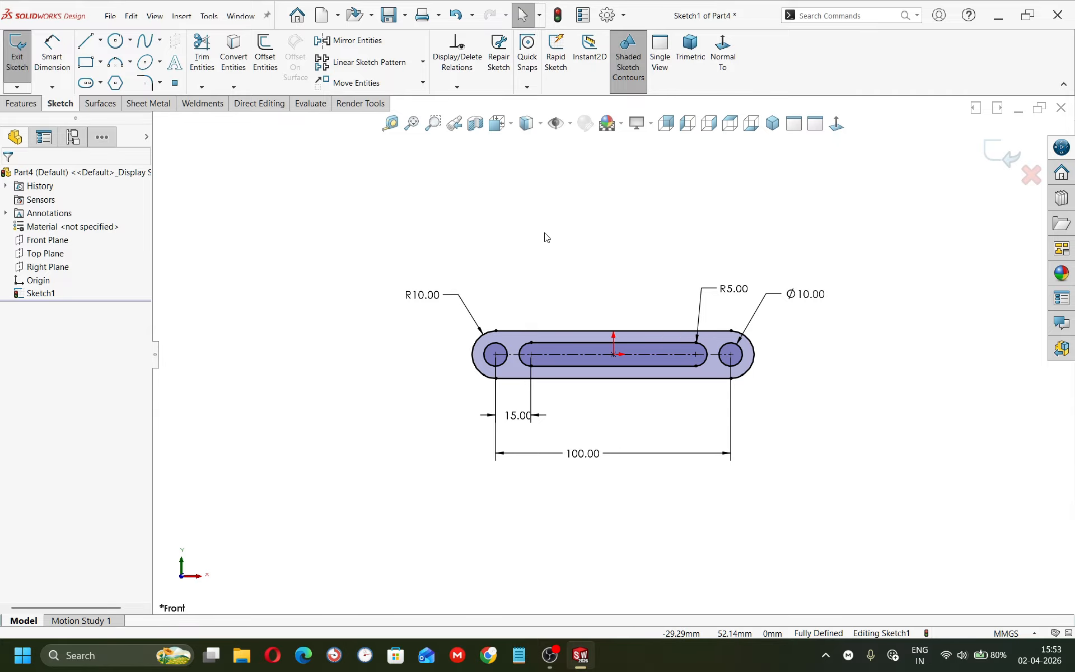
# Extrude the slotted link profile to a depth of 5 mm using the Mid Plane end condition
pyautogui.press('s')
pyautogui.click(815, 251)
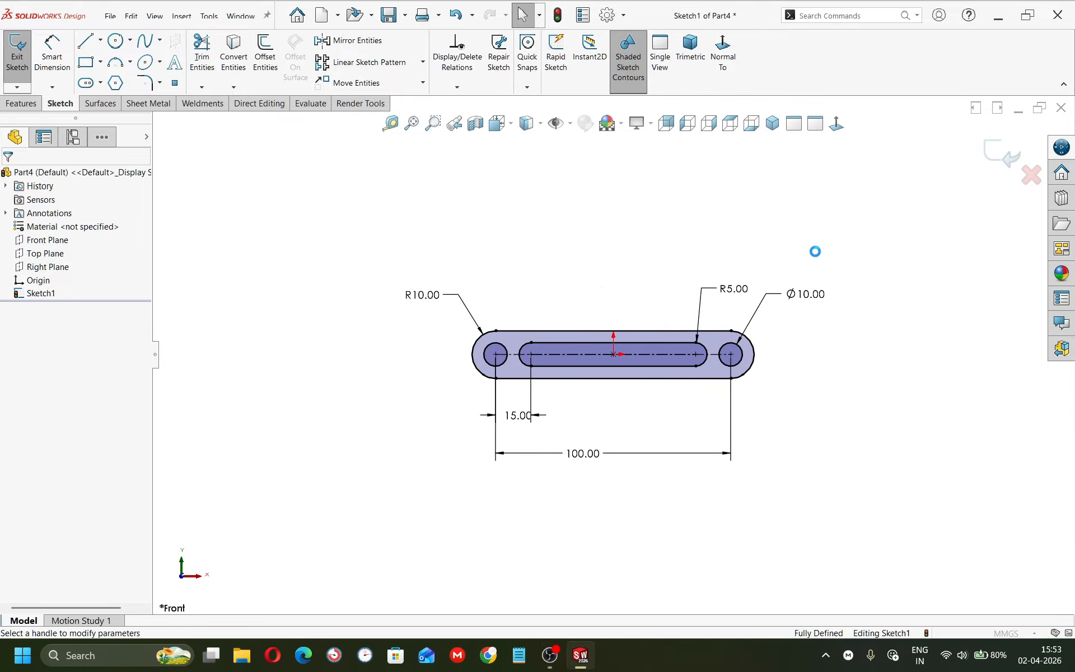
pyautogui.click(82, 255)
pyautogui.click(81, 253)
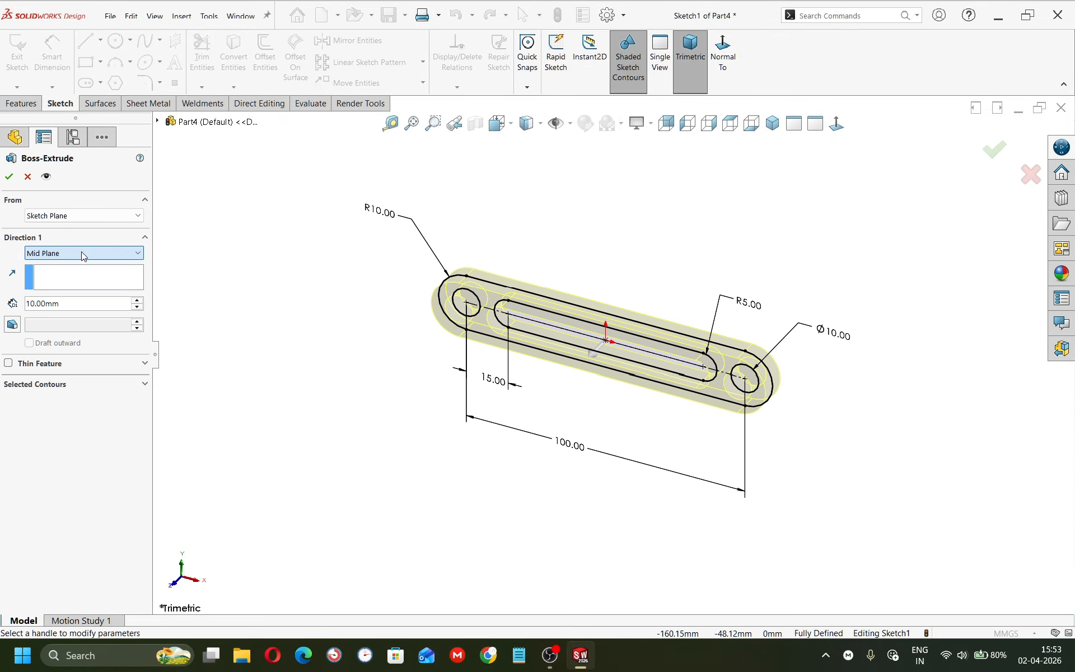
pyautogui.click(50, 300)
pyautogui.write('5')
pyautogui.press('Return')
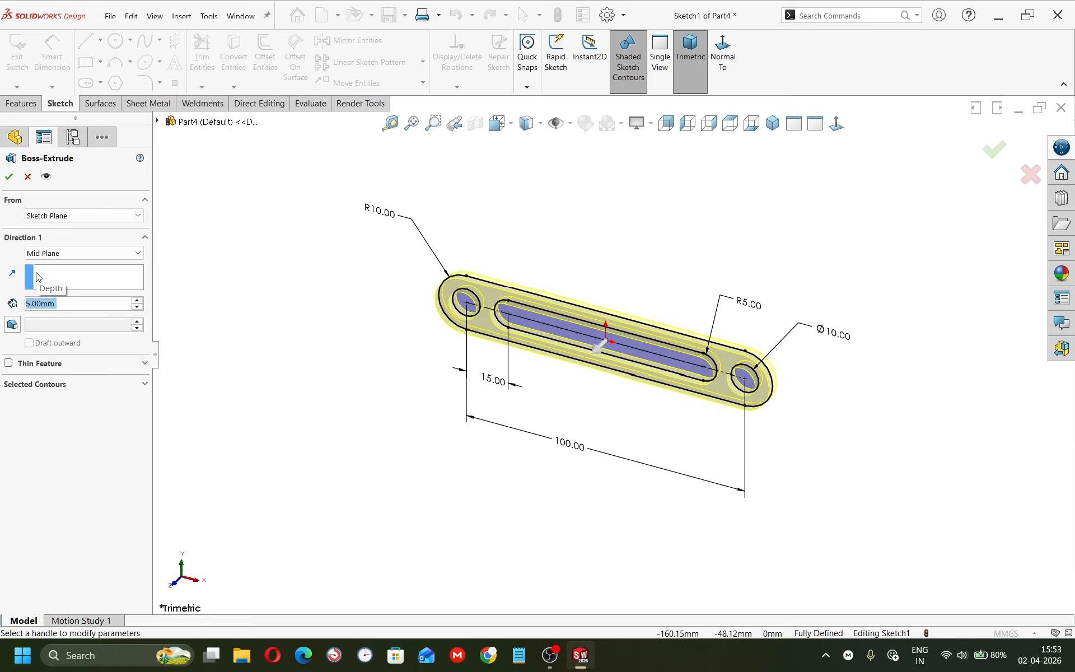
pyautogui.click(9, 176)
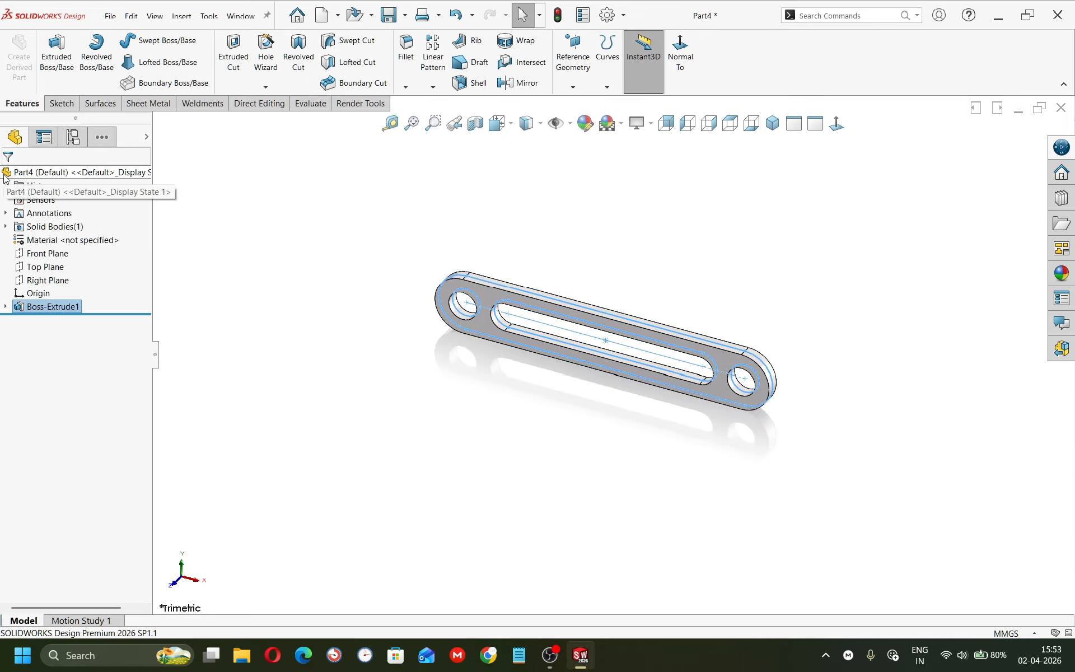
# Show the link in isometric view, save it as "How to draw Rocker mechanism part 4" and close the part
pyautogui.moveTo(420, 210); pyautogui.dragTo(446, 381, button='middle')
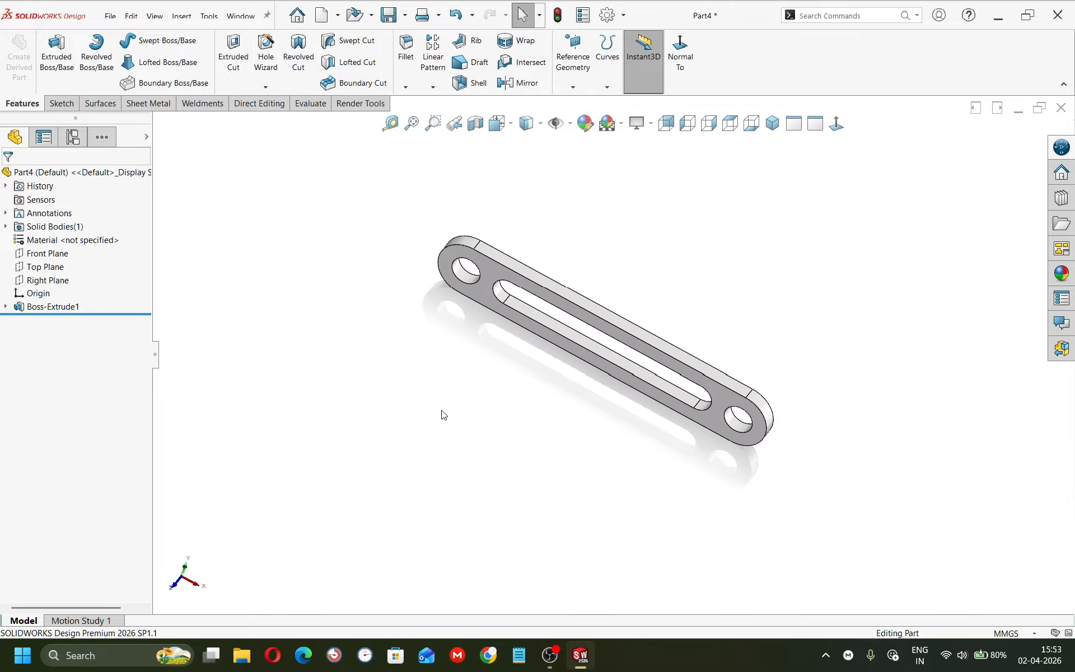
pyautogui.click(772, 123)
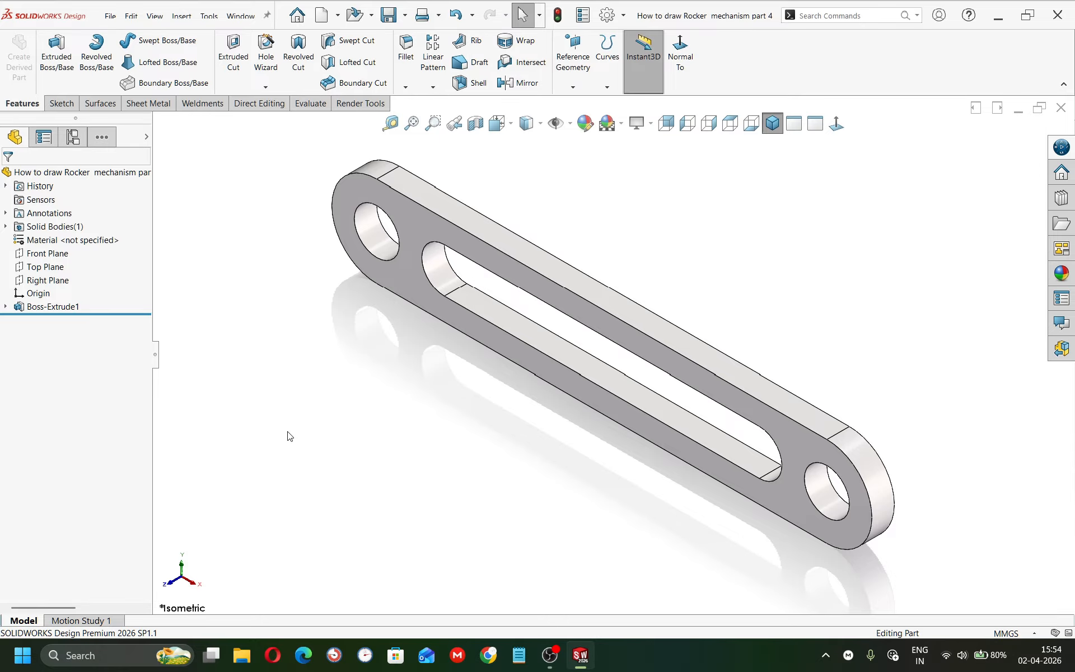
pyautogui.click(1061, 107)
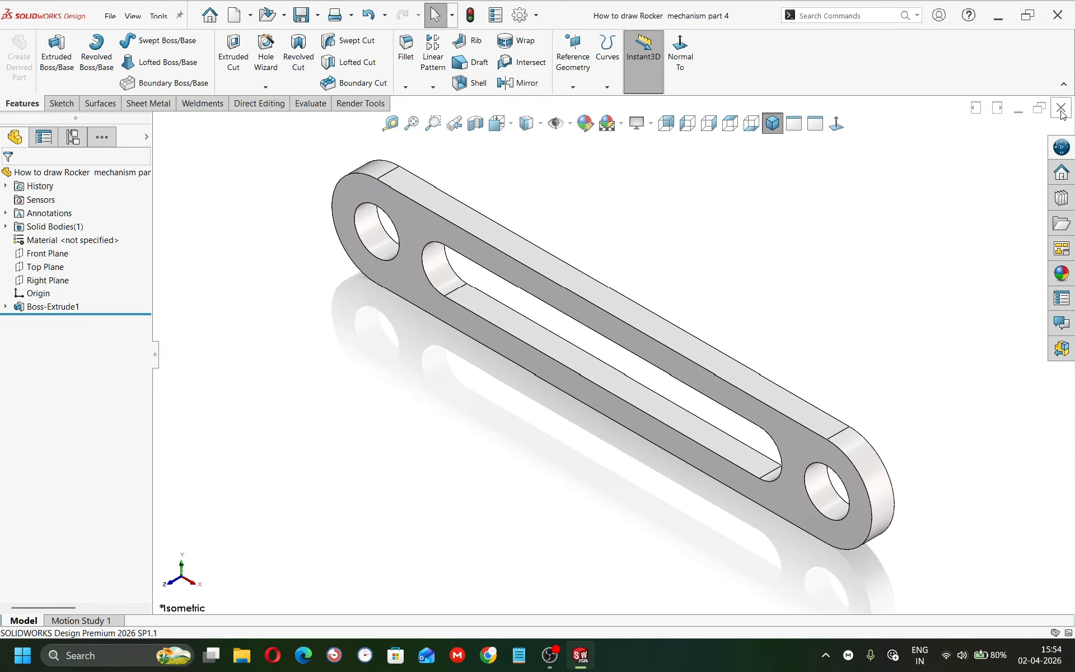
# Create a new document from the Assembly template
pyautogui.click(250, 15)
pyautogui.click(246, 34)
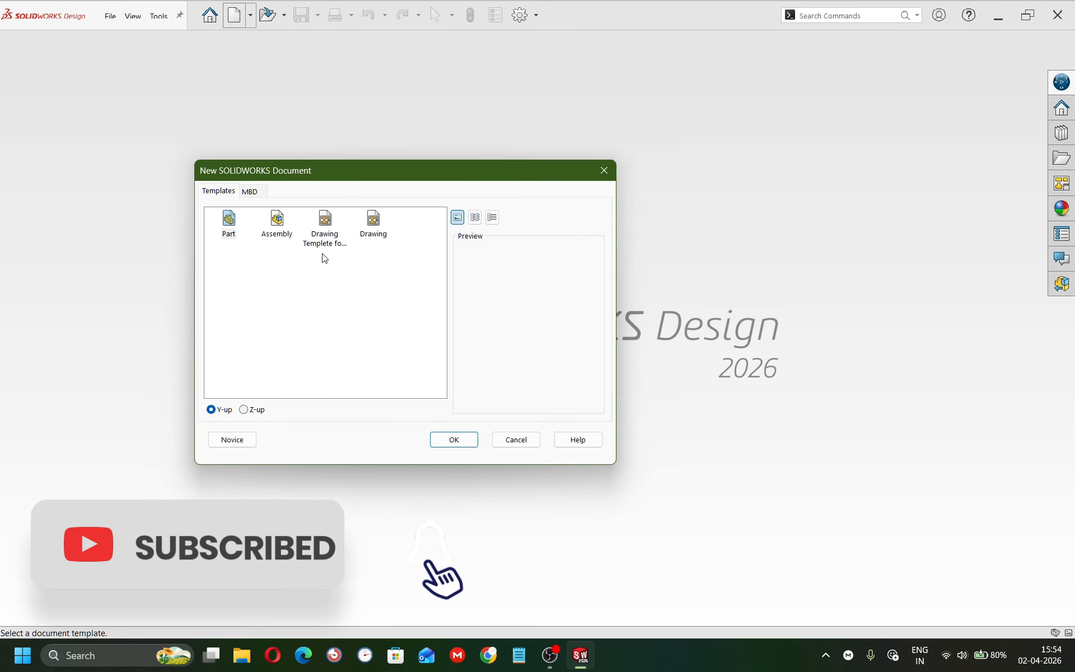
pyautogui.click(275, 222)
pyautogui.click(453, 444)
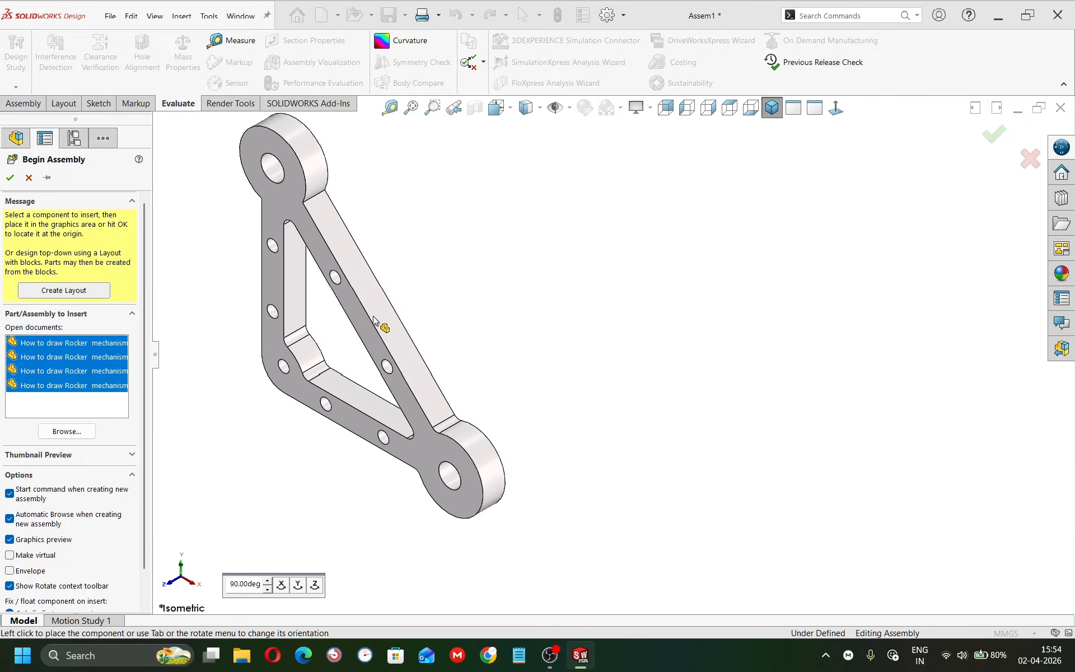
# Insert the four open rocker mechanism parts into the assembly, placing the triangular link first and the three links beside it
pyautogui.click(383, 320)
pyautogui.scroll(12, 654, 258)
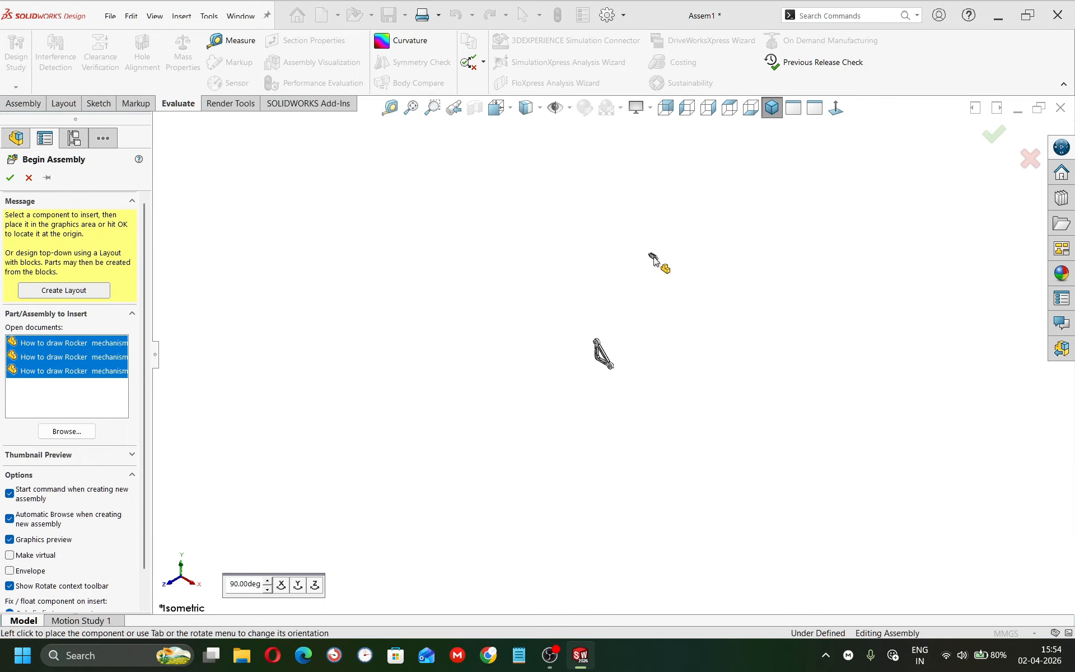
pyautogui.click(634, 322)
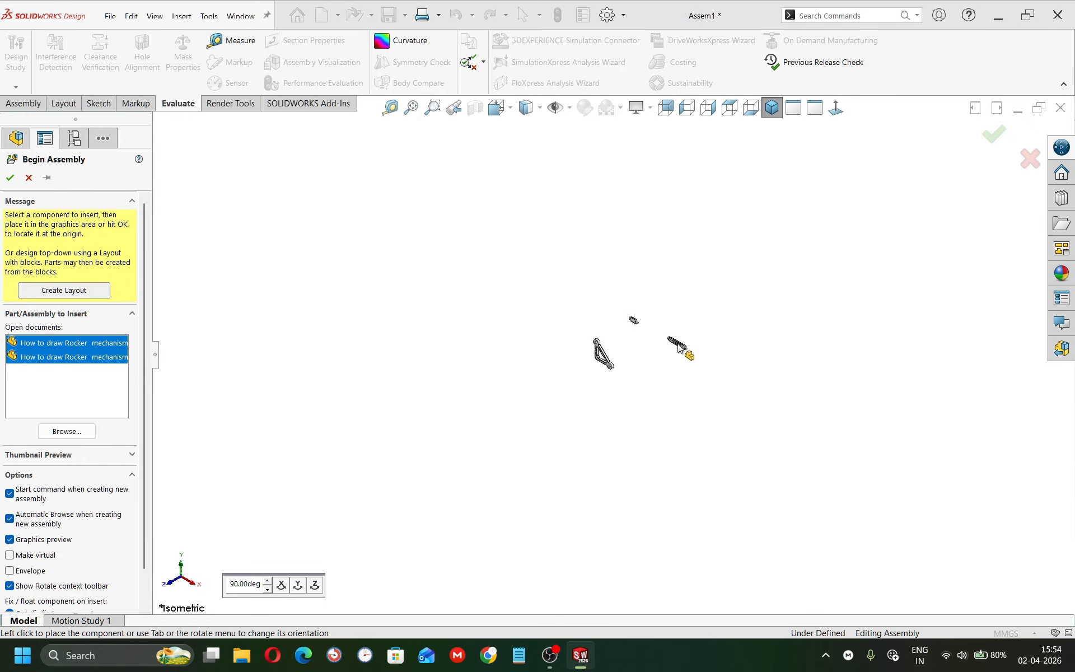
pyautogui.click(678, 378)
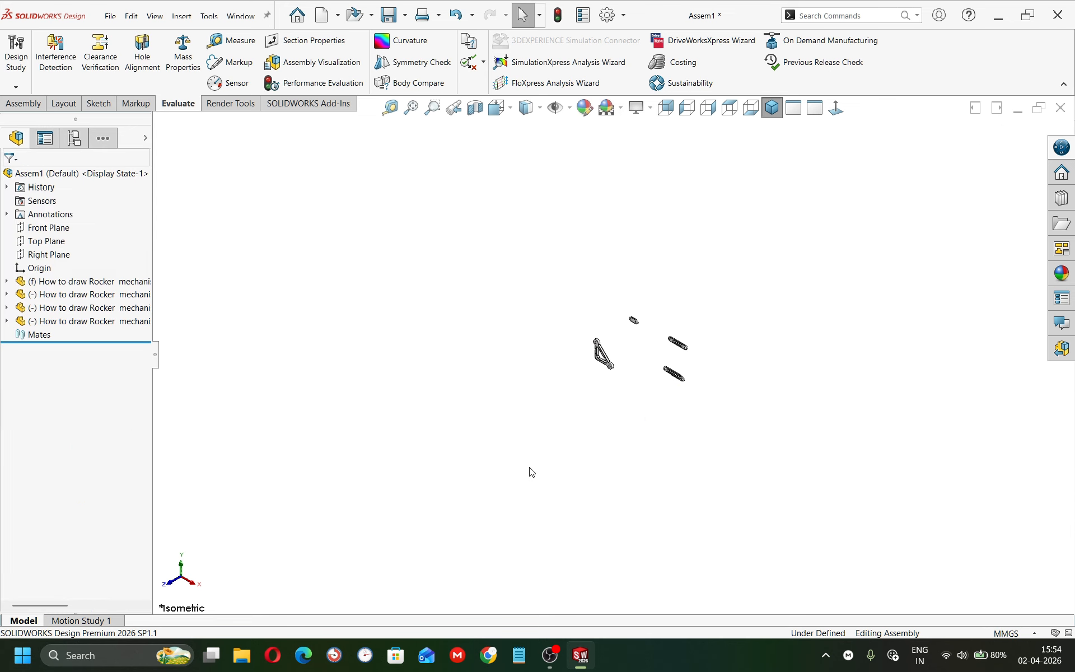
# Open the short two-hole link from the assembly as its own part document
pyautogui.click(772, 107)
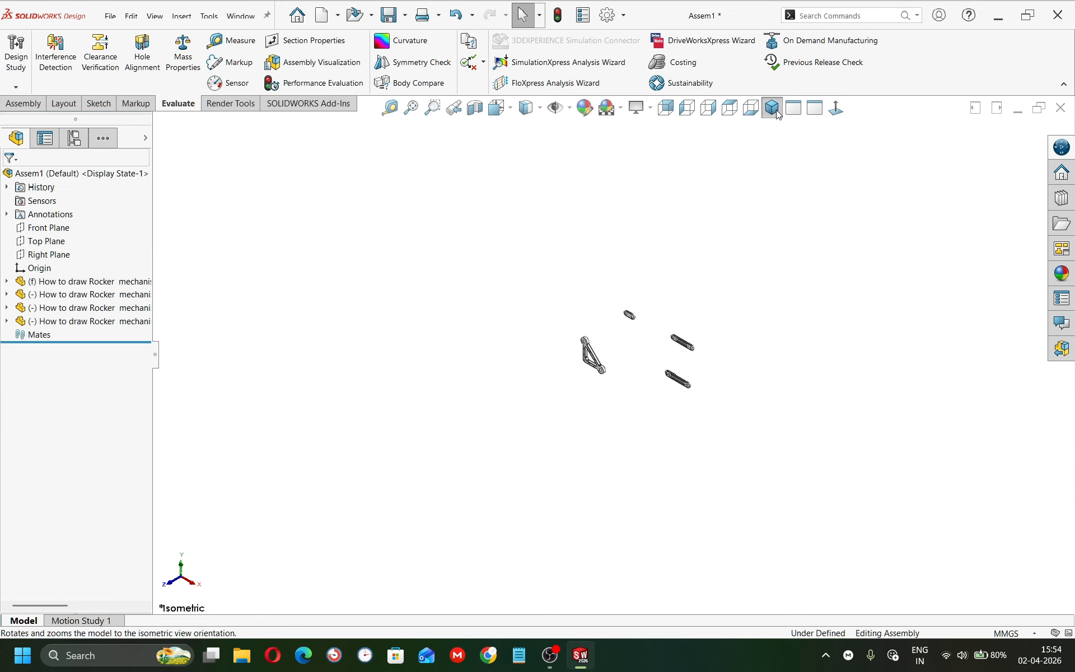
pyautogui.moveTo(428, 385); pyautogui.dragTo(463, 364)
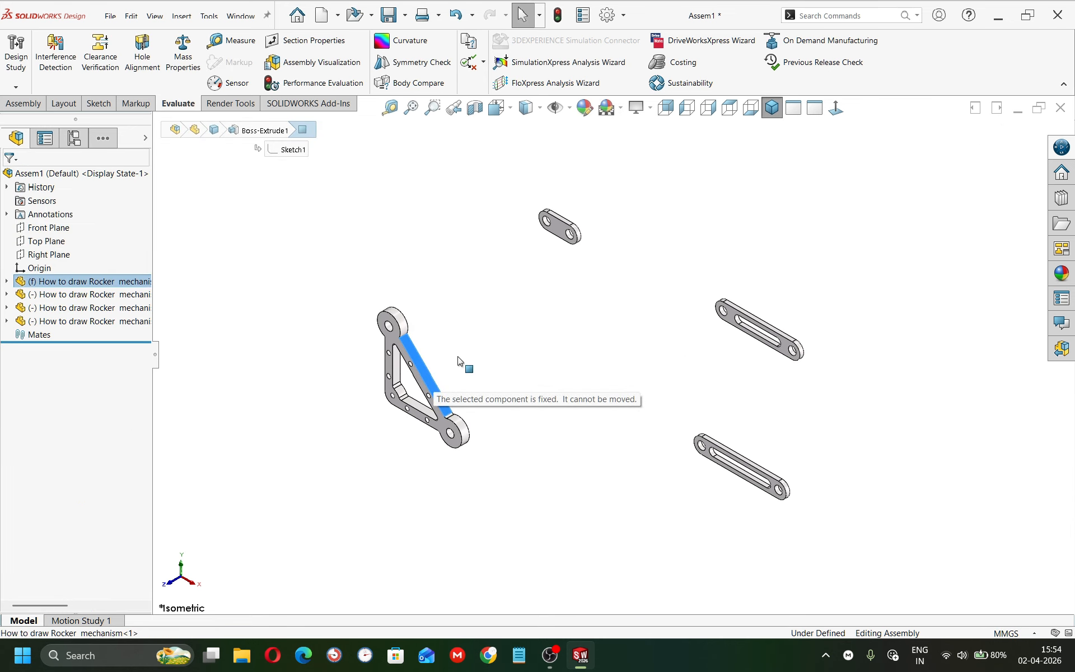
pyautogui.click(545, 336)
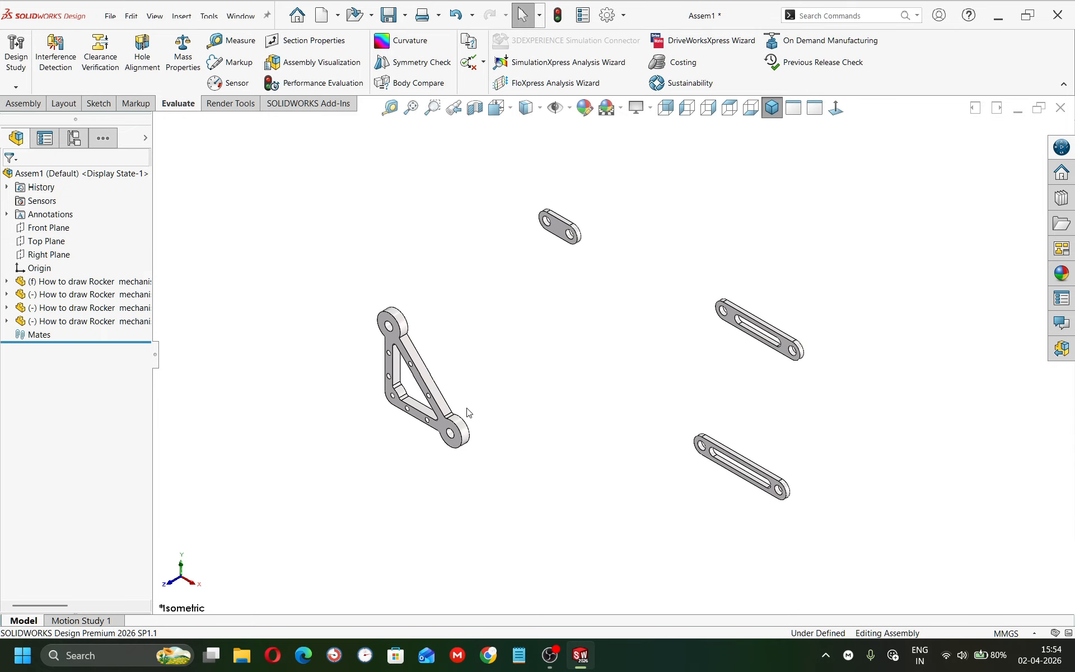
pyautogui.moveTo(468, 412); pyautogui.dragTo(485, 348, button='middle')
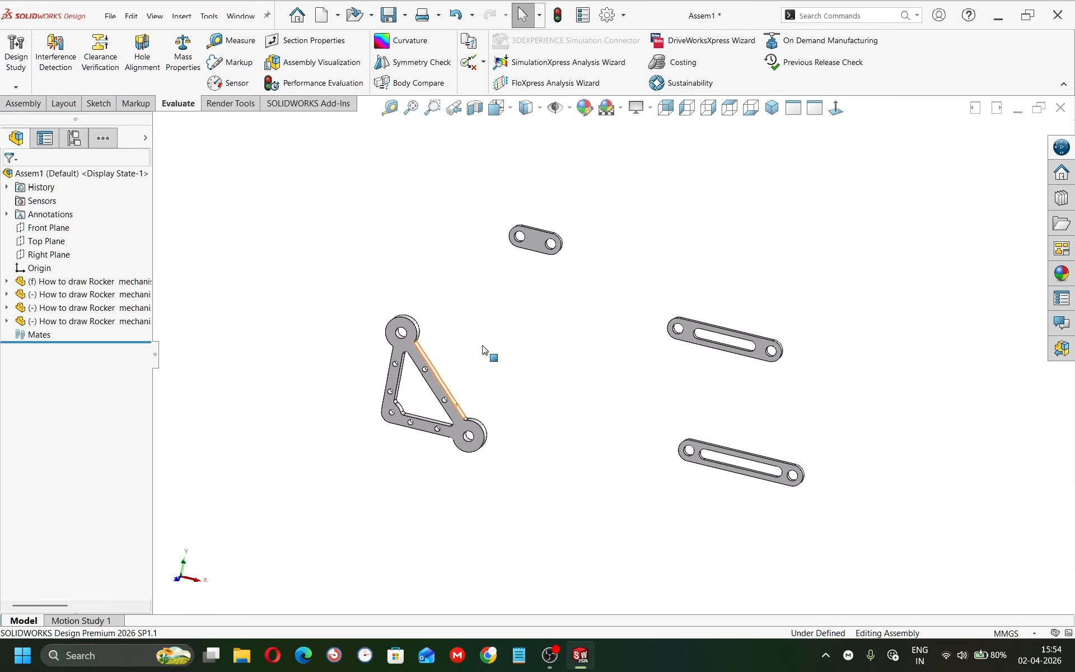
pyautogui.scroll(-3, 529, 256)
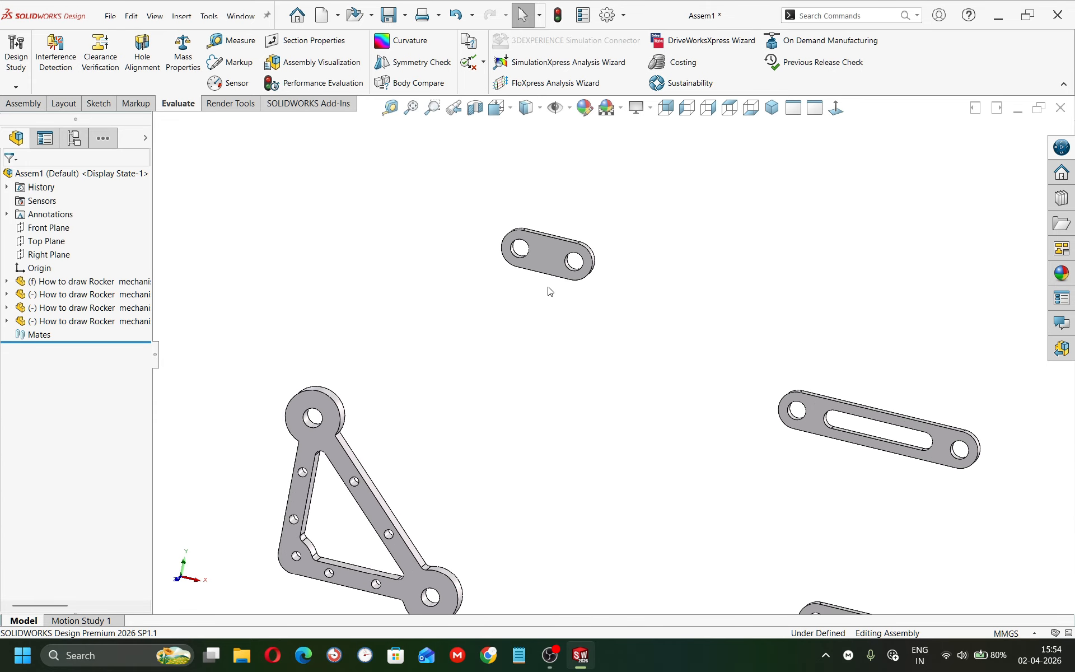
pyautogui.click(546, 254)
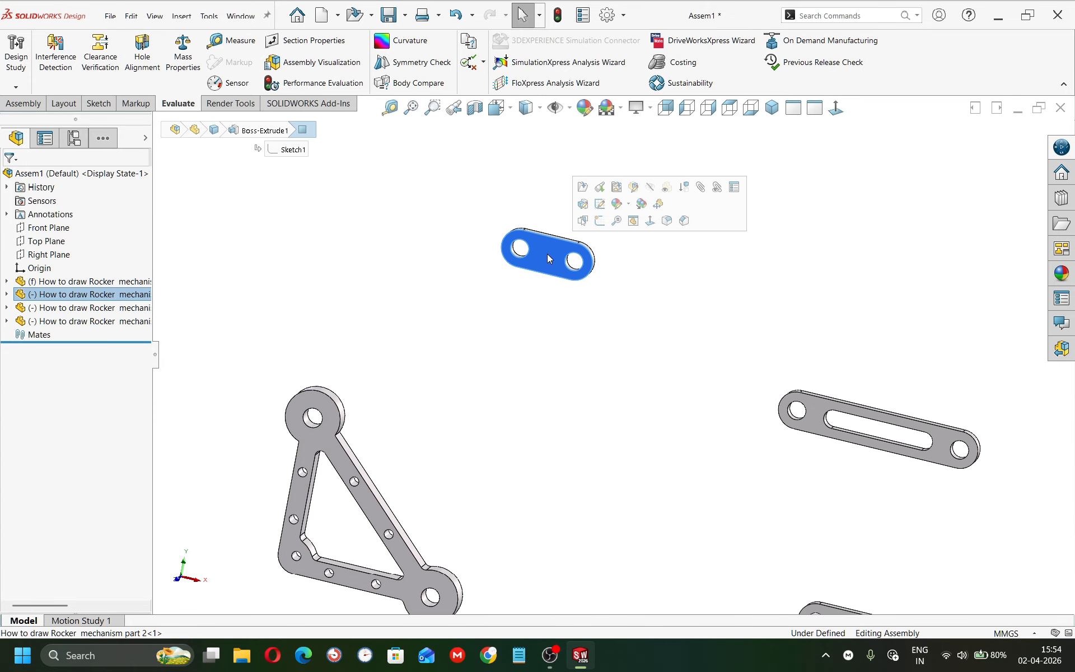
pyautogui.click(585, 199)
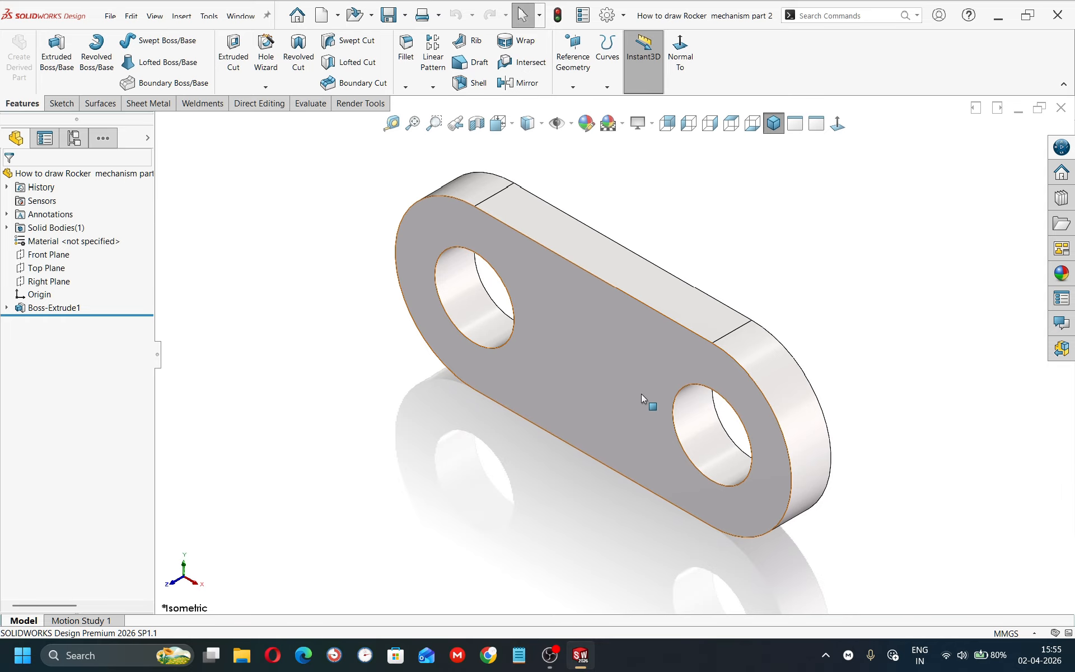
# Review the extrusion settings and sketch dimensions of the short link's base feature
pyautogui.click(6, 306)
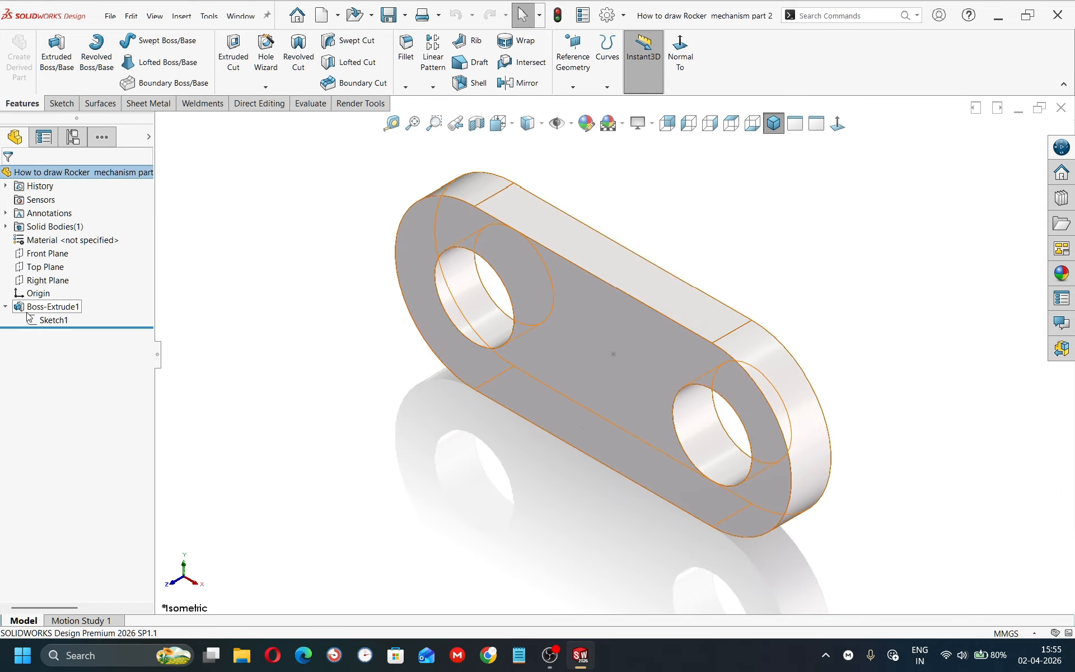
pyautogui.click(56, 320)
pyautogui.click(72, 289)
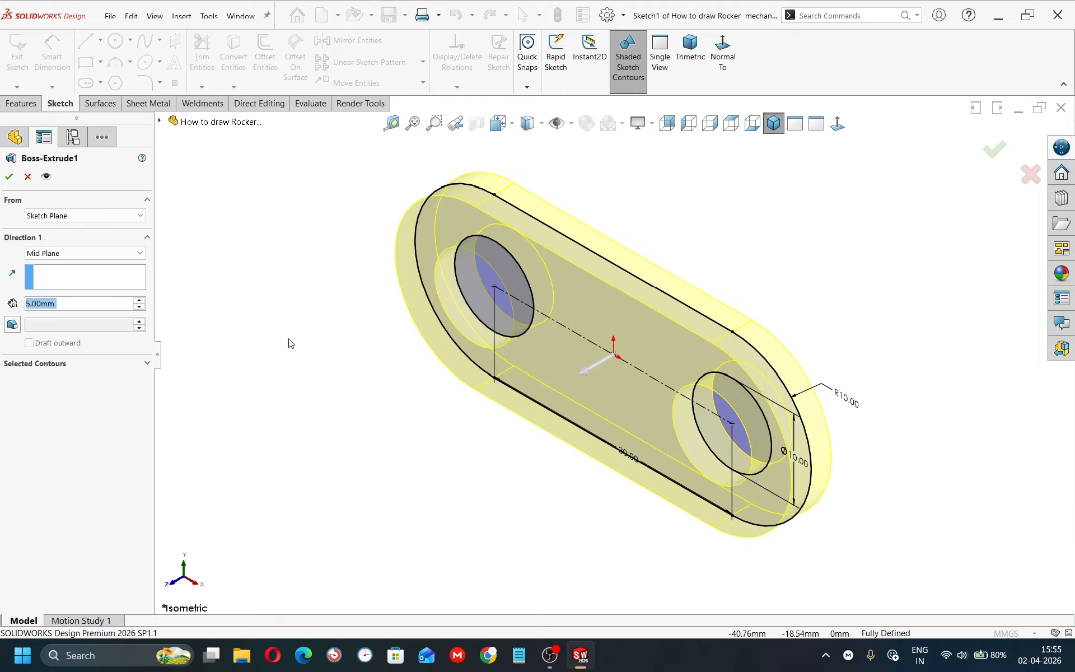
pyautogui.moveTo(379, 405); pyautogui.dragTo(438, 349, button='middle')
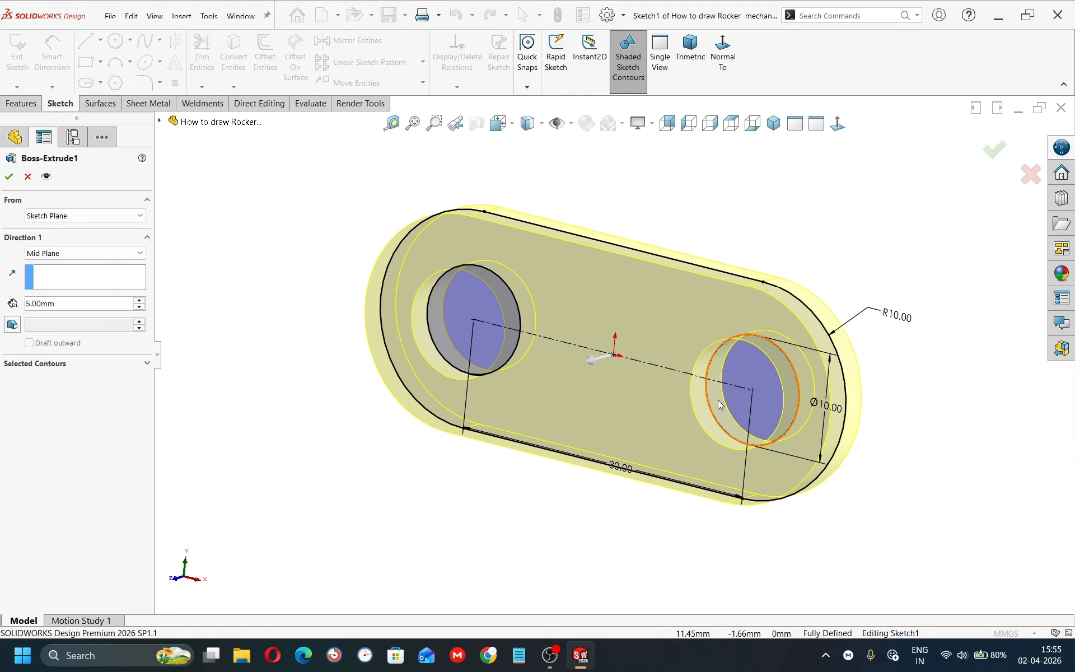
pyautogui.click(9, 177)
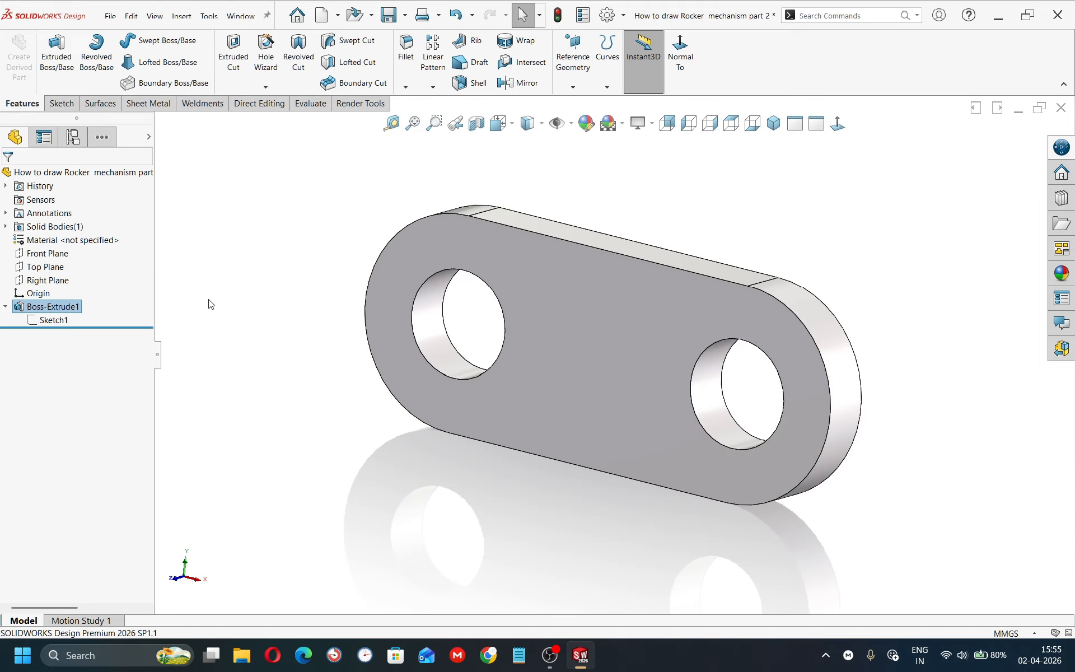
# Redefine the short link's base extrusion with the body region and one hole's circle as selected contours, filling that hole
pyautogui.click(52, 309)
pyautogui.click(62, 273)
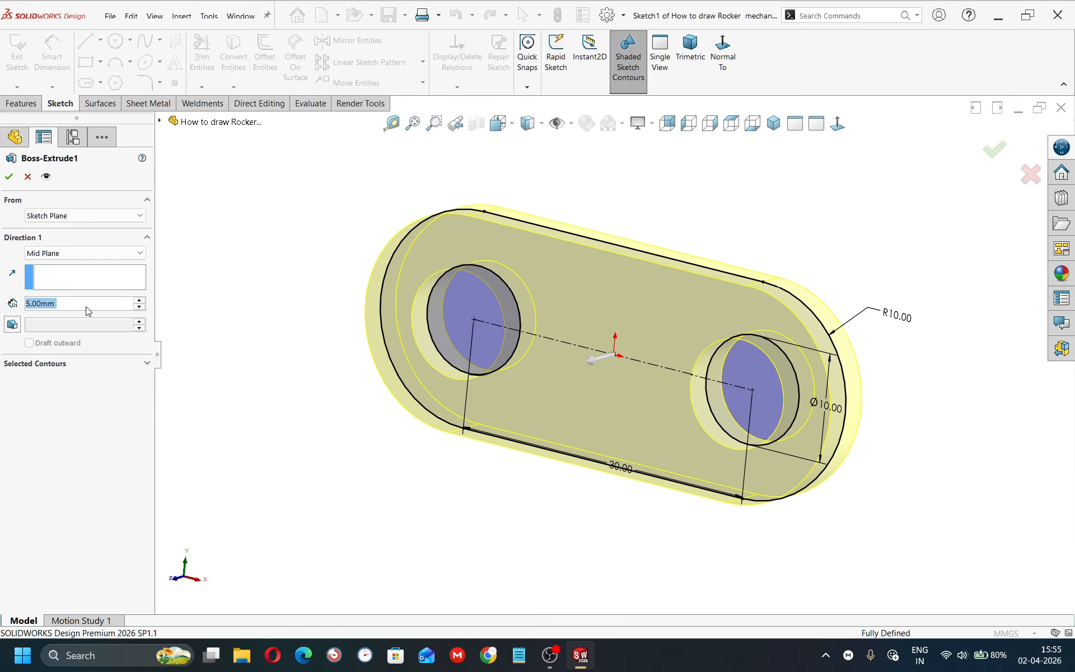
pyautogui.click(90, 365)
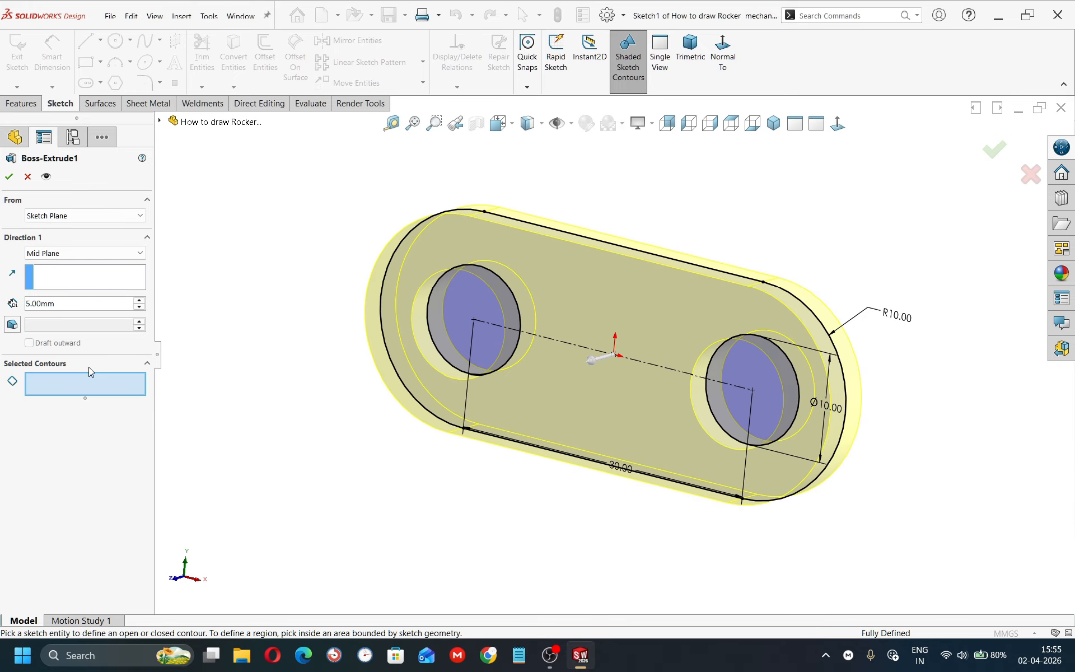
pyautogui.click(705, 426)
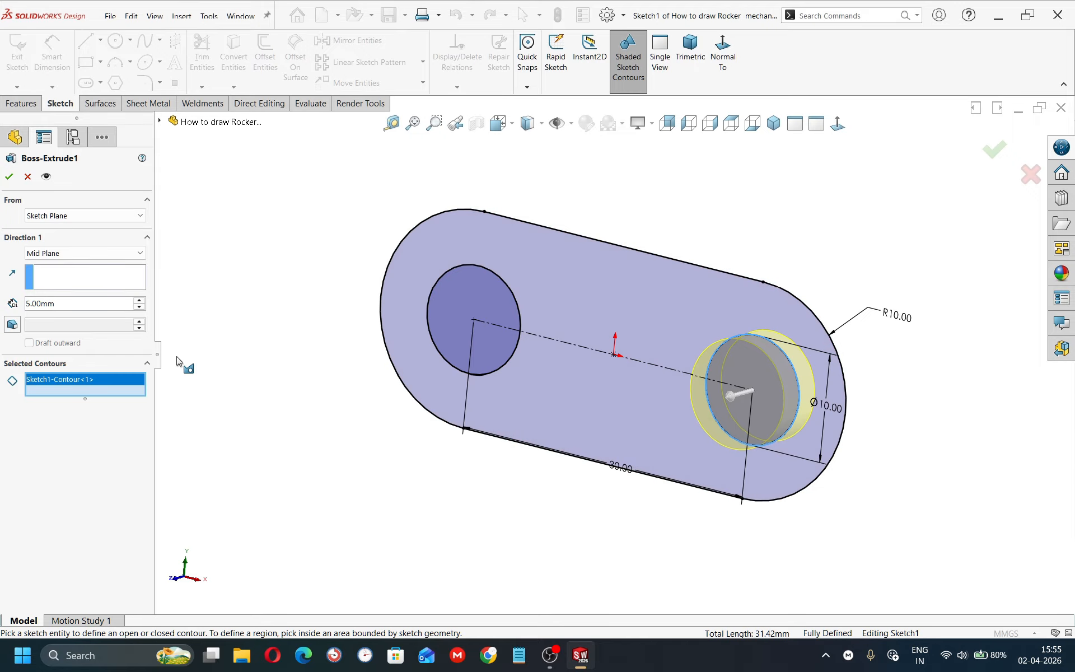
pyautogui.click(443, 397)
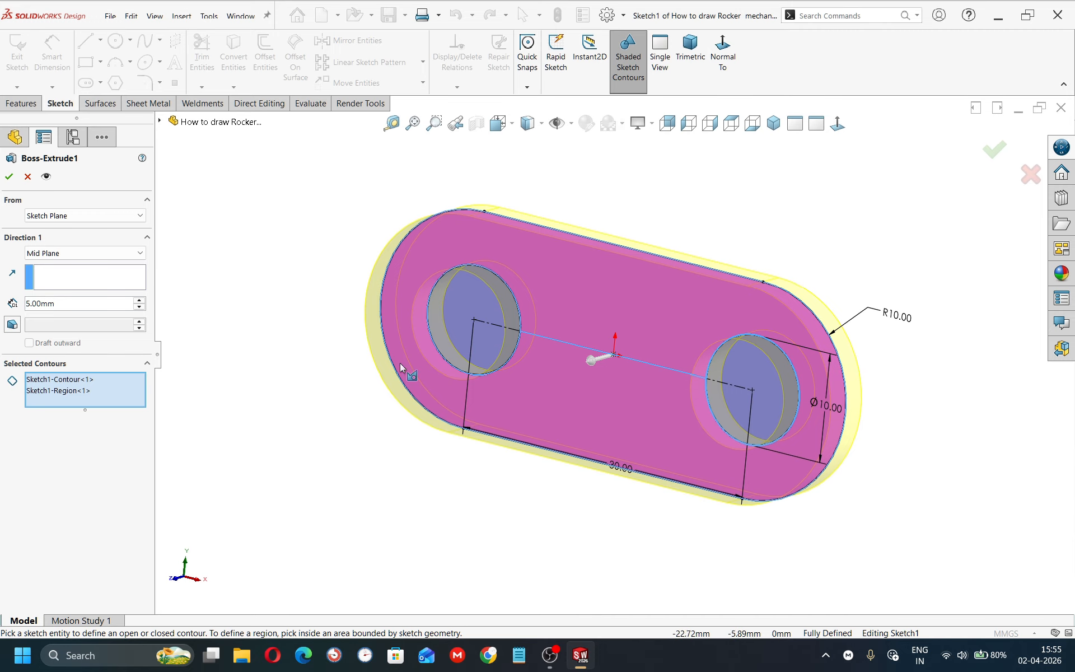
pyautogui.moveTo(363, 431); pyautogui.dragTo(556, 309, button='middle')
pyautogui.rightClick(99, 380)
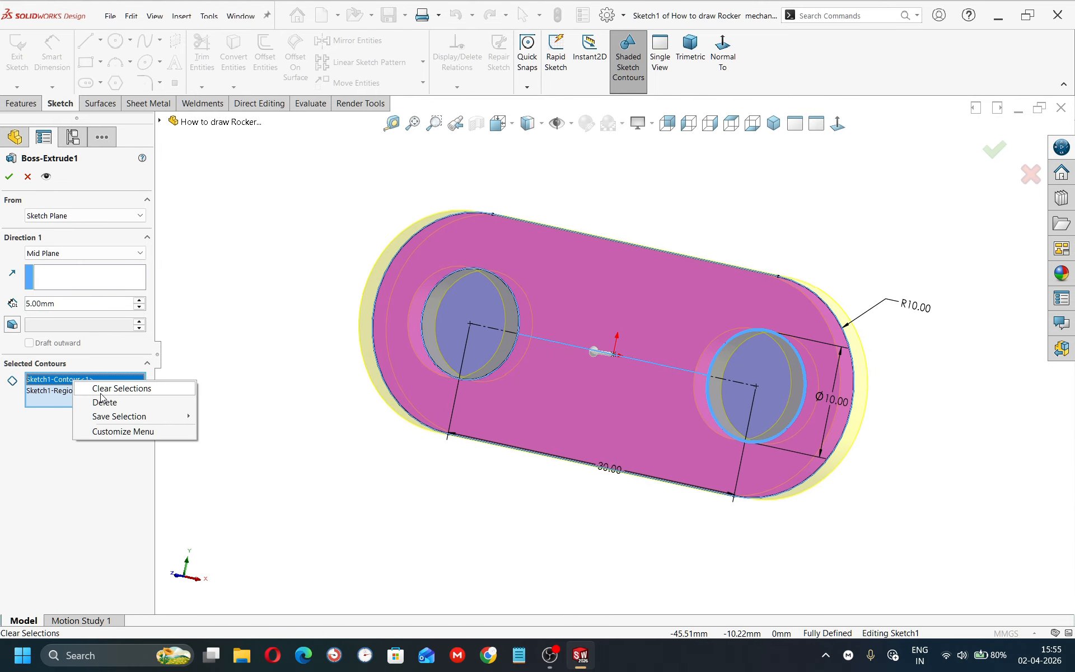
pyautogui.click(130, 386)
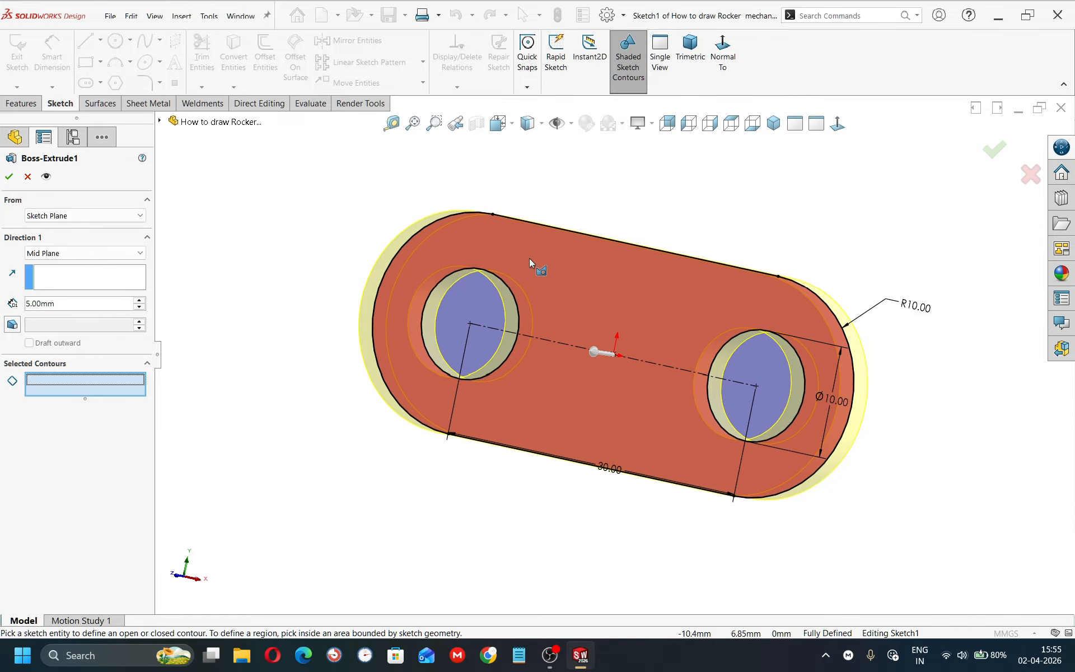
pyautogui.click(532, 254)
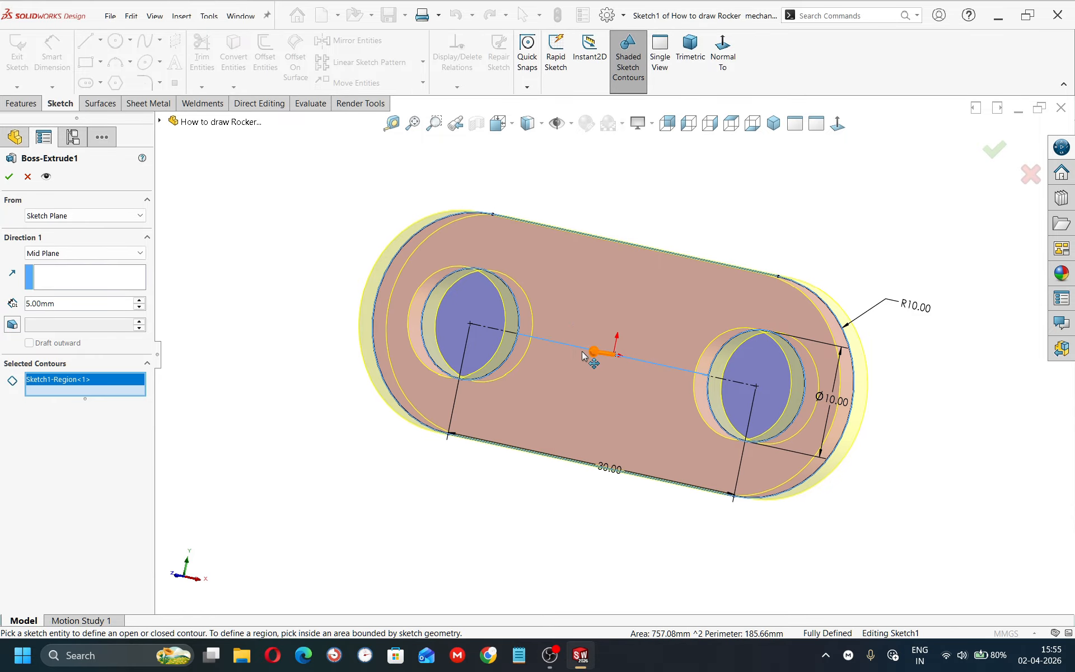
pyautogui.moveTo(593, 355); pyautogui.dragTo(563, 324, button='middle')
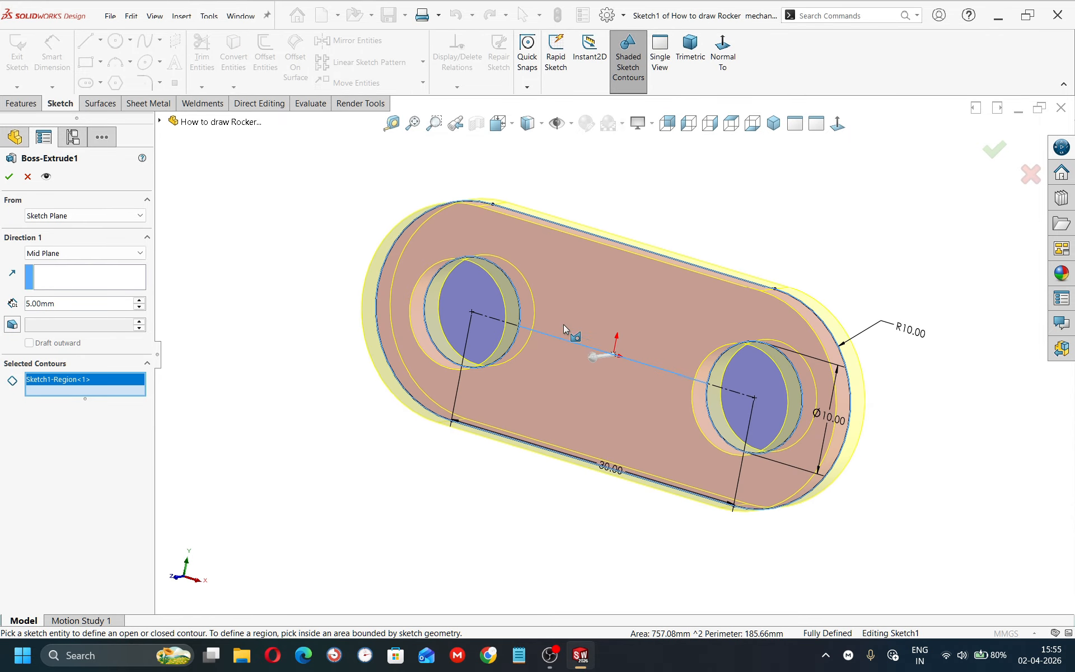
pyautogui.click(710, 414)
pyautogui.click(9, 176)
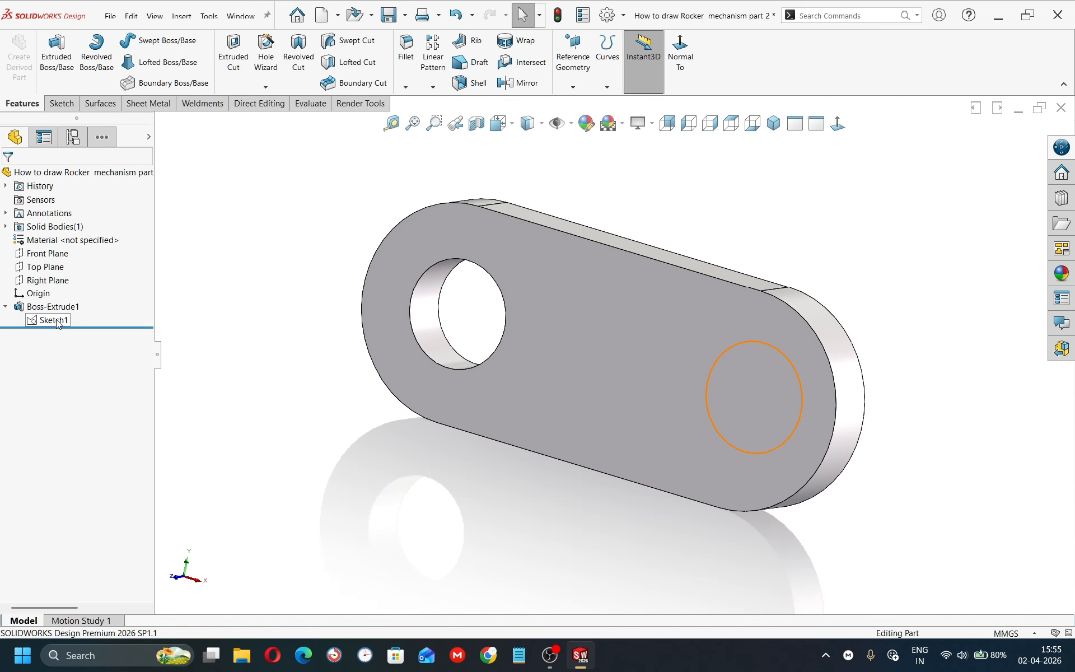
# Begin a new boss extrusion from the link's existing sketch with a Blind end condition and 15 mm depth
pyautogui.click(61, 323)
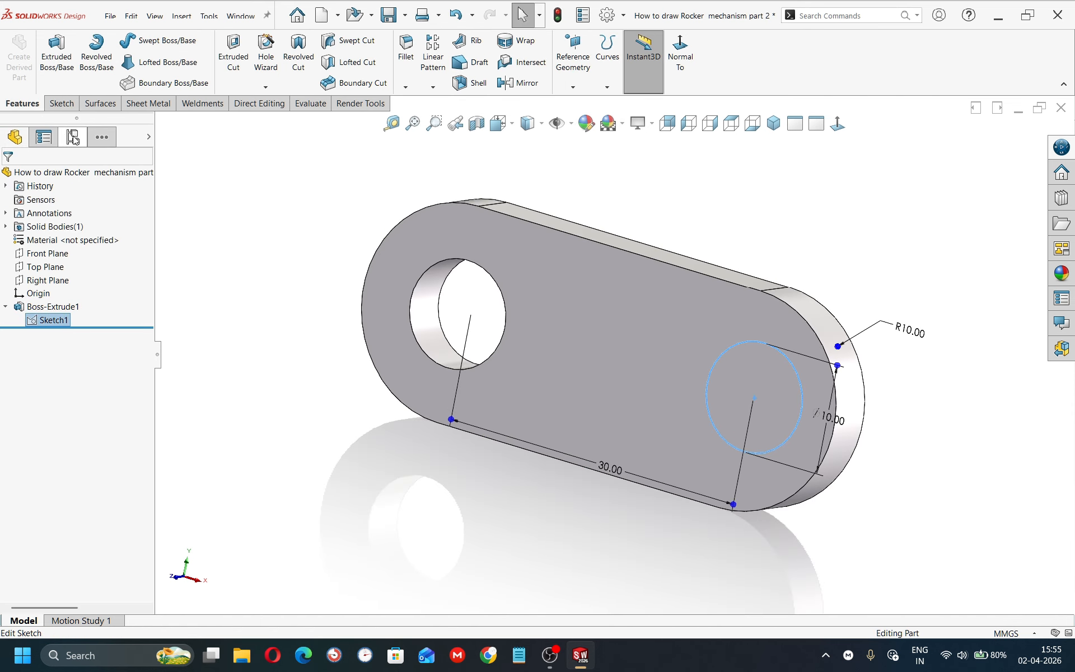
pyautogui.click(66, 83)
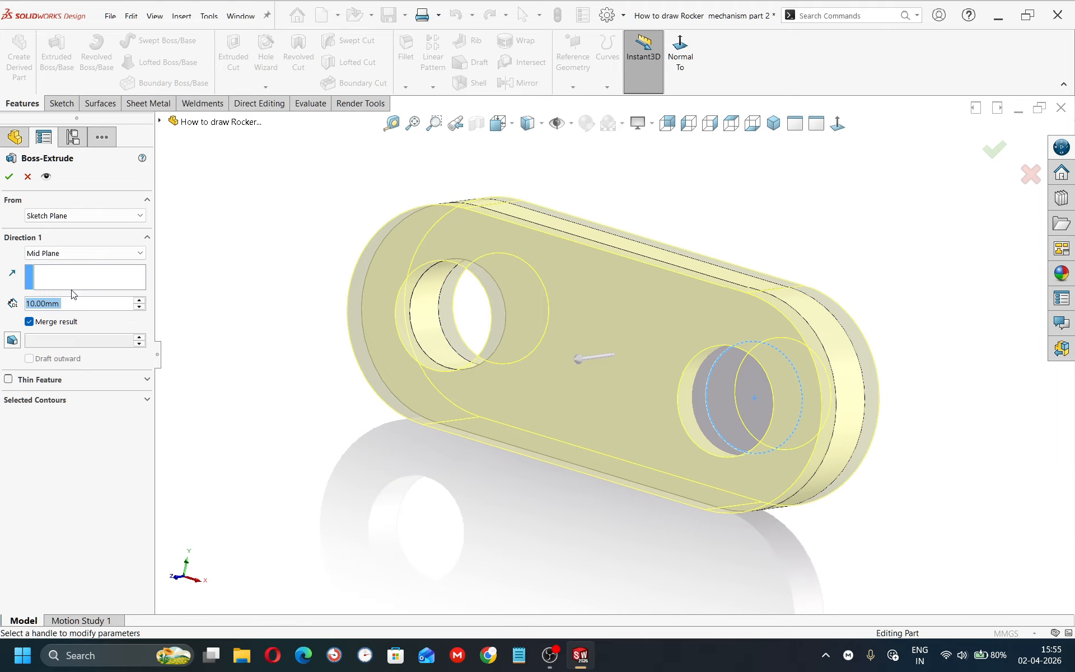
pyautogui.write('5')
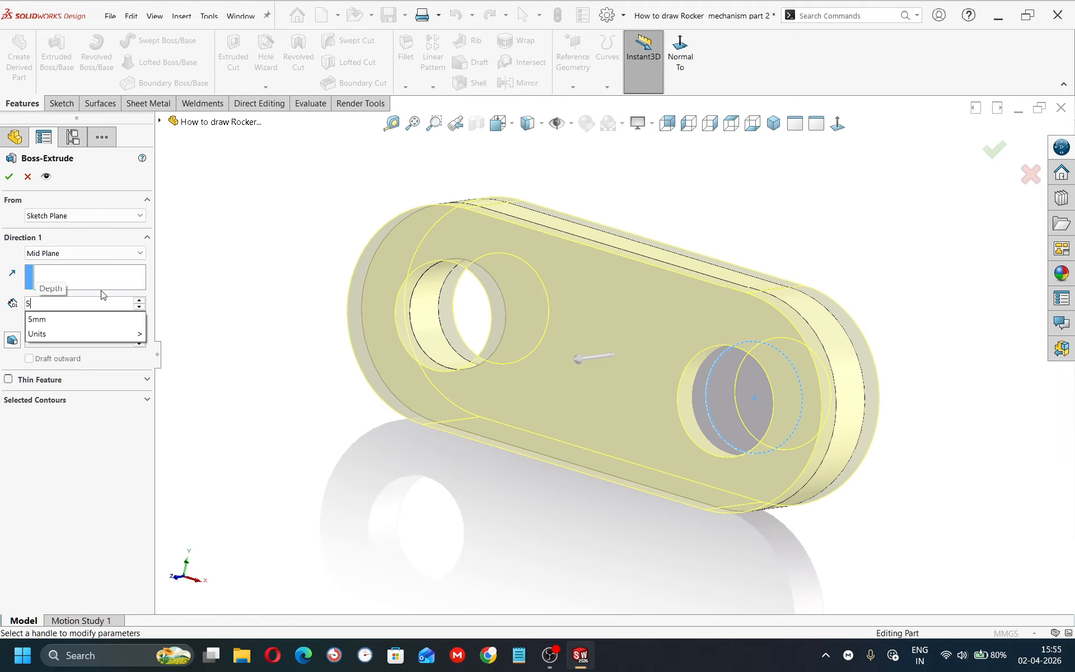
pyautogui.click(108, 253)
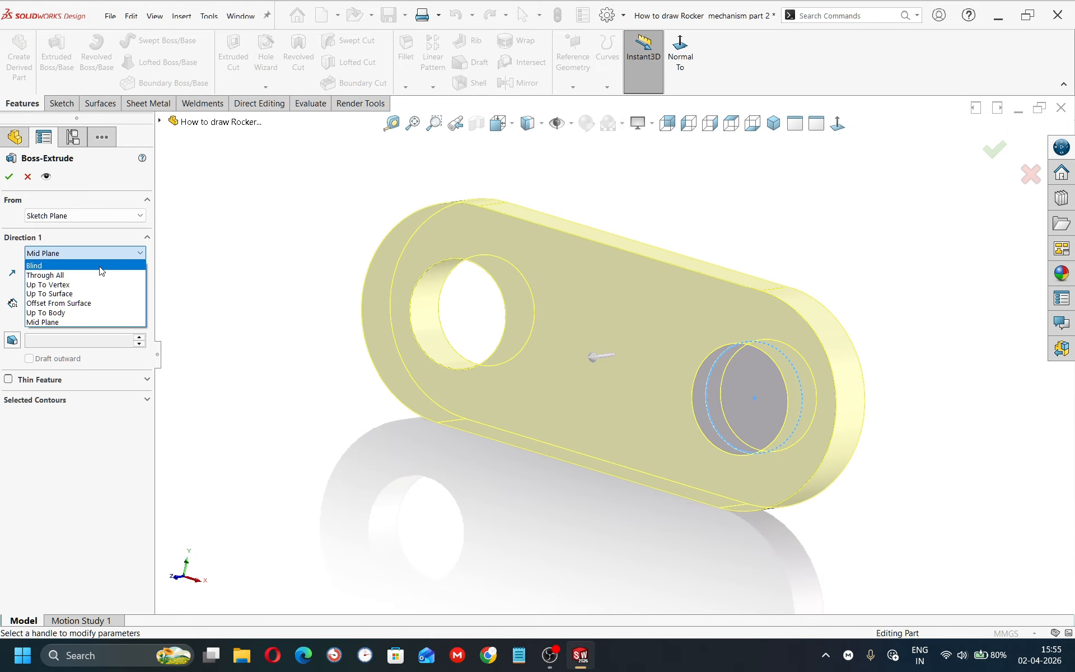
pyautogui.click(61, 263)
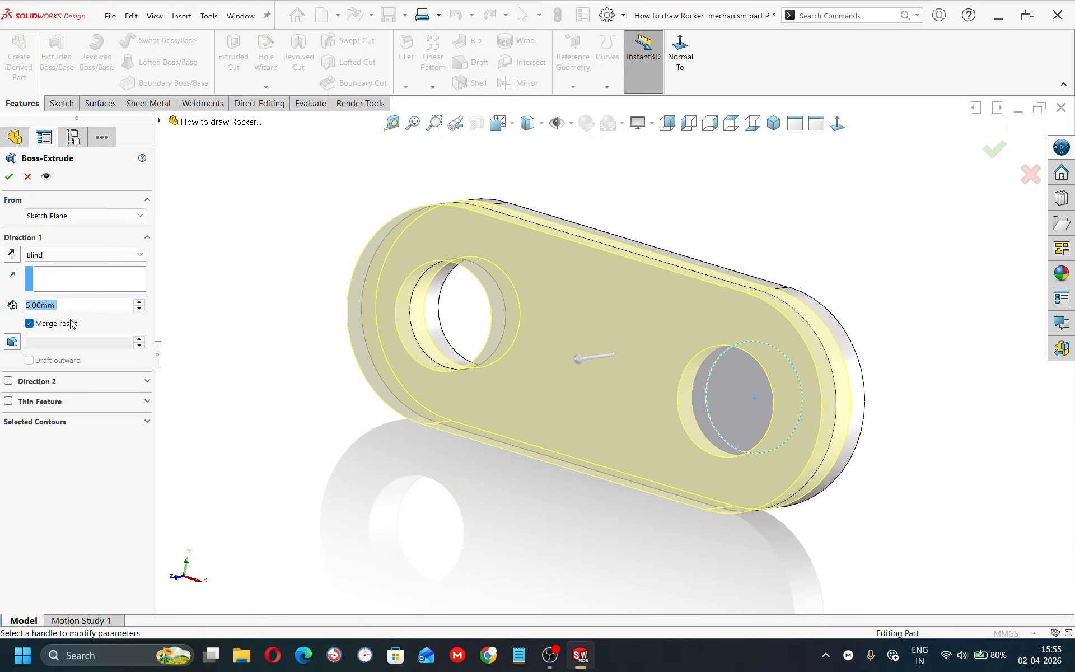
pyautogui.moveTo(56, 305); pyautogui.dragTo(57, 304)
pyautogui.click(62, 255)
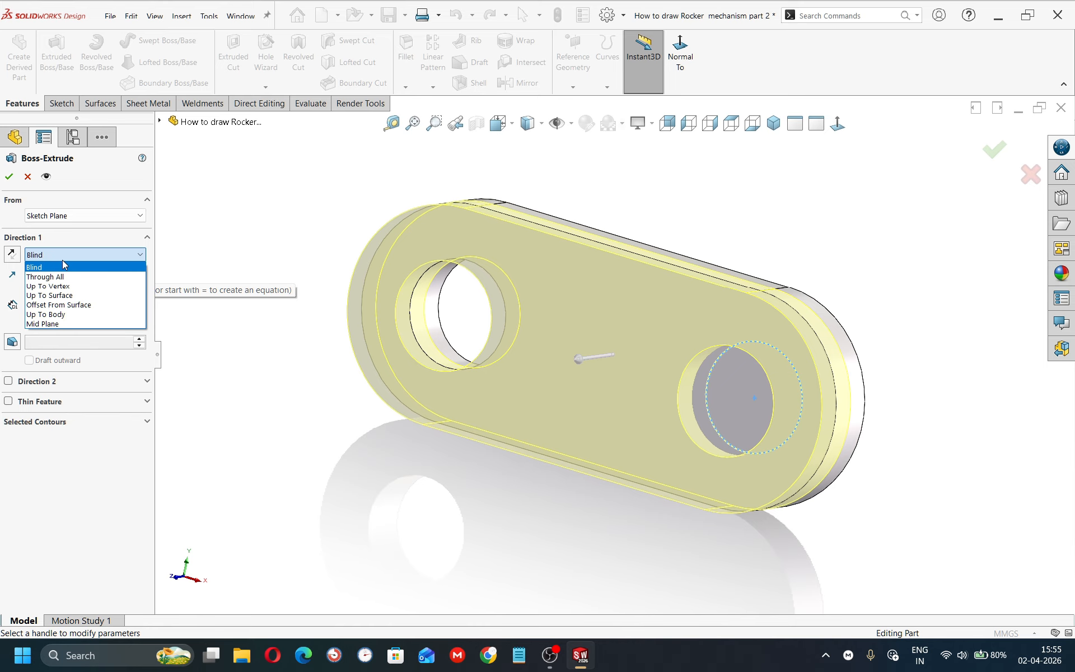
pyautogui.click(63, 262)
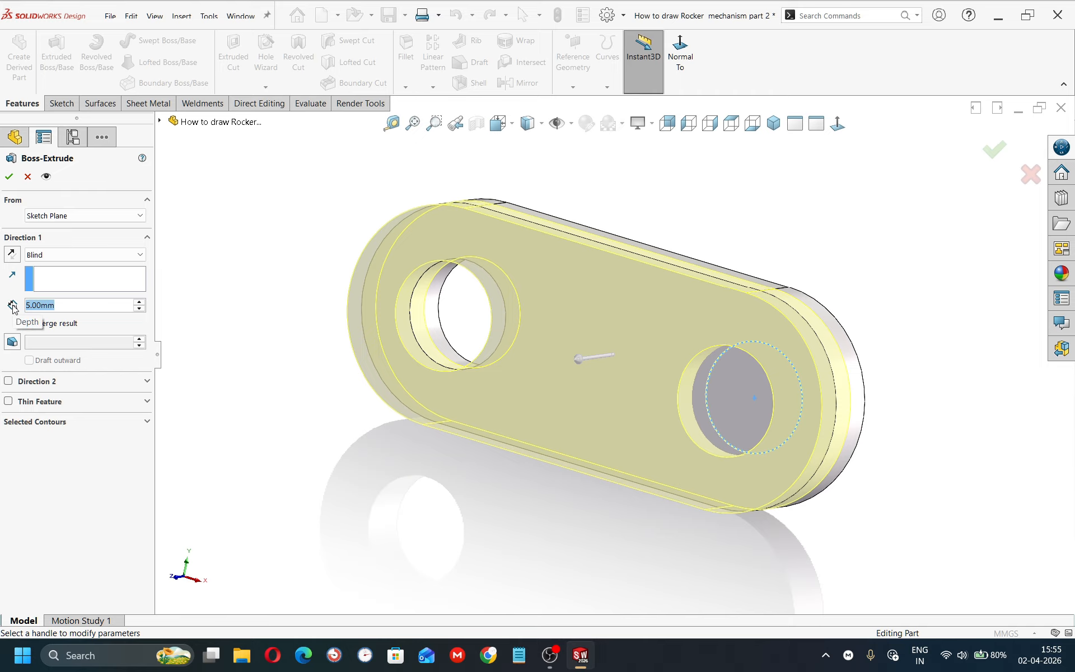
pyautogui.write('15')
pyautogui.press('Return')
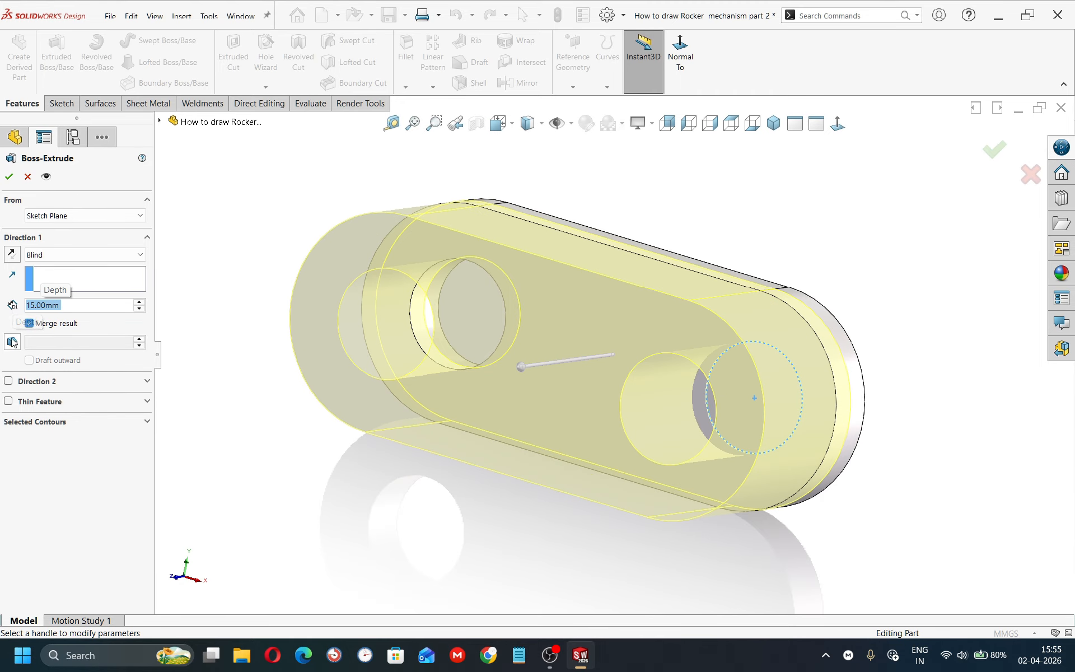
# Limit the new extrusion to the filled hole's circle and extrude it 5 mm deep to form a raised pin
pyautogui.click(62, 433)
pyautogui.rightClick(52, 438)
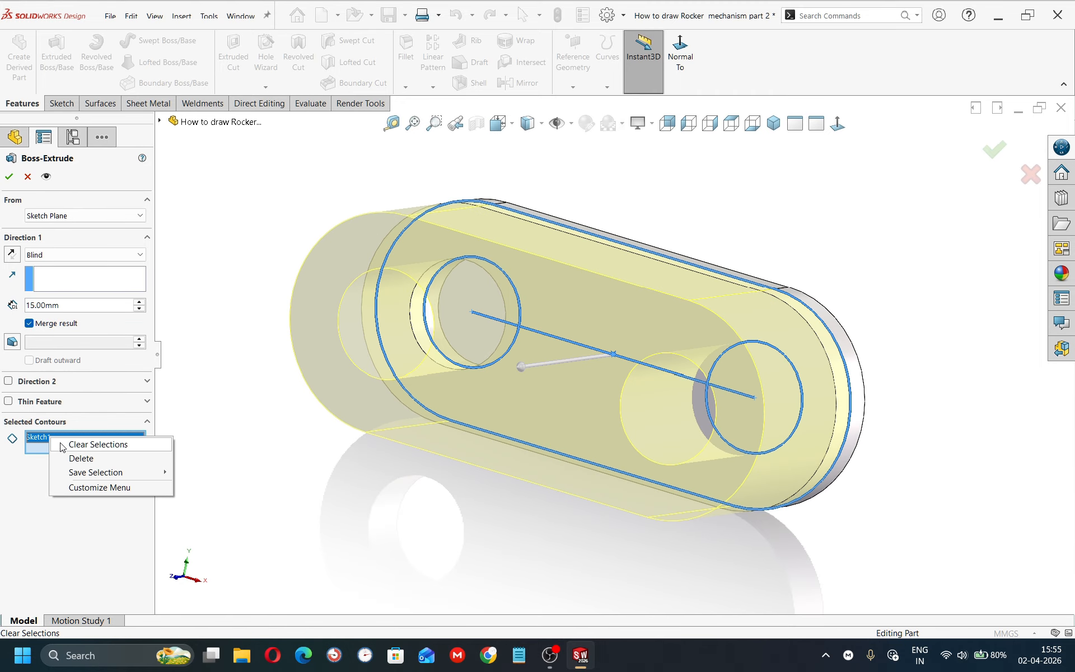
pyautogui.click(72, 446)
pyautogui.click(711, 422)
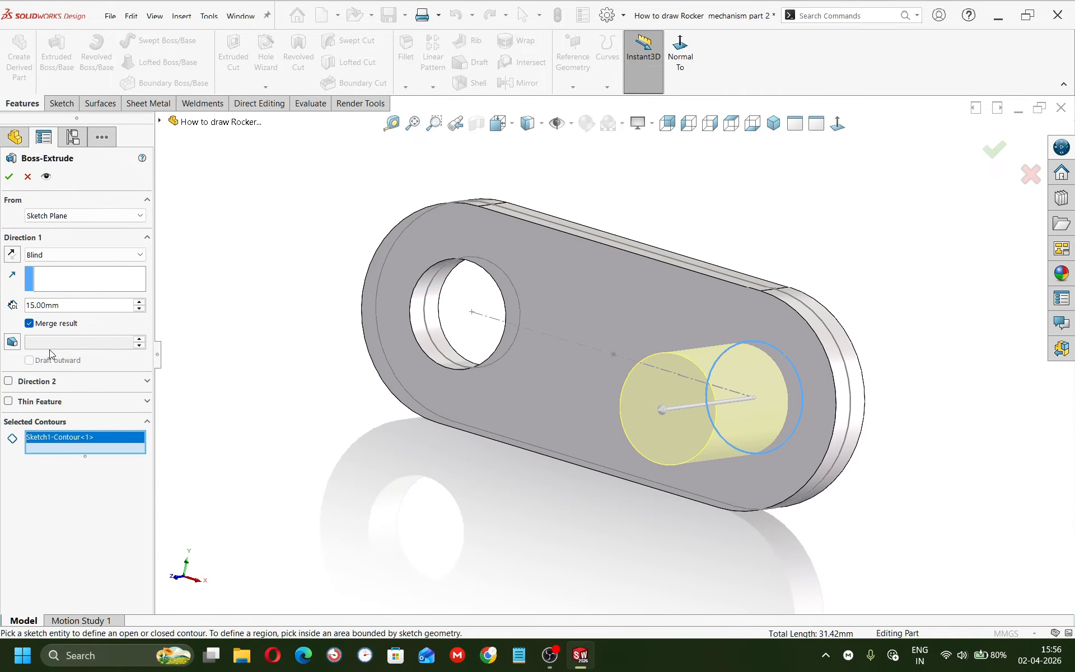
pyautogui.write('10')
pyautogui.press('Return')
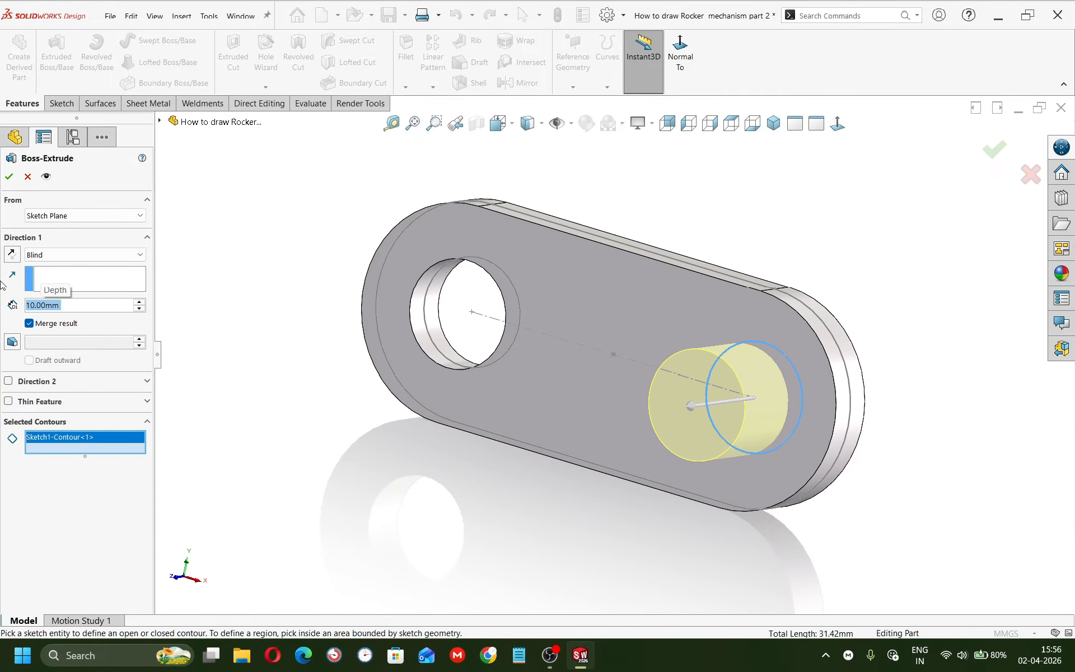
pyautogui.moveTo(389, 306); pyautogui.dragTo(341, 338, button='middle')
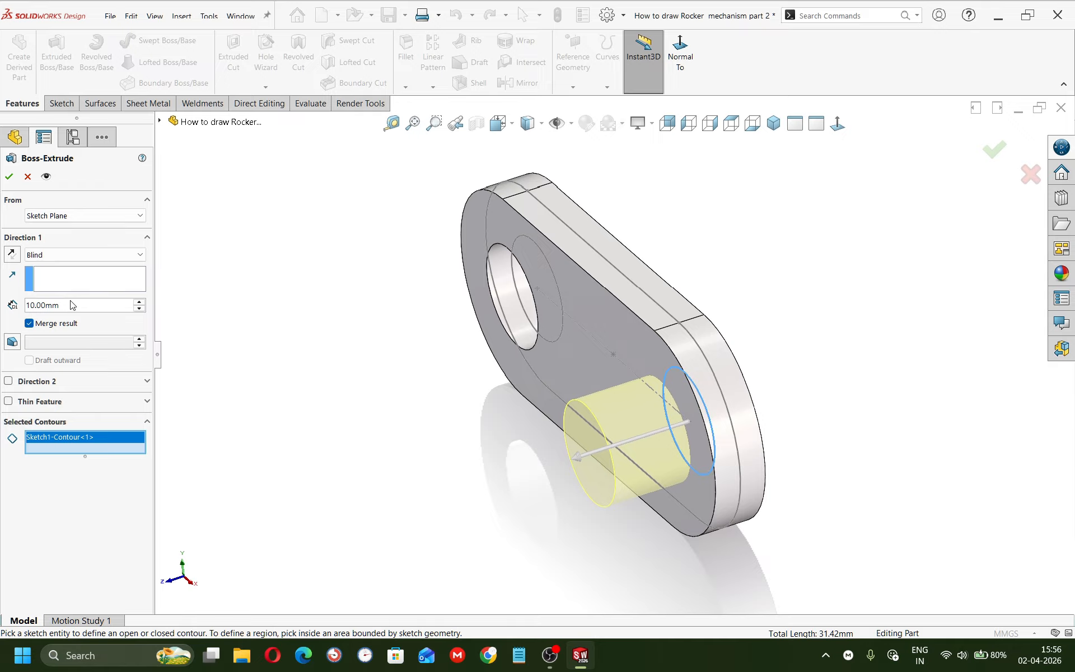
pyautogui.write('5')
pyautogui.press('Return')
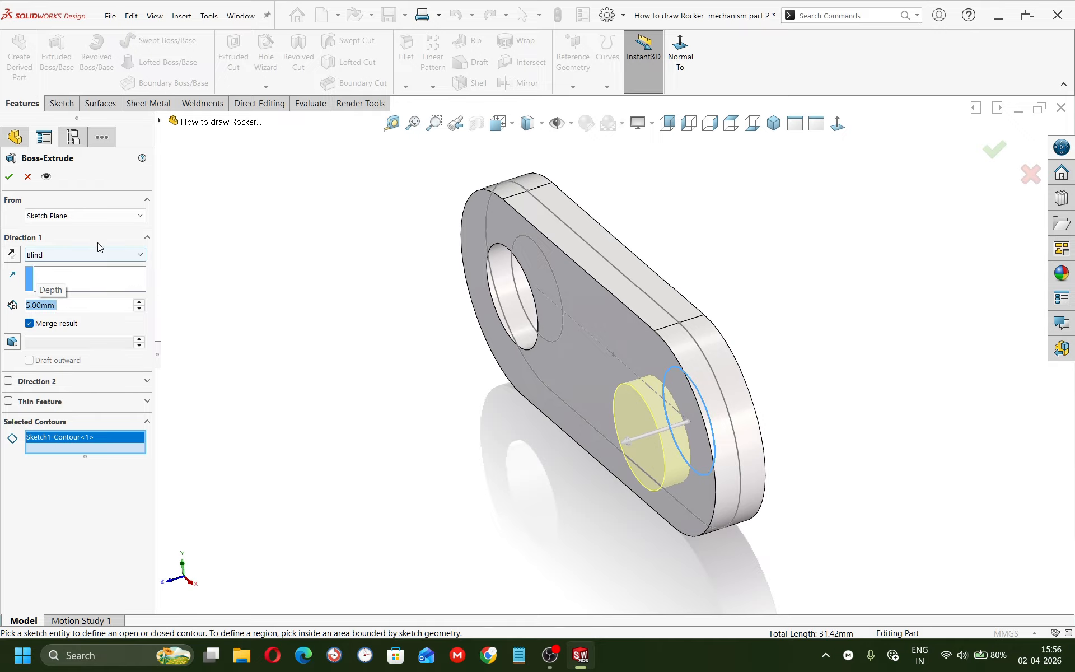
pyautogui.click(9, 176)
pyautogui.moveTo(432, 403); pyautogui.dragTo(597, 308, button='middle')
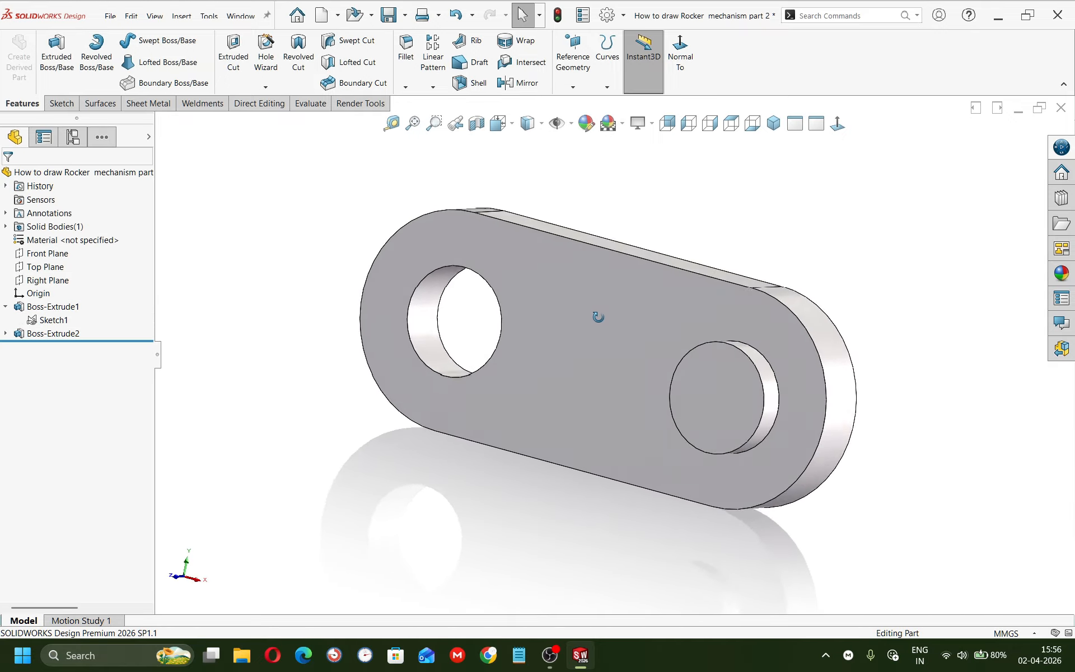
pyautogui.click(561, 462)
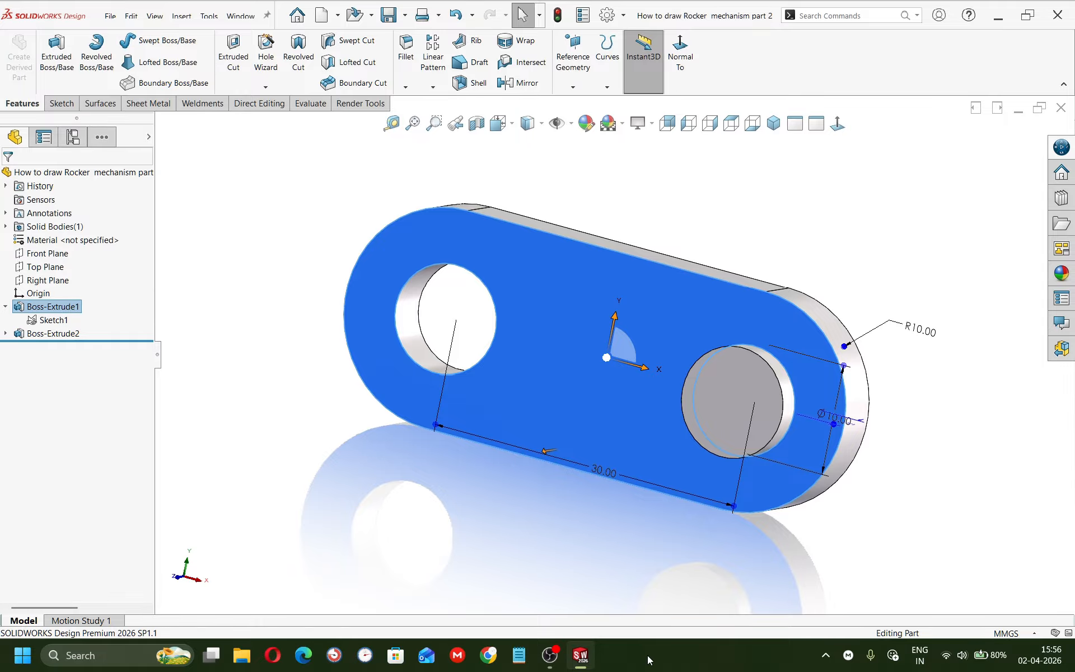
# Switch to the assembly Assem1 and rebuild it with the modified short link
pyautogui.moveTo(581, 655)
pyautogui.click(511, 585)
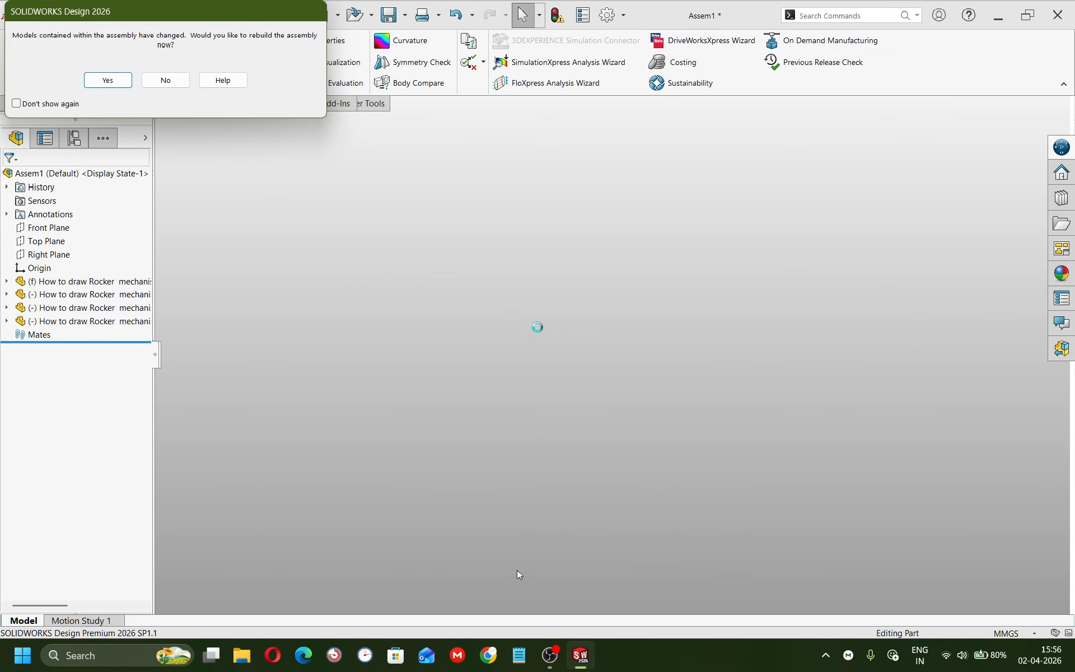
pyautogui.click(108, 80)
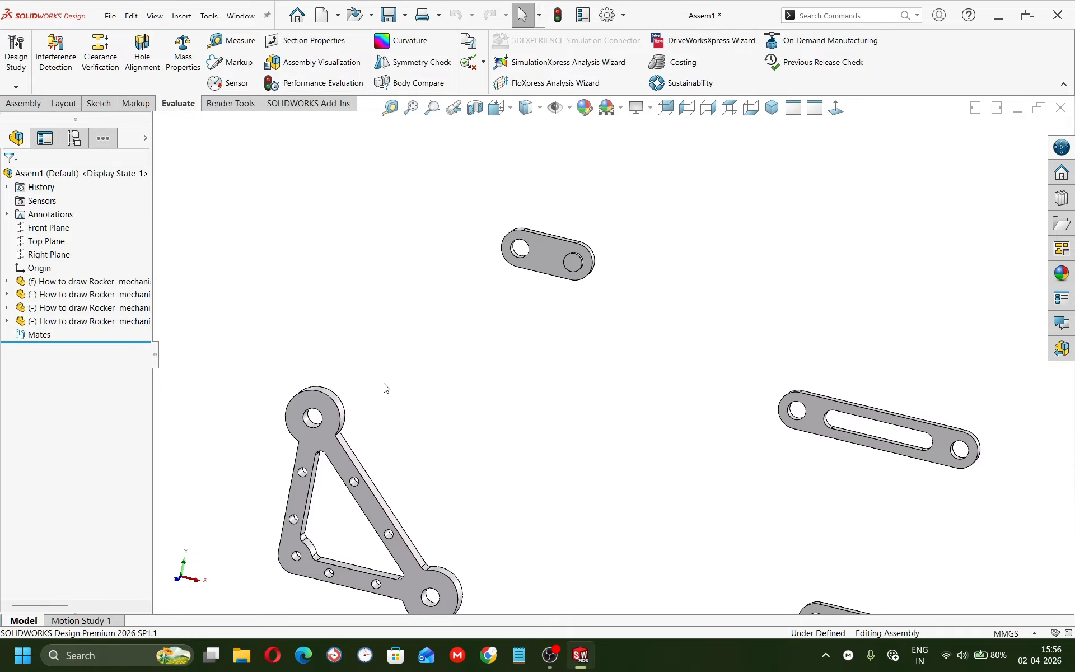
# Mate the short link's open hole concentric with the triangular frame's upper hole and bring the link in front of the frame
pyautogui.scroll(-3, 557, 287)
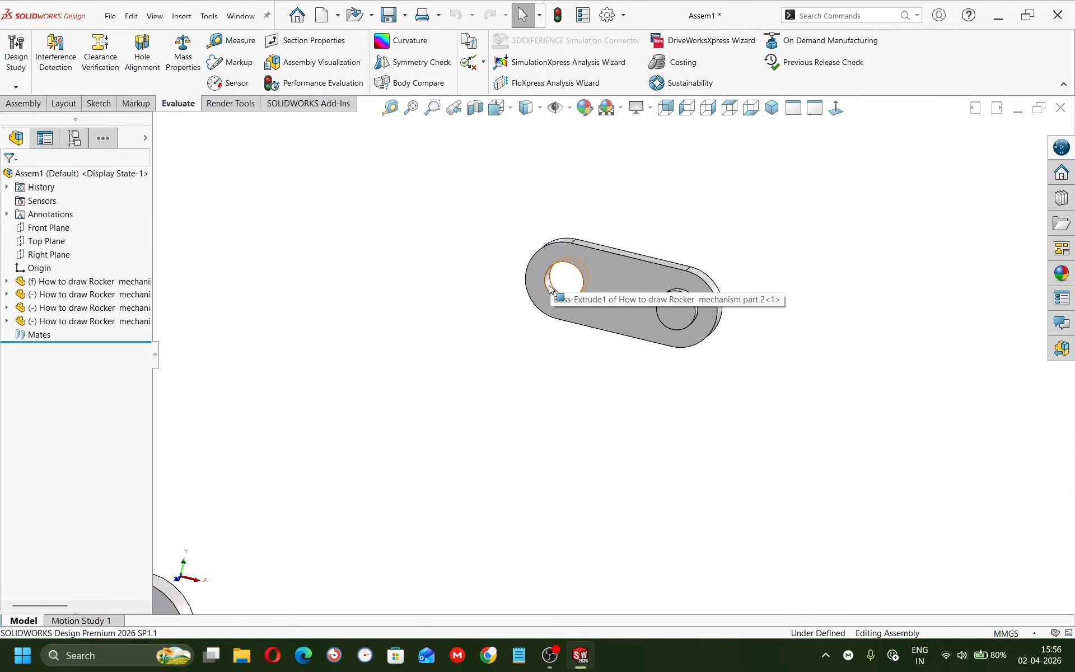
pyautogui.click(556, 286)
pyautogui.scroll(4, 461, 469)
pyautogui.scroll(-4, 461, 469)
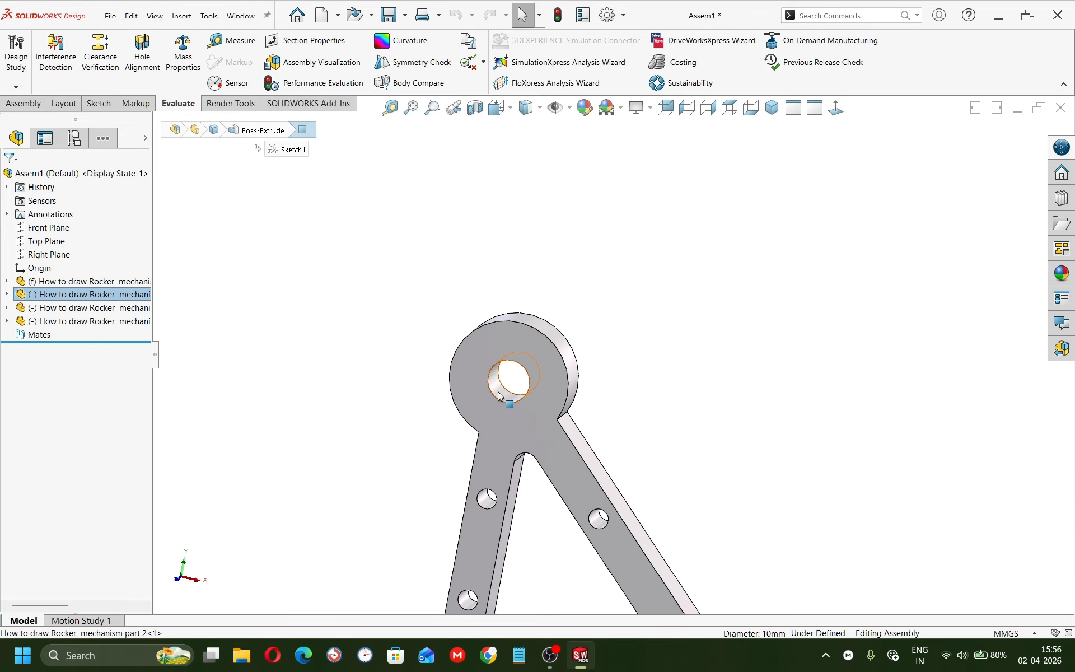
pyautogui.keyDown('ctrl'); pyautogui.click(498, 392); pyautogui.keyUp('ctrl')
pyautogui.click(585, 384)
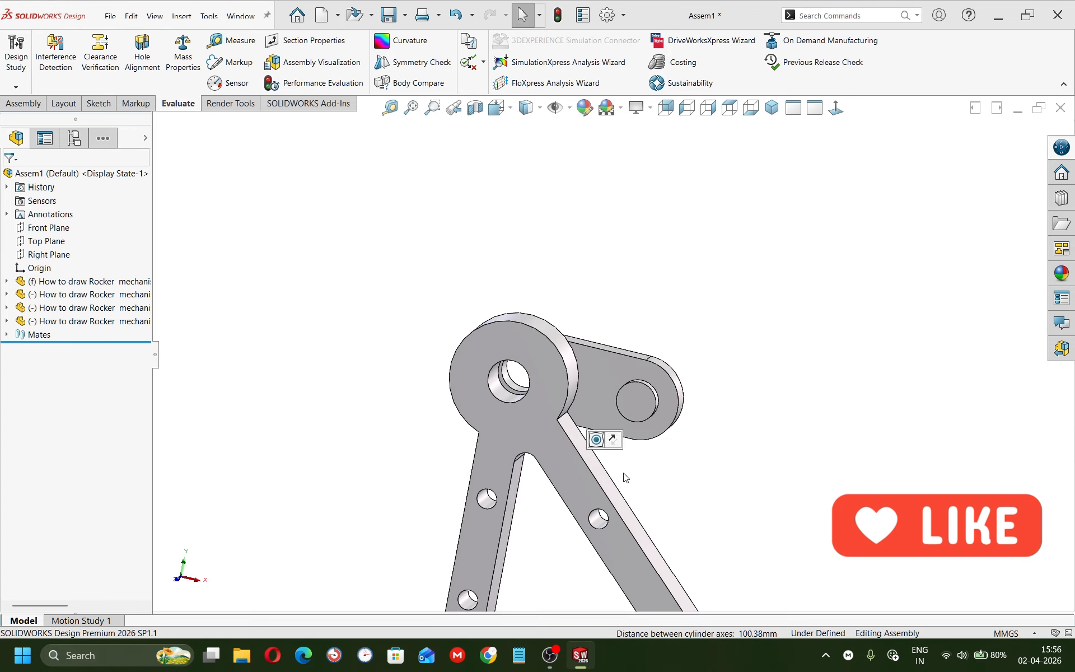
pyautogui.click(630, 424)
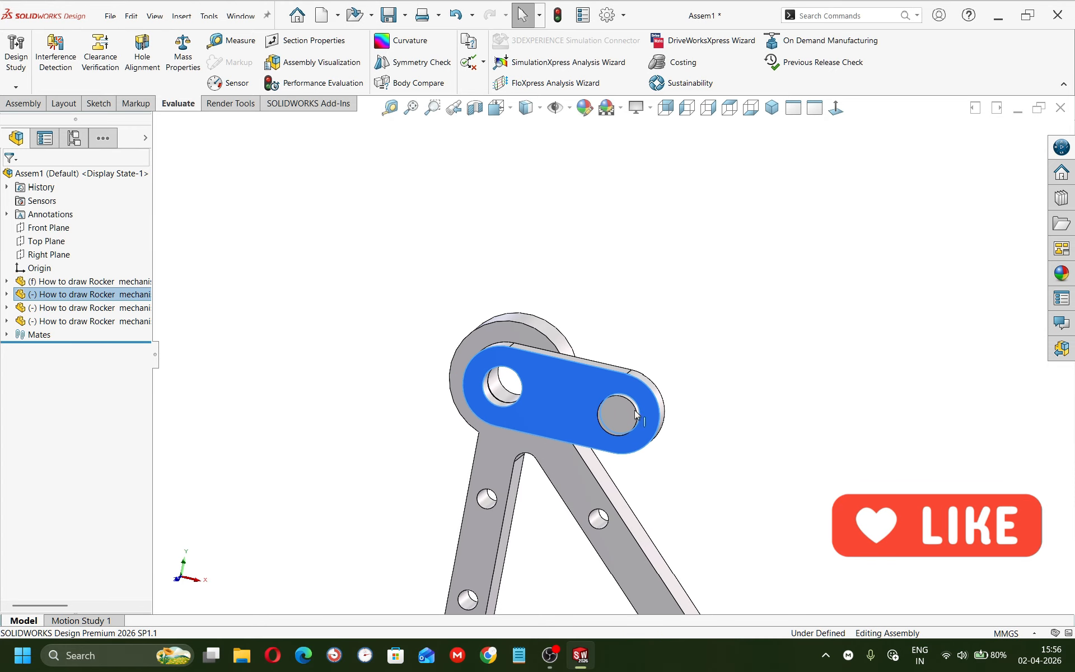
pyautogui.press('Escape')
# Add a coincident mate between the short link's back face and the triangular frame's front face
pyautogui.scroll(4, 576, 488)
pyautogui.scroll(-3, 577, 488)
pyautogui.moveTo(602, 397)
pyautogui.mouseDown(button='middle')
pyautogui.moveTo(556, 418)
pyautogui.moveTo(594, 394)
pyautogui.mouseUp(button='middle')
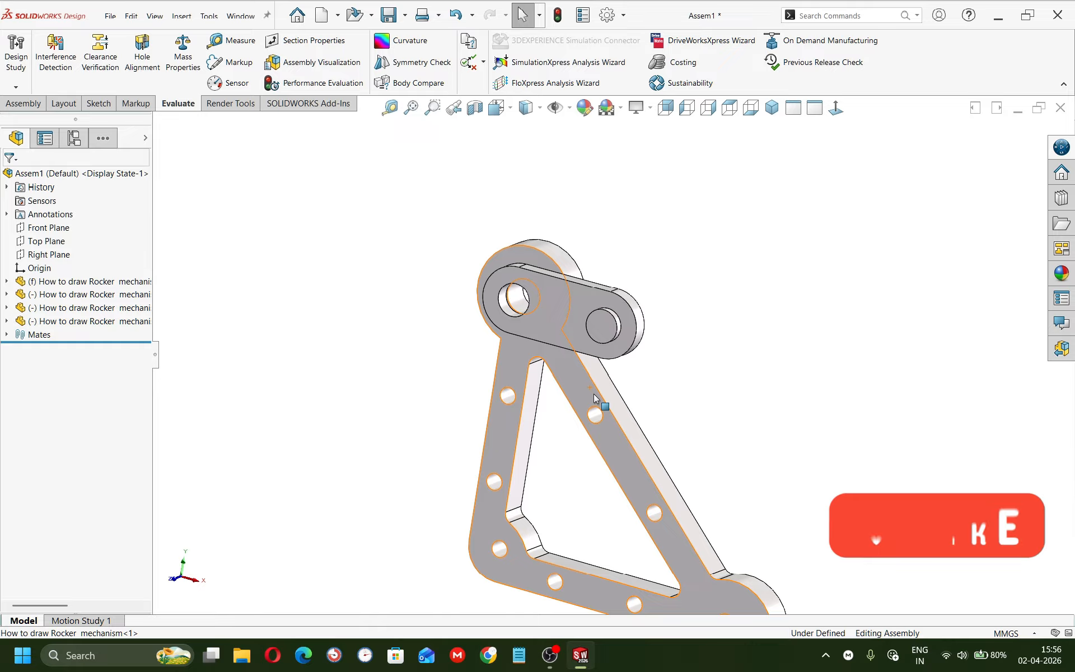
pyautogui.moveTo(578, 378); pyautogui.dragTo(549, 343, button='middle')
pyautogui.click(639, 311)
pyautogui.moveTo(640, 309); pyautogui.dragTo(709, 277, button='middle')
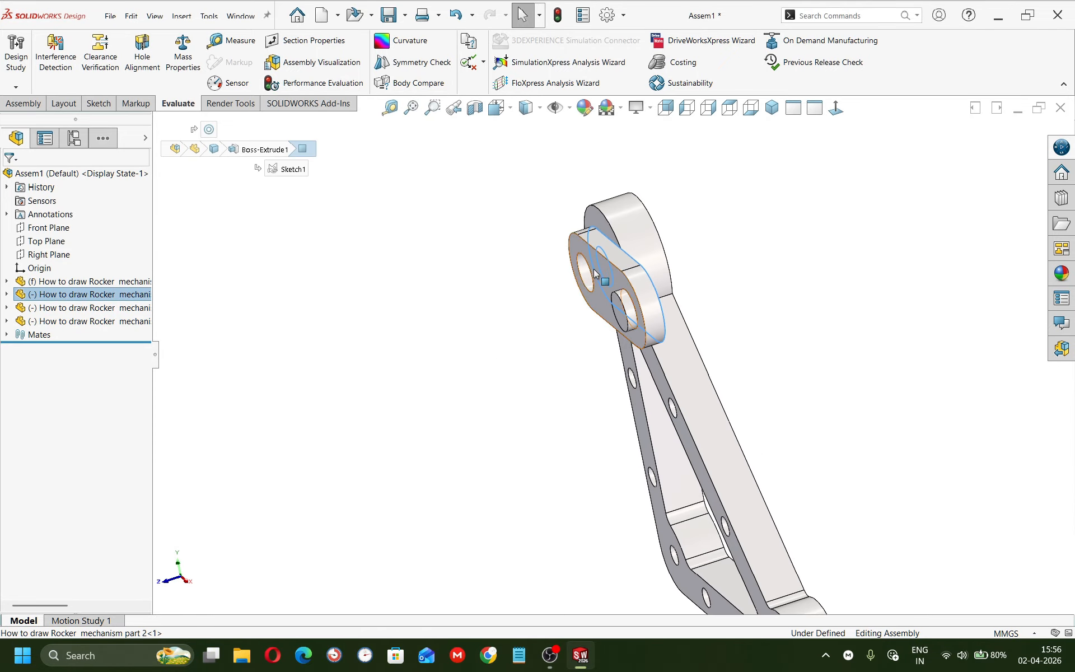
pyautogui.keyDown('ctrl'); pyautogui.click(614, 241); pyautogui.keyUp('ctrl')
pyautogui.click(646, 223)
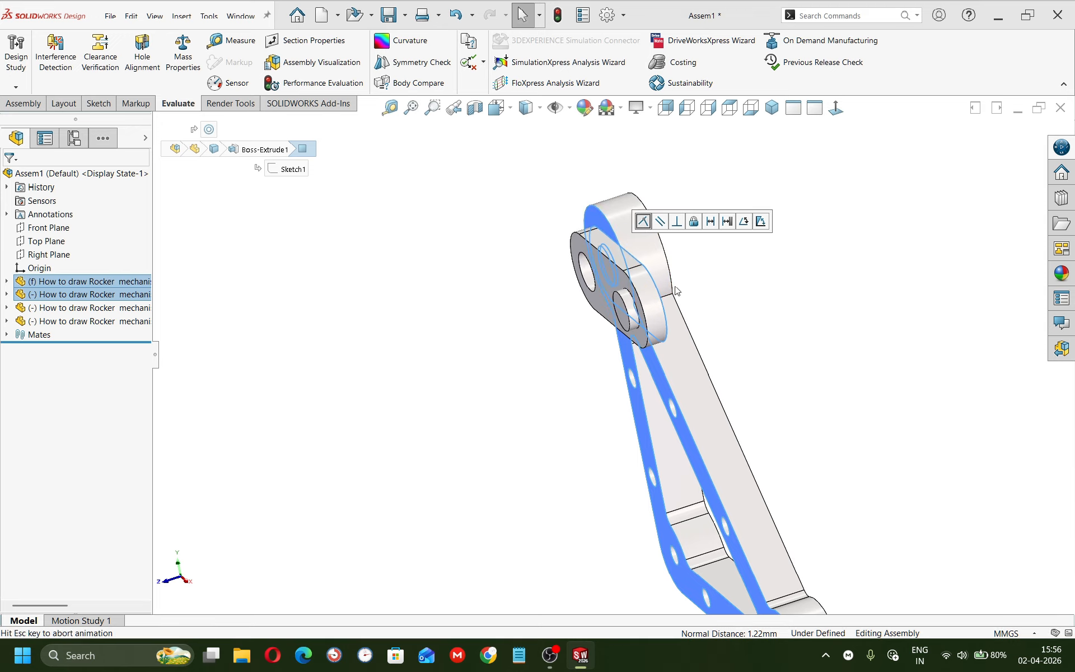
# Test the short link's rotation about the frame's upper hole
pyautogui.scroll(8, 716, 414)
pyautogui.scroll(-3, 679, 428)
pyautogui.moveTo(643, 312); pyautogui.dragTo(702, 288, button='middle')
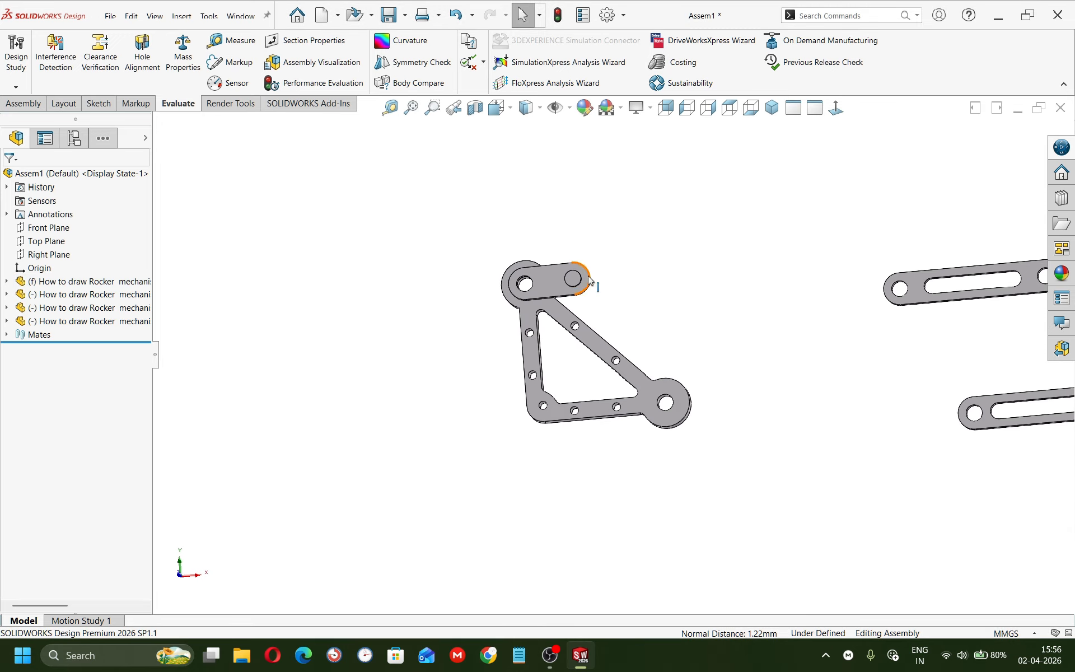
pyautogui.scroll(-5, 578, 272)
pyautogui.moveTo(578, 318); pyautogui.dragTo(569, 348)
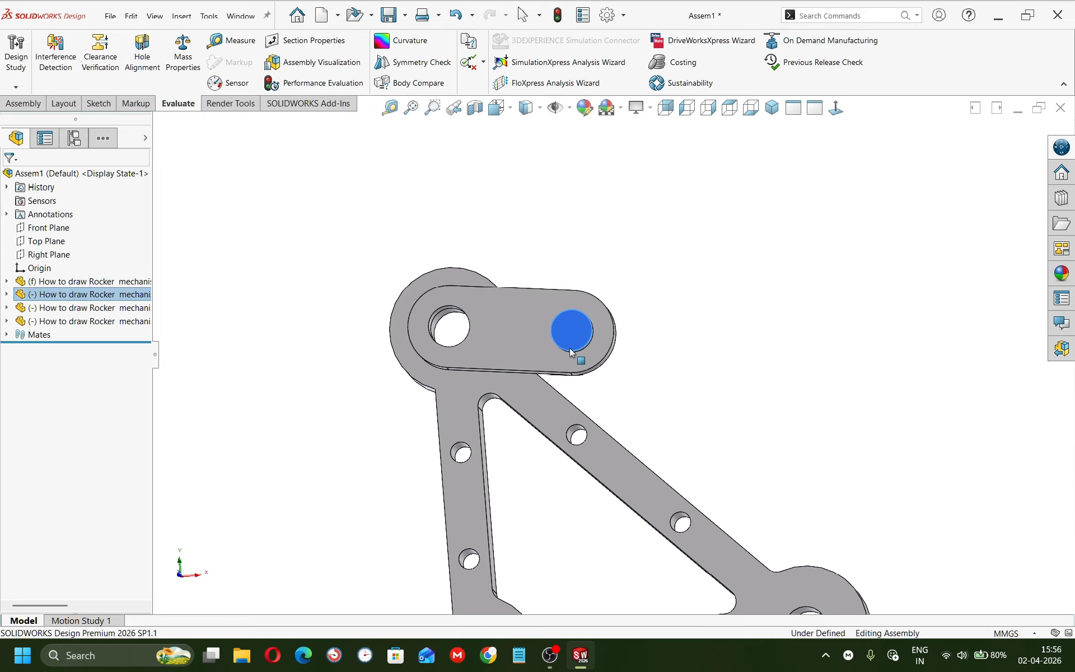
# Open the longer slotted link, part 4, from the assembly for editing
pyautogui.scroll(8, 728, 437)
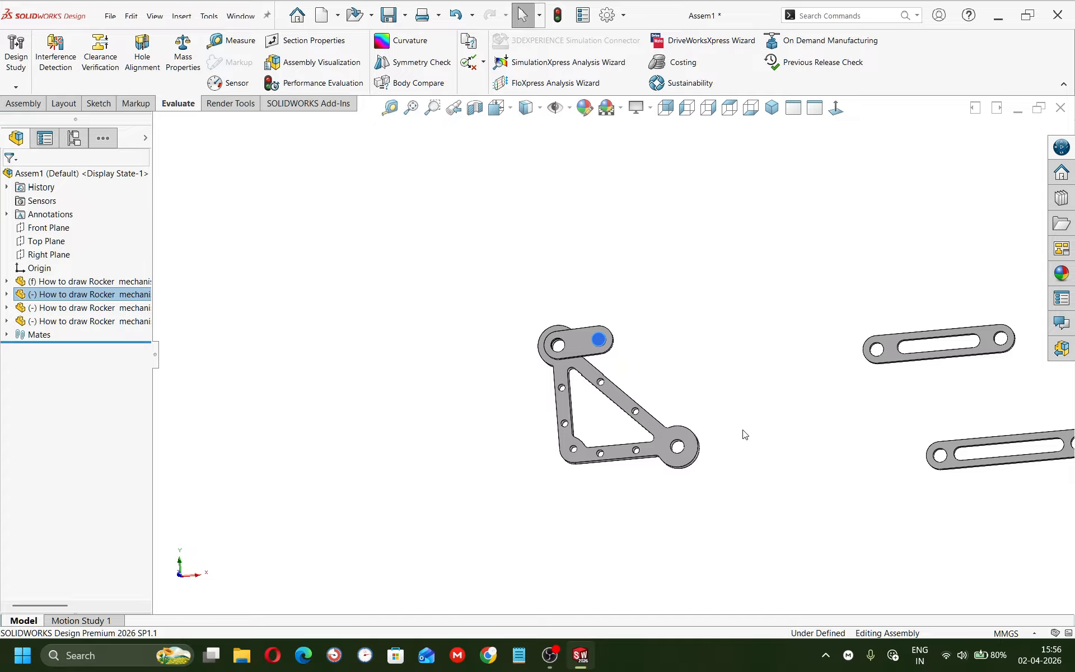
pyautogui.scroll(3, 604, 352)
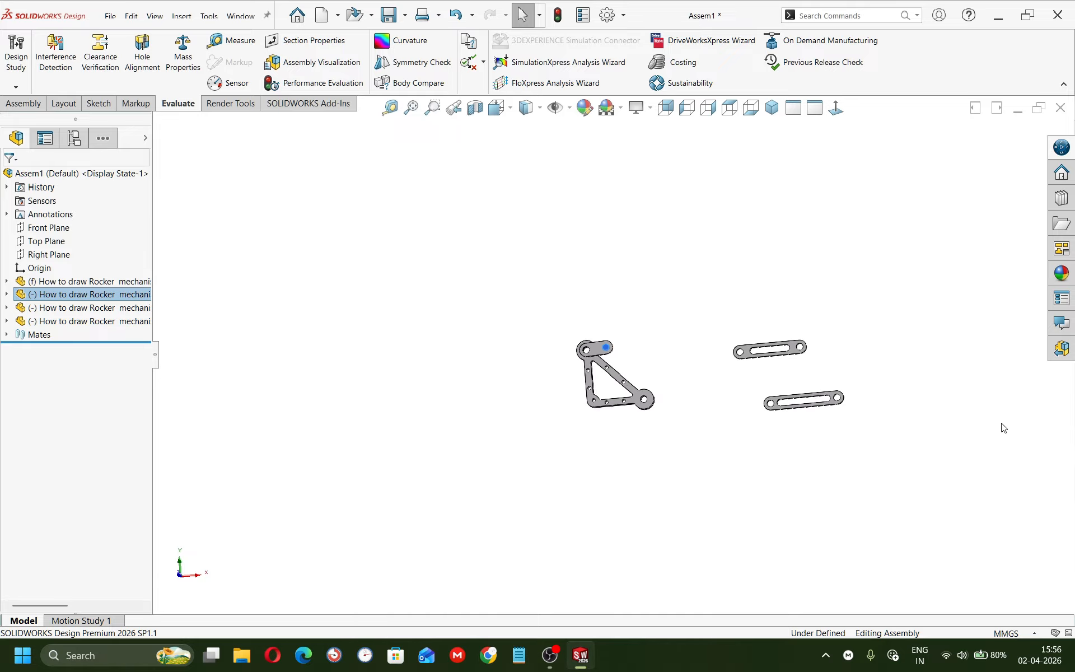
pyautogui.scroll(-3, 1002, 427)
pyautogui.scroll(-3, 593, 380)
pyautogui.scroll(2, 618, 363)
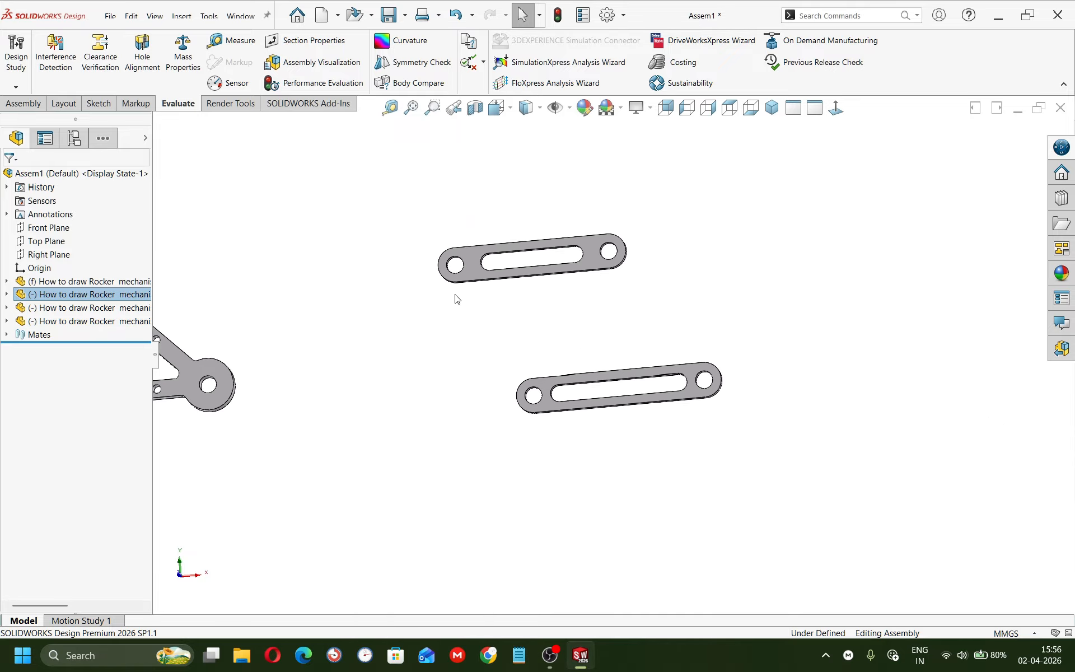
pyautogui.scroll(3, 454, 295)
pyautogui.scroll(-1, 438, 301)
pyautogui.moveTo(597, 398)
pyautogui.mouseDown(button='middle')
pyautogui.moveTo(588, 410)
pyautogui.moveTo(585, 394)
pyautogui.moveTo(579, 405)
pyautogui.mouseUp(button='middle')
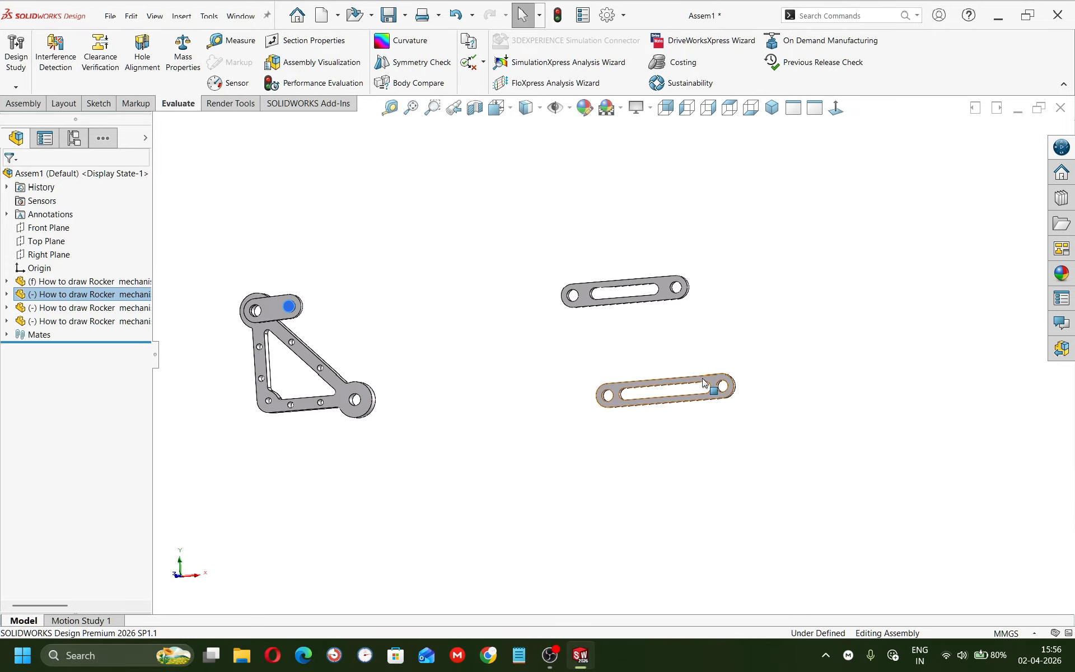
pyautogui.scroll(-4, 694, 383)
pyautogui.scroll(2, 682, 389)
pyautogui.click(676, 395)
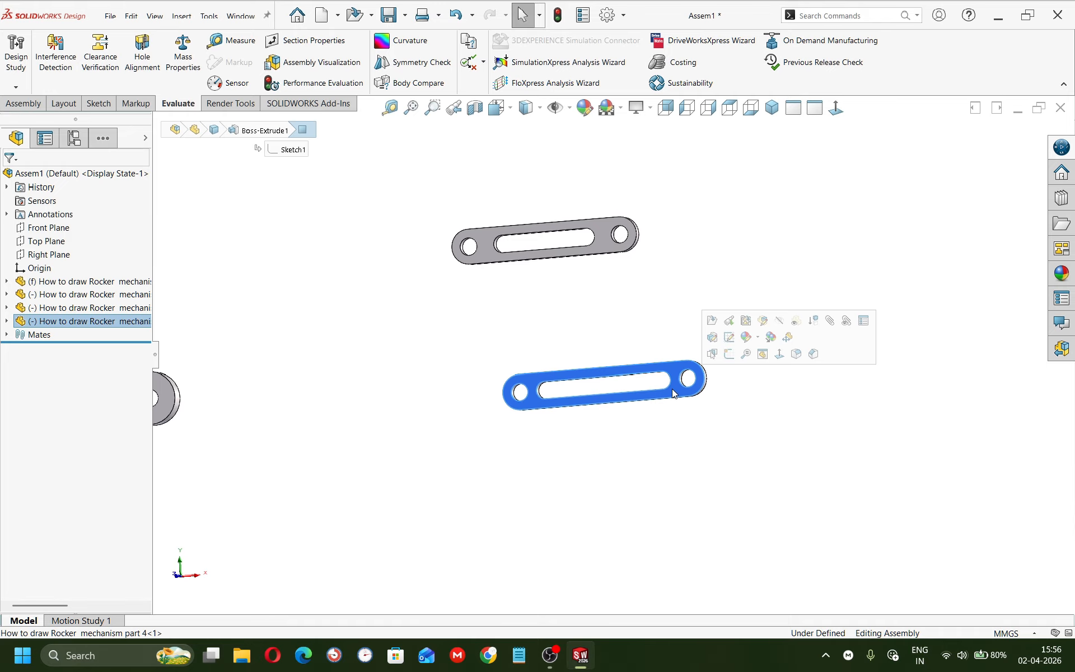
pyautogui.click(708, 330)
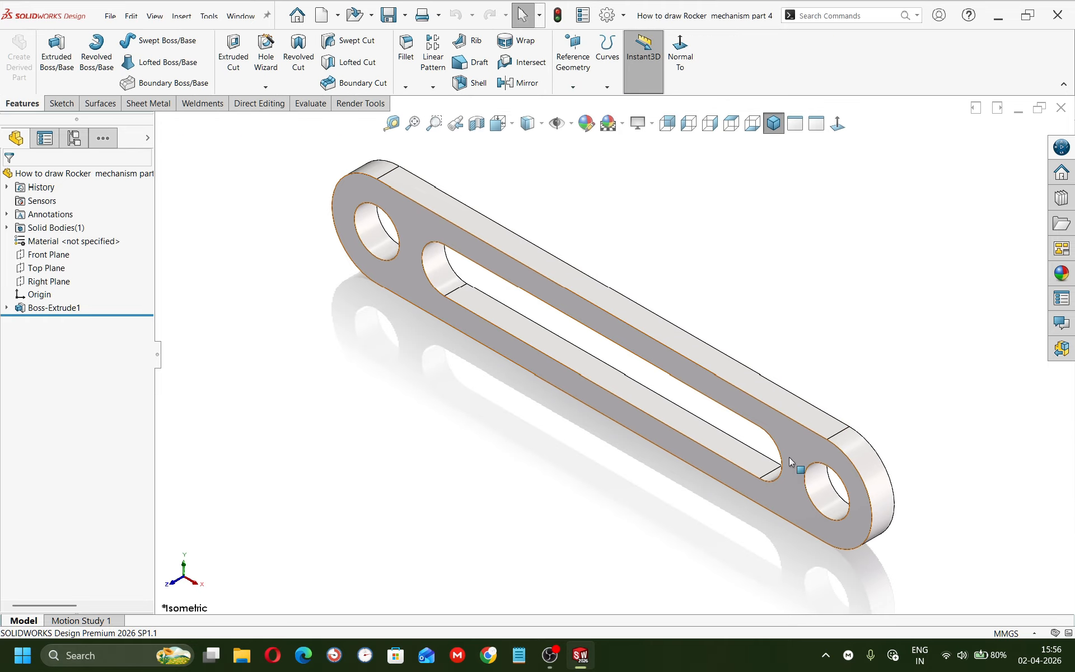
# Redefine the slotted link's base extrusion with the body region and one end hole's circle as selected contours, filling that hole
pyautogui.click(817, 500)
pyautogui.click(302, 452)
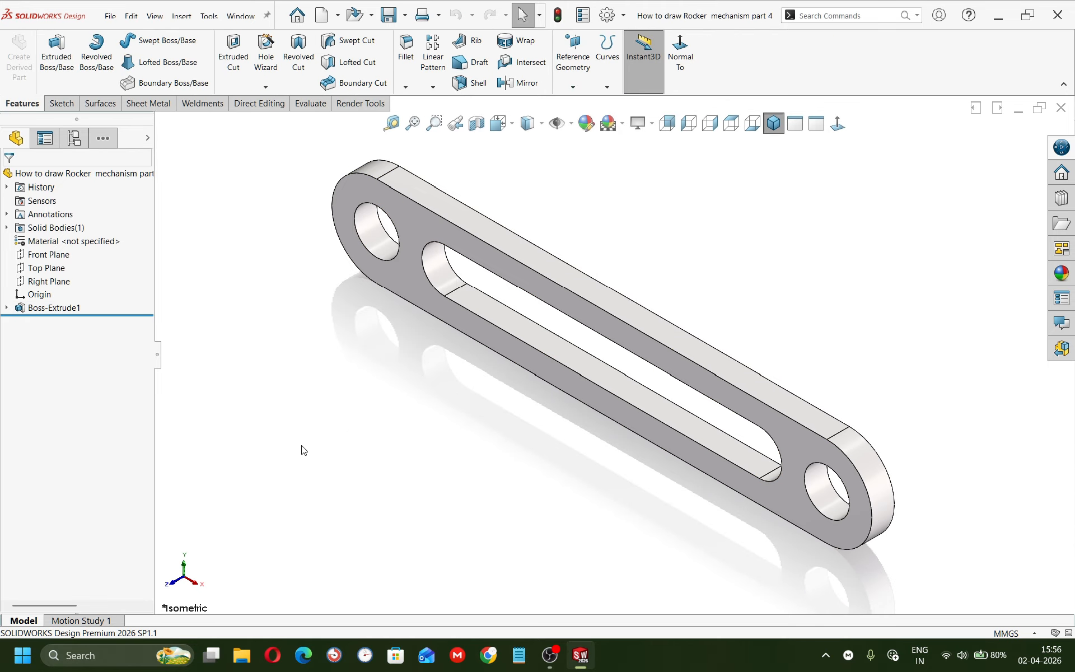
pyautogui.click(7, 307)
pyautogui.click(53, 307)
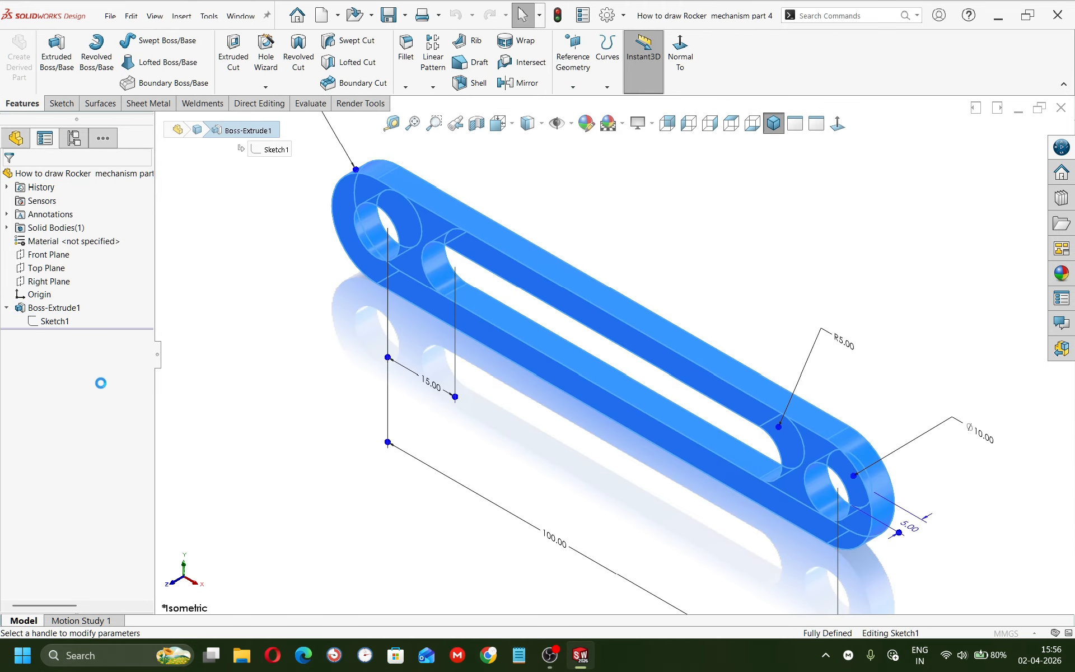
pyautogui.click(52, 371)
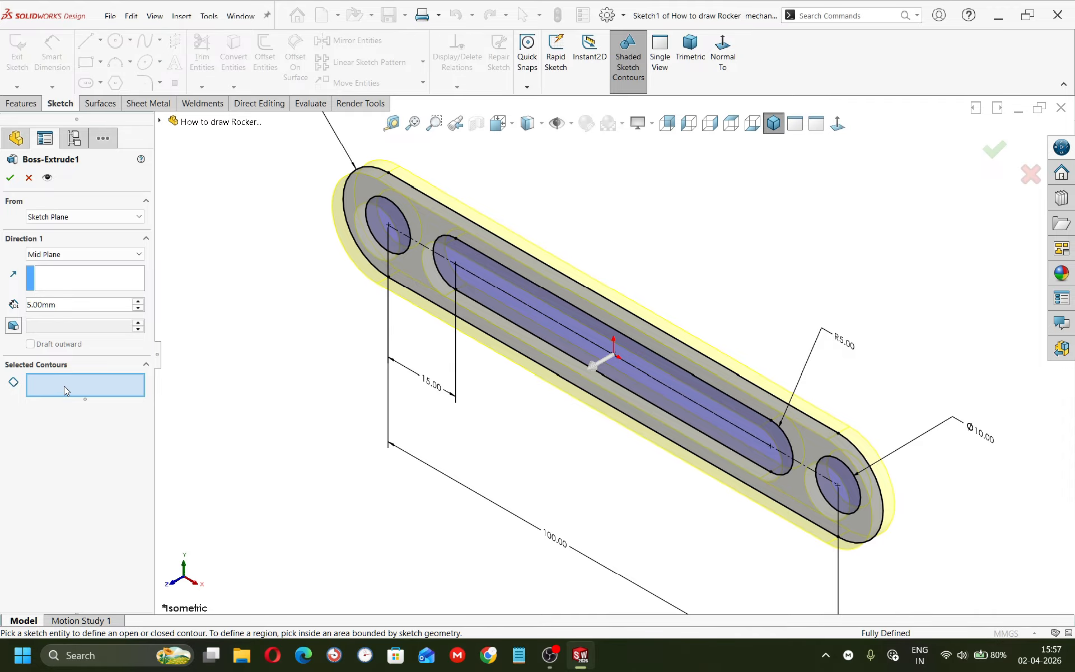
pyautogui.click(420, 278)
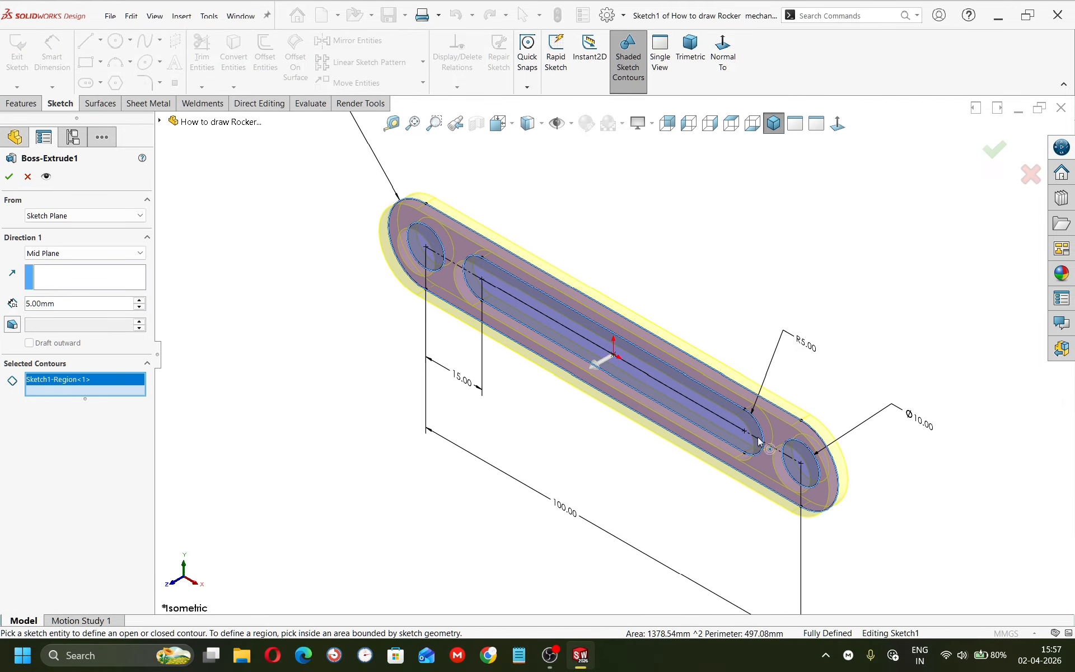
pyautogui.click(786, 470)
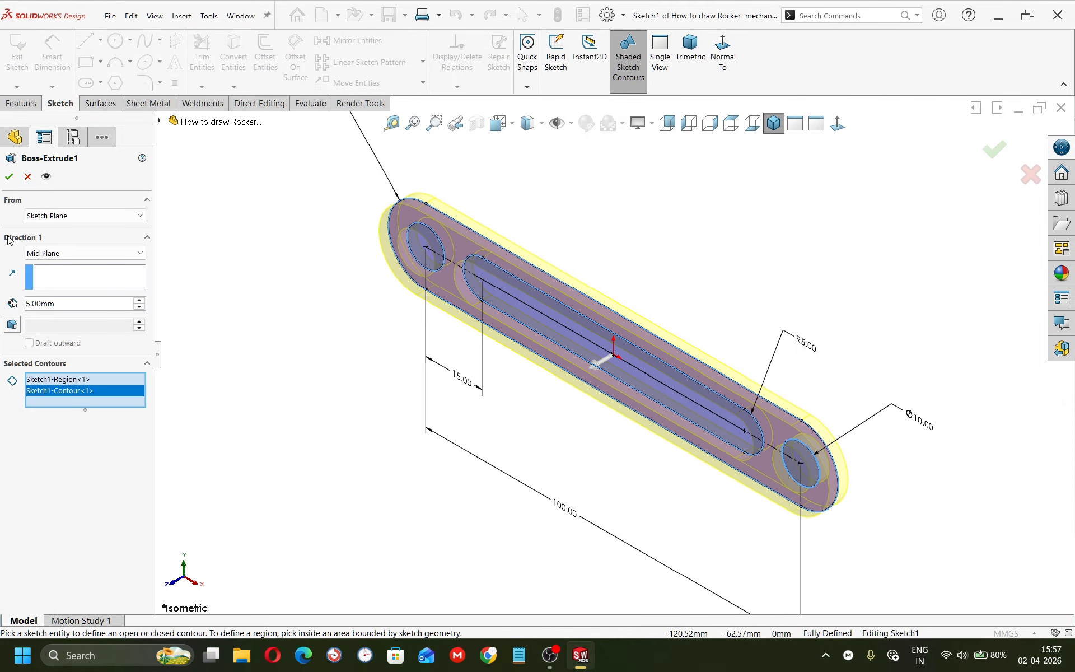
pyautogui.click(8, 177)
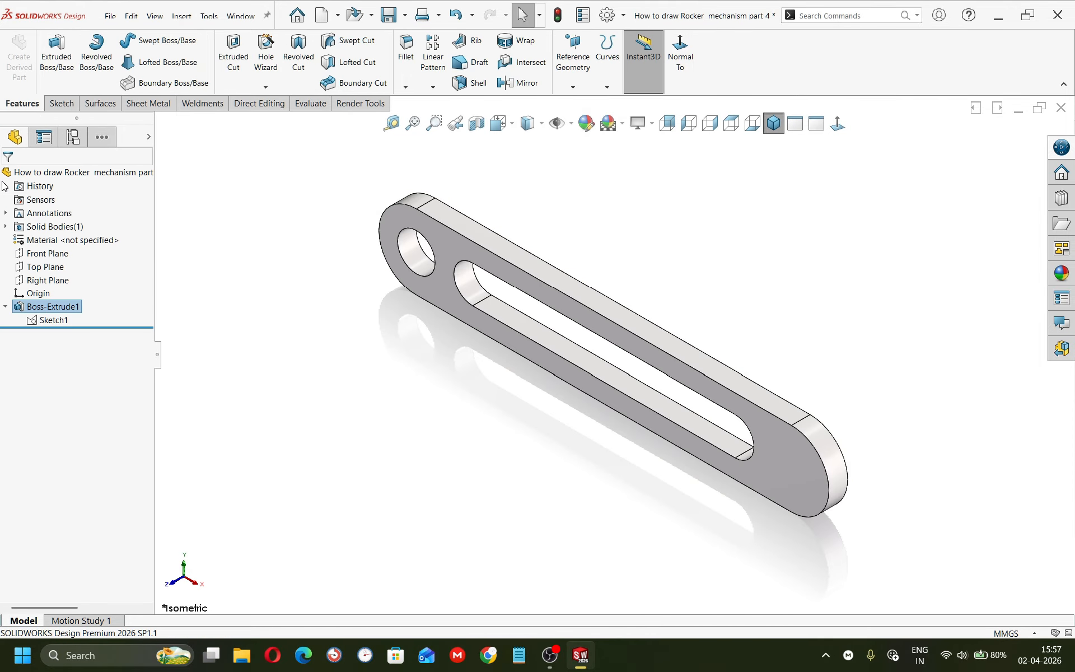
# Extrude only the filled hole's circle from the link's existing sketch, Blind 5 mm deep, to form a raised pin
pyautogui.click(54, 320)
pyautogui.click(47, 68)
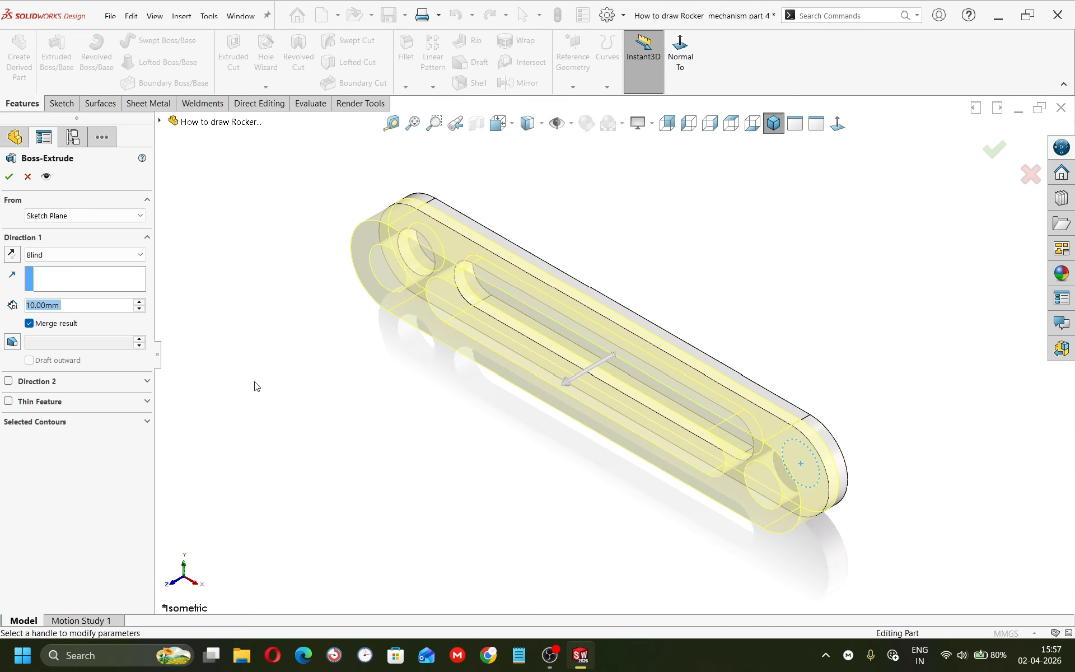
pyautogui.click(64, 422)
pyautogui.rightClick(53, 438)
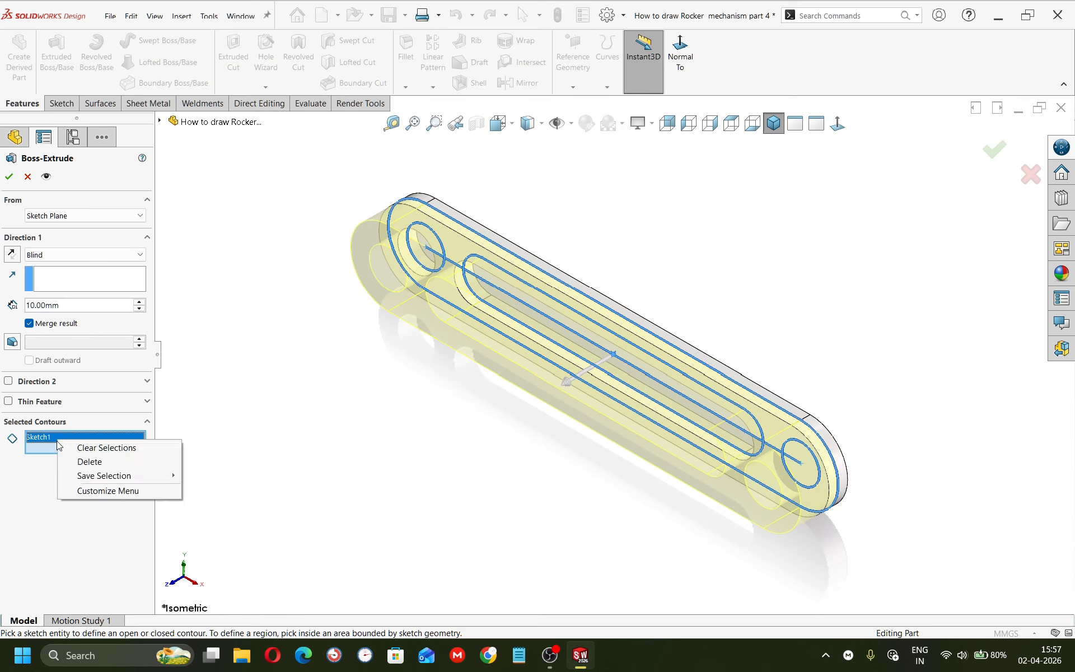
pyautogui.click(106, 446)
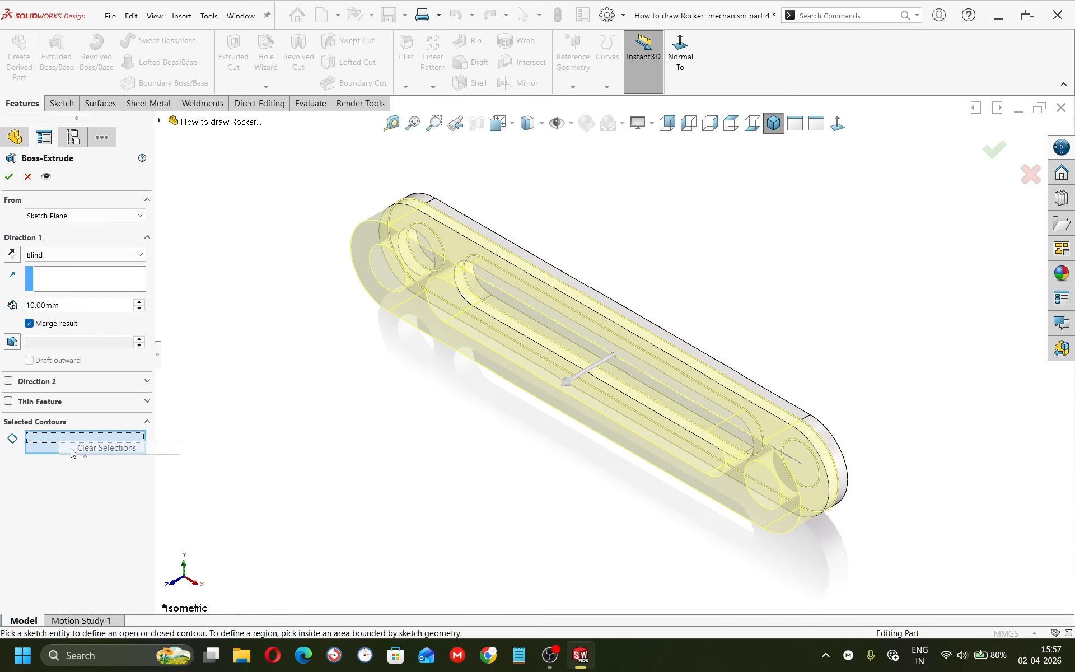
pyautogui.click(810, 482)
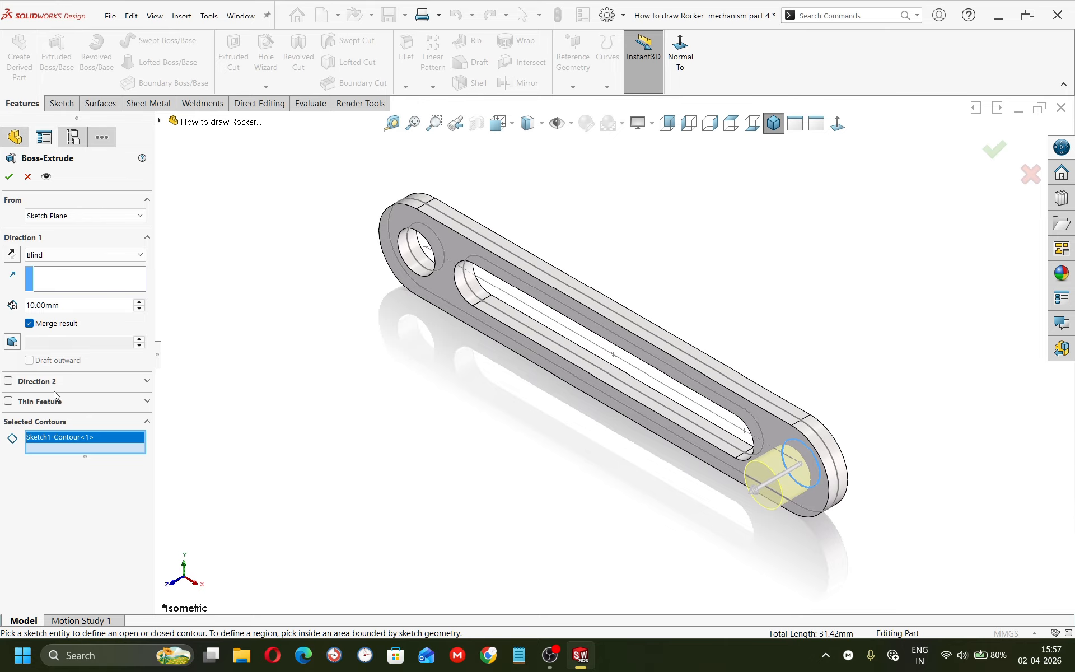
pyautogui.click(72, 305)
pyautogui.write('5')
pyautogui.press('Return')
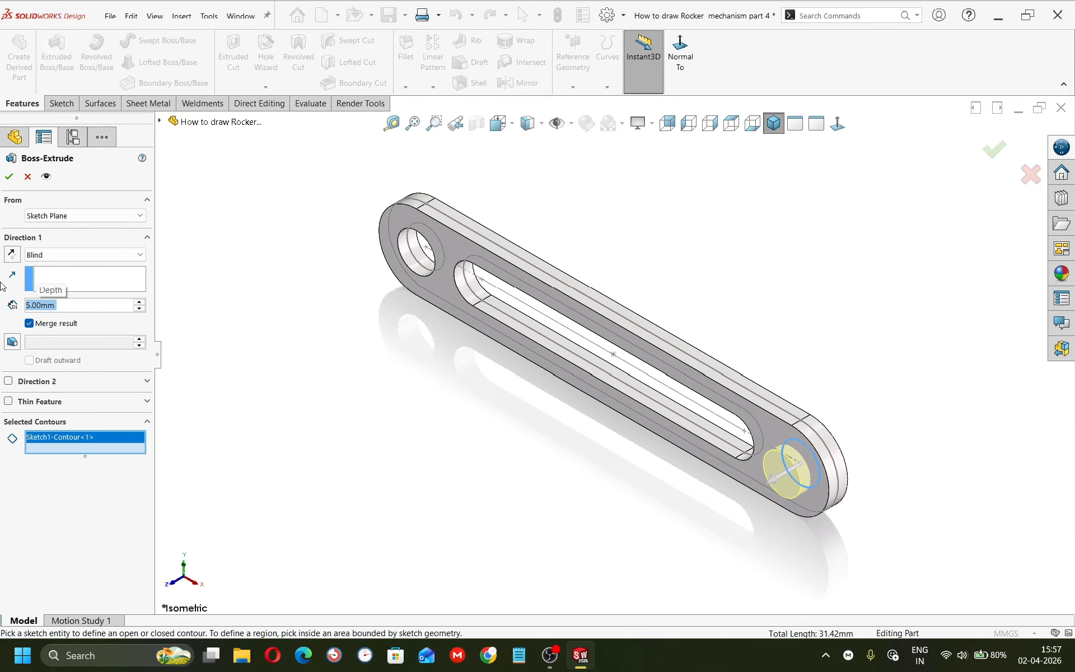
pyautogui.click(7, 177)
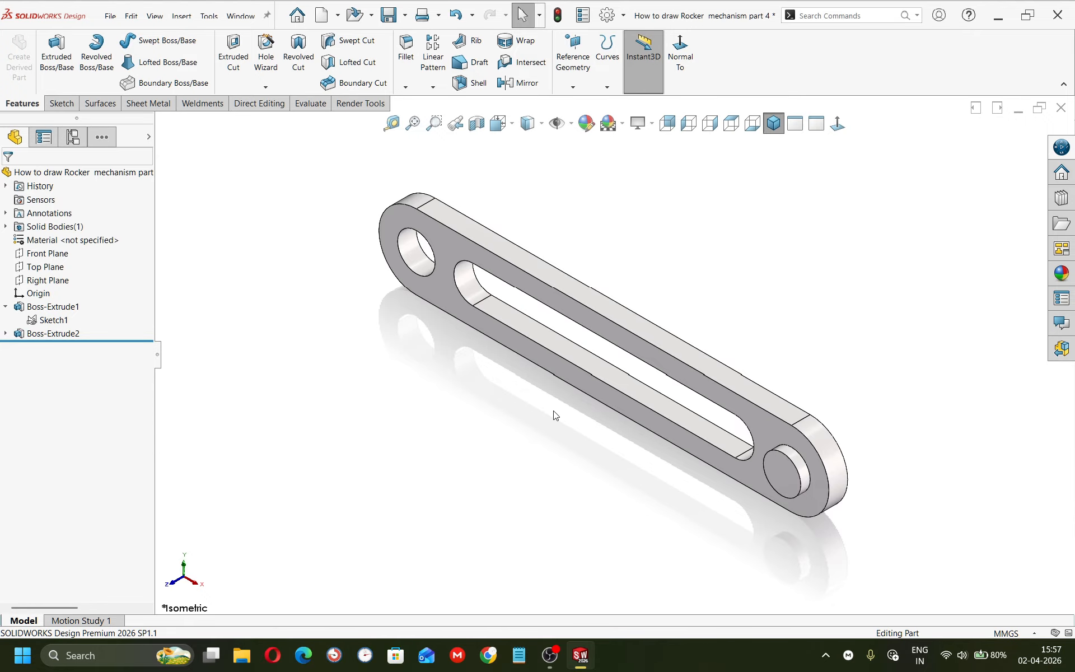
# Save the slotted link part, return to the assembly Assem1 and rebuild it
pyautogui.hotkey('ctrl', 's')
pyautogui.moveTo(580, 655)
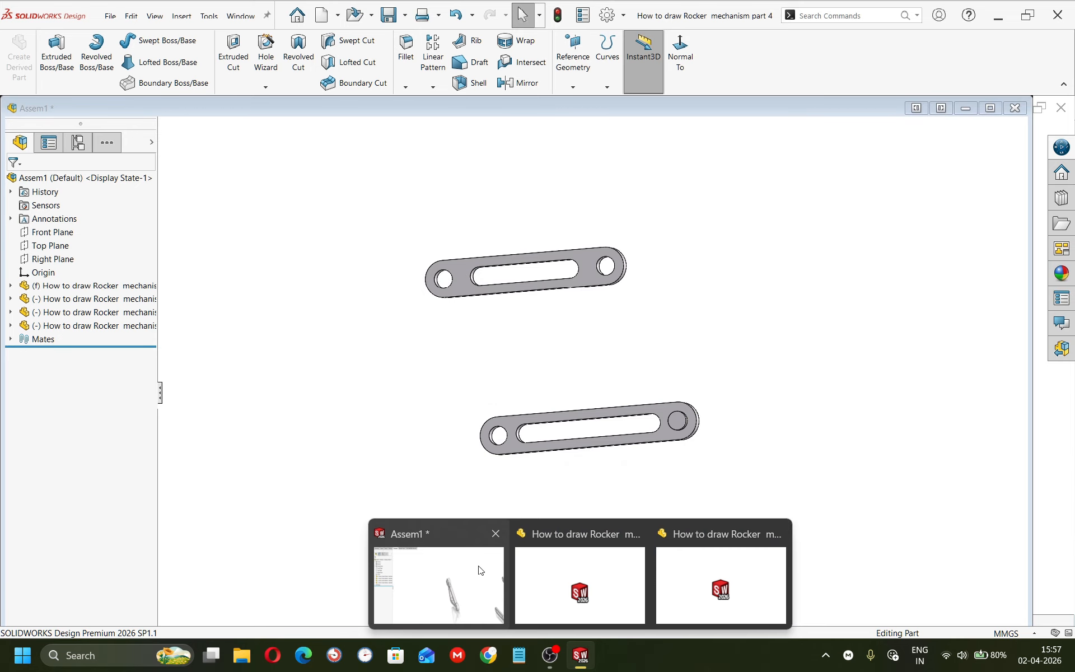
pyautogui.click(479, 569)
pyautogui.click(108, 80)
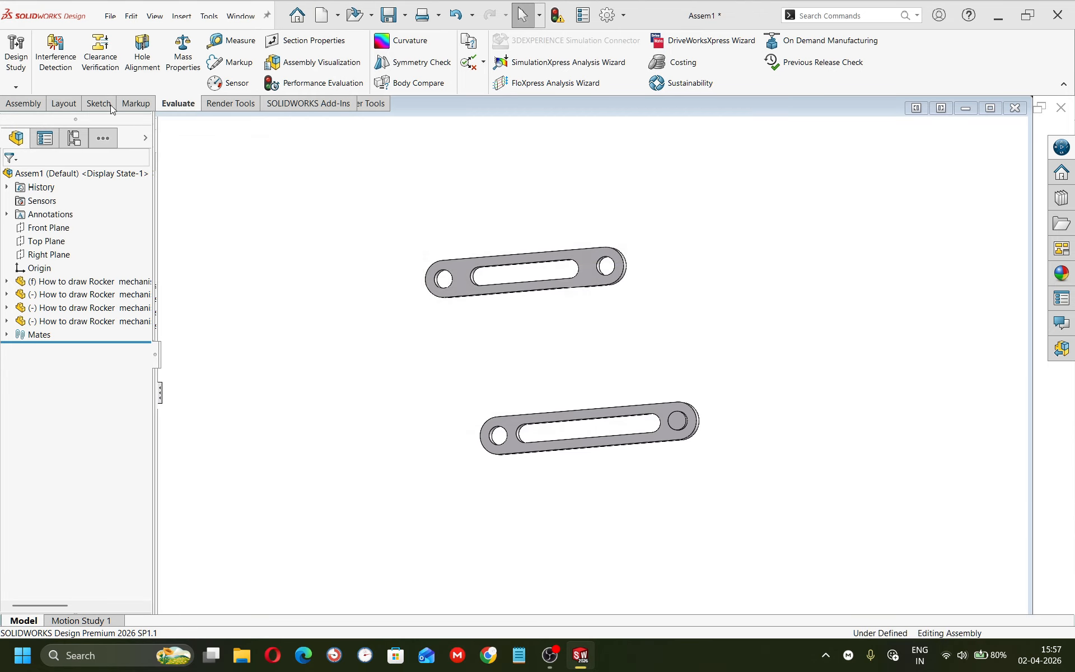
# Mate the longer slotted link's open hole concentric with the triangular frame's lower hole
pyautogui.scroll(-2, 657, 385)
pyautogui.scroll(4, 652, 385)
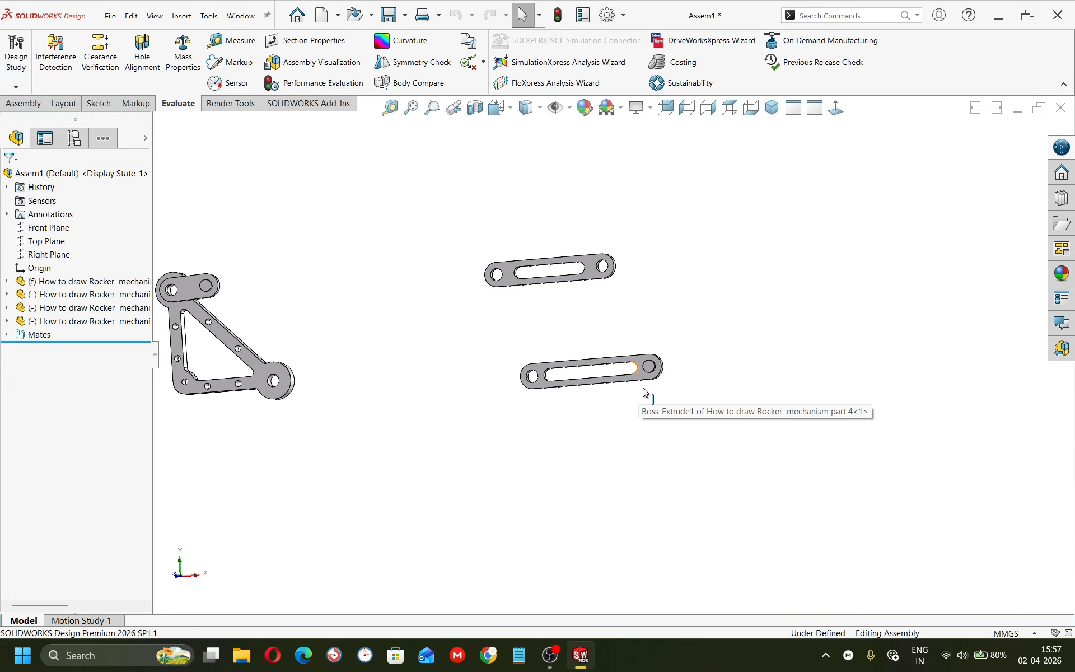
pyautogui.scroll(-2, 273, 374)
pyautogui.scroll(-2, 272, 374)
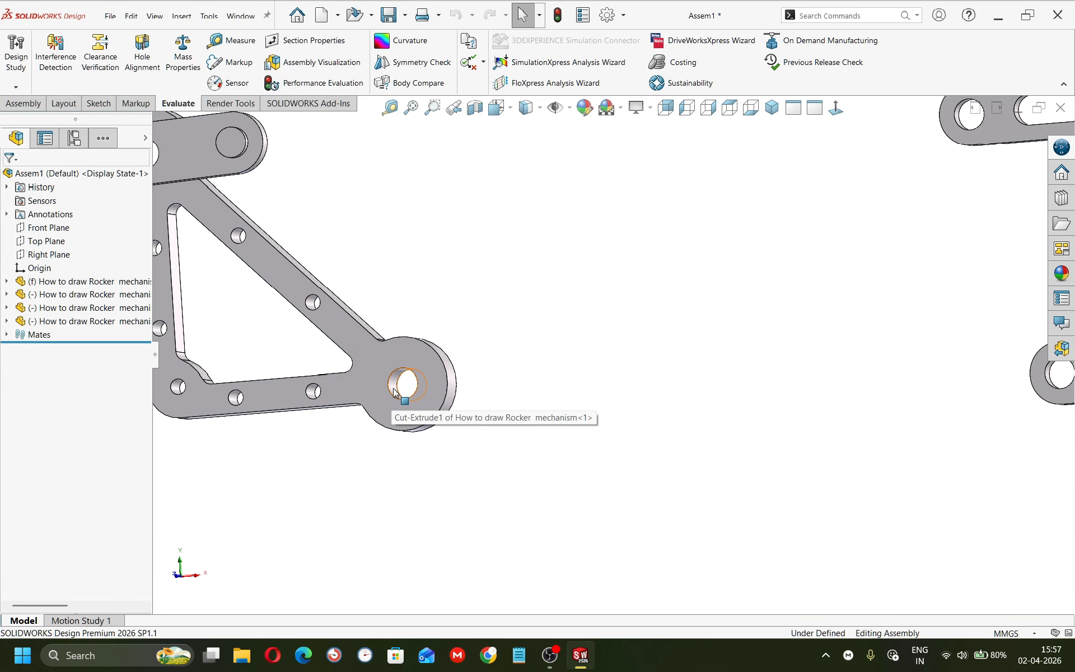
pyautogui.click(394, 390)
pyautogui.scroll(4, 700, 398)
pyautogui.scroll(-5, 745, 364)
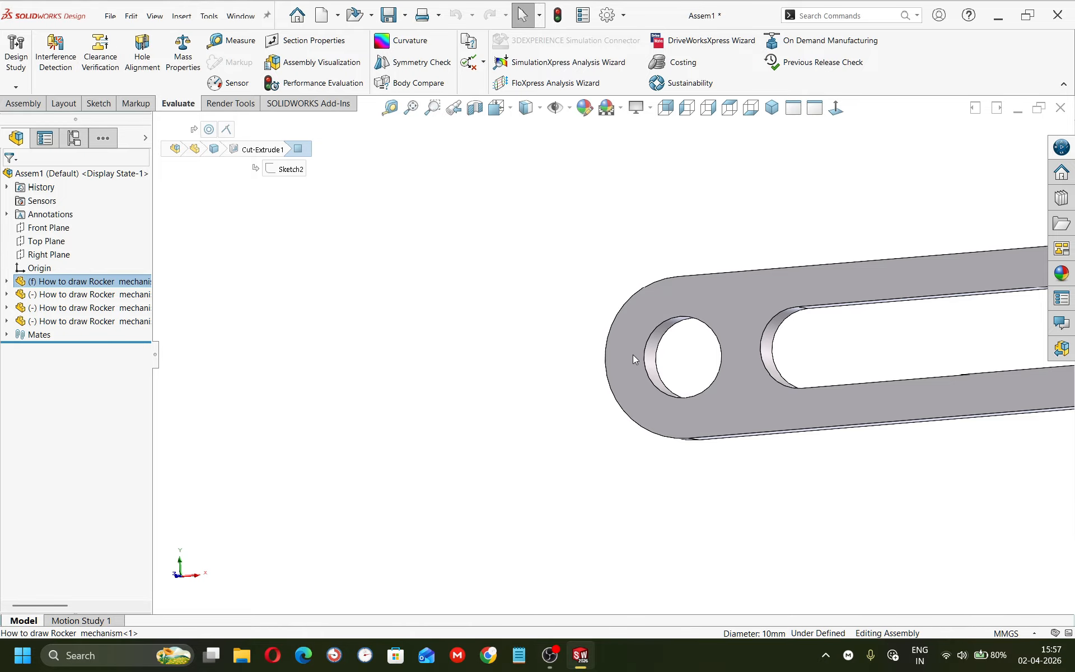
pyautogui.keyDown('ctrl'); pyautogui.click(651, 359); pyautogui.keyUp('ctrl')
pyautogui.click(735, 342)
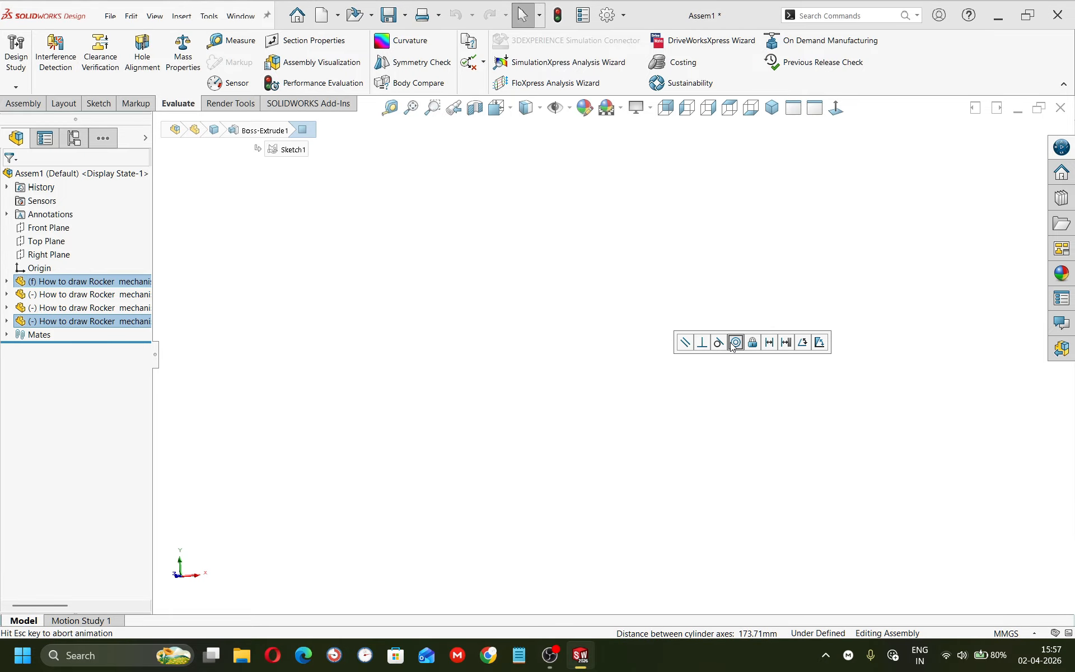
# Swing the longer slotted link about the frame's lower hole and mate its flat face coincident with the frame's face
pyautogui.scroll(5, 527, 369)
pyautogui.scroll(-5, 387, 359)
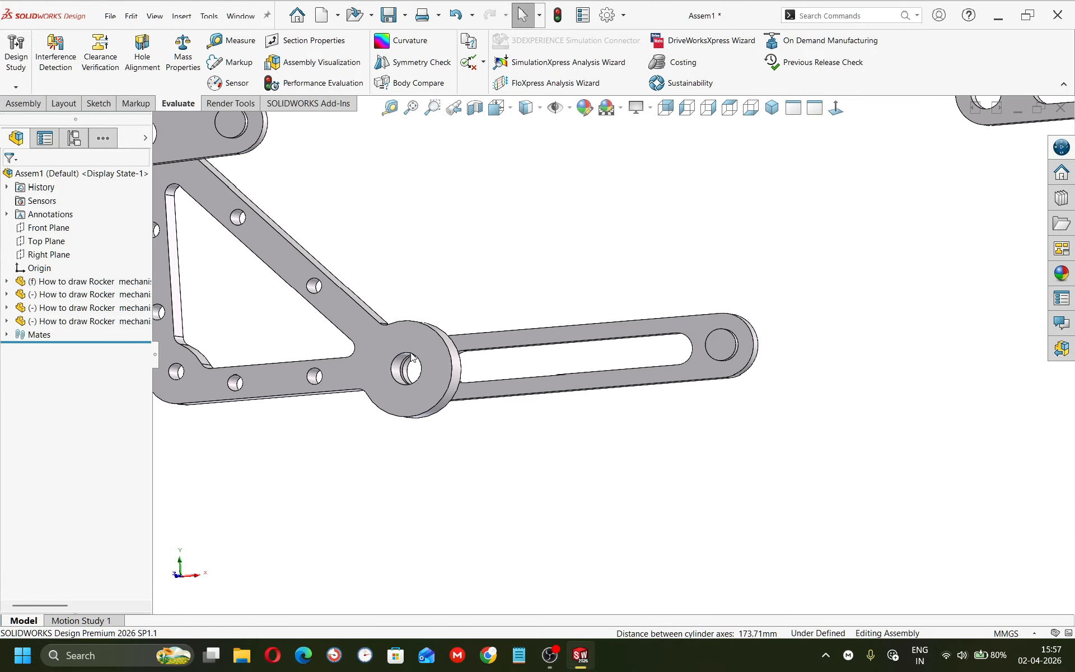
pyautogui.moveTo(474, 339); pyautogui.dragTo(452, 344)
pyautogui.click(480, 295)
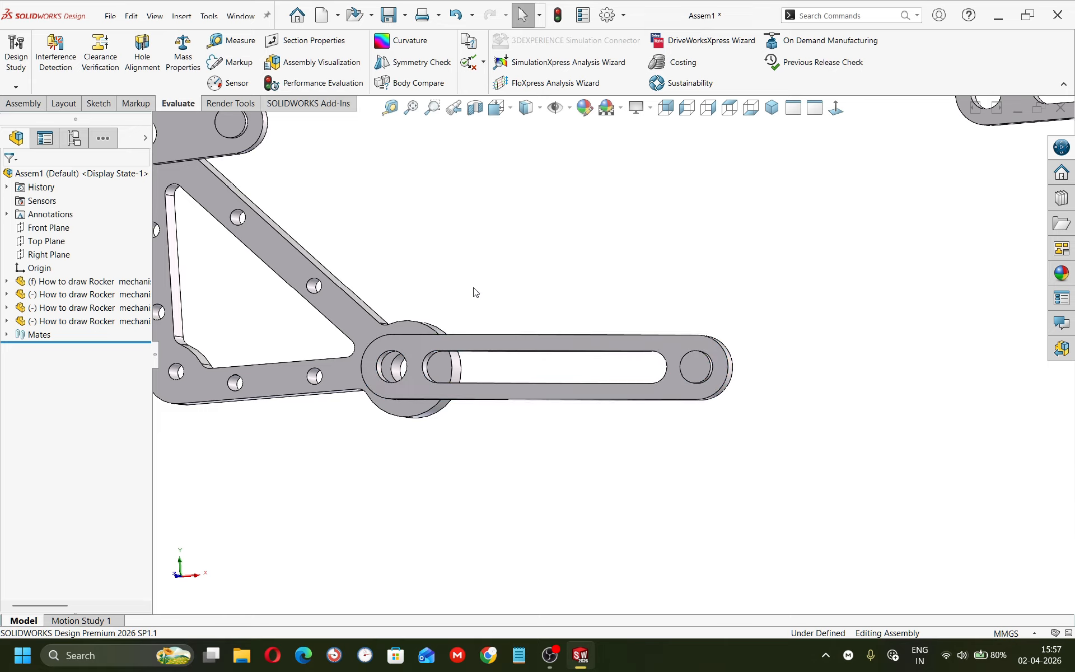
pyautogui.moveTo(493, 311); pyautogui.dragTo(277, 370, button='middle')
pyautogui.click(321, 375)
pyautogui.scroll(2, 426, 348)
pyautogui.keyDown('ctrl'); pyautogui.click(404, 385); pyautogui.keyUp('ctrl')
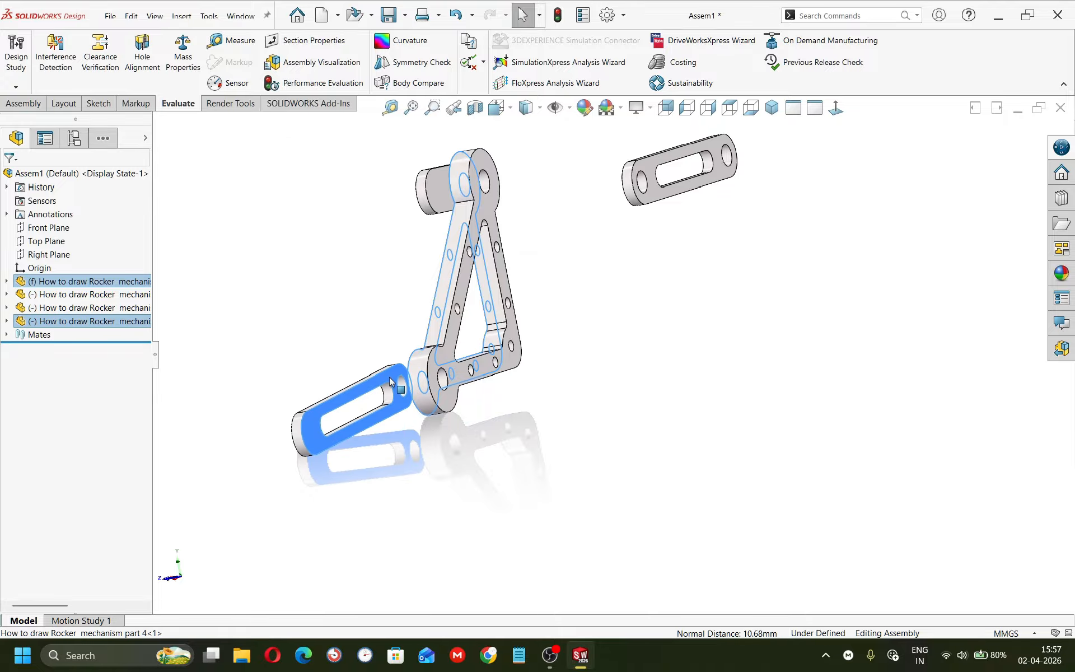
pyautogui.click(425, 370)
# Mate one end hole of the loose slotted link concentric with the short link's pin
pyautogui.moveTo(387, 341); pyautogui.dragTo(497, 372, button='middle')
pyautogui.scroll(3, 473, 333)
pyautogui.scroll(-1, 471, 333)
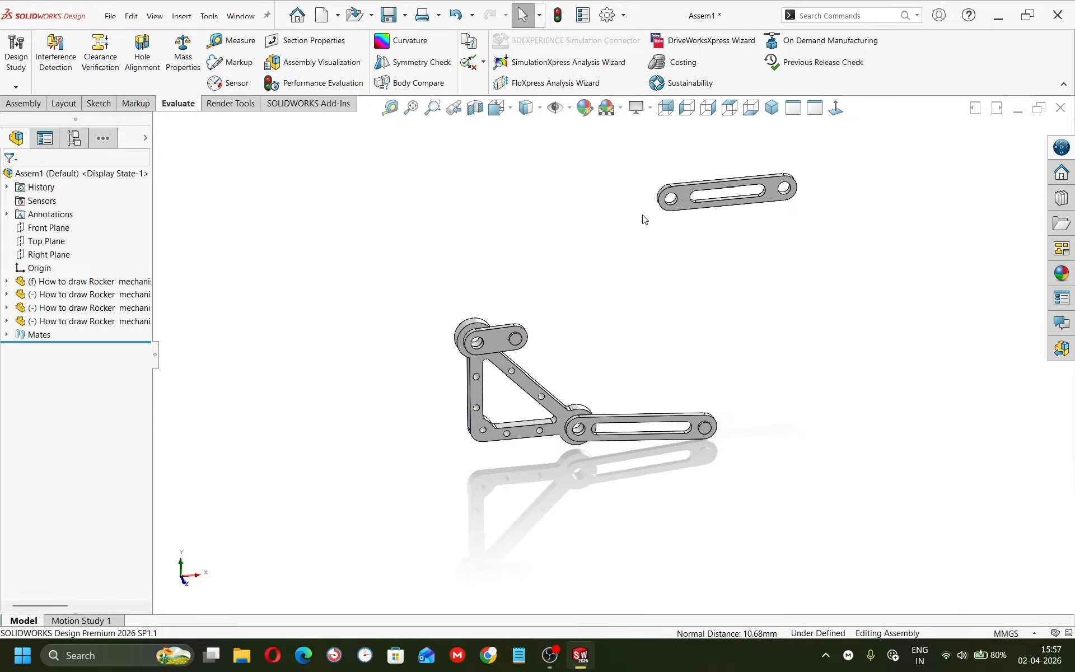
pyautogui.scroll(-4, 644, 219)
pyautogui.click(687, 242)
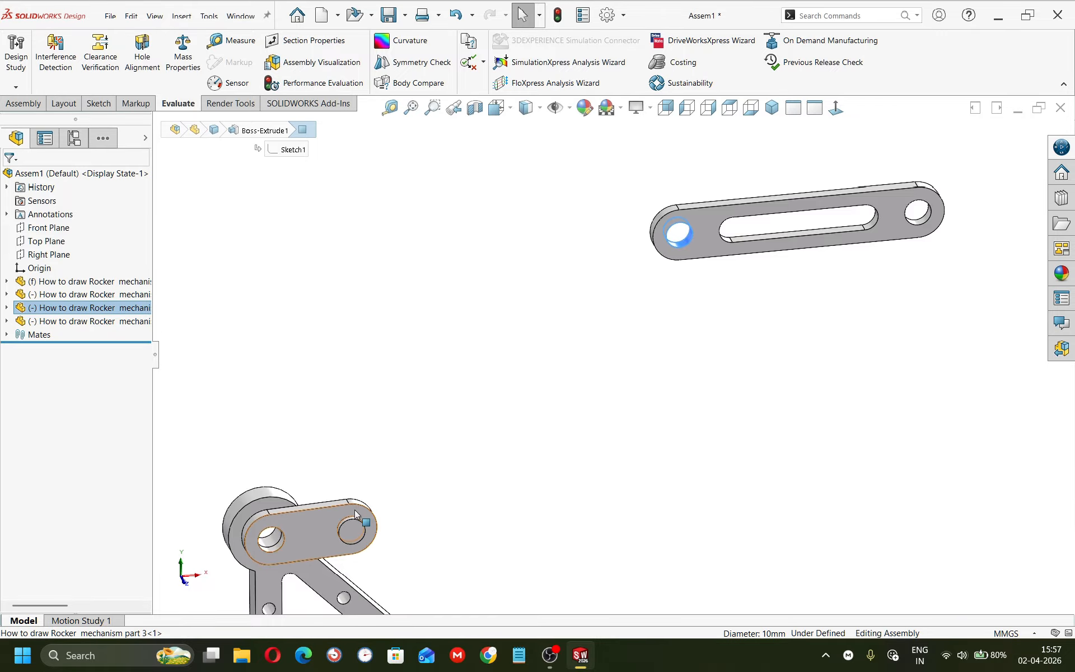
pyautogui.scroll(-3, 354, 509)
pyautogui.keyDown('ctrl'); pyautogui.click(433, 471); pyautogui.keyUp('ctrl')
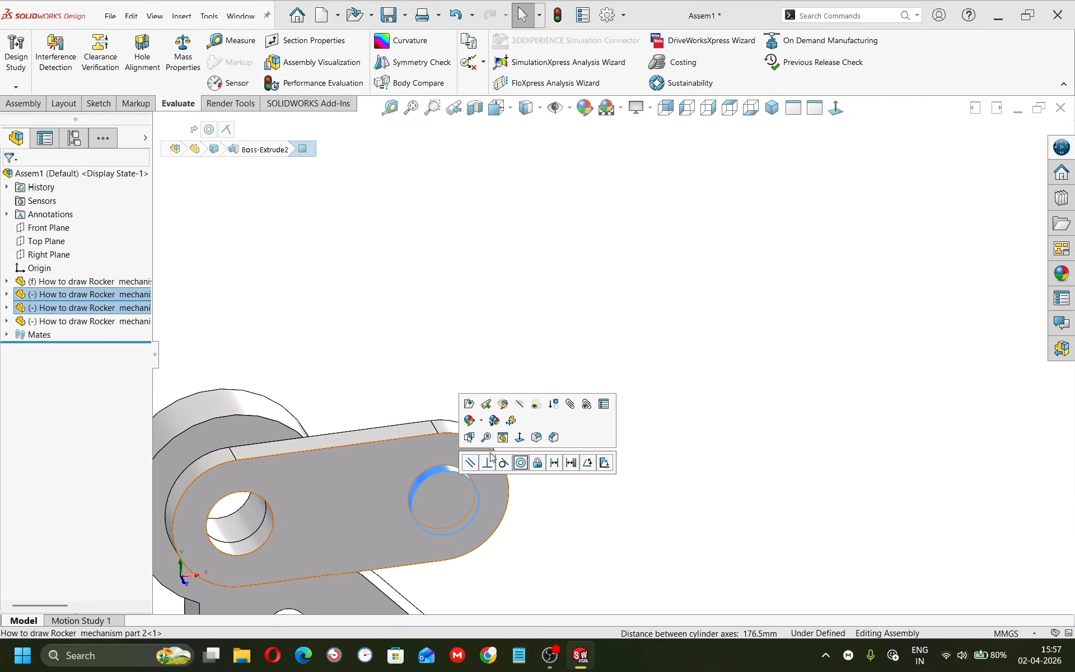
pyautogui.click(520, 463)
pyautogui.click(529, 470)
pyautogui.scroll(3, 593, 390)
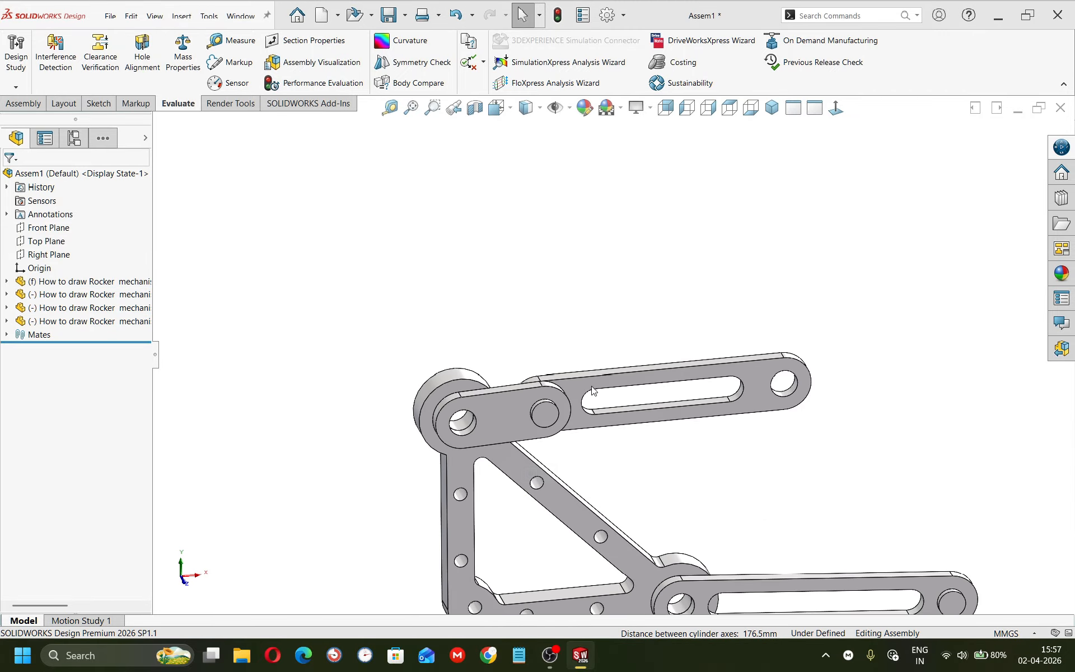
# Mate the upper slotted link's flat face coincident with the short link's flat face
pyautogui.moveTo(593, 390)
pyautogui.mouseDown(button='middle')
pyautogui.moveTo(583, 456)
pyautogui.moveTo(600, 403)
pyautogui.mouseUp(button='middle')
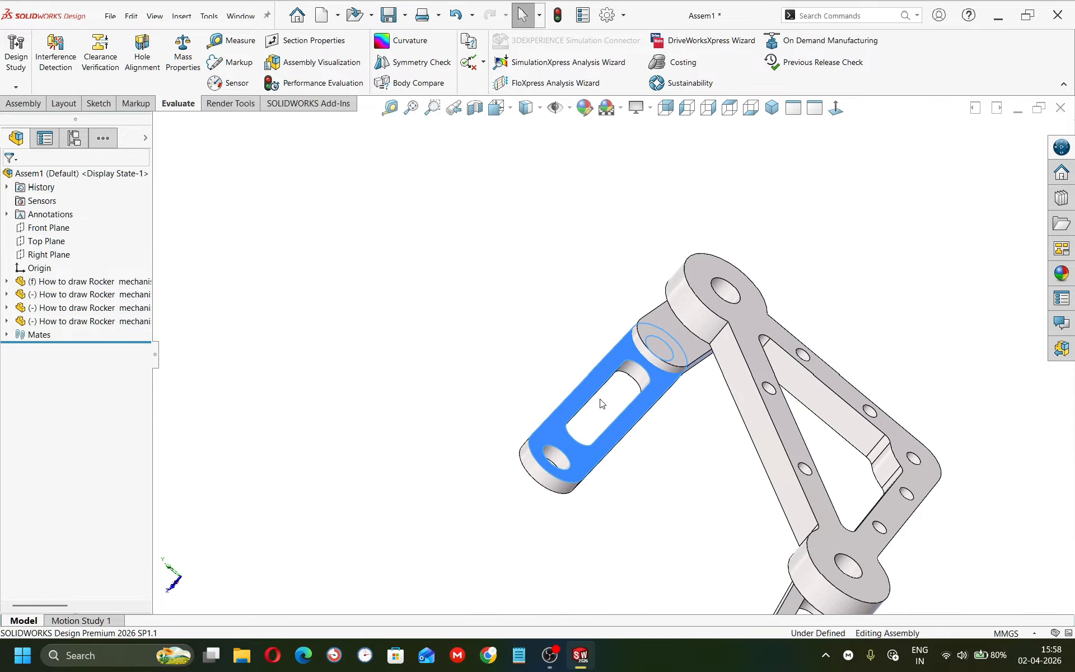
pyautogui.moveTo(541, 429); pyautogui.dragTo(526, 421)
pyautogui.scroll(-3, 603, 329)
pyautogui.moveTo(673, 360); pyautogui.dragTo(788, 394, button='middle')
pyautogui.click(716, 417)
pyautogui.moveTo(715, 417); pyautogui.dragTo(553, 396, button='middle')
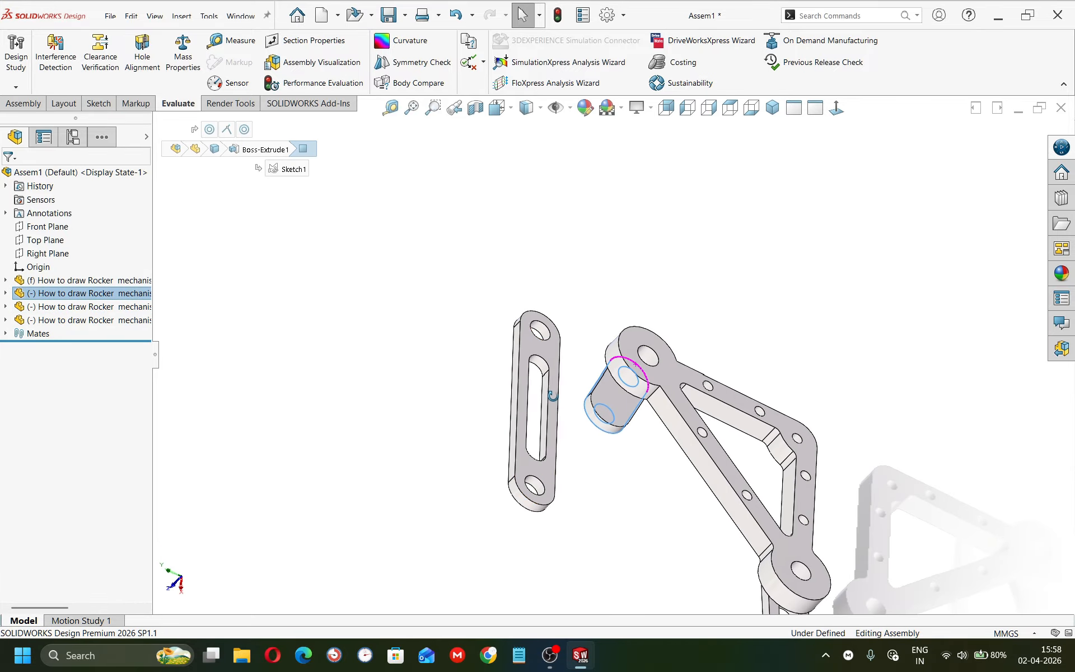
pyautogui.click(552, 340)
pyautogui.click(594, 333)
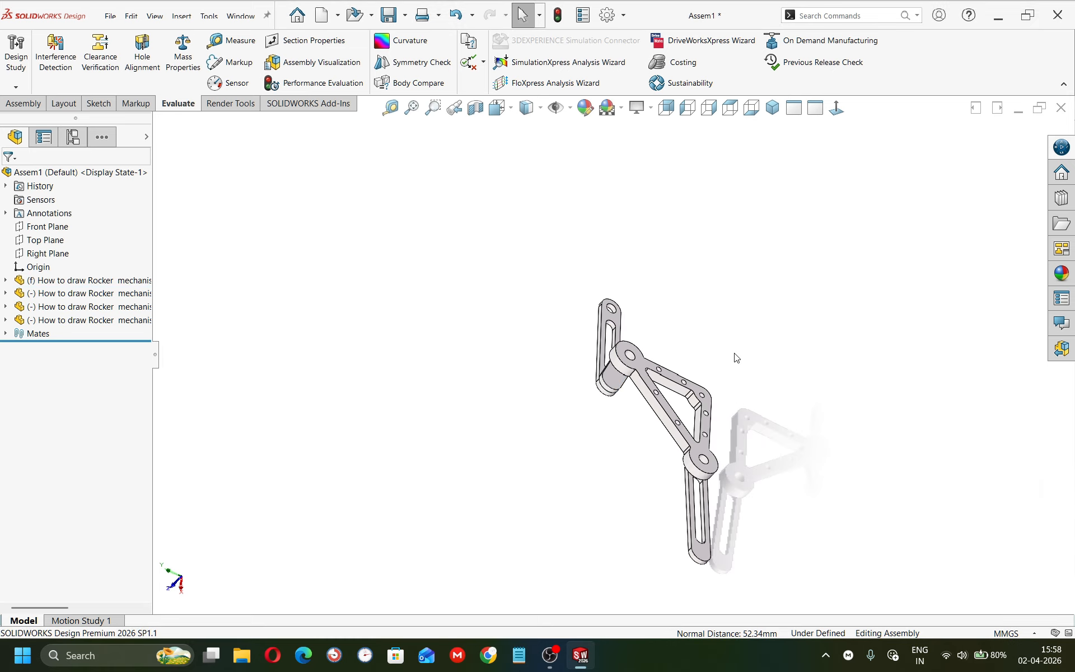
# Swing the upper slotted link toward the lower one and mate its free end hole concentric with the lower link's pin
pyautogui.moveTo(715, 421); pyautogui.dragTo(575, 380, button='middle')
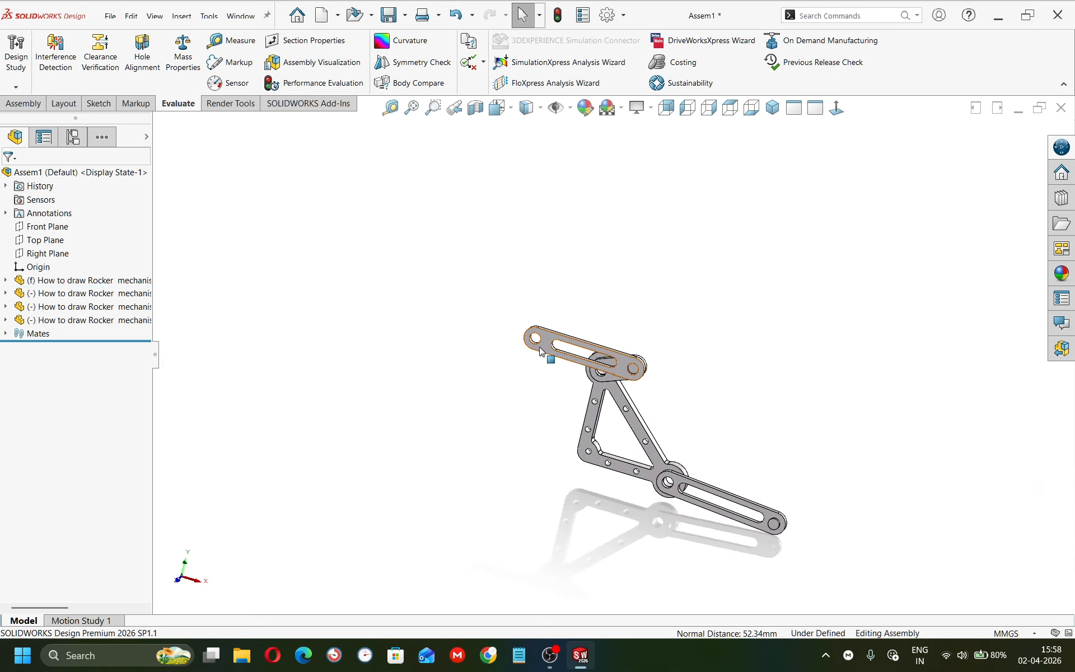
pyautogui.moveTo(540, 351); pyautogui.dragTo(727, 471)
pyautogui.click(789, 532)
pyautogui.scroll(-3, 790, 532)
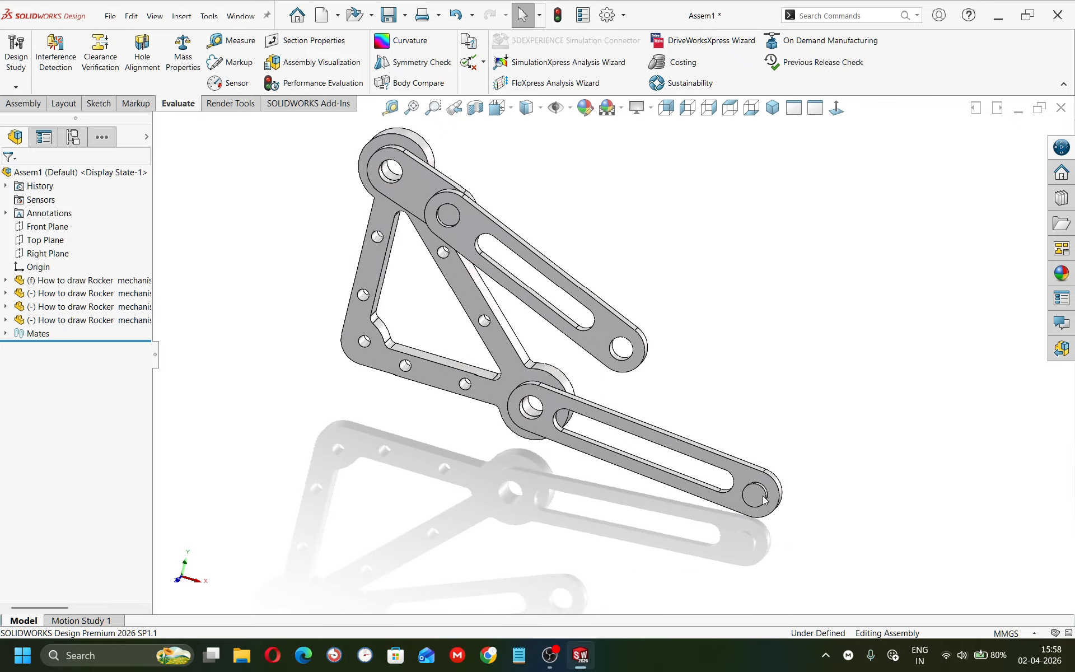
pyautogui.scroll(-1, 763, 496)
pyautogui.moveTo(731, 492); pyautogui.dragTo(676, 457, button='middle')
pyautogui.scroll(-5, 727, 479)
pyautogui.click(706, 429)
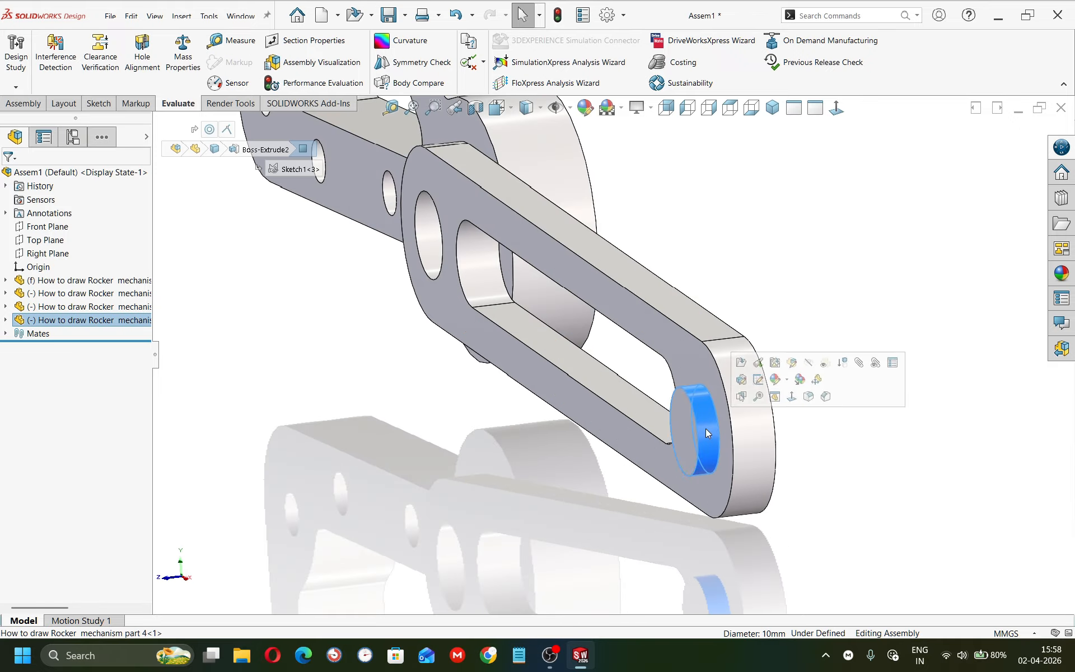
pyautogui.scroll(5, 619, 259)
pyautogui.scroll(-6, 622, 292)
pyautogui.keyDown('ctrl'); pyautogui.click(616, 289); pyautogui.keyUp('ctrl')
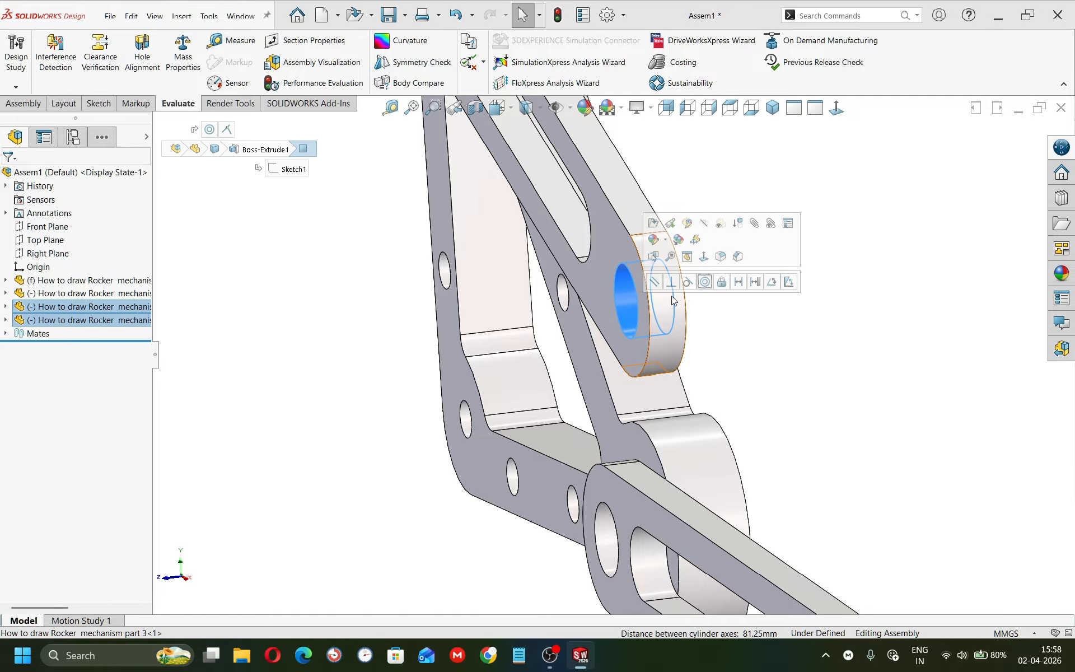
pyautogui.click(705, 282)
pyautogui.scroll(5, 684, 317)
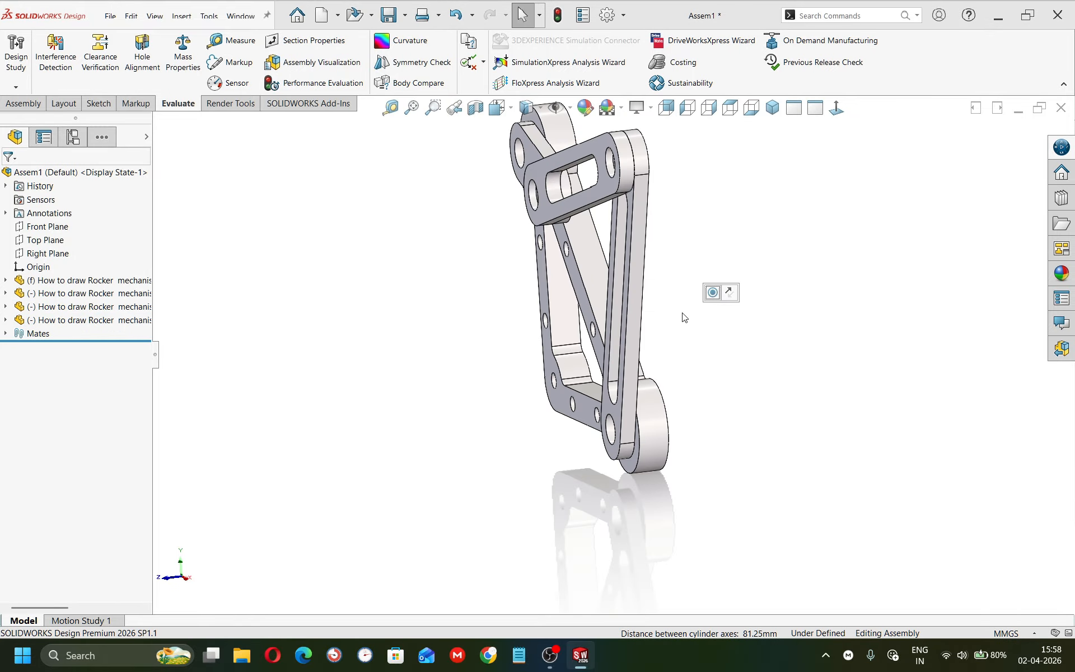
# Swing the short link to check the linkage's movement and view the assembly in isometric orientation
pyautogui.scroll(2, 699, 249)
pyautogui.moveTo(611, 271); pyautogui.dragTo(748, 225, button='middle')
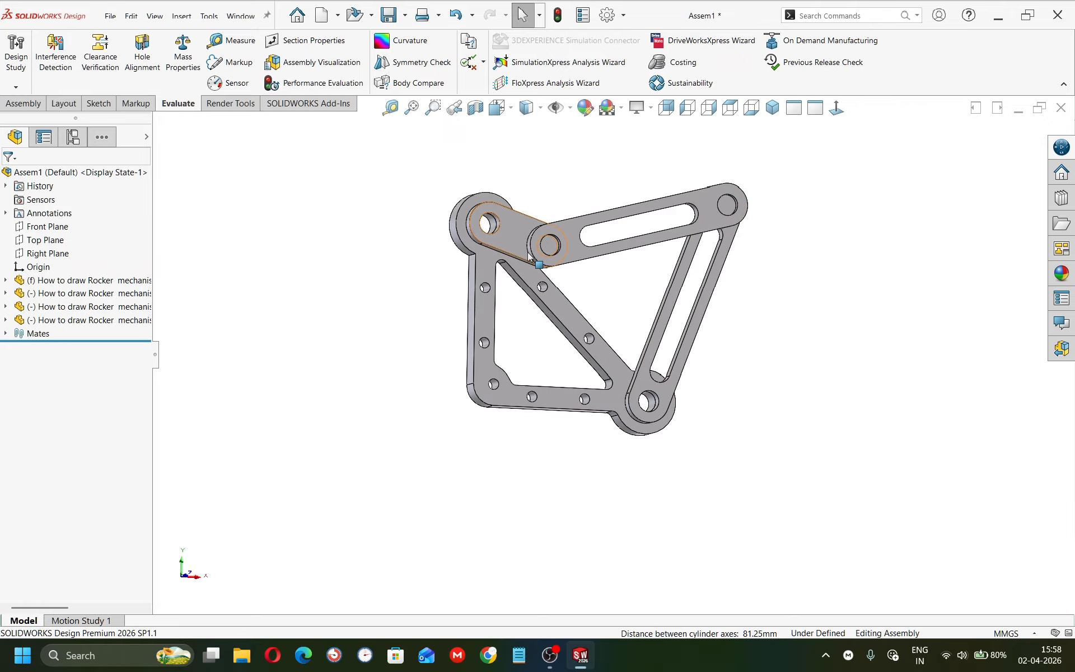
pyautogui.moveTo(533, 256); pyautogui.dragTo(529, 227)
pyautogui.click(773, 108)
pyautogui.click(727, 274)
pyautogui.click(284, 384)
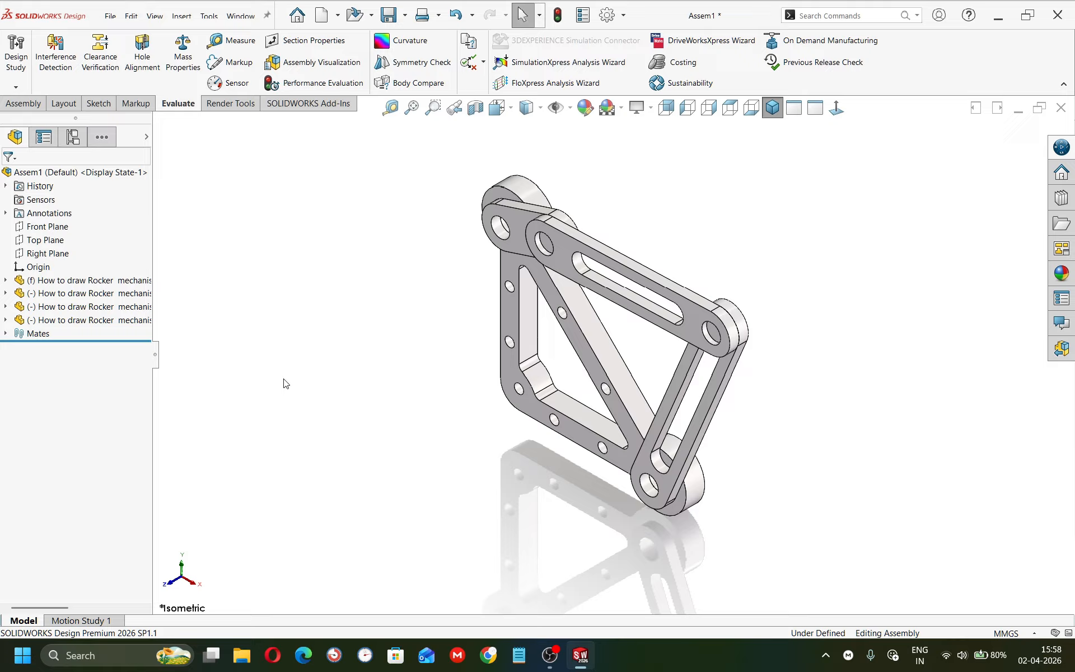
# Open Motion Study 1 and expand its timeline
pyautogui.click(84, 622)
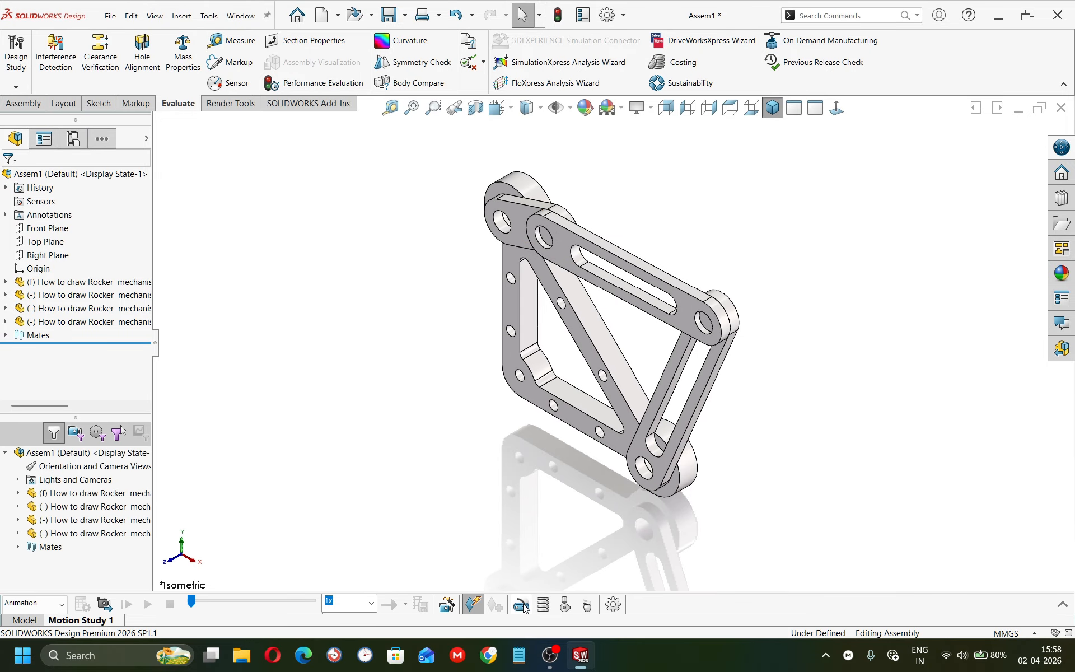
pyautogui.click(1062, 603)
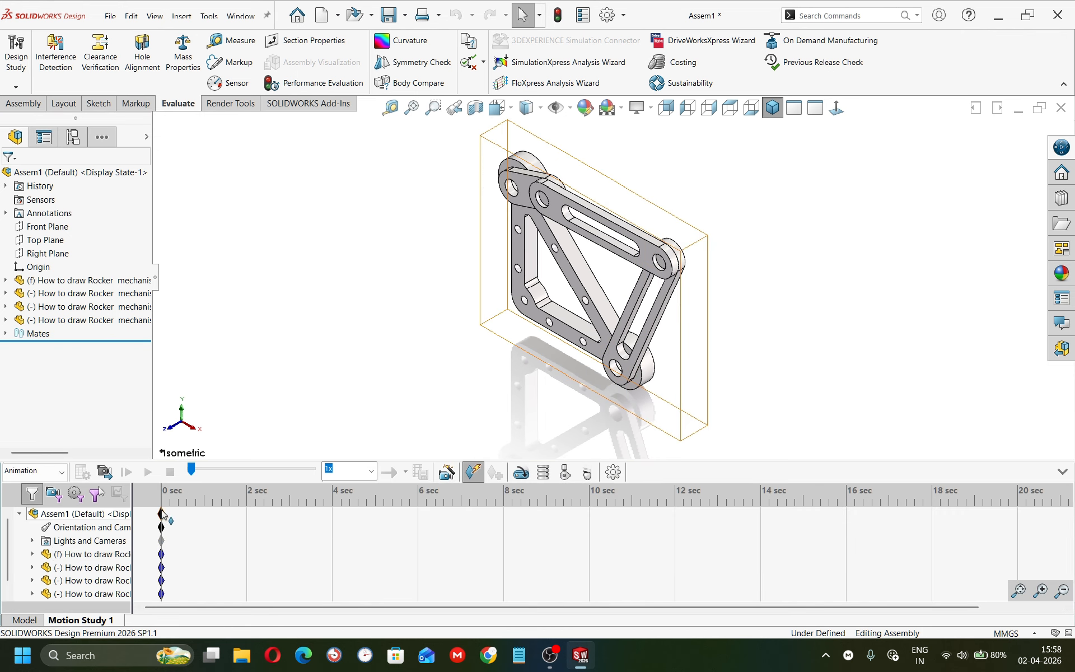
pyautogui.moveTo(641, 535); pyautogui.dragTo(580, 514)
pyautogui.moveTo(144, 520); pyautogui.dragTo(146, 522)
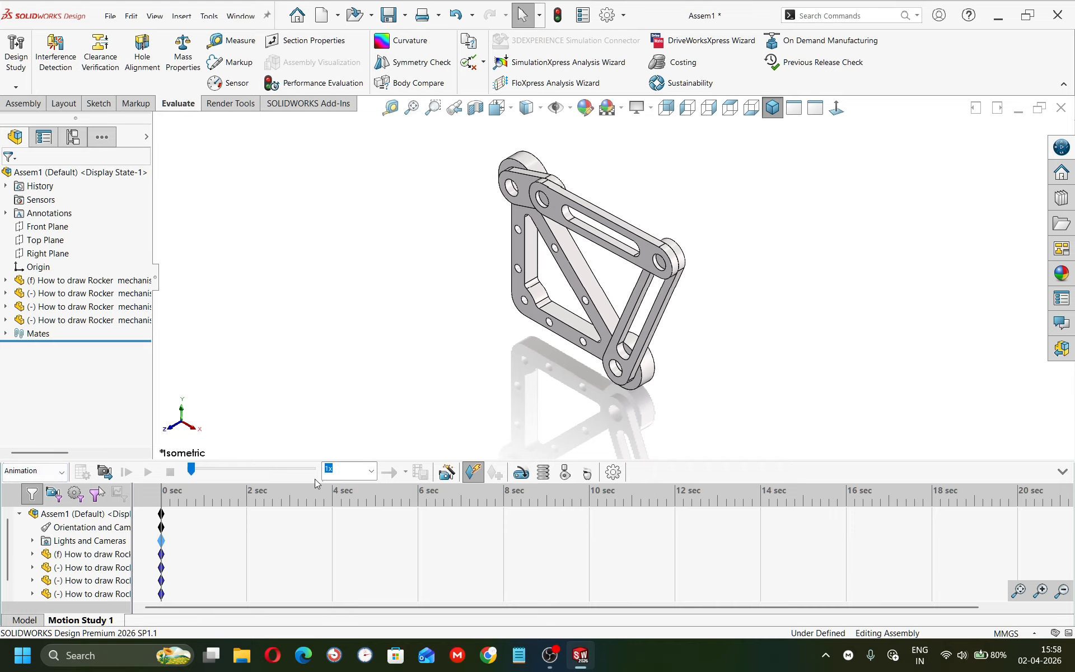
# Add a rotary motor to the short link's pivot hole at a constant speed of 25 RPM
pyautogui.click(521, 473)
pyautogui.scroll(-5, 511, 206)
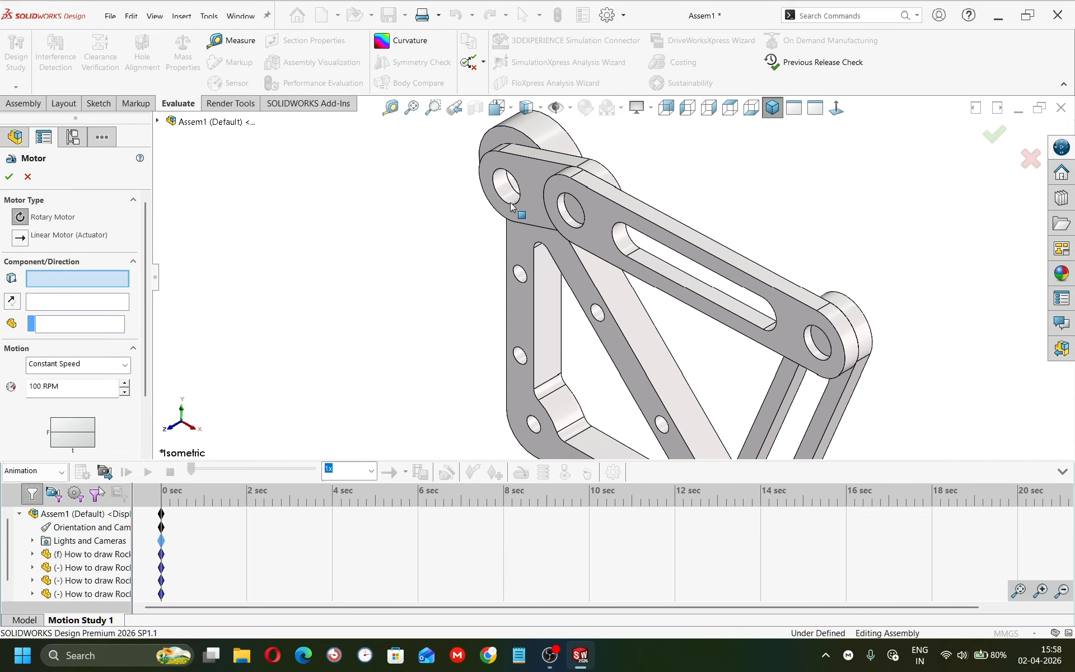
pyautogui.click(506, 193)
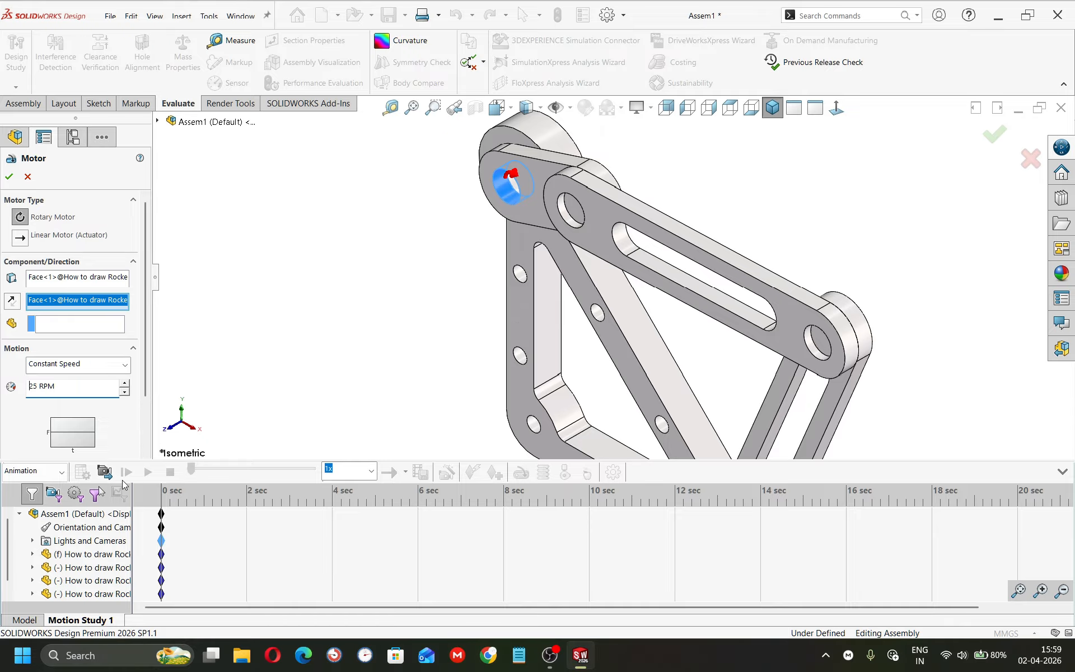
pyautogui.click(10, 178)
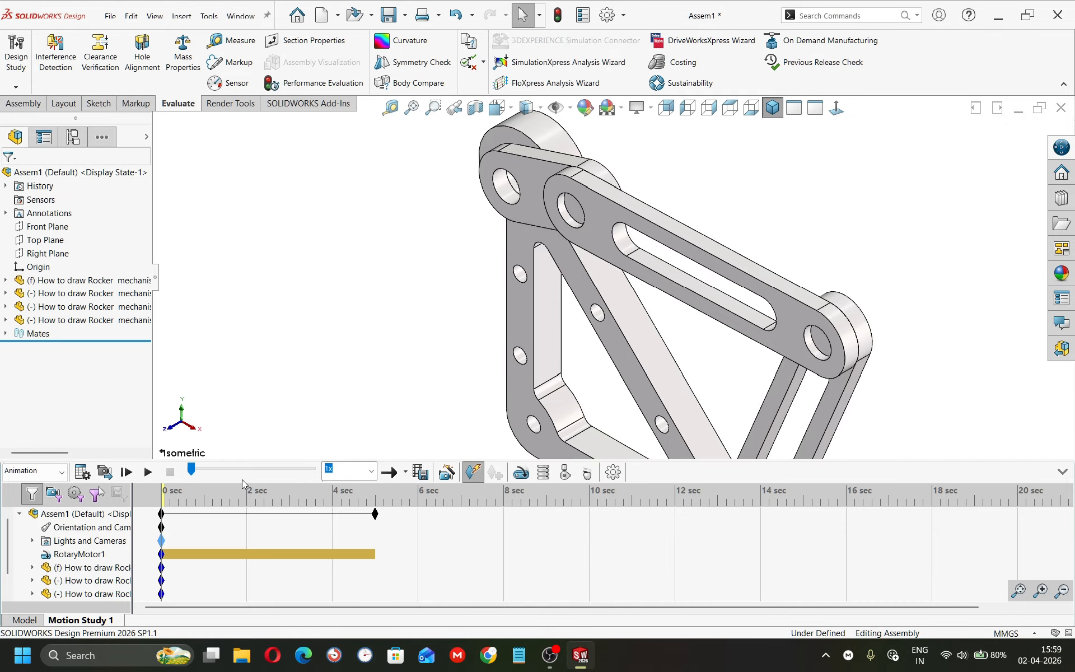
# Extend the motion study's duration to 12 seconds and play the animation
pyautogui.moveTo(375, 514); pyautogui.dragTo(515, 514)
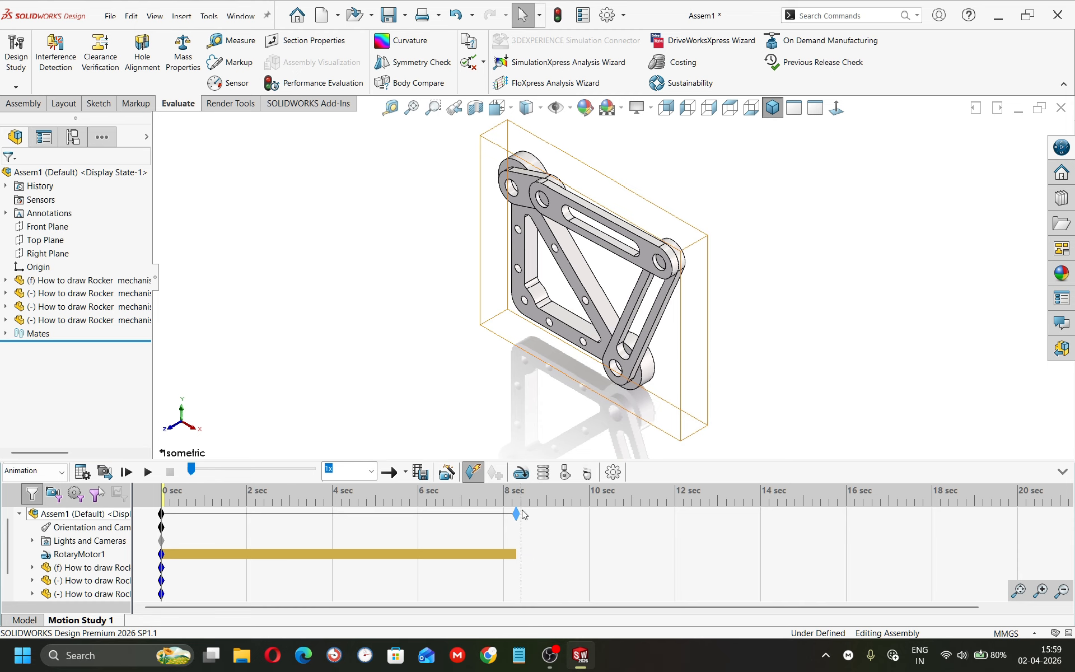
pyautogui.moveTo(678, 511); pyautogui.dragTo(675, 513)
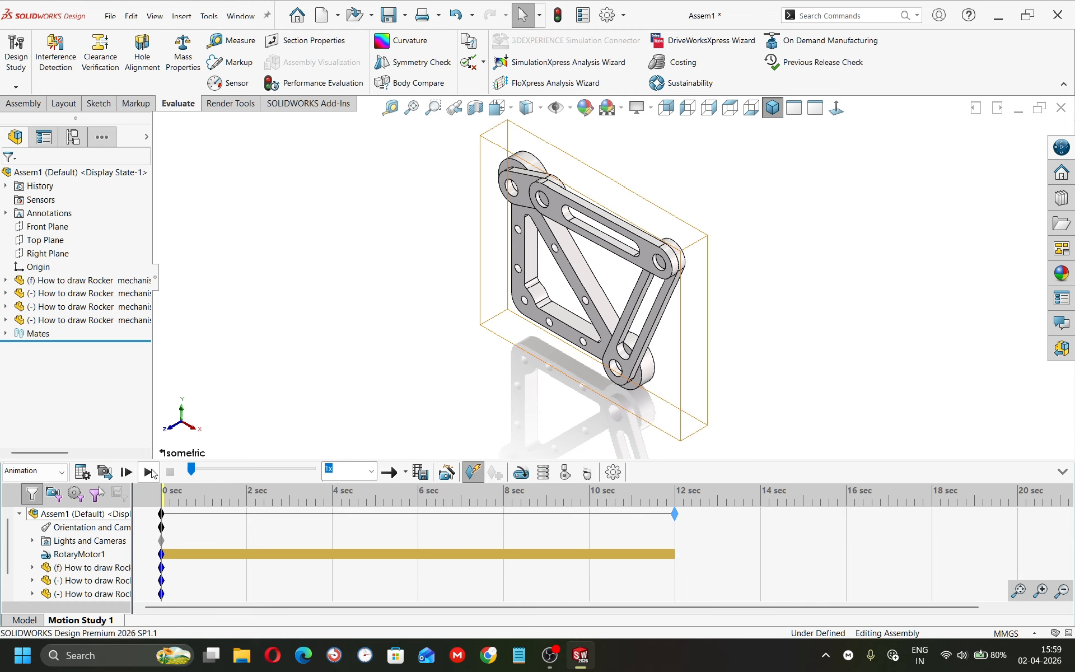
pyautogui.click(149, 472)
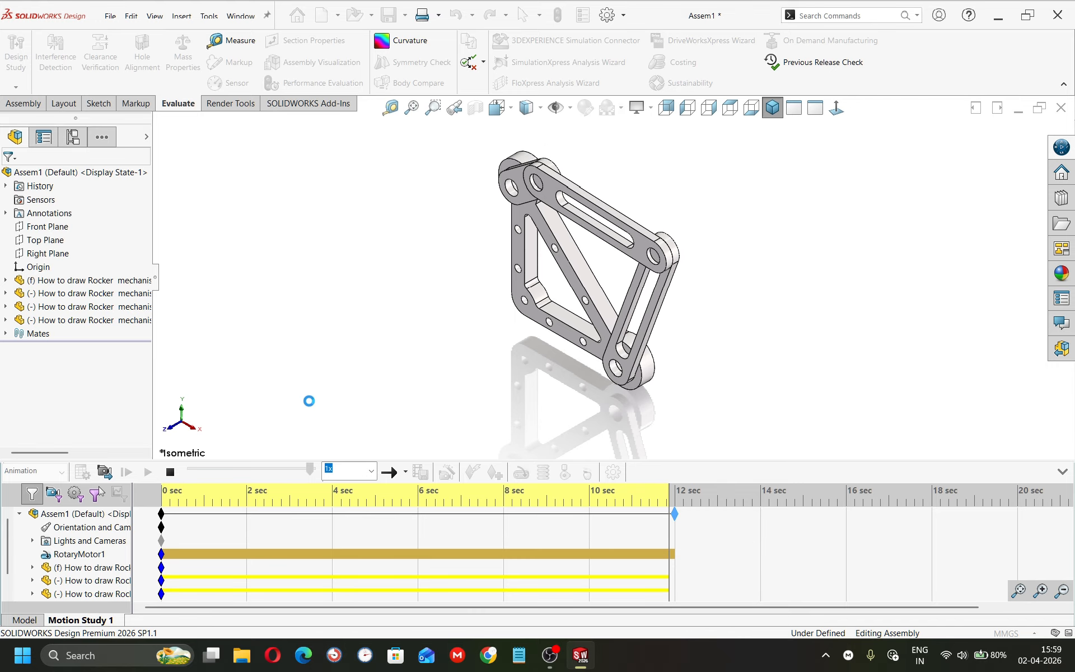
# Apply the polished steel metal appearance to the whole assembly, keeping the background display setting as it is
pyautogui.click(64, 174)
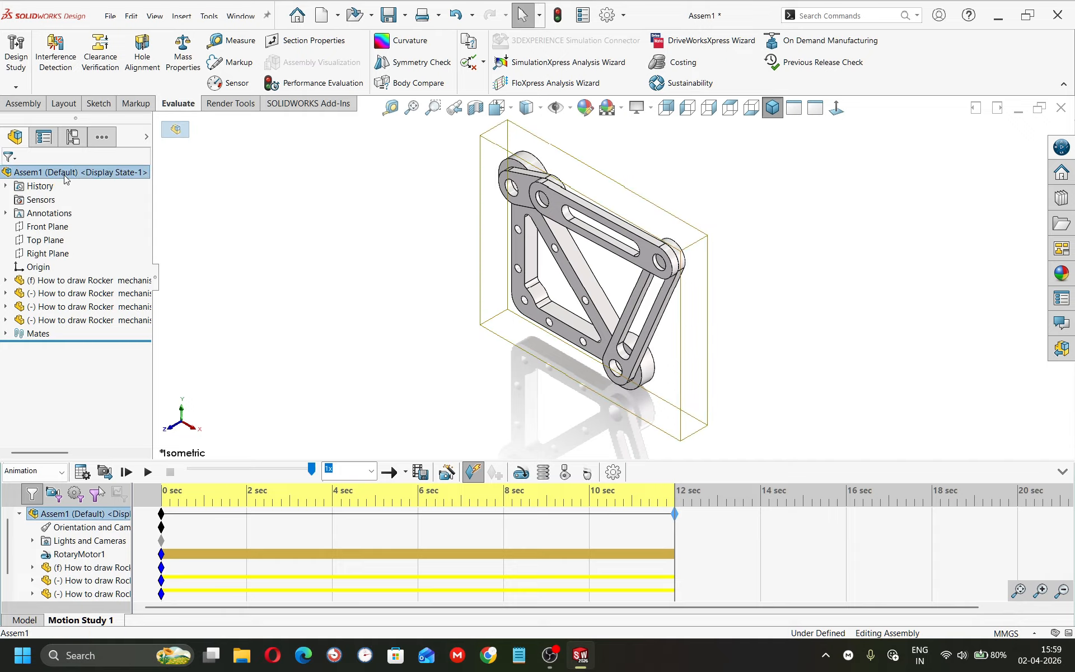
pyautogui.click(604, 112)
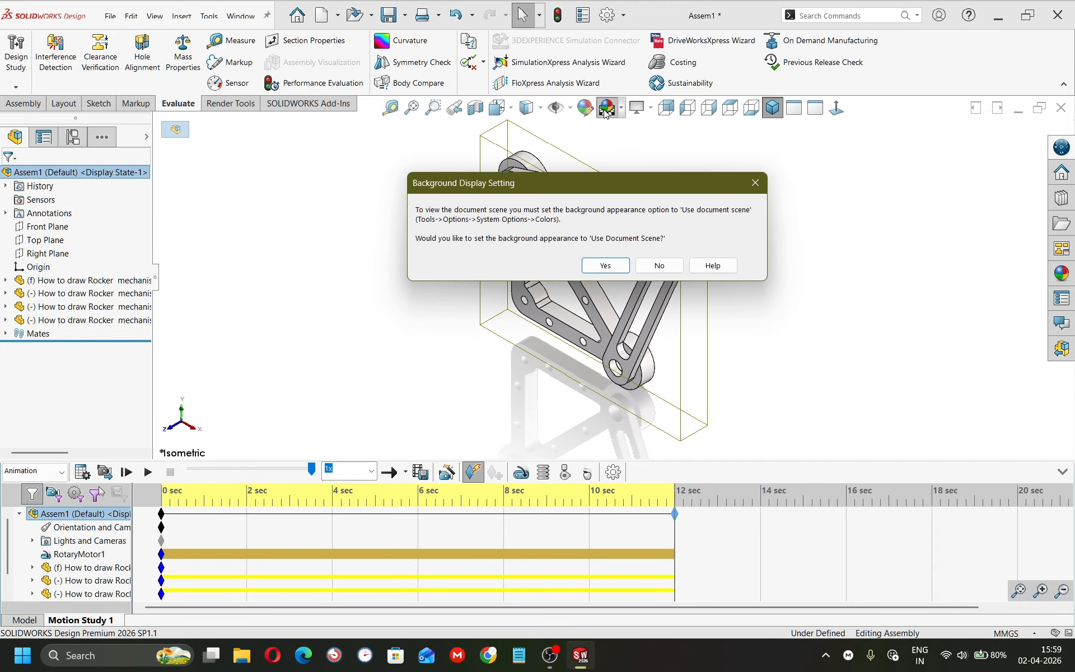
pyautogui.click(660, 266)
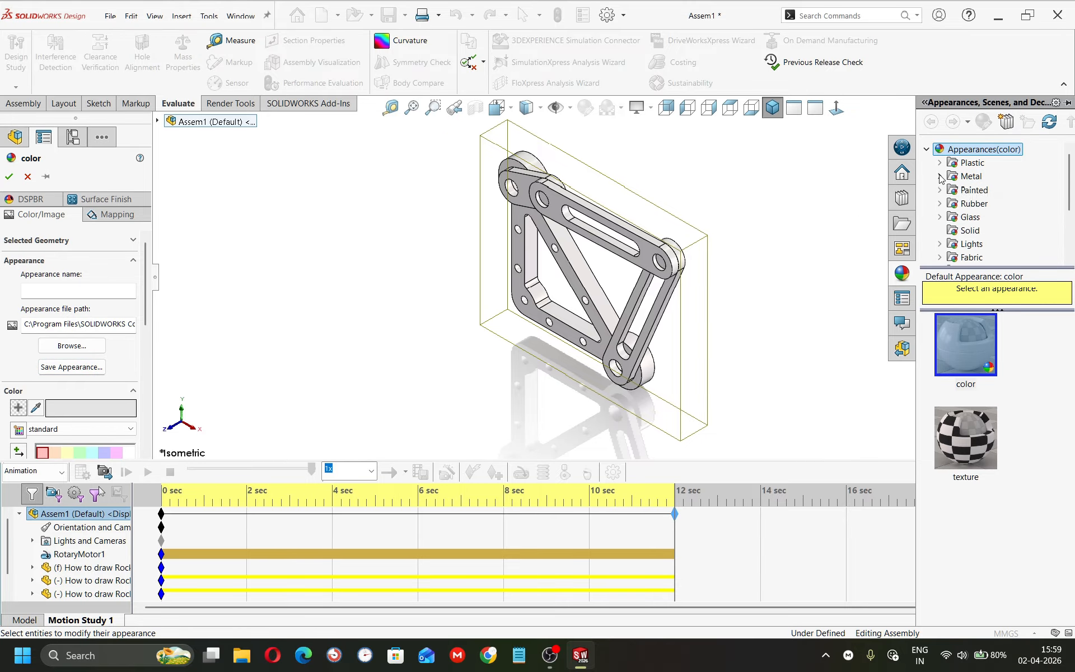
pyautogui.click(959, 178)
pyautogui.click(977, 351)
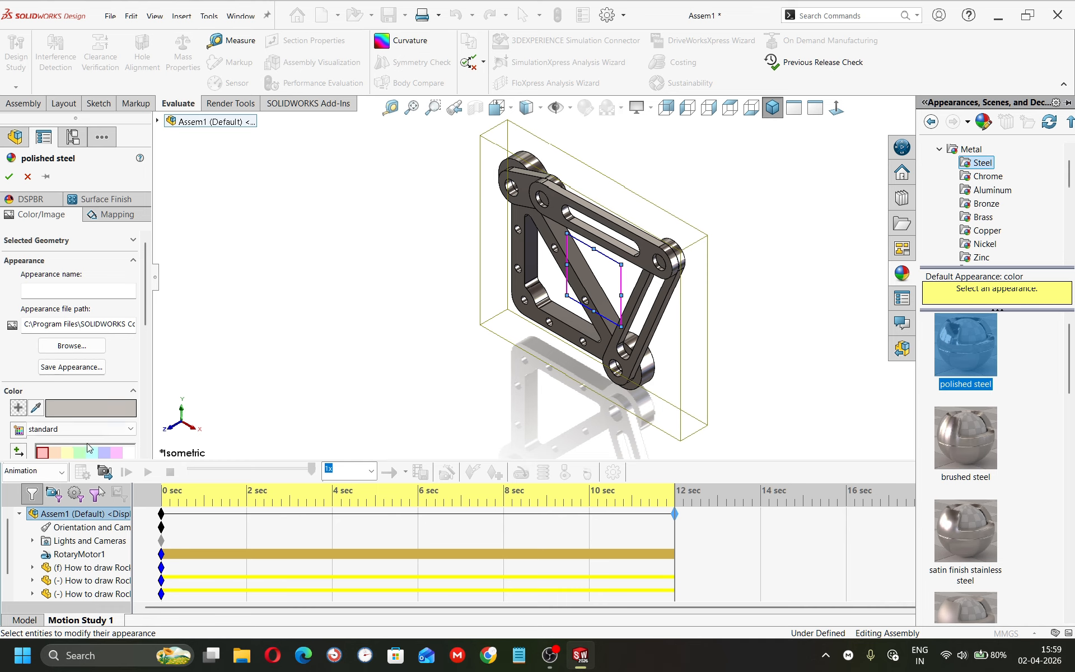
# Try pink, magenta, salmon and red colours for the assembly's polished steel appearance
pyautogui.click(117, 452)
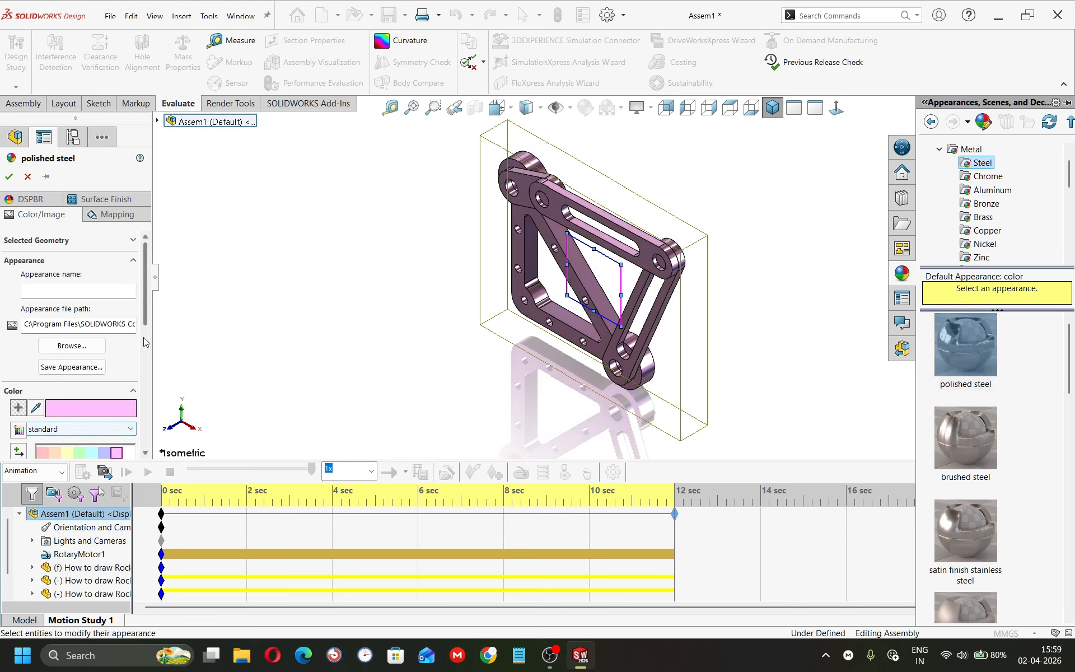
pyautogui.scroll(-5, 144, 341)
pyautogui.click(123, 354)
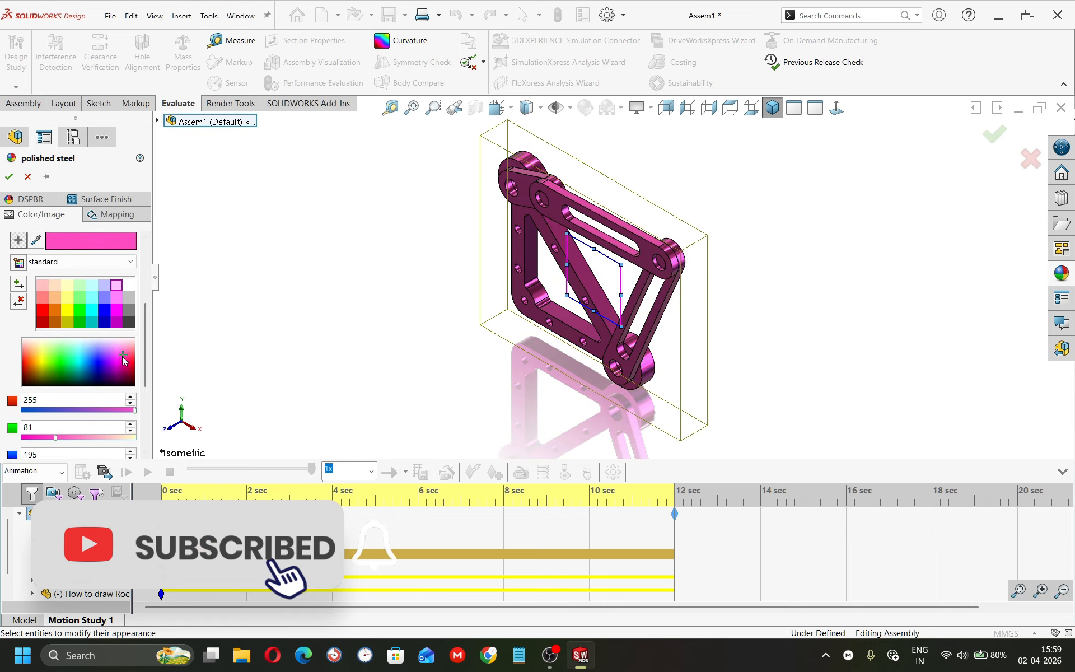
pyautogui.moveTo(124, 361)
pyautogui.mouseDown()
pyautogui.moveTo(35, 364)
pyautogui.moveTo(26, 347)
pyautogui.mouseUp()
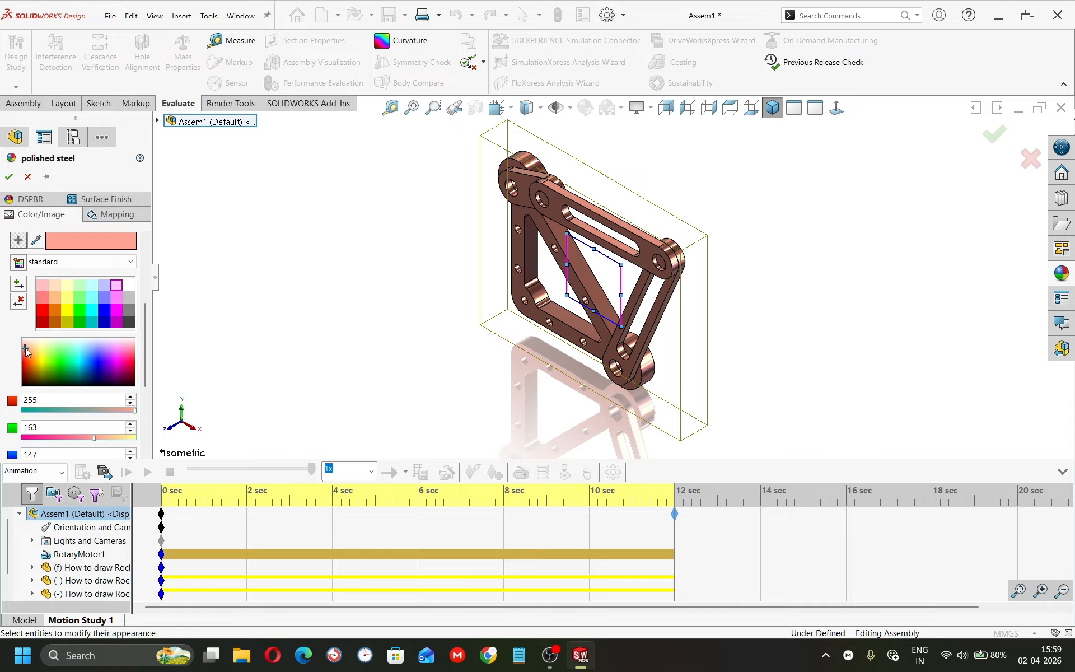
pyautogui.click(43, 298)
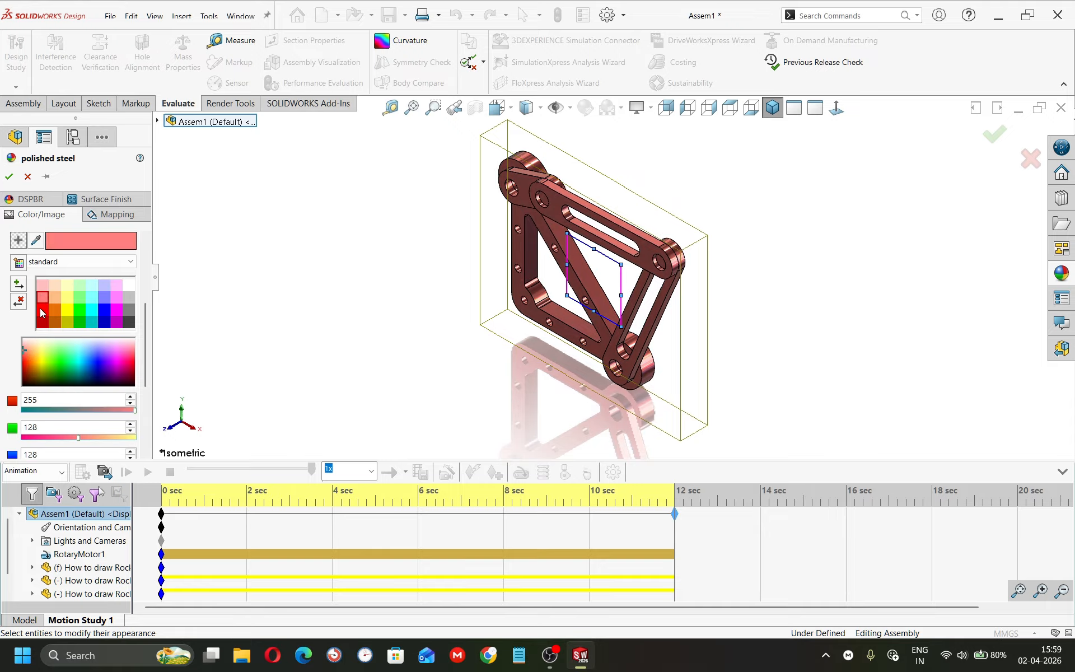
pyautogui.click(42, 309)
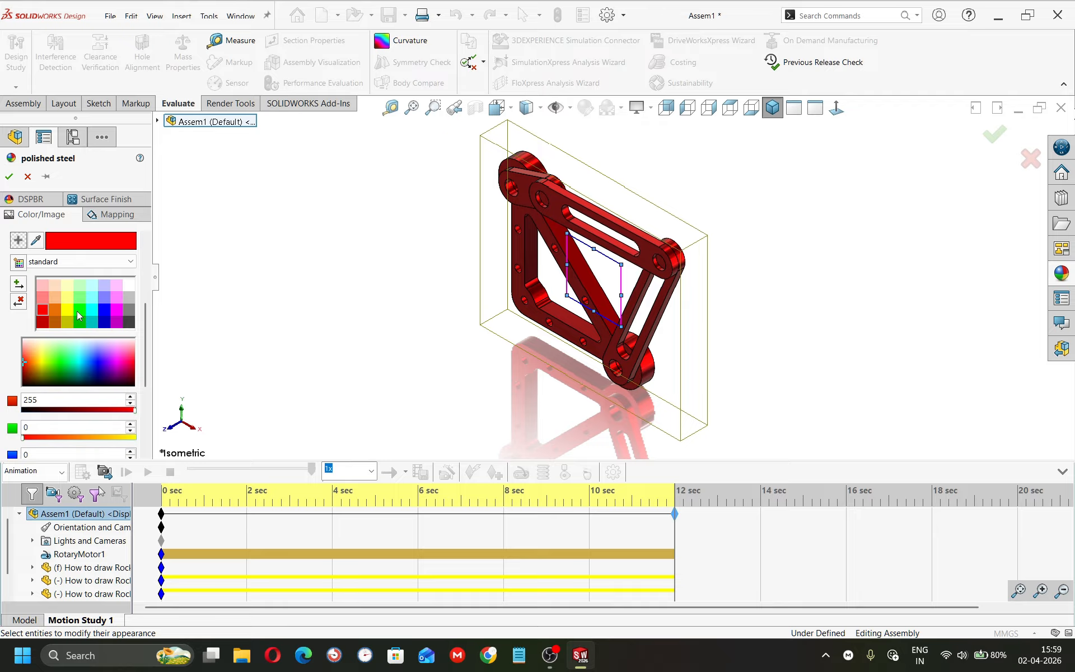
# Set the assembly's polished steel appearance to bright yellow, with red 255, green 255 and blue 0, and accept it
pyautogui.click(57, 300)
pyautogui.click(65, 300)
pyautogui.click(67, 310)
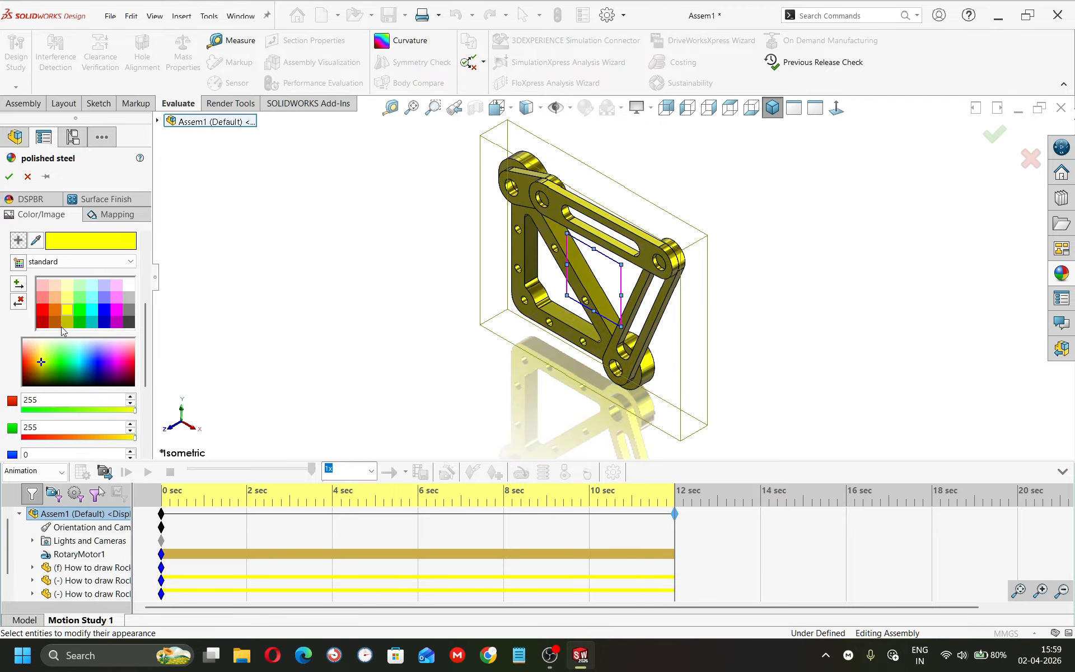
pyautogui.moveTo(142, 318); pyautogui.dragTo(142, 367)
pyautogui.click(9, 176)
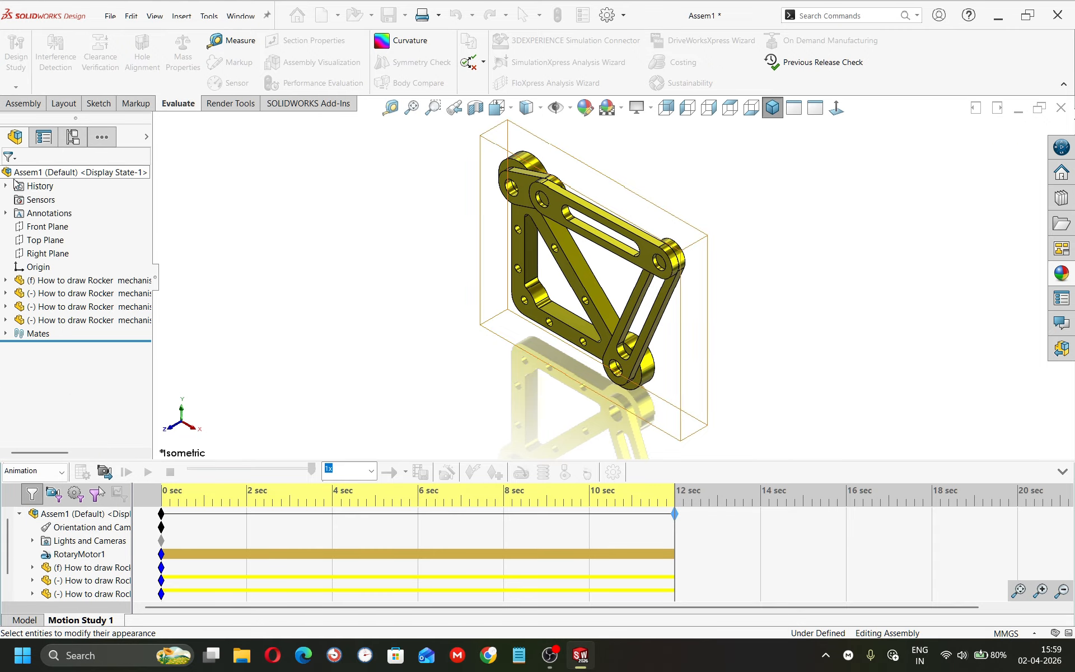
# Play the motion study animation in isometric view and collapse its timeline to enlarge the view of the mechanism
pyautogui.click(147, 472)
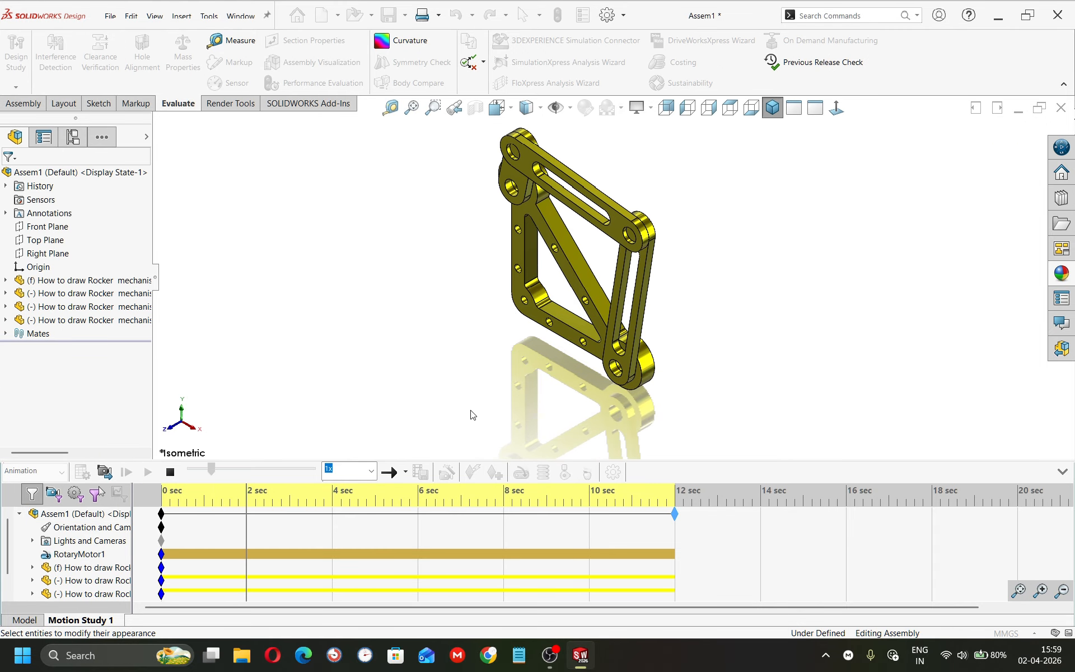
pyautogui.click(779, 113)
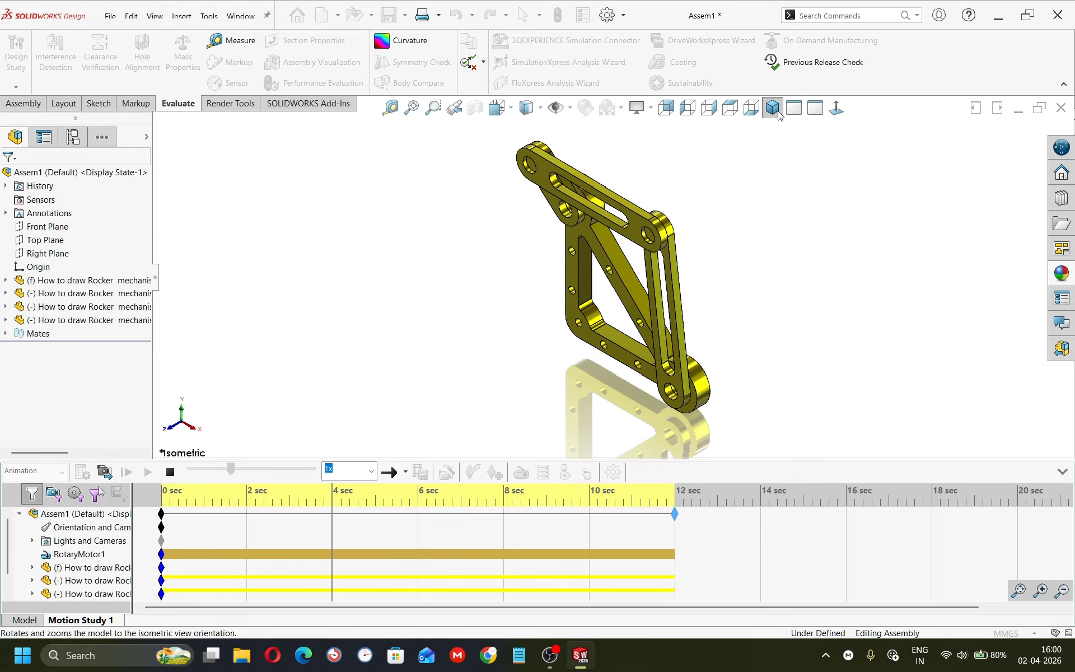
pyautogui.click(1062, 472)
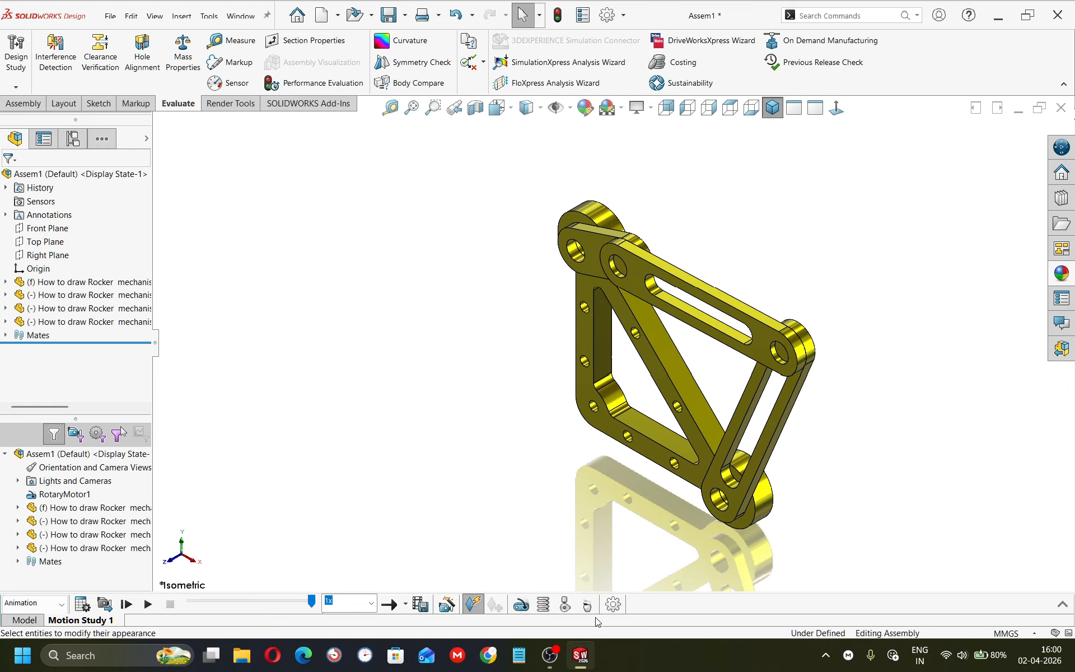
pyautogui.click(549, 655)
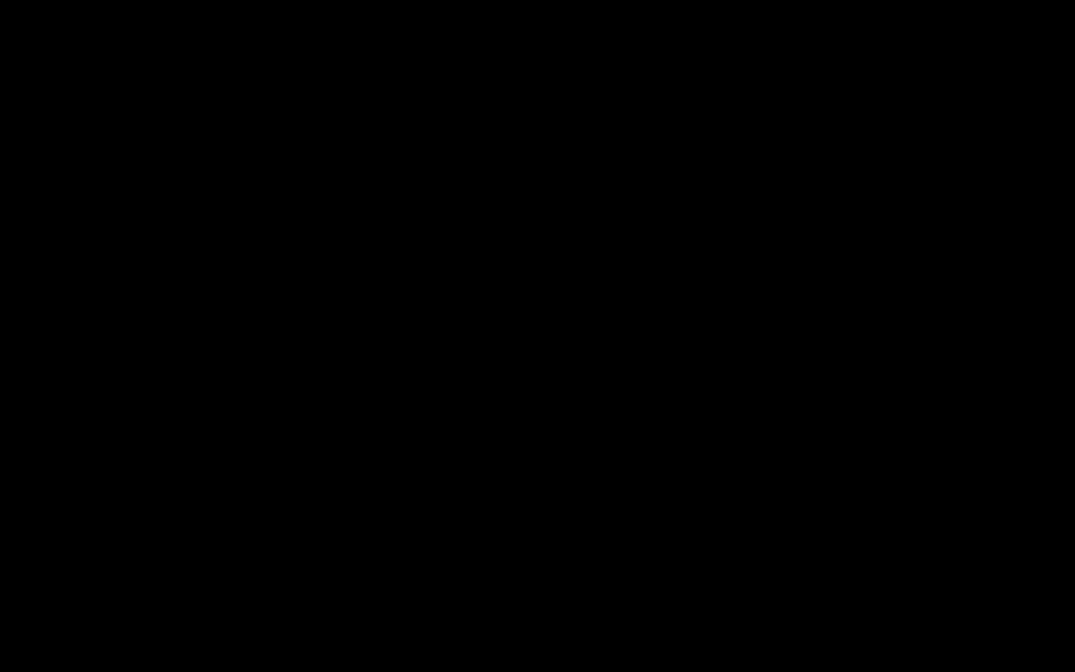